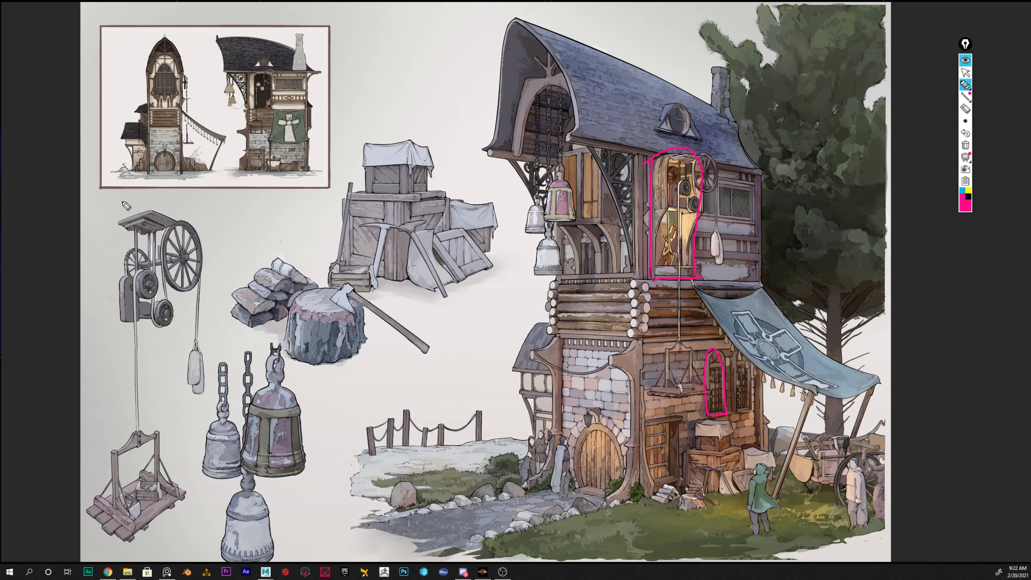
Step: Outline the pulley lift sketch, the hanging bells sketch and the bells on the tower front in pink
mouse_move(115, 203)
left_mouse_down()
mouse_move(96, 276)
mouse_move(101, 532)
mouse_move(195, 425)
mouse_move(122, 203)
mouse_move(108, 219)
left_mouse_up()
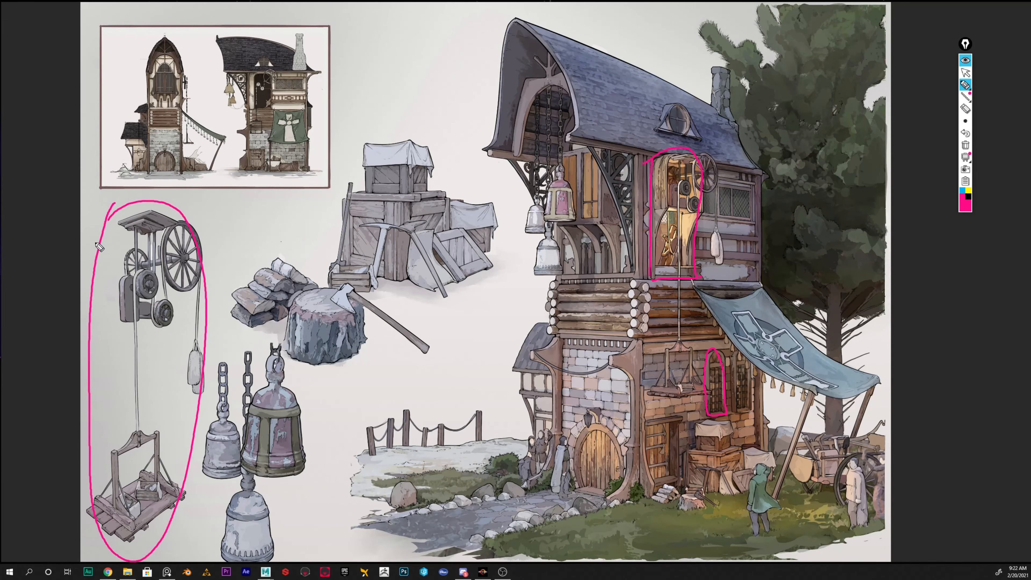
mouse_move(227, 354)
left_mouse_down()
mouse_move(217, 451)
mouse_move(312, 506)
mouse_move(218, 366)
left_mouse_up()
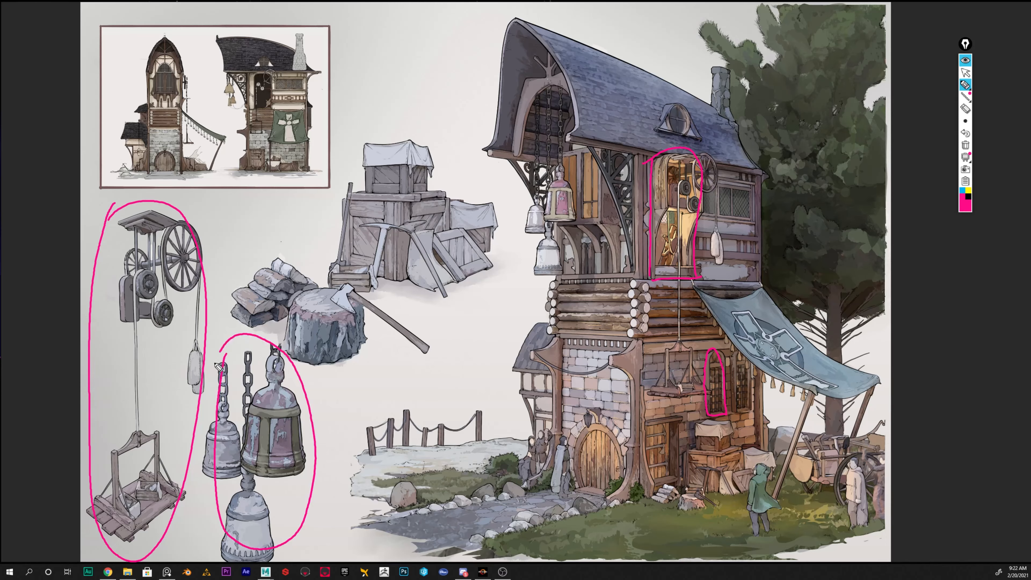
mouse_move(536, 92)
left_mouse_down()
mouse_move(530, 179)
mouse_move(573, 191)
mouse_move(523, 98)
left_mouse_up()
Step: Outline the upper front balcony opening and the curved brackets beneath it in blue
left_click(962, 191)
mouse_move(553, 152)
left_mouse_down()
mouse_move(606, 146)
mouse_move(600, 213)
mouse_move(548, 218)
left_mouse_up()
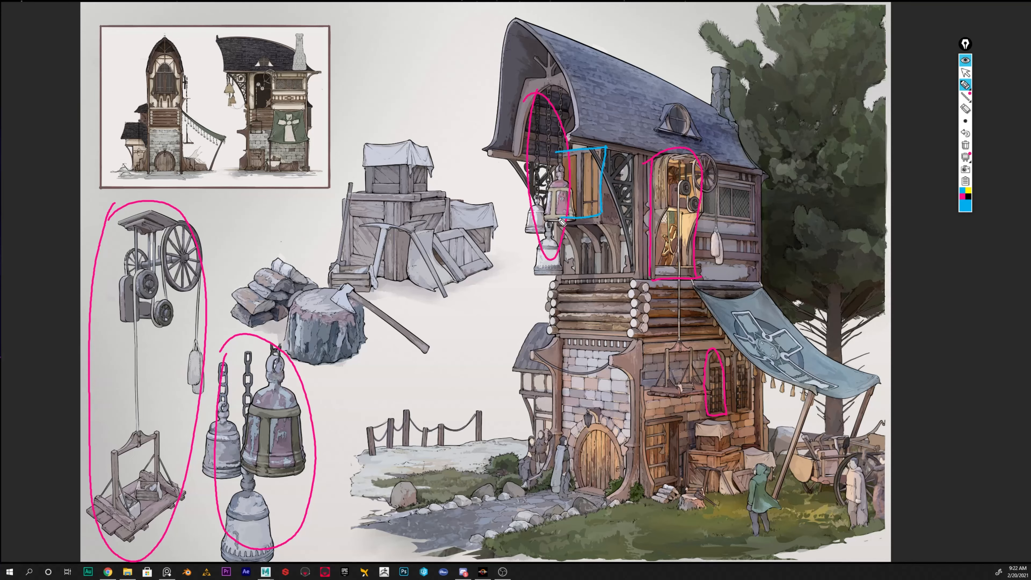
left_click_drag(553, 151, 553, 198)
left_click_drag(603, 151, 627, 150)
mouse_move(601, 217)
left_mouse_down()
mouse_move(629, 211)
mouse_move(610, 259)
mouse_move(630, 264)
mouse_move(623, 272)
left_mouse_up()
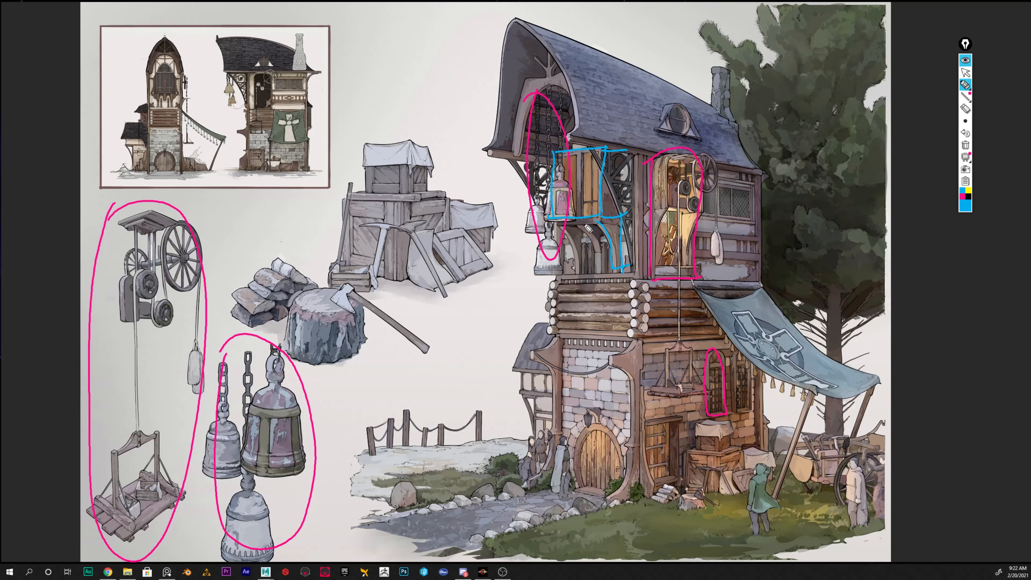
mouse_move(578, 224)
left_mouse_down()
mouse_move(595, 250)
mouse_move(597, 222)
left_mouse_up()
mouse_move(558, 223)
left_mouse_down()
mouse_move(582, 280)
mouse_move(578, 218)
left_mouse_up()
Step: Outline the ground-floor side doorway, the wood pile and stump, the upper side window and the round roof window in blue
mouse_move(640, 425)
left_mouse_down()
mouse_move(679, 442)
mouse_move(677, 496)
mouse_move(645, 466)
mouse_move(651, 501)
left_mouse_up()
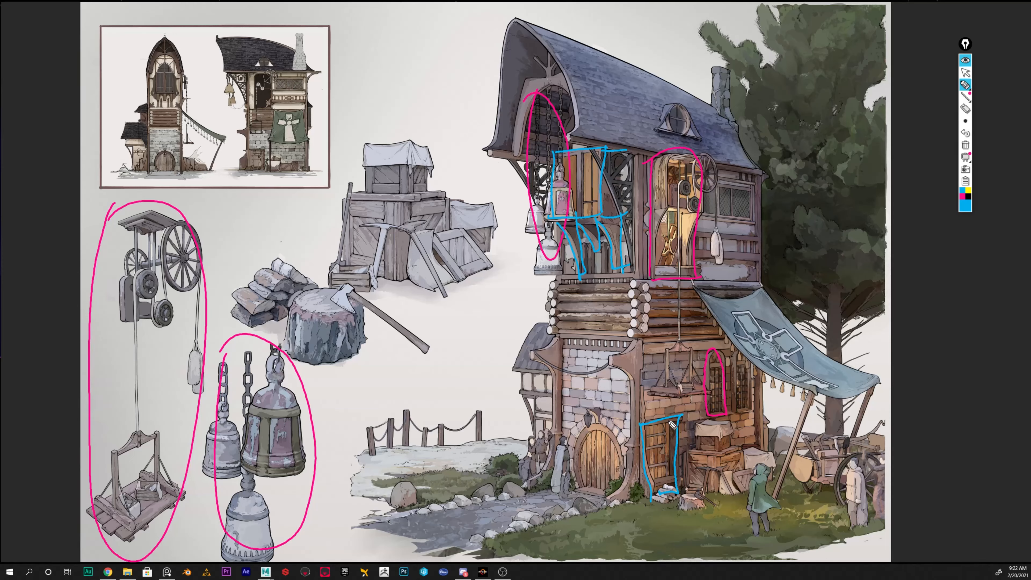
mouse_move(270, 259)
left_mouse_down()
mouse_move(242, 308)
mouse_move(353, 292)
mouse_move(249, 268)
left_mouse_up()
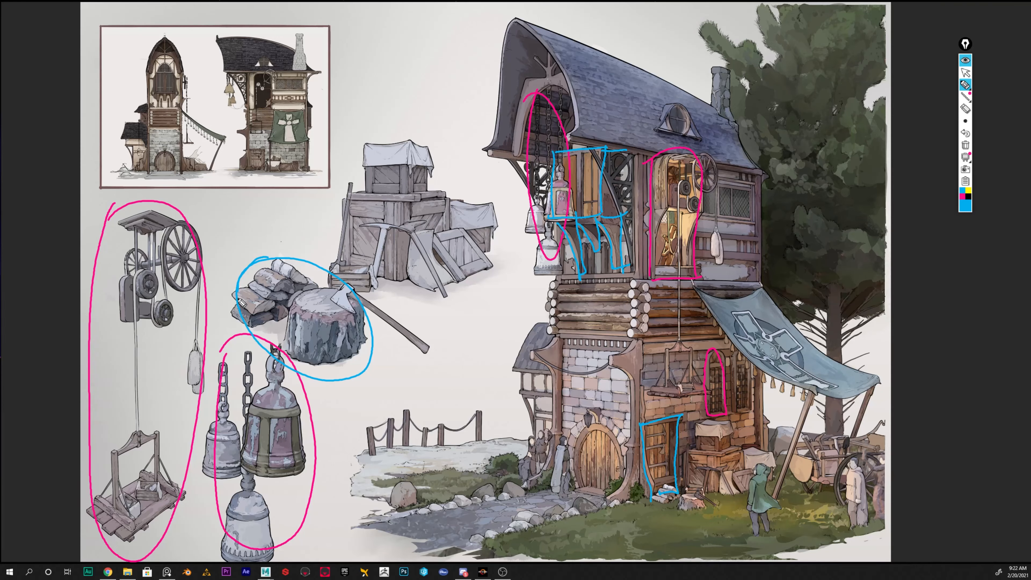
mouse_move(753, 182)
left_mouse_down()
mouse_move(751, 224)
mouse_move(697, 222)
mouse_move(693, 178)
mouse_move(761, 182)
left_mouse_up()
mouse_move(666, 104)
left_mouse_down()
mouse_move(700, 140)
mouse_move(648, 126)
left_mouse_up()
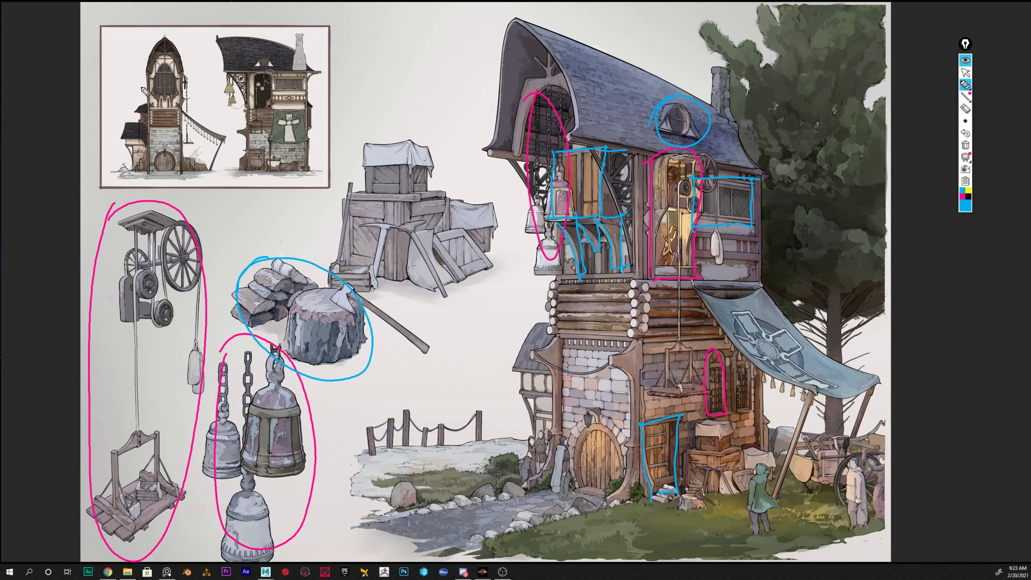
Step: Outline the small annex in the inset front view and the cloth awning with its support poles in yellow
left_click(968, 190)
mouse_move(132, 105)
left_mouse_down()
mouse_move(126, 165)
mouse_move(136, 175)
left_mouse_up()
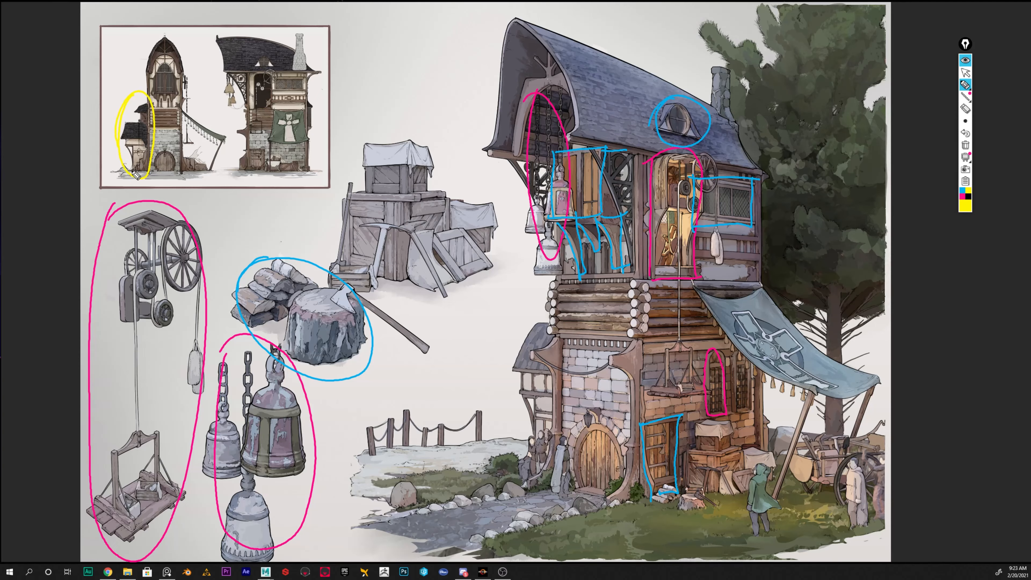
mouse_move(692, 284)
left_mouse_down()
mouse_move(817, 394)
mouse_move(873, 391)
left_mouse_up()
left_click_drag(763, 286, 879, 382)
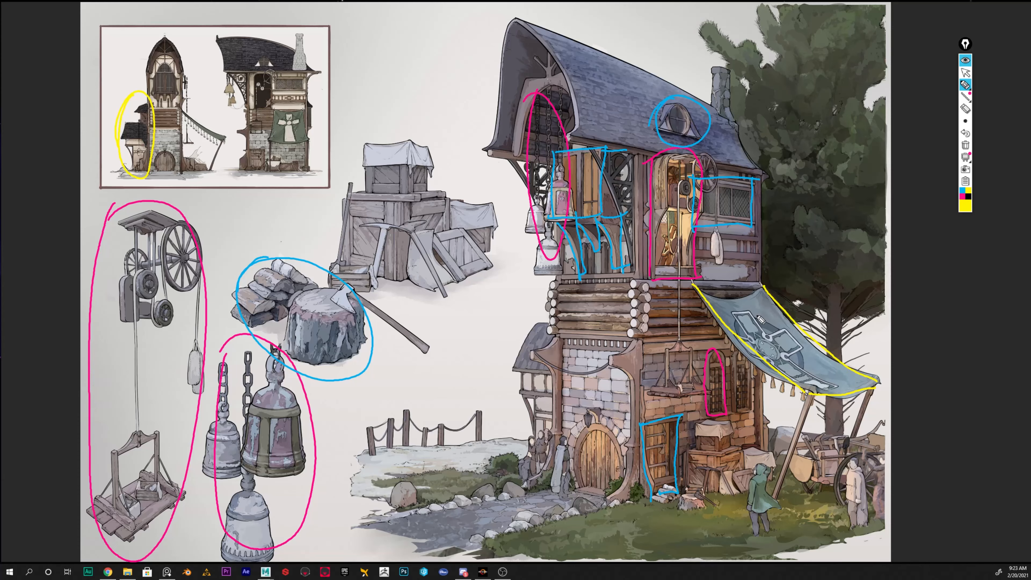
left_click_drag(705, 292, 763, 287)
left_click_drag(813, 388, 769, 503)
mouse_move(818, 385)
left_mouse_down()
mouse_move(801, 449)
mouse_move(773, 498)
left_mouse_up()
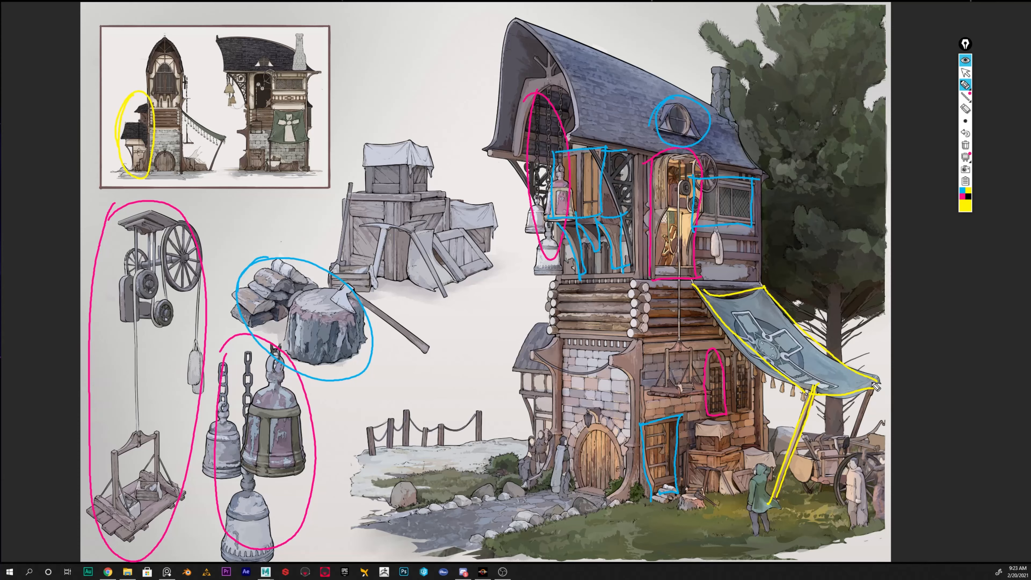
mouse_move(874, 385)
left_mouse_down()
mouse_move(837, 483)
mouse_move(836, 474)
left_mouse_up()
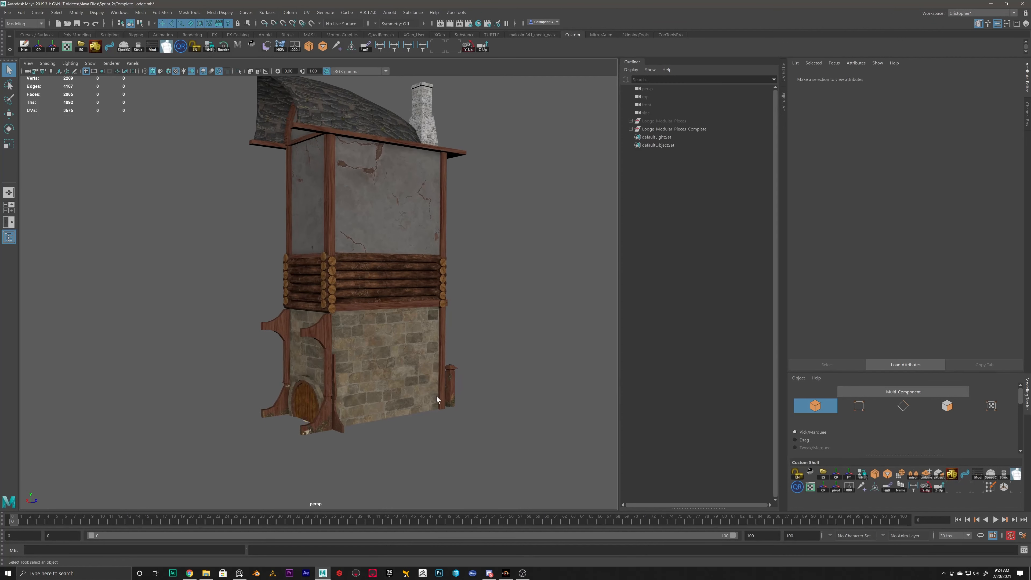
Step: Switch to Maya, create a polygon cube and move it outside the lodge beside the stone side wall
mouse_move(409, 378)
left_mouse_down("alt")
mouse_move(424, 437)
mouse_move(402, 430)
mouse_move(402, 348)
left_mouse_up("alt")
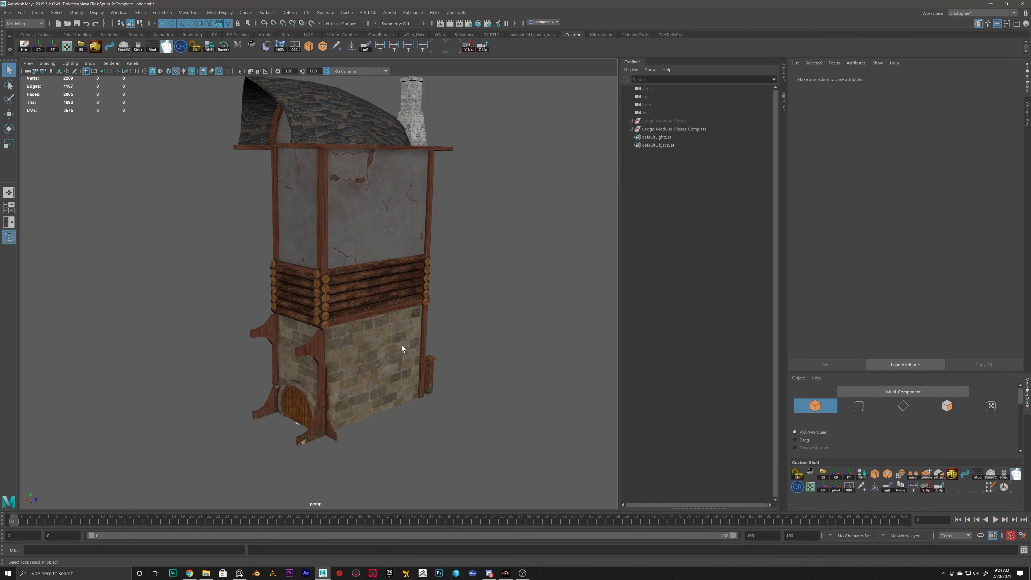
right_click_drag(388, 321, 448, 410, "alt")
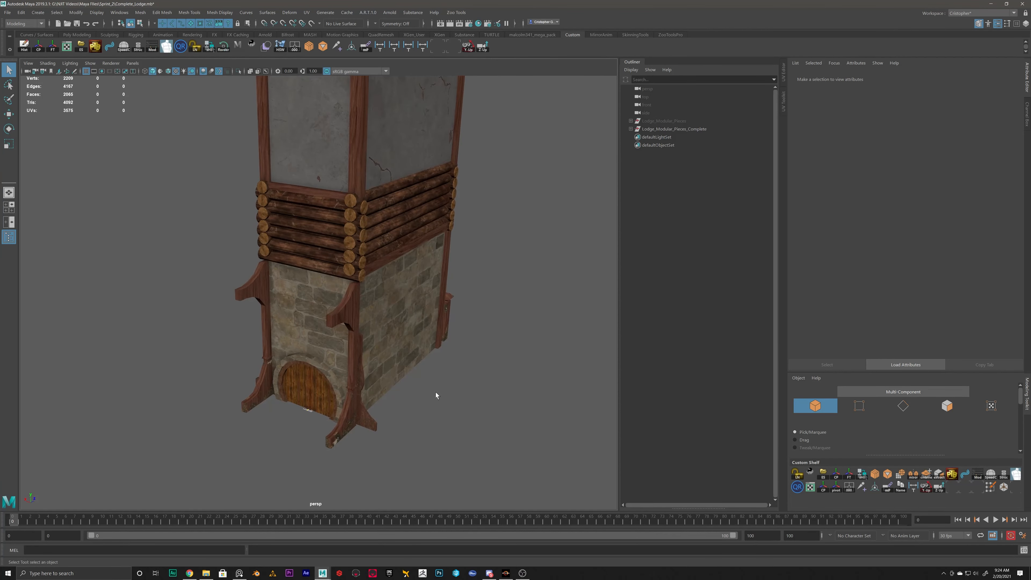
right_click(449, 392, "shift")
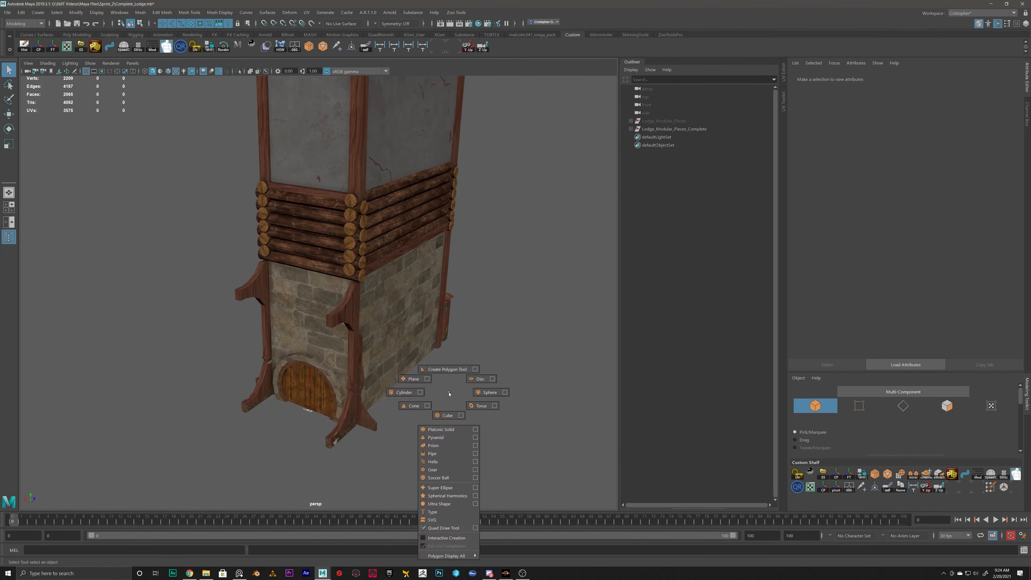
left_click(447, 415)
key("w")
left_click_drag(282, 396, 390, 409)
left_click_drag(435, 440, 489, 374)
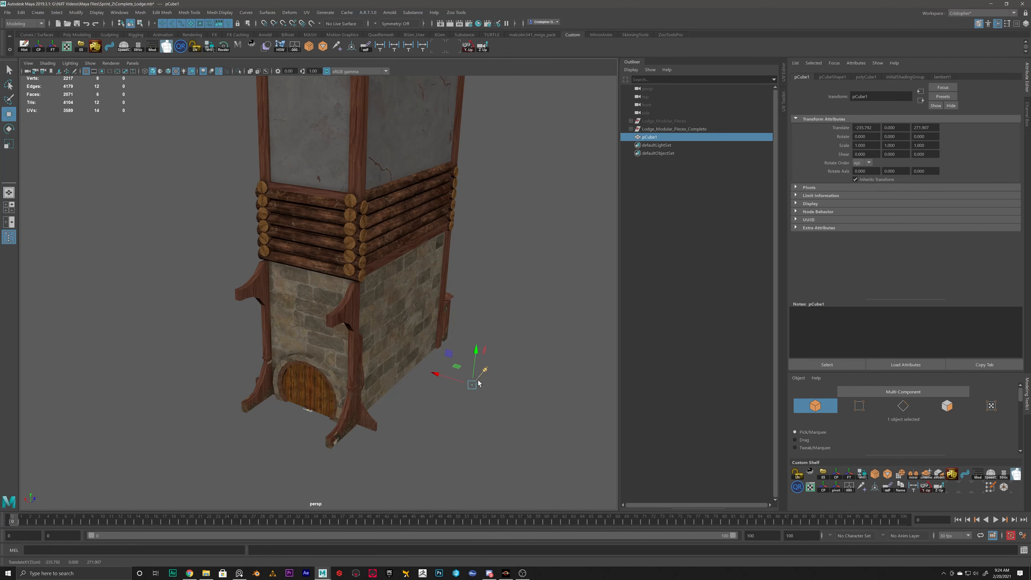
Step: Set the cube's width to 10.5, height to 79 and depth to 100
key("t")
middle_click_drag(488, 194, 506, 165)
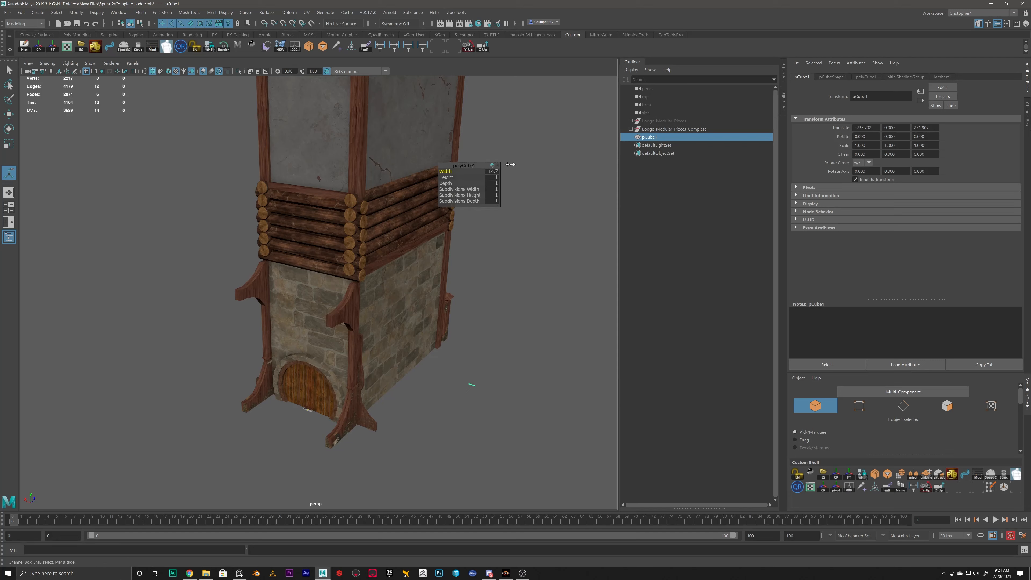
left_click_drag(472, 169, 474, 174)
left_click_drag(558, 169, 655, 161)
left_click_drag(446, 184, 768, 162)
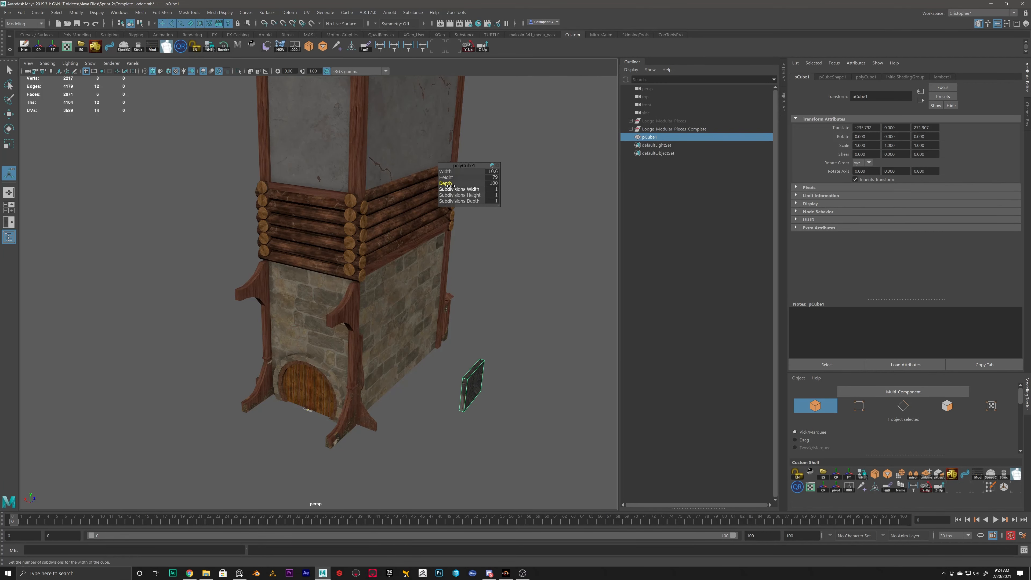
Step: Turn off texture display in the viewport and raise the block above the ground beside the side wall
left_click_drag(544, 310, 479, 291, "alt")
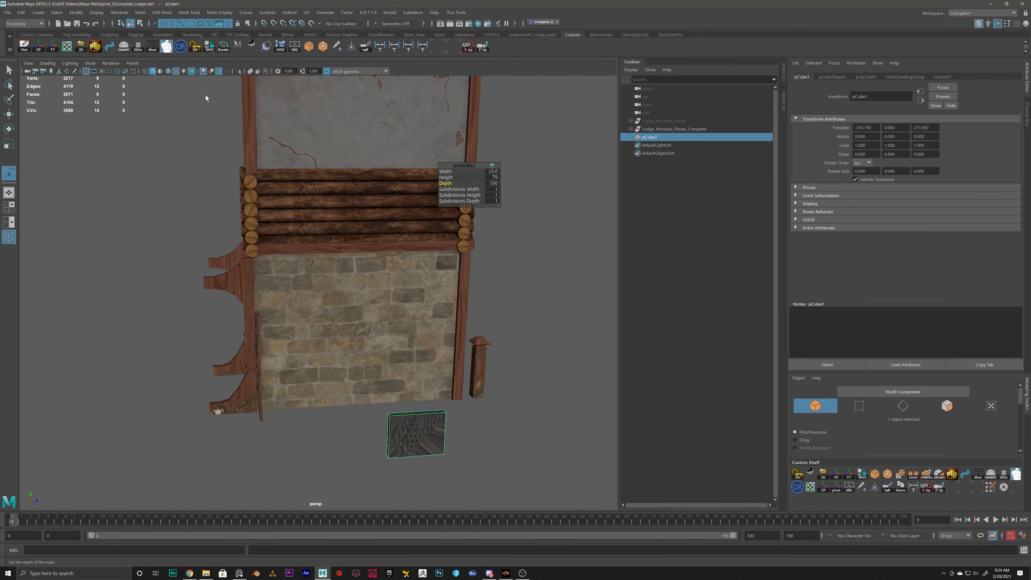
left_click(161, 72)
left_click_drag(370, 388, 437, 410, "alt")
key("w")
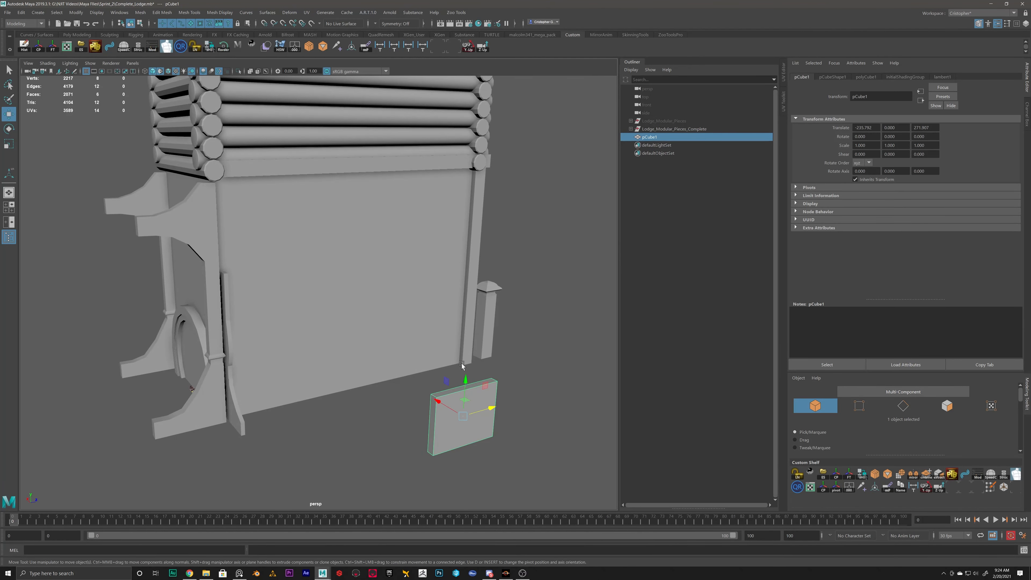
left_click_drag(464, 378, 497, 325)
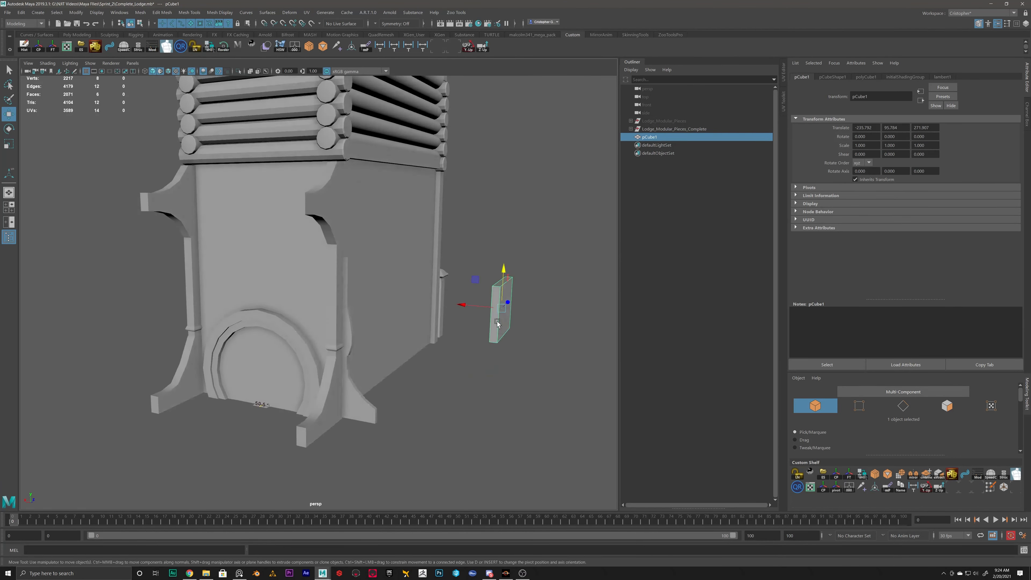
Step: Scale the block along its Z axis to 0.762
middle_click_drag(497, 326, 374, 359, "alt")
left_click_drag(374, 359, 291, 391, "alt")
key("r")
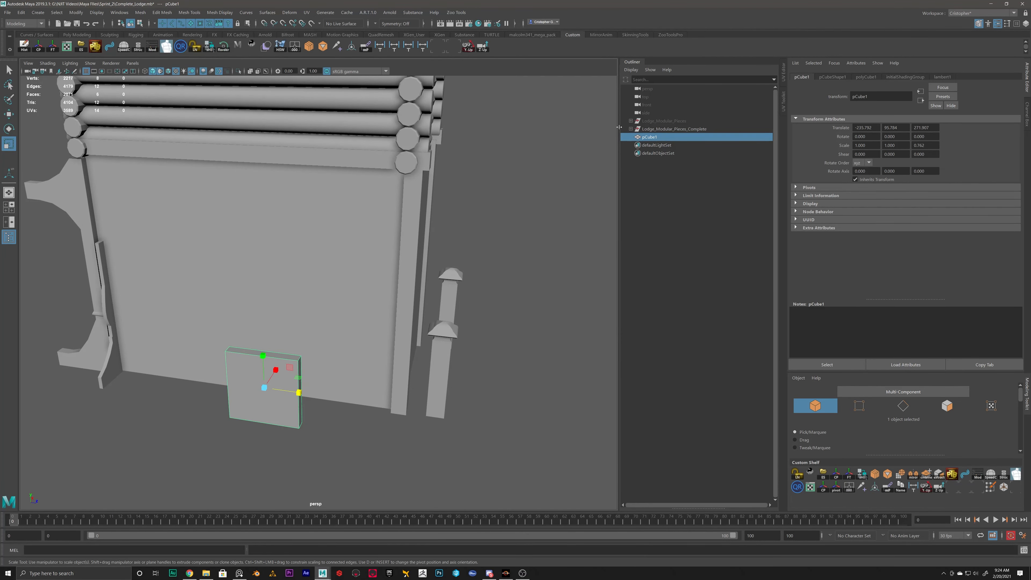
Step: Move the block against the lodge's lower side wall, near the rear corner post and below the logs
left_click(664, 129)
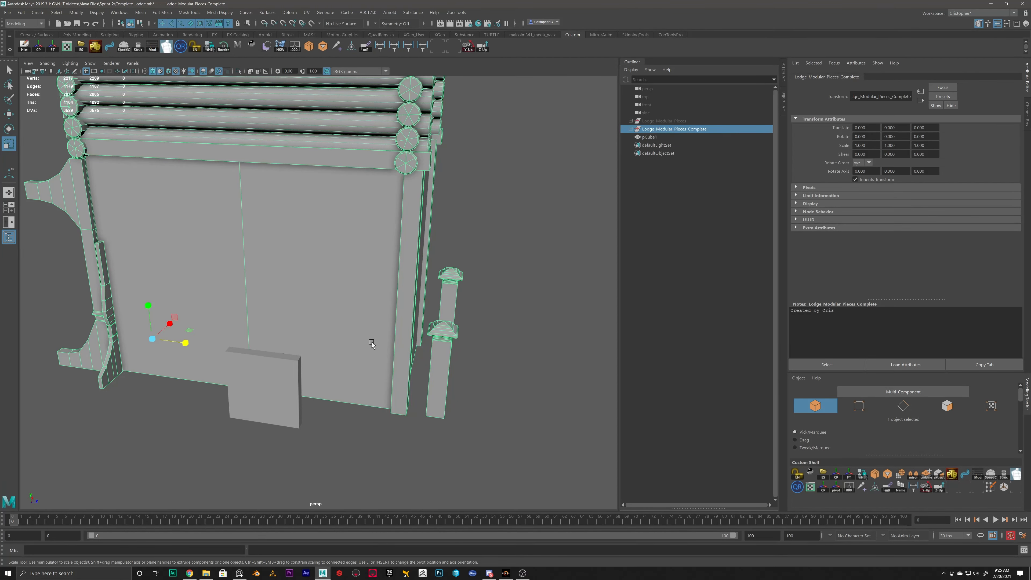
left_click_drag(372, 342, 248, 347, "alt")
left_click(359, 350)
key("w")
left_click_drag(288, 319, 300, 228)
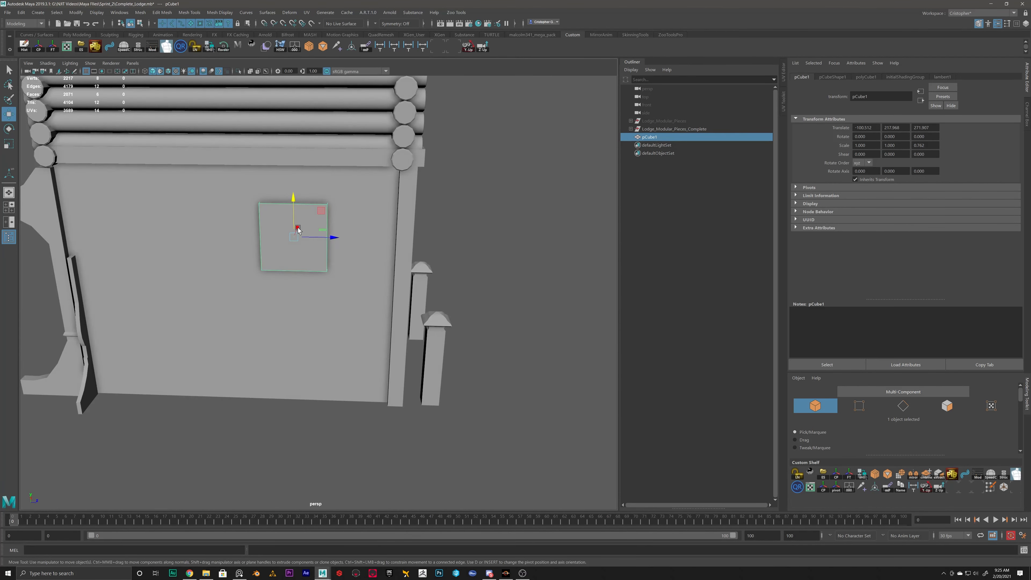
Step: Narrow the block along the wall into upright window proportions and lower it slightly
right_click_drag(299, 228, 283, 237, "alt")
key("r")
left_click_drag(335, 249, 313, 249)
key("w")
left_click_drag(299, 214, 299, 245)
key("r")
left_click_drag(338, 273, 218, 309)
key("w")
key("ctrl+d")
scroll(312, 299, "up", 2)
scroll(313, 298, "down", 2)
left_click_drag(283, 275, 385, 309, "alt")
key("Delete")
left_click(264, 281)
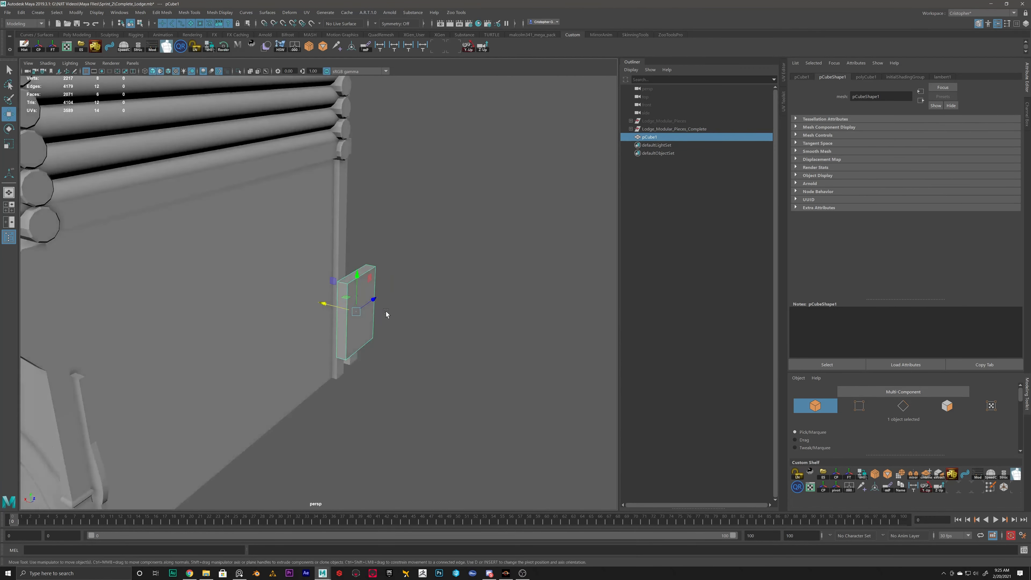
Step: Delete the top face of the window block
right_click_drag(359, 316, 373, 318, "alt")
left_click_drag(374, 320, 324, 310, "alt")
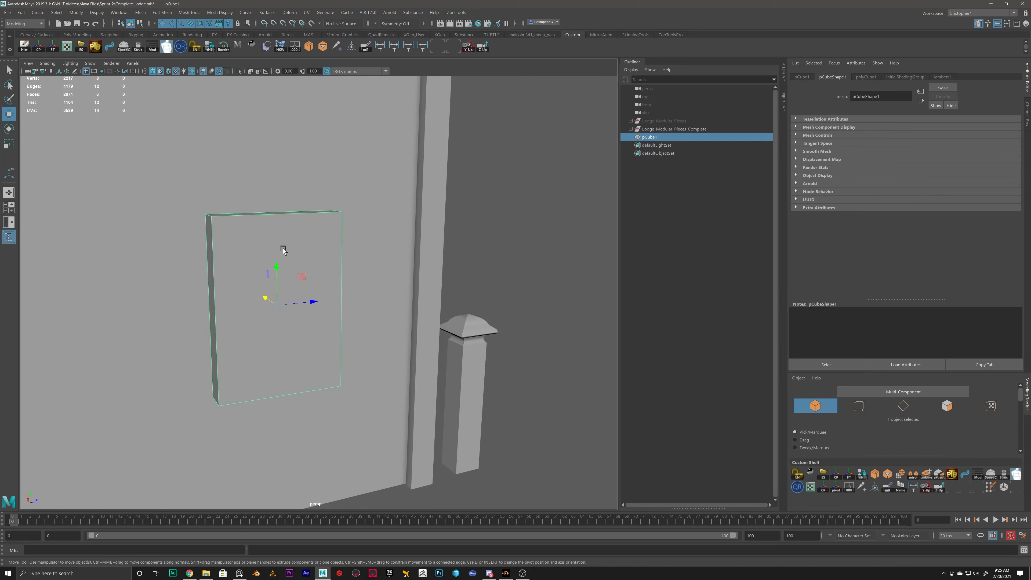
left_click_drag(300, 254, 243, 336, "alt")
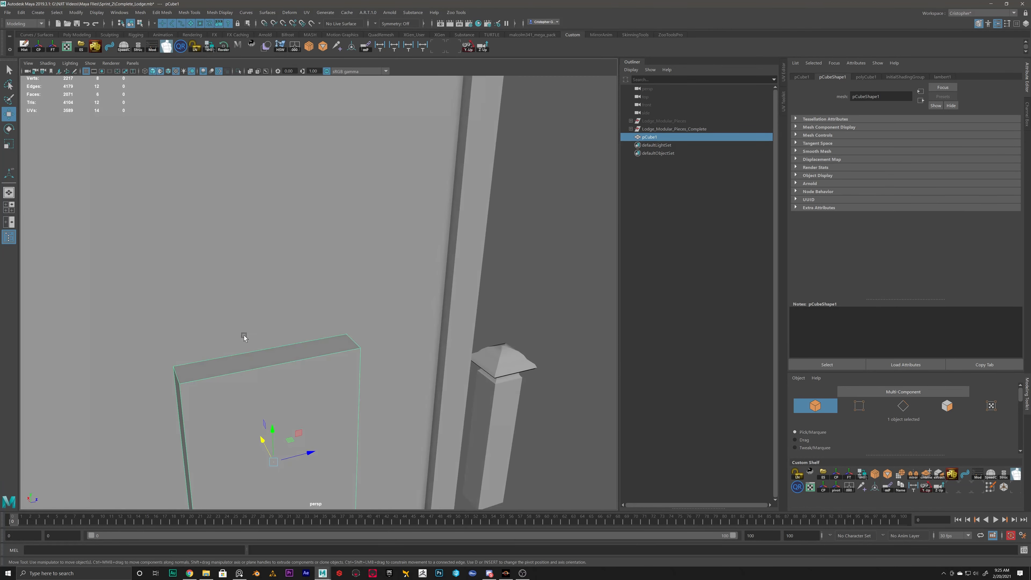
right_click_drag(260, 356, 259, 373)
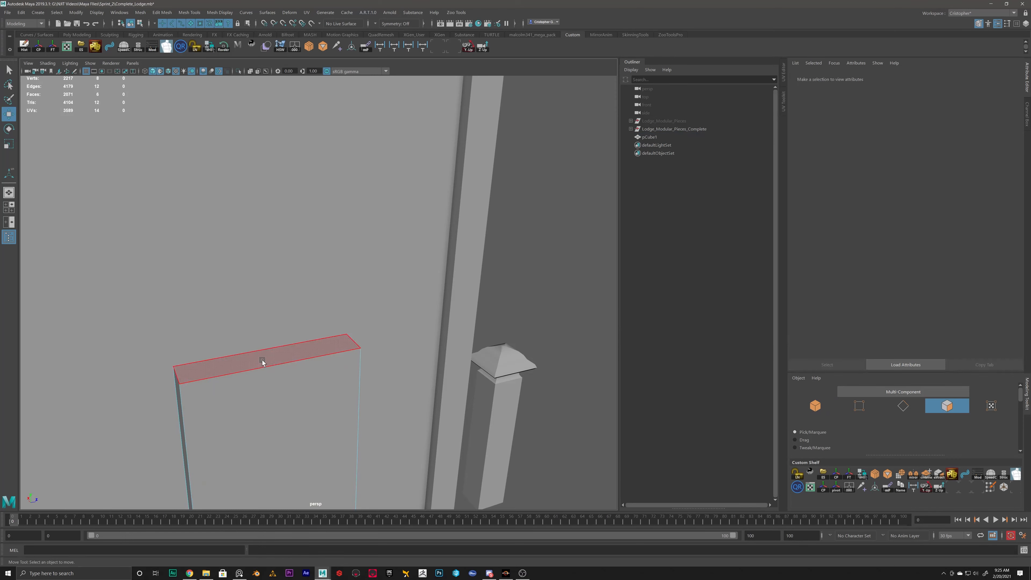
left_click(259, 357)
key("Delete")
left_click_drag(185, 383, 286, 346, "alt")
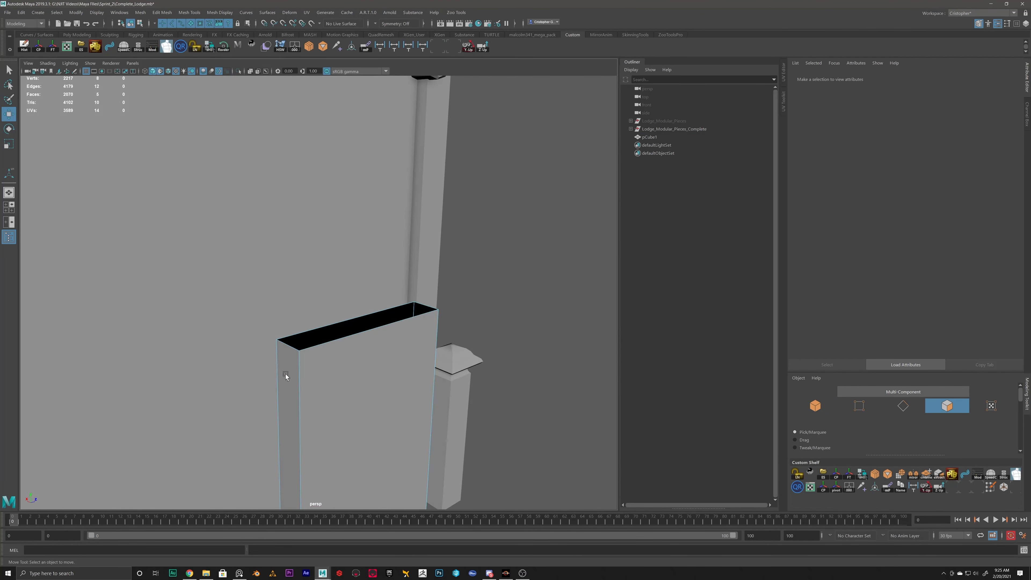
Step: Bridge the block's two short open top edges into a rounded arch with 11 divisions
right_click_drag(286, 346, 284, 334)
left_click(286, 346)
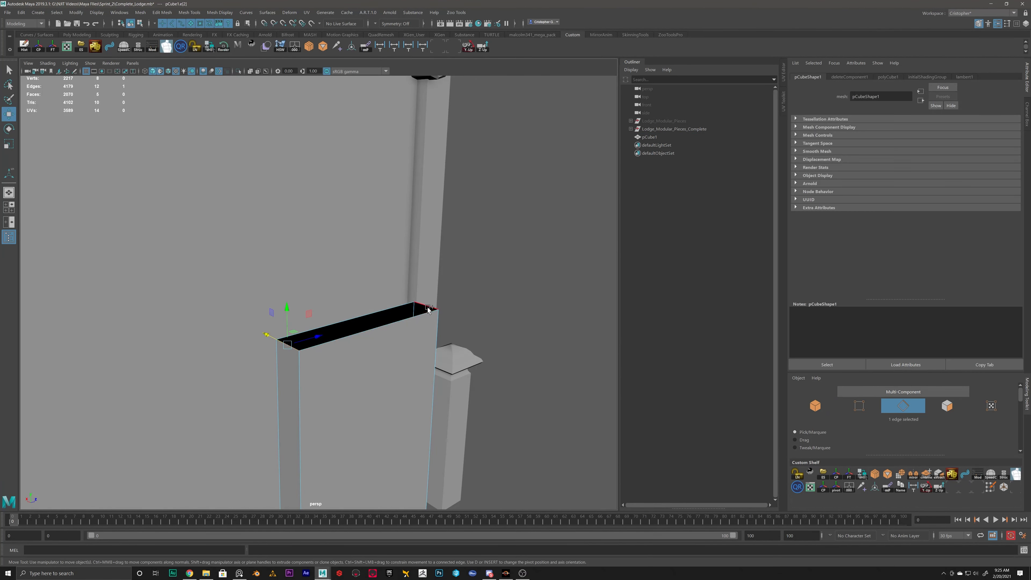
left_click(426, 310, "shift")
right_click_drag(496, 303, 485, 400, "shift")
left_click_drag(401, 242, 320, 267, "alt")
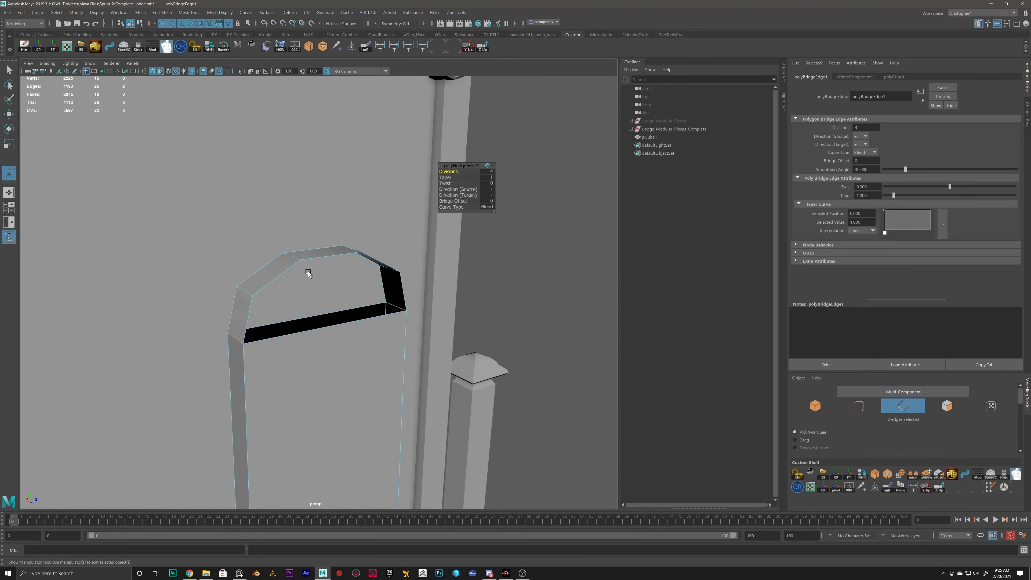
middle_click_drag(445, 171, 465, 170)
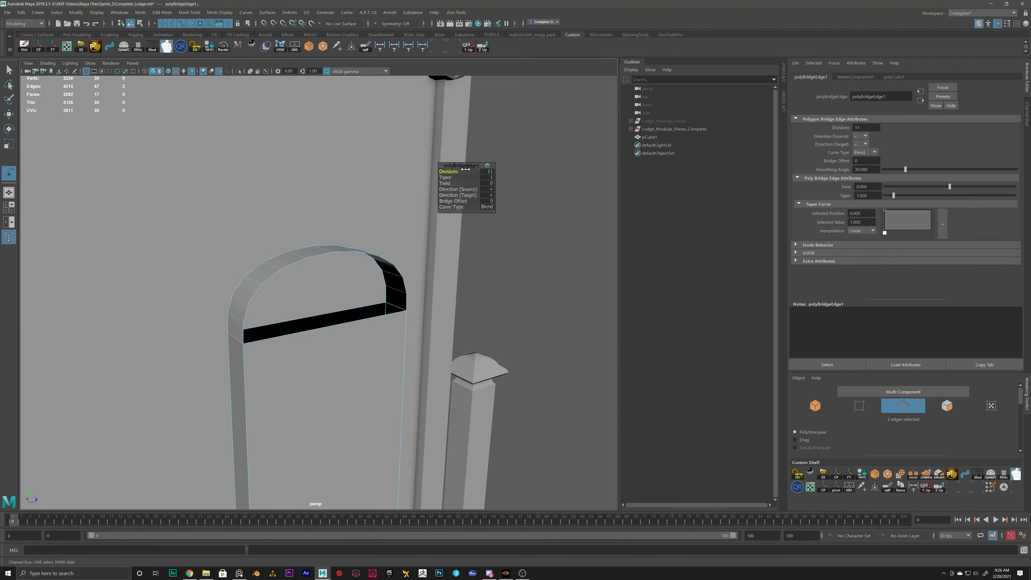
Step: Delete the block's large front and back faces, leaving an open arched frame
left_click_drag(410, 248, 353, 255, "alt")
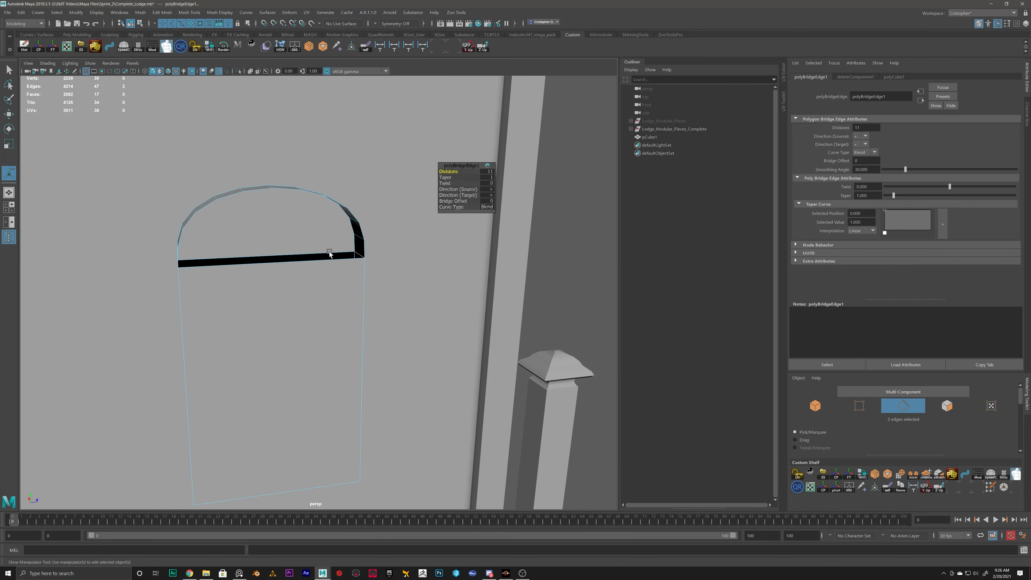
left_click_drag(279, 287, 294, 289, "alt")
left_click_drag(373, 287, 350, 280, "alt")
right_click(277, 331)
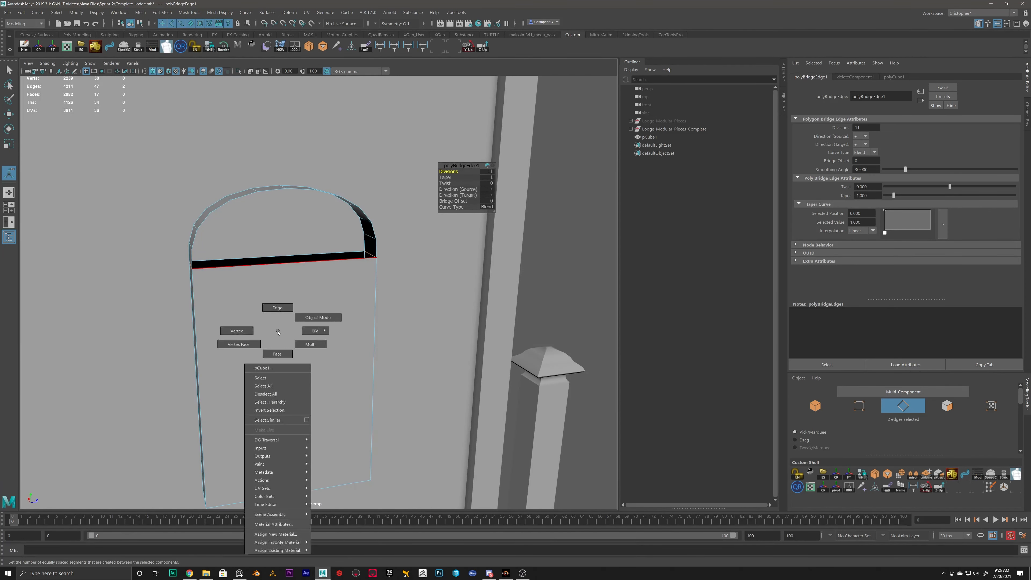
right_click_drag(277, 331, 277, 353)
left_click(288, 260)
left_click(285, 328, "shift")
key("Delete")
scroll(294, 318, "down", 2)
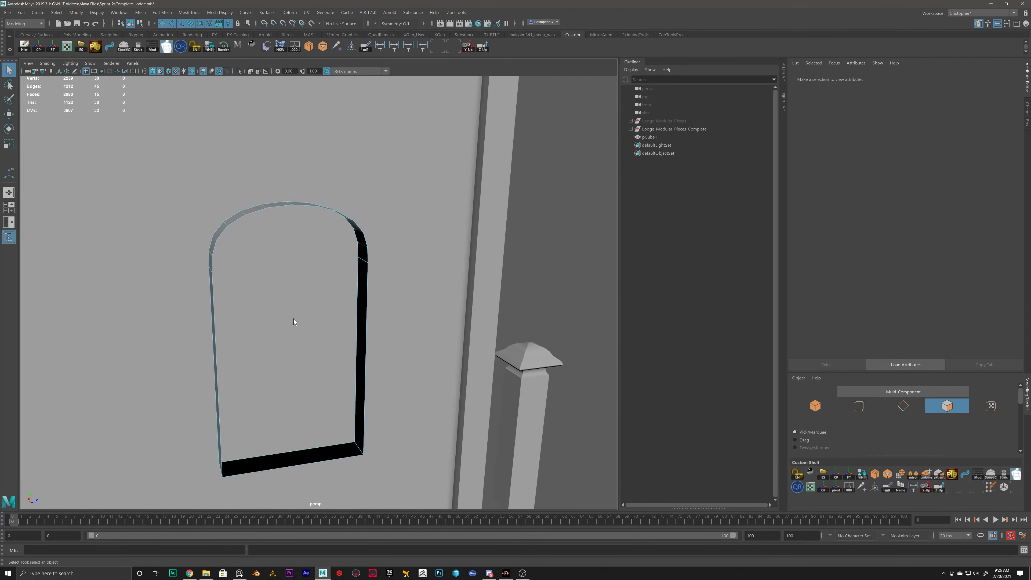
Step: Select the open front and back border edge loops of the arched window frame
scroll(294, 321, "down", 2)
left_click_drag(295, 345, 374, 312, "alt")
scroll(384, 298, "up", 2)
right_click(412, 260)
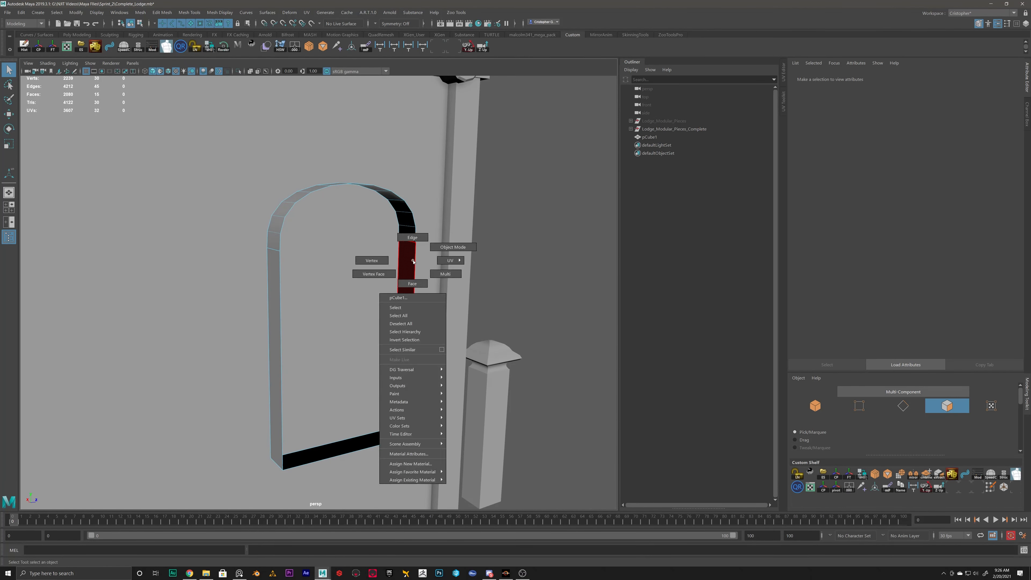
left_click(452, 247)
right_click_drag(411, 263, 406, 249)
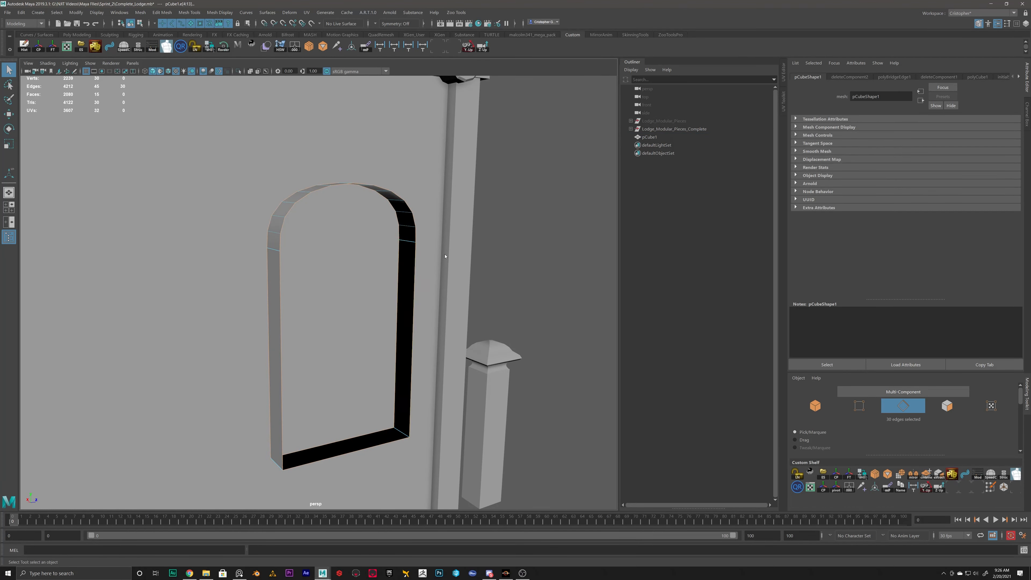
Step: Try extruding the frame's border edges inward with a Local Translate Z of -5.6
right_click_drag(420, 264, 440, 276, "shift")
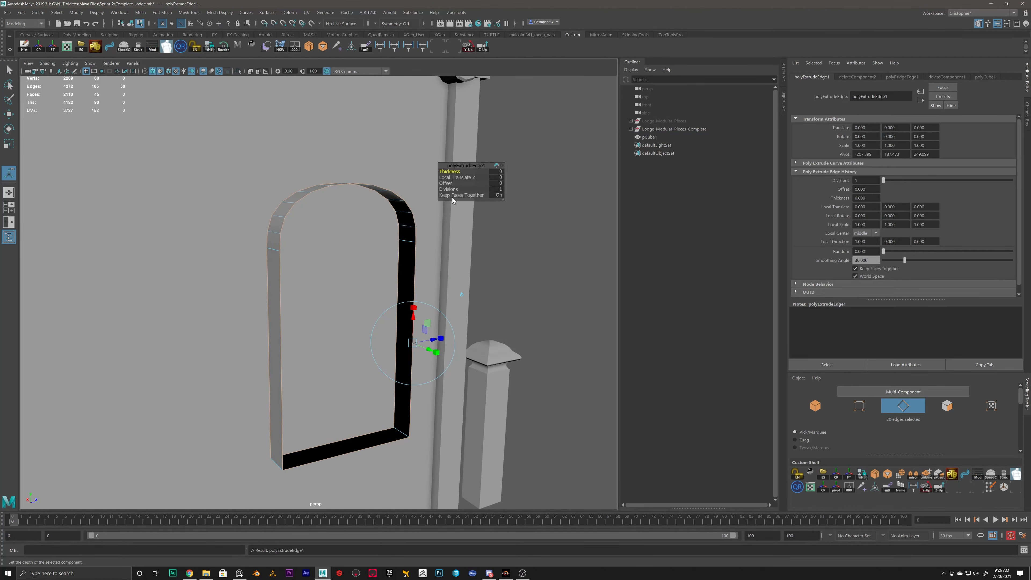
left_click_drag(450, 172, 358, 223)
key("ctrl+z")
key("ctrl+z")
key("ctrl+z")
scroll(358, 223, "down", 3)
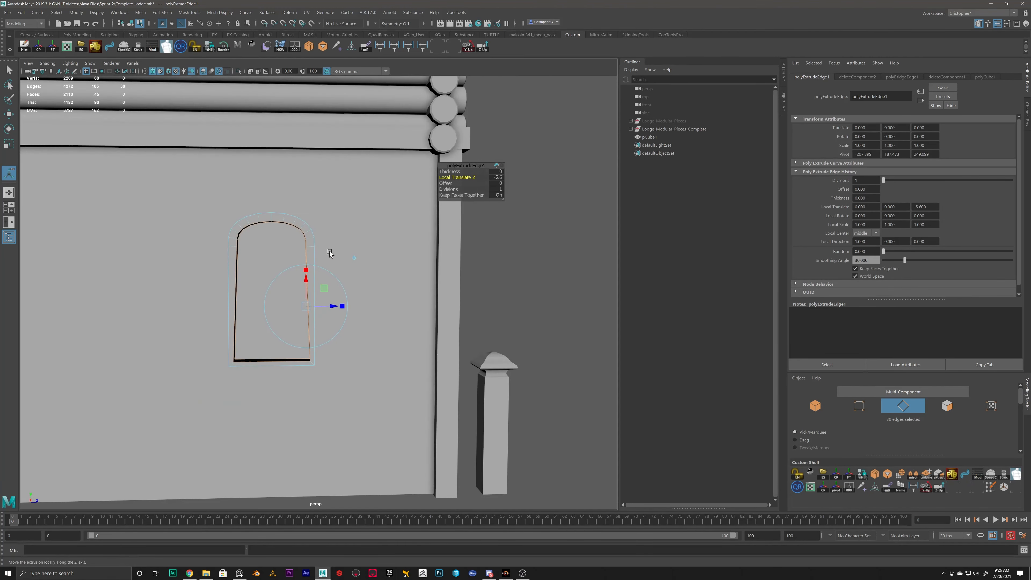
Step: Show the window frame enlarged in the side view as wireframe, with the grid hidden
key("space")
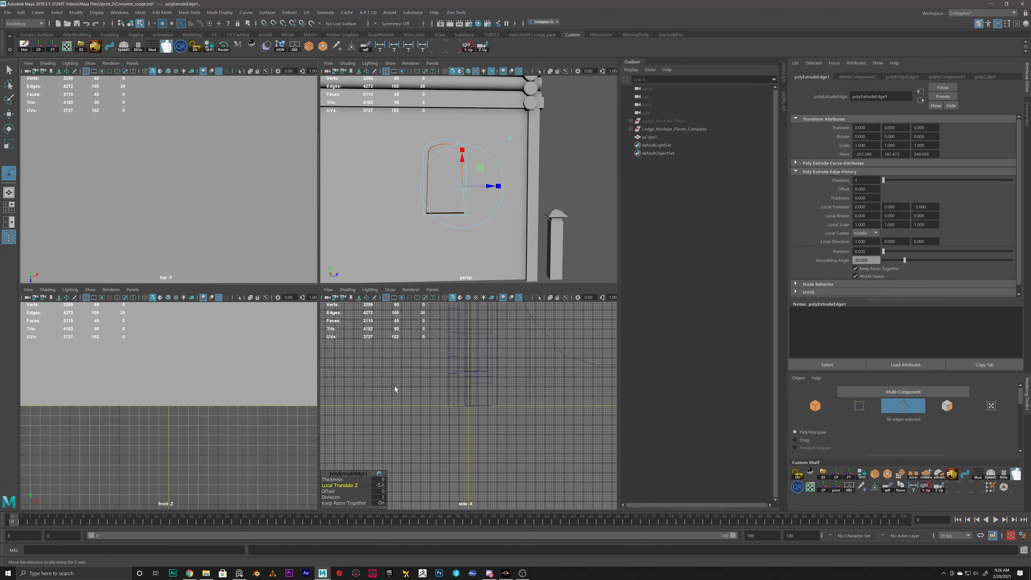
key("4")
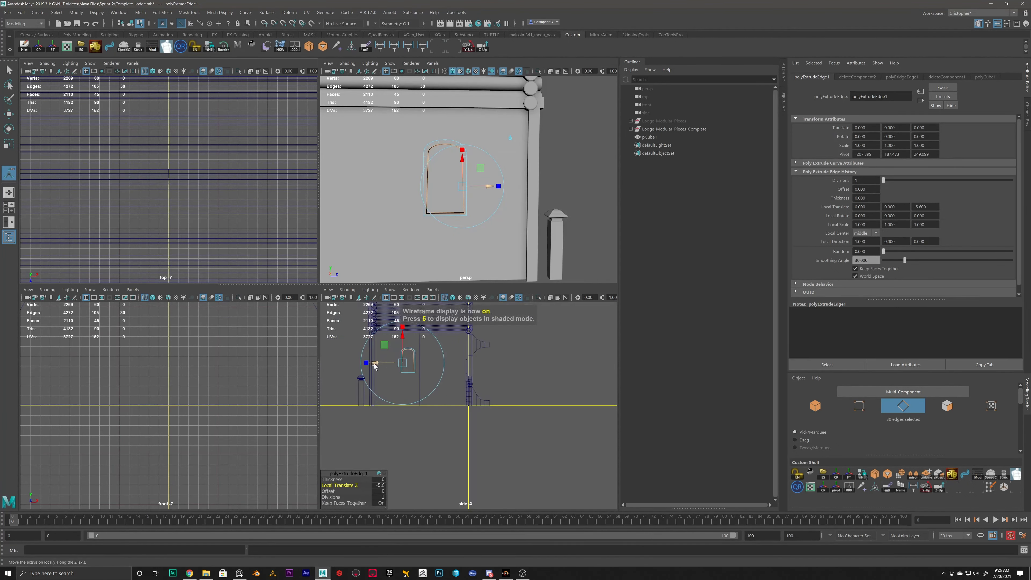
scroll(374, 366, "up", 2)
key("space")
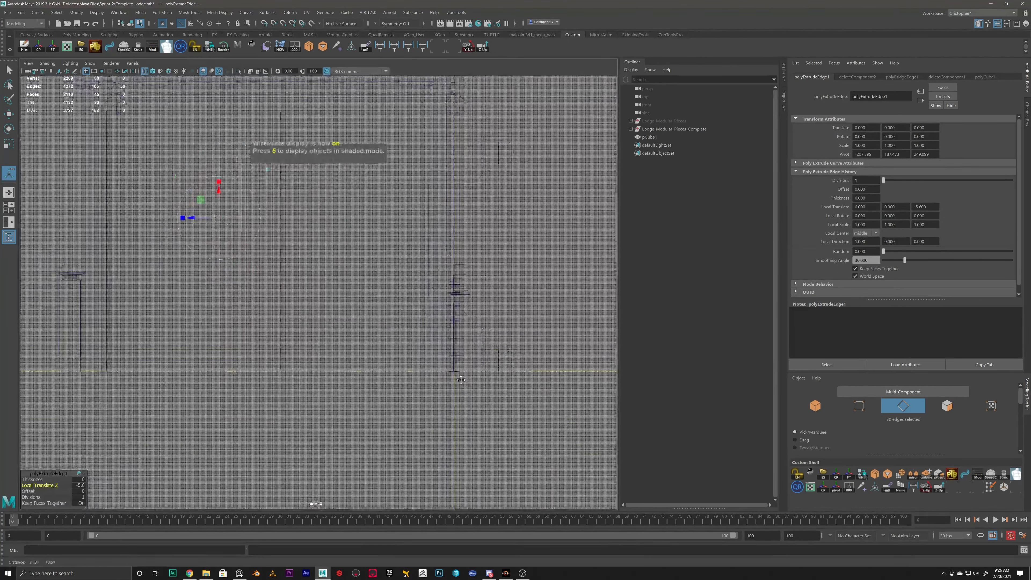
key("f")
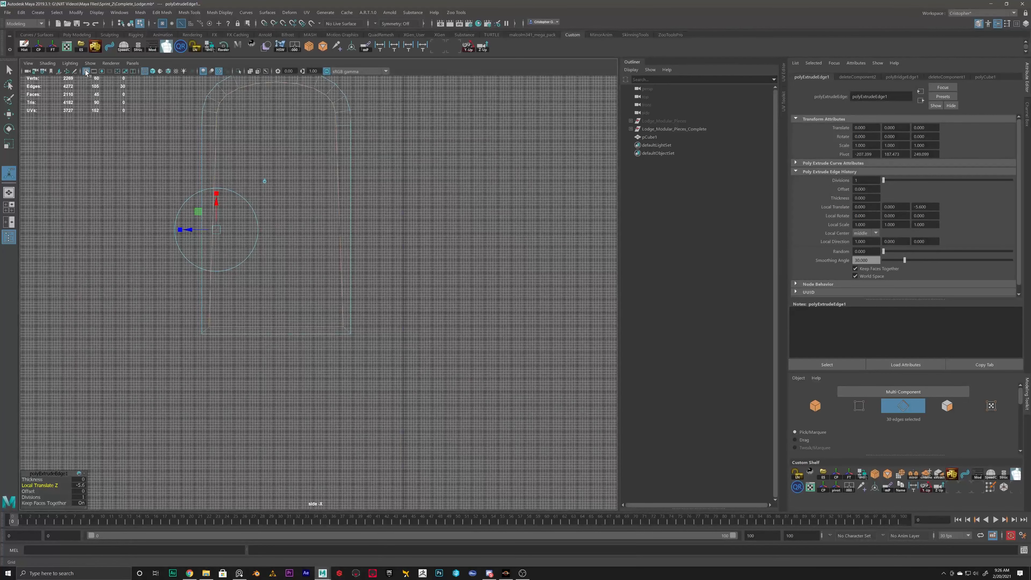
left_click(85, 71)
scroll(284, 284, "up", 3)
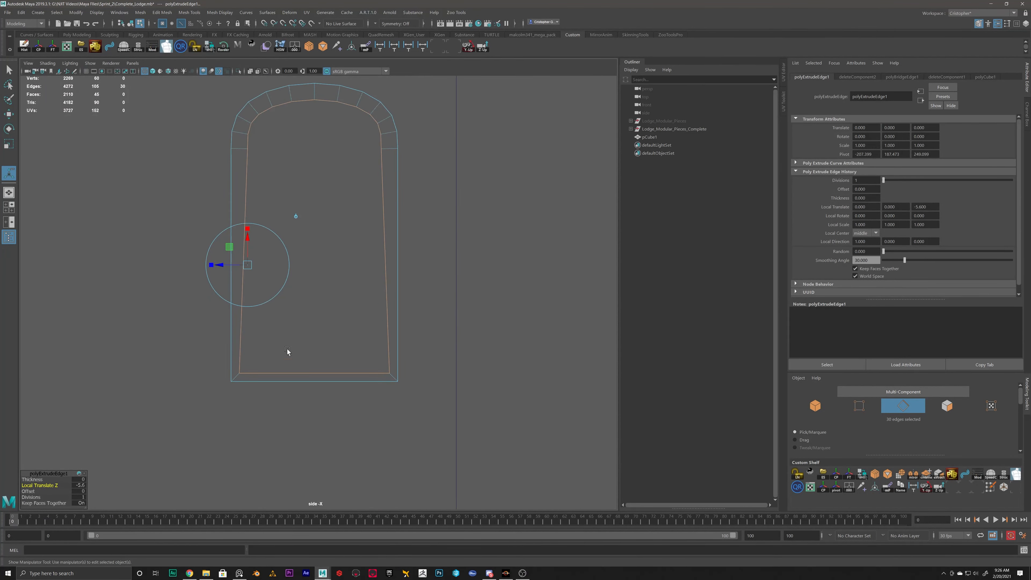
Step: Try snapping the inner bottom corner vertices into vertical alignment with the start of the inner arch
right_click_drag(263, 360, 247, 361)
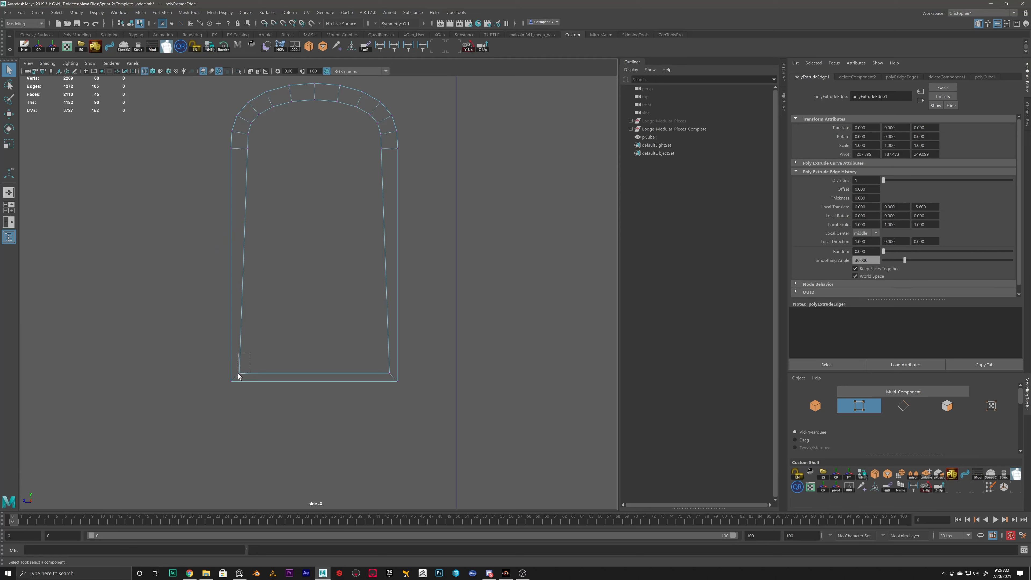
left_click_drag(237, 378, 238, 377)
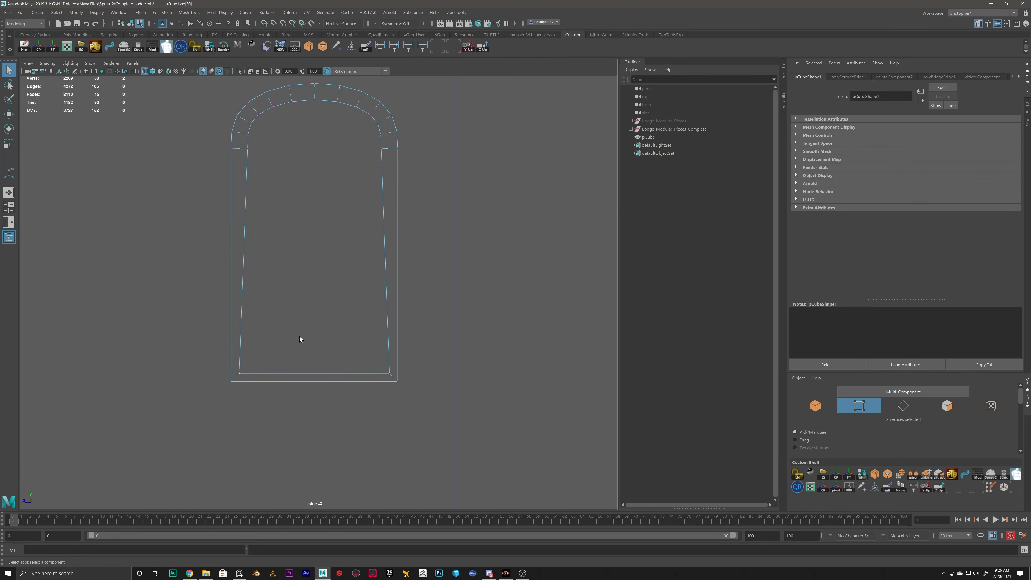
key("w")
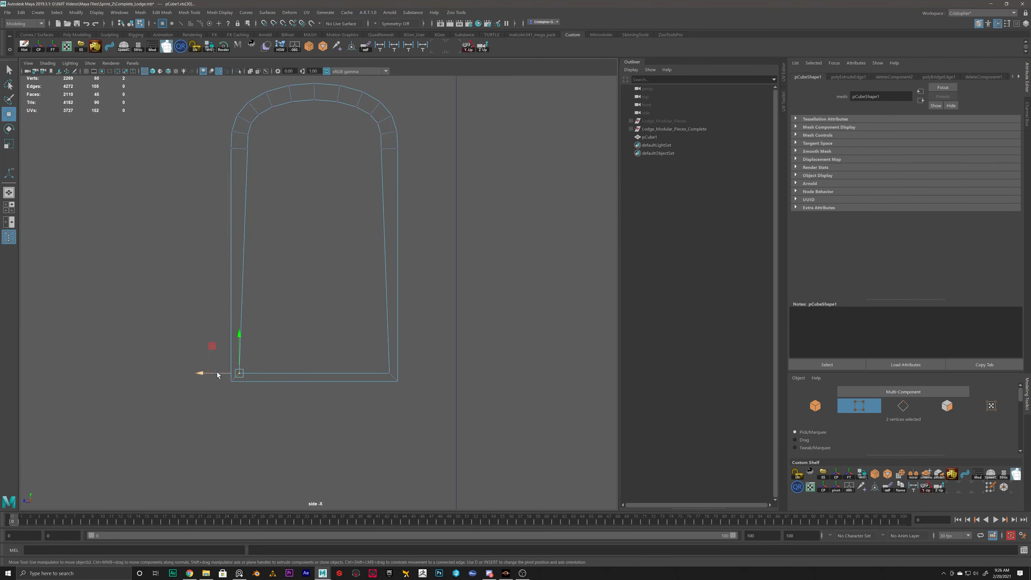
key("v")
left_click_drag(217, 373, 250, 148)
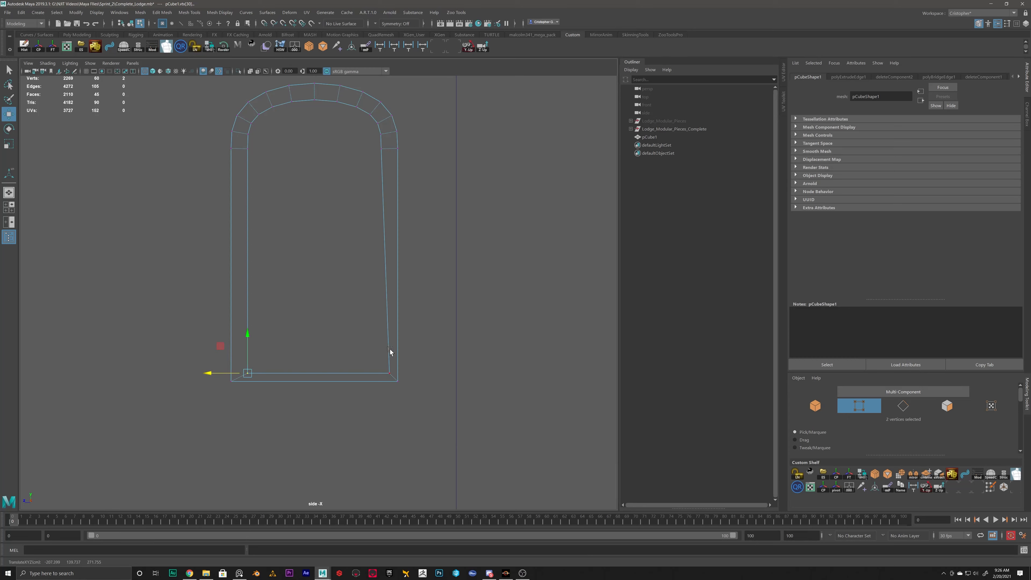
left_click_drag(394, 357, 372, 144)
key("v")
Step: Raise the inner bottom vertices to even out the sill thickness of the extruded frame
left_click(347, 379)
left_click_drag(375, 372, 237, 376)
left_click_drag(313, 334, 315, 329)
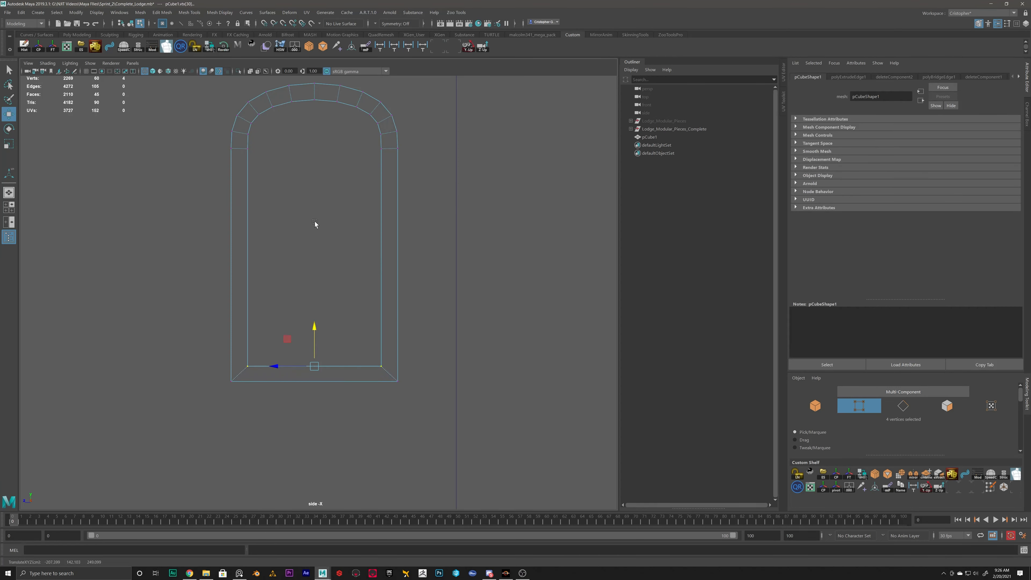
Step: Undo the vertex adjustments and the inward extrusion, back to the selected border edges
middle_click_drag(366, 175, 368, 224, "alt")
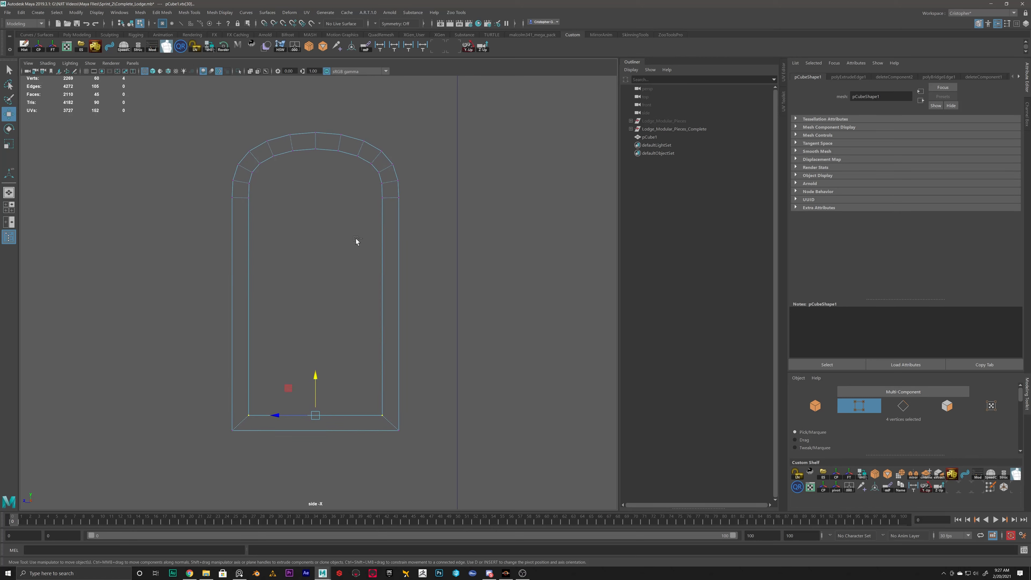
key("ctrl+z")
key("ctrl+z")
key("ctrl+z")
key("ctrl+z")
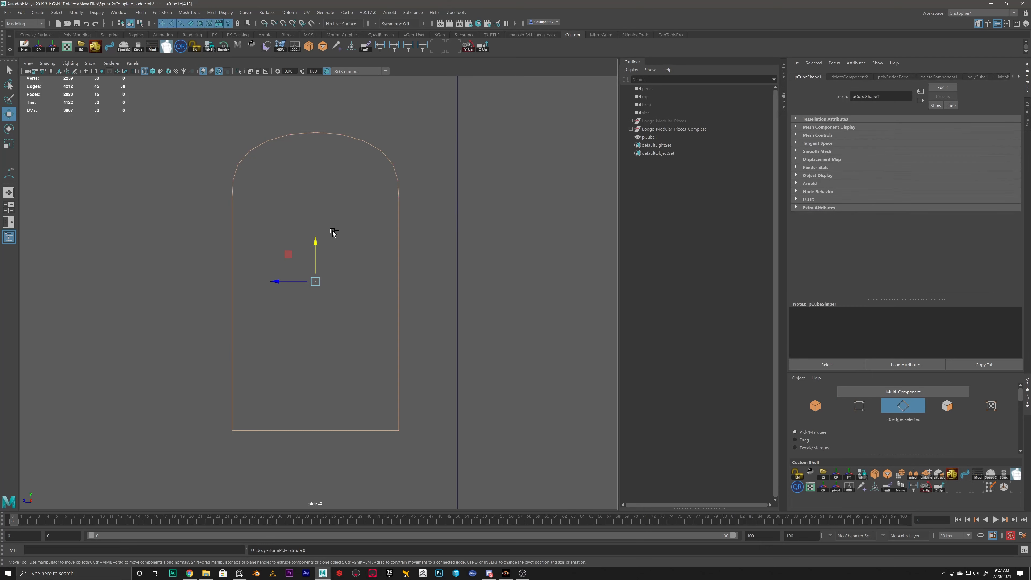
Step: Extrude the frame's border edges inward with a thickness of -1.4 and return to object mode
right_click_drag(334, 226, 313, 249, "shift")
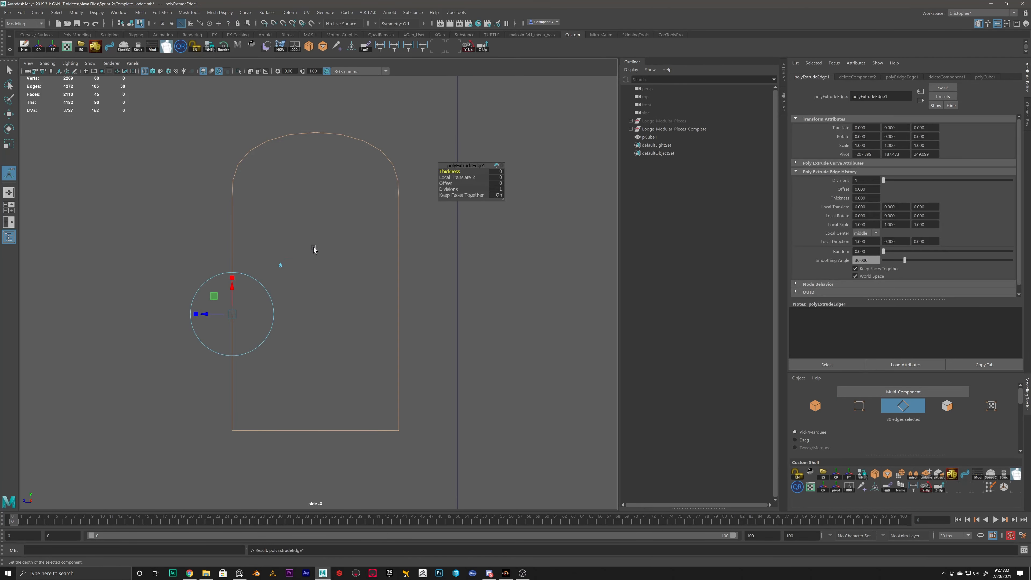
left_click_drag(447, 172, 442, 174)
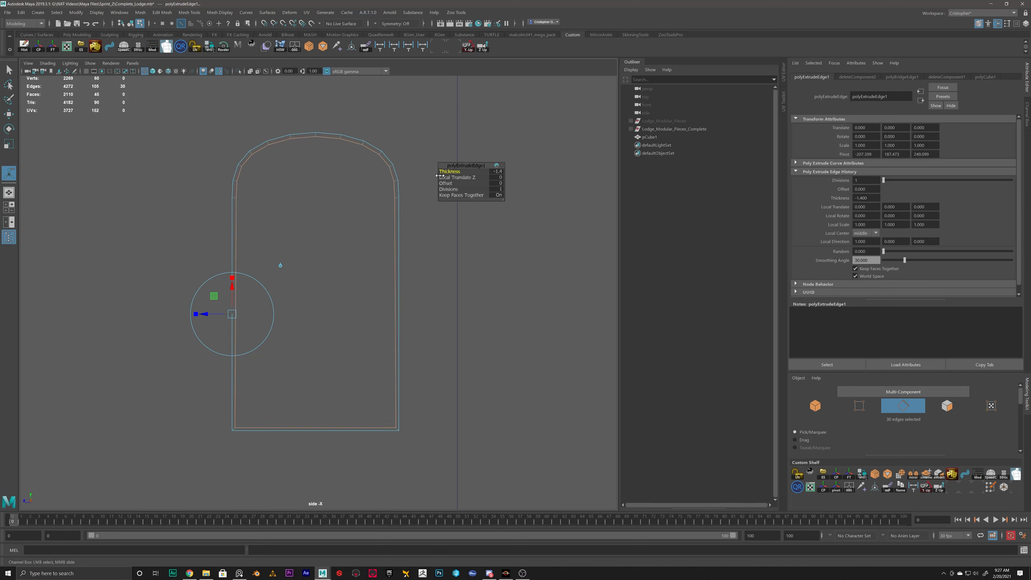
right_click_drag(399, 234, 431, 219)
key("q")
left_click(420, 305)
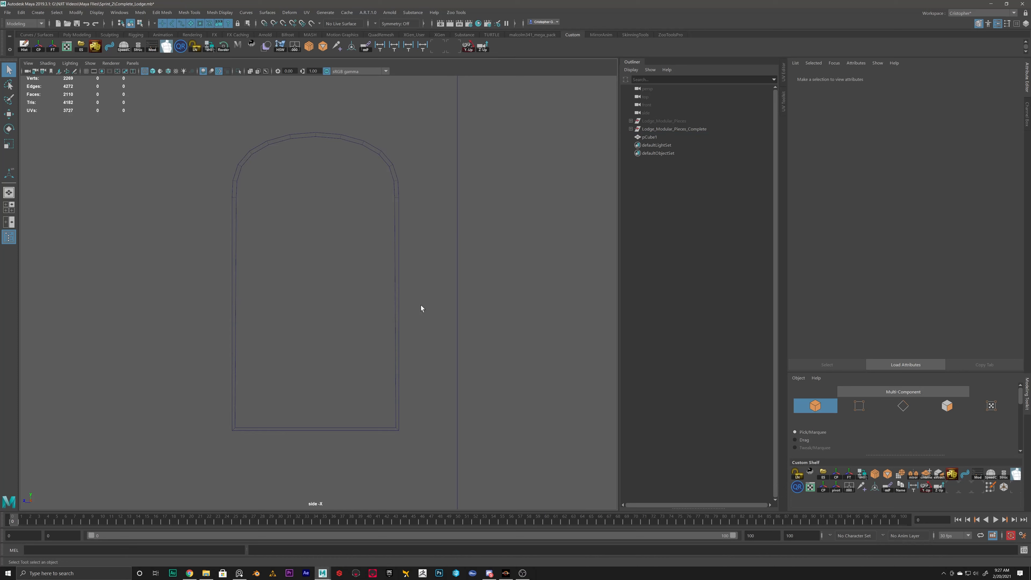
Step: Snap both inner bottom corners horizontally to the inner arch's lower vertices so the inner sides are vertical
middle_click_drag(413, 335, 410, 251, "alt")
scroll(410, 251, "up", 2)
left_click(412, 254)
mouse_move(413, 354)
right_mouse_down()
mouse_move(389, 354)
mouse_move(404, 349)
right_mouse_up()
left_click_drag(416, 355, 416, 355)
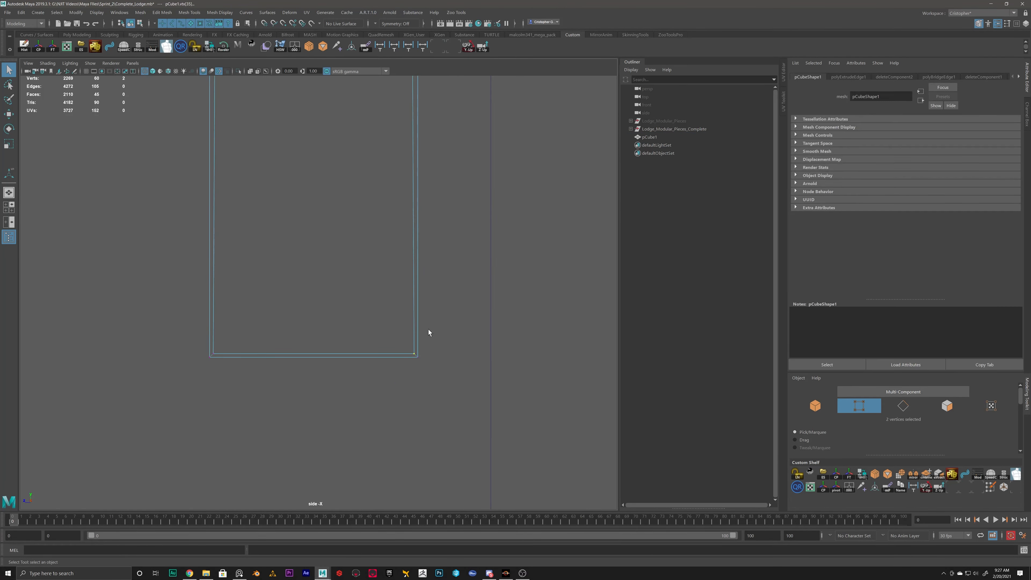
middle_click_drag(436, 284, 440, 370, "alt")
scroll(439, 370, "down", 1)
key("w")
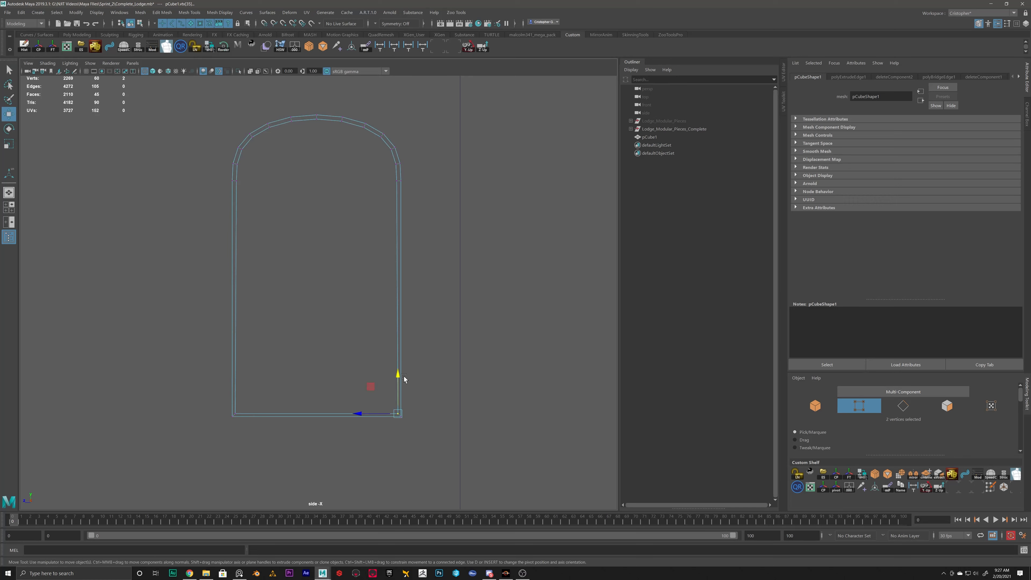
key("v")
left_click_drag(361, 412, 395, 184)
left_click_drag(247, 397, 256, 182)
key("v")
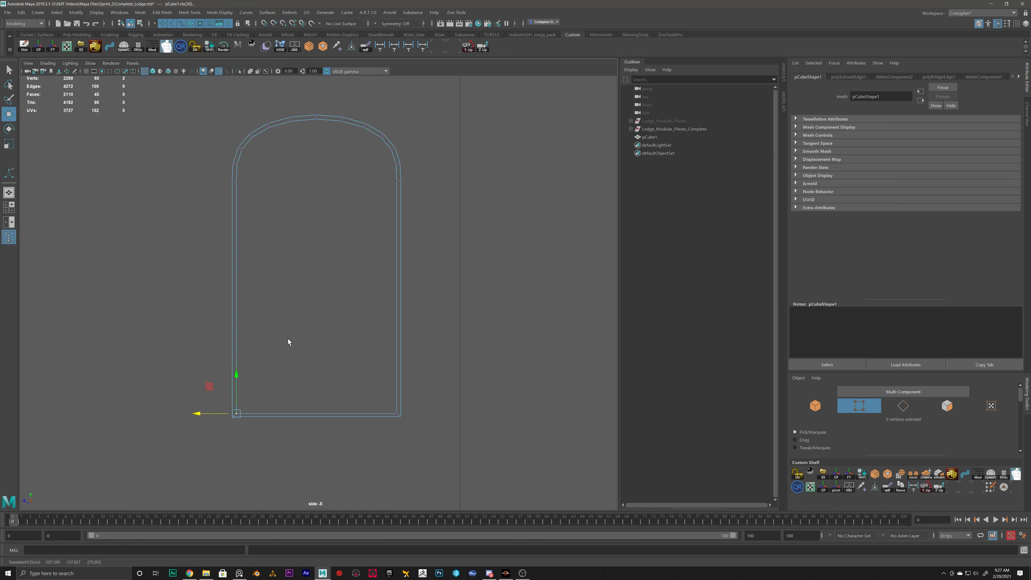
Step: Raise the frame's inner bottom vertices slightly to match the sill's thickness to the sides
left_click(378, 391)
left_click_drag(413, 391, 220, 413)
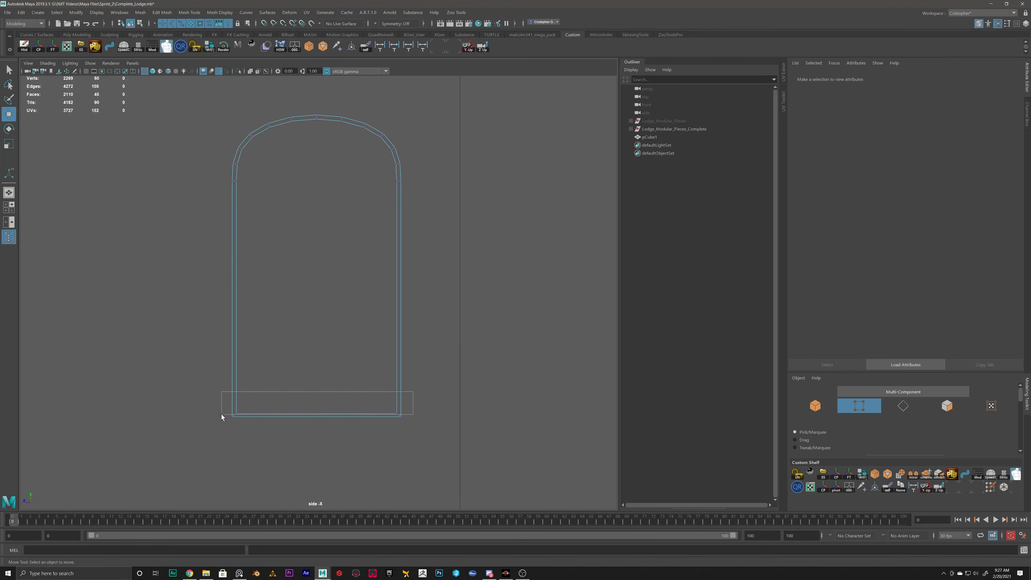
left_click_drag(317, 375, 317, 374)
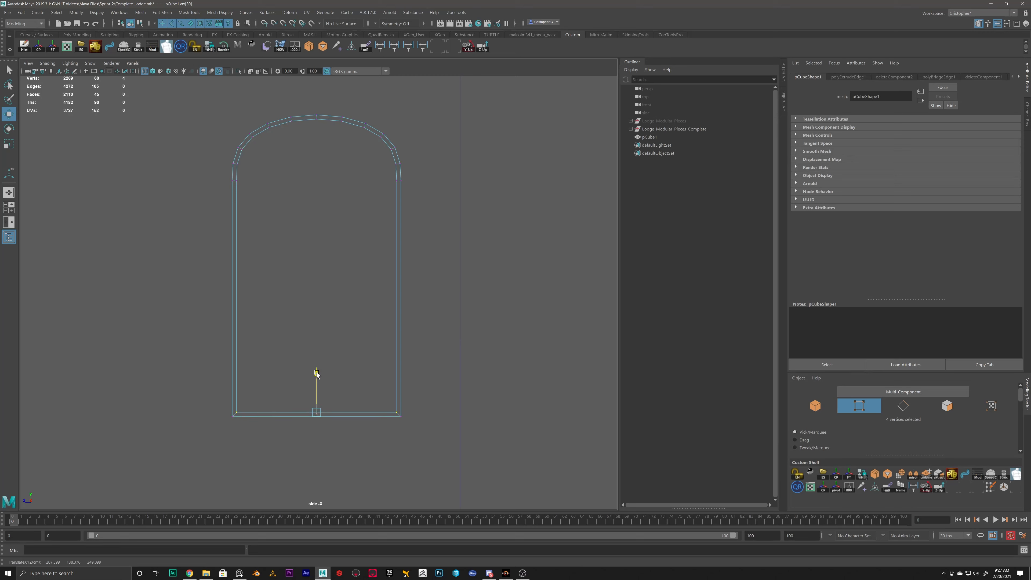
middle_click_drag(393, 312, 390, 352, "alt")
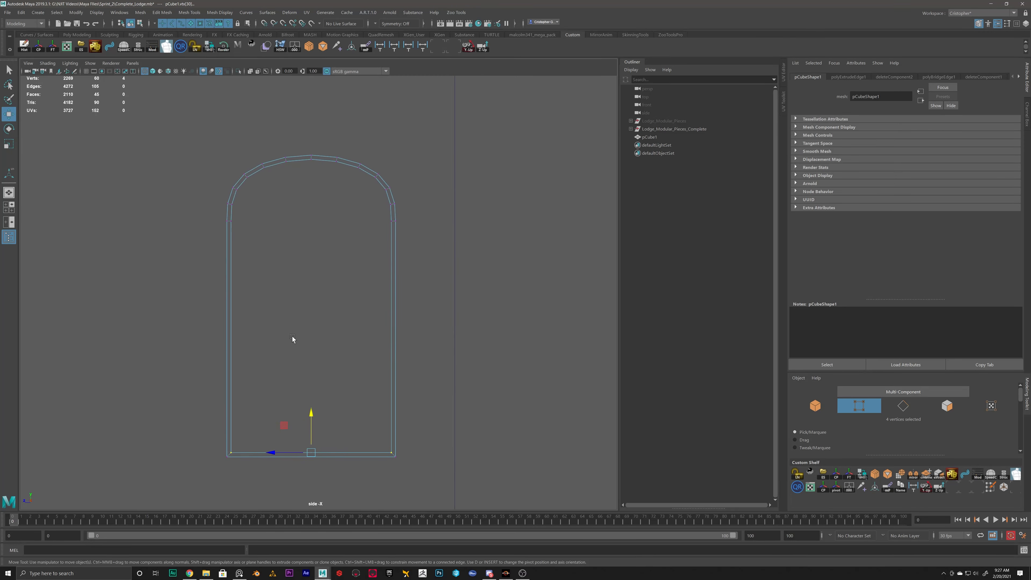
Step: Return to the shaded perspective view and object mode, and view the frame against the wall
key("space")
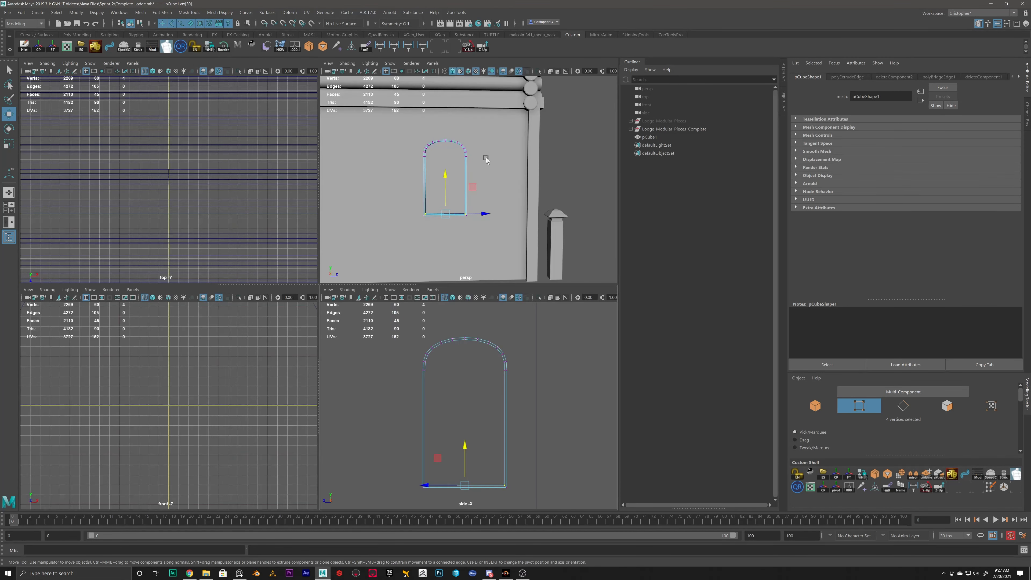
key("space")
left_click_drag(398, 198, 425, 231, "alt")
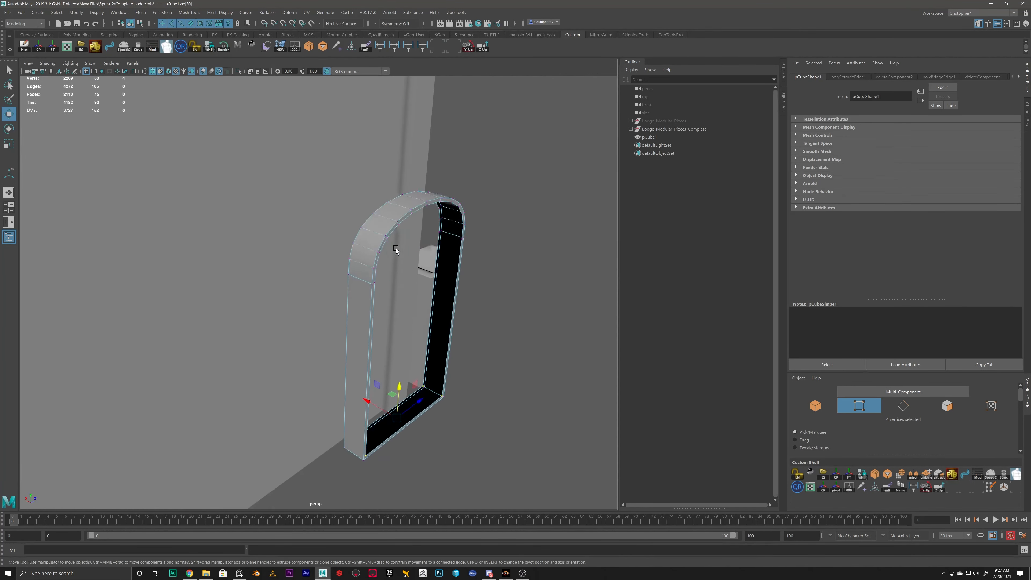
right_click_drag(391, 230, 492, 181)
left_click(493, 182)
left_click_drag(468, 267, 455, 265, "alt")
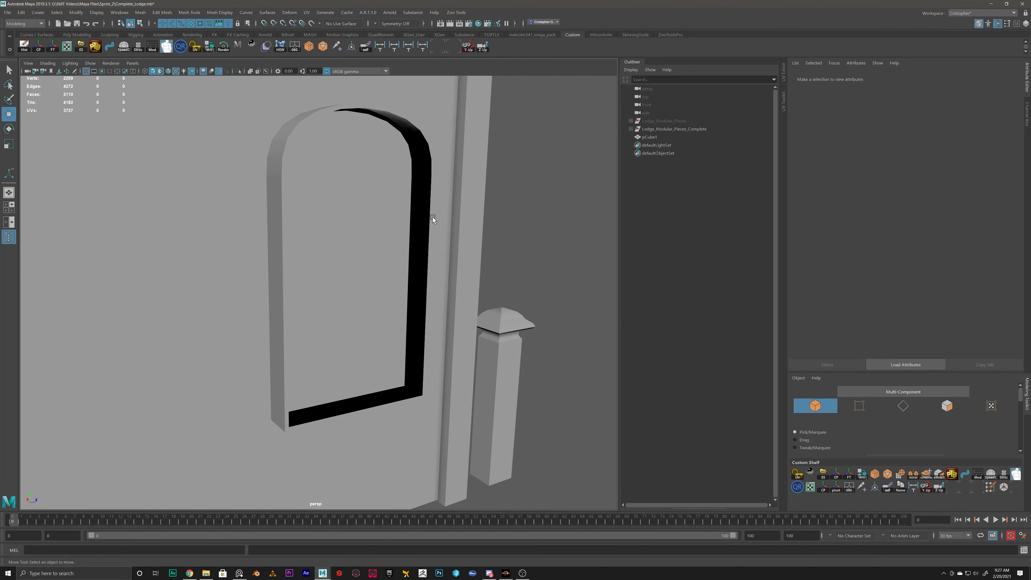
Step: Bridge the frame's inner front and back edge loops with 0 divisions and return to object mode
left_click(420, 199)
left_click_drag(436, 211, 459, 227, "alt")
right_click_drag(458, 228, 453, 205)
double_click(449, 226)
double_click(448, 224, "shift")
right_click_drag(521, 179, 524, 273, "shift")
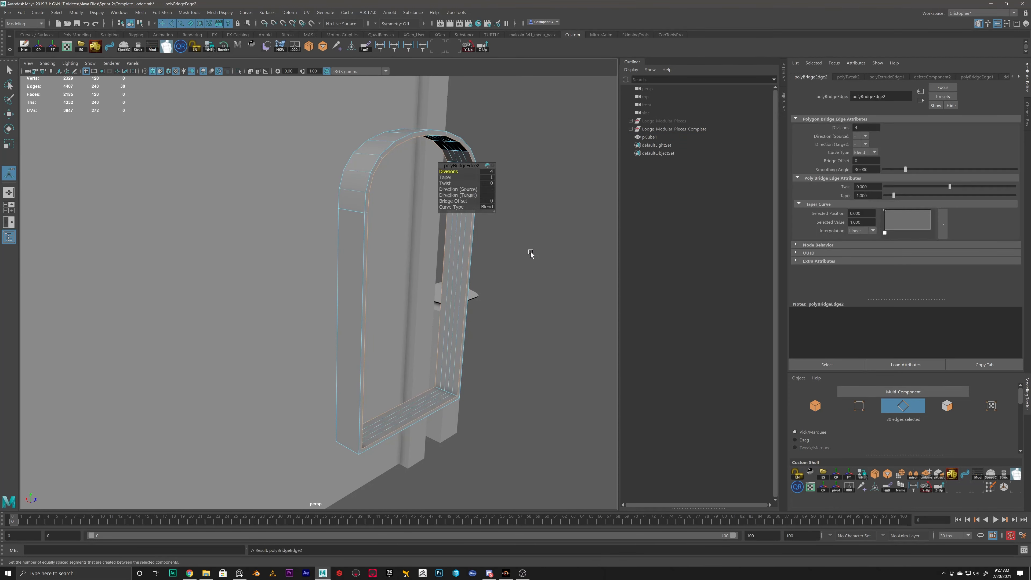
left_click_drag(543, 157, 511, 185, "alt")
left_click_drag(453, 172, 444, 172)
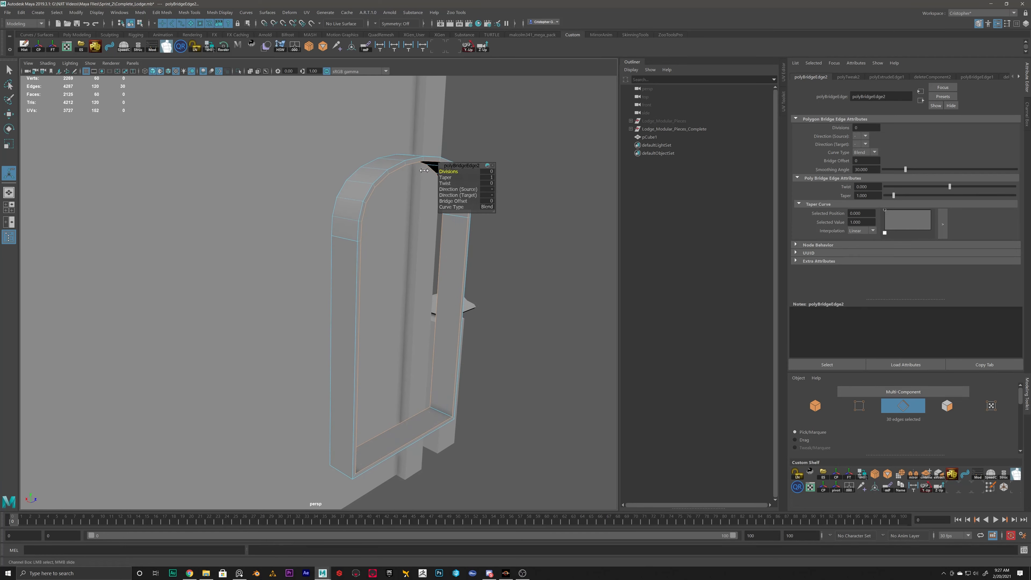
right_click_drag(449, 263, 529, 244)
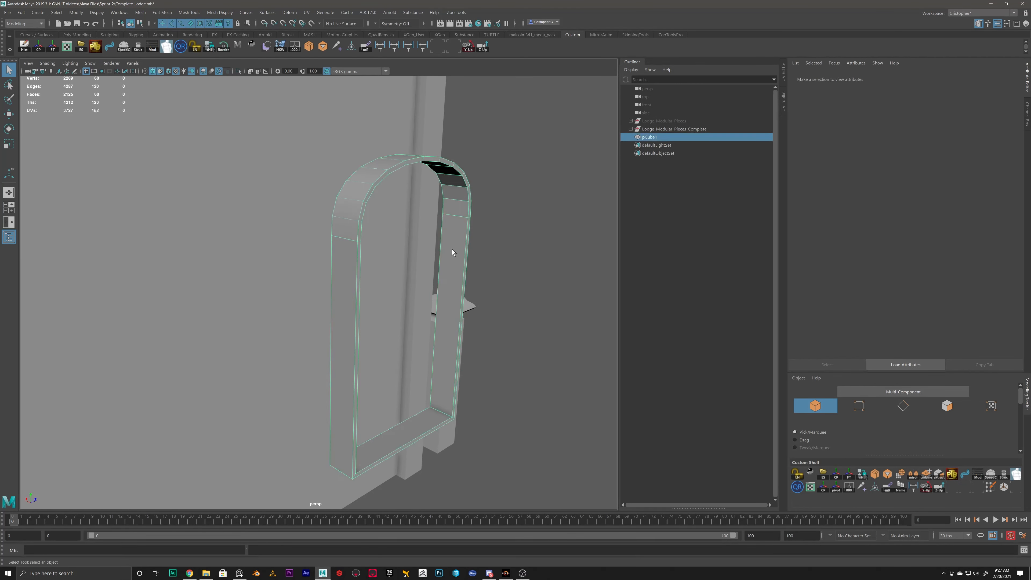
Step: Examine the closed window frame against the lodge wall from several angles and select it
scroll(509, 238, "down", 4)
left_click(513, 241)
mouse_move(489, 234)
left_mouse_down("alt")
mouse_move(432, 248)
mouse_move(488, 250)
left_mouse_up("alt")
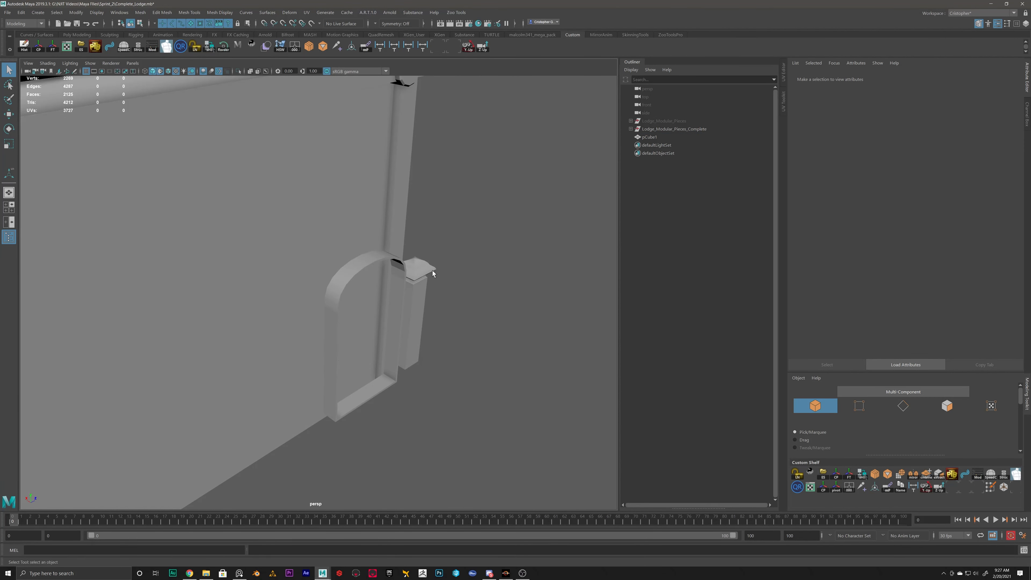
mouse_move(418, 275)
left_mouse_down("alt")
mouse_move(433, 274)
mouse_move(406, 261)
left_mouse_up("alt")
scroll(433, 273, "up", 3)
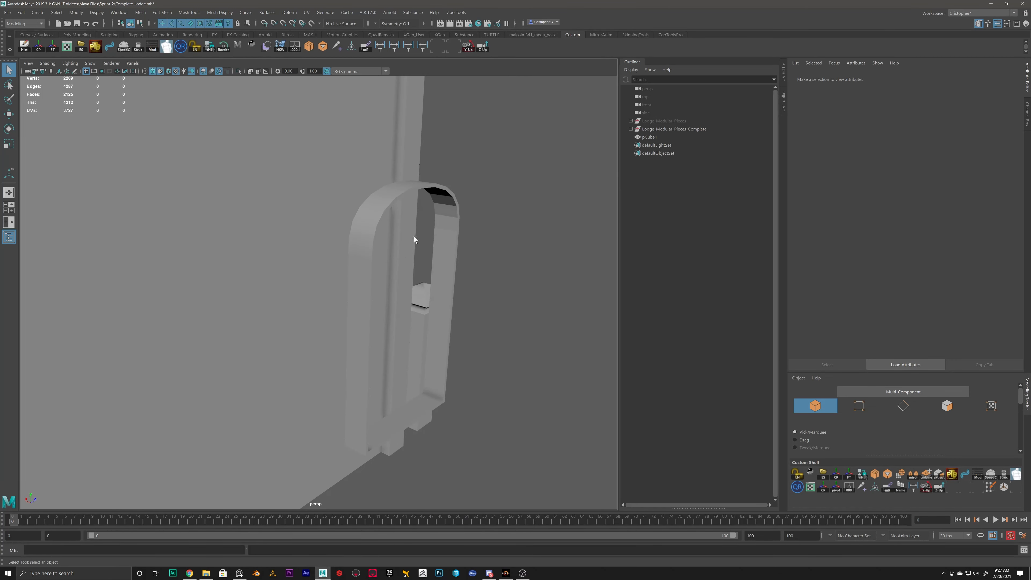
mouse_move(452, 332)
left_mouse_down("alt")
mouse_move(456, 315)
mouse_move(344, 286)
mouse_move(444, 325)
left_mouse_up("alt")
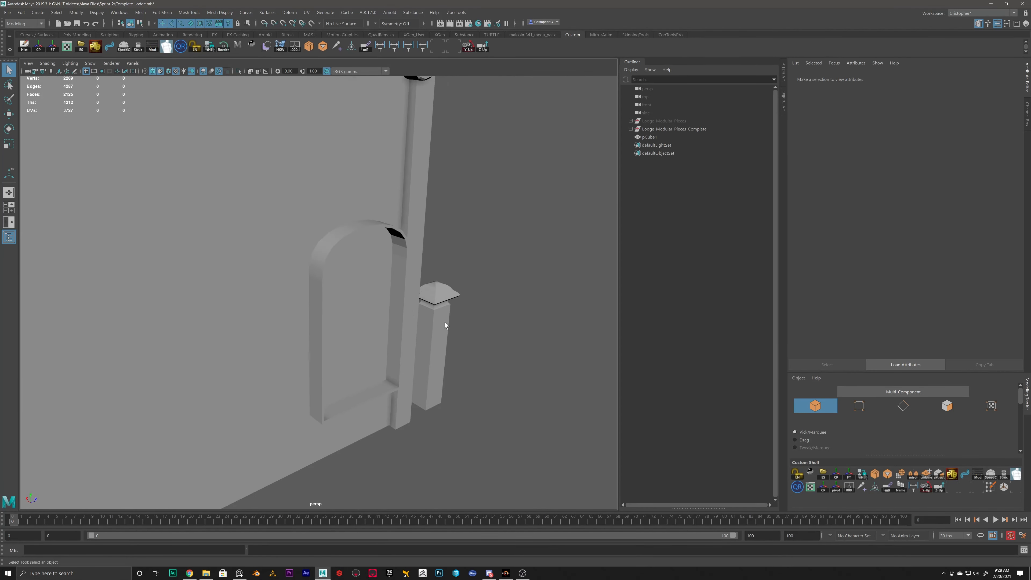
left_click(399, 327)
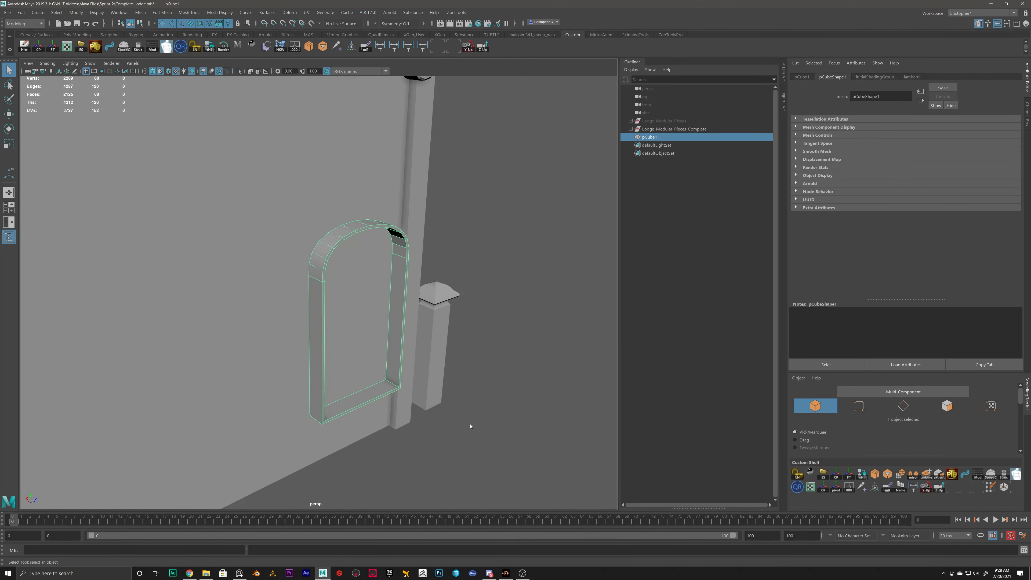
Step: Return to object mode, deselect the window frame and turn on wireframe on shaded
right_click_drag(470, 426, 470, 381)
left_click(470, 382)
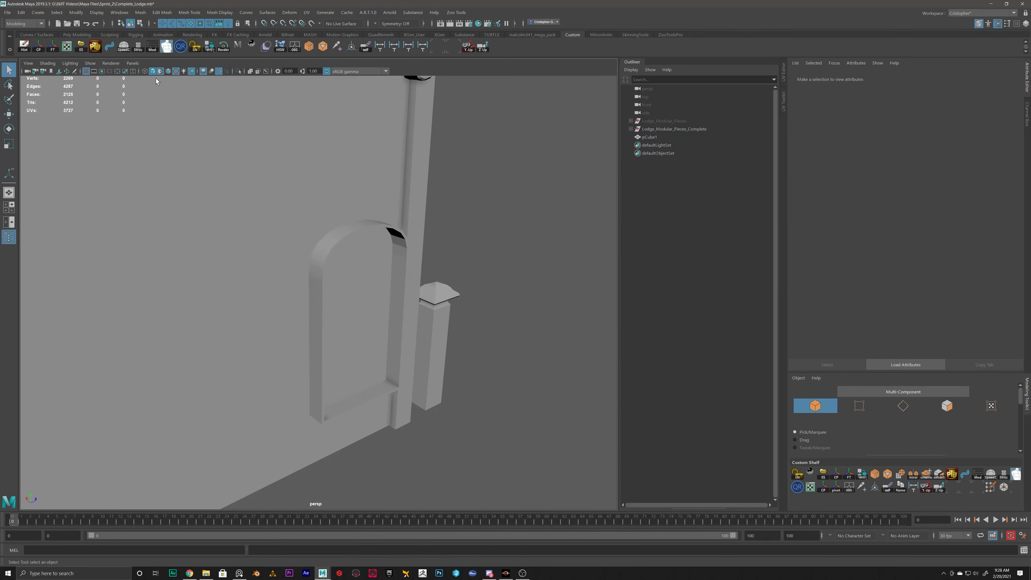
left_click(168, 71)
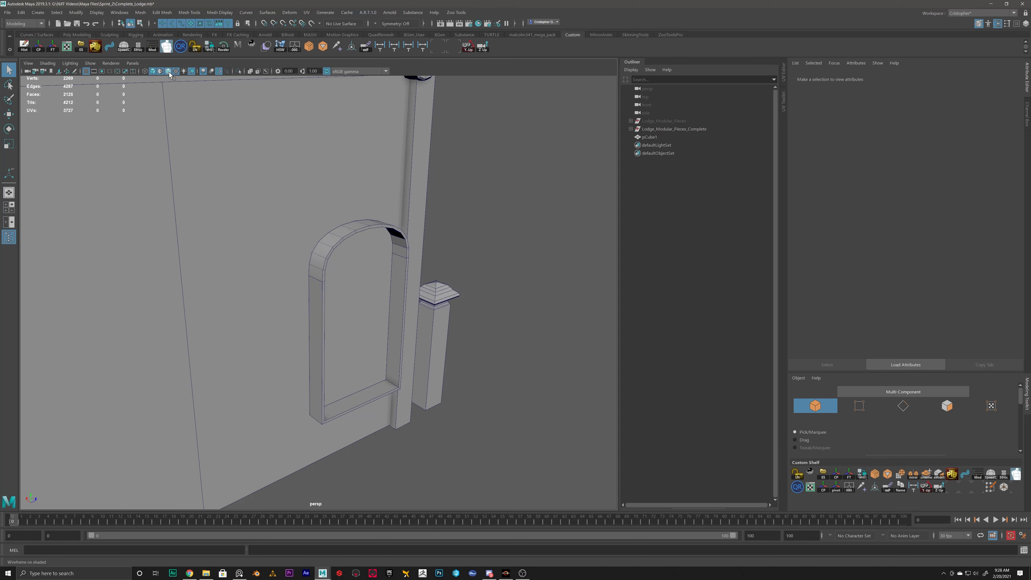
scroll(376, 202, "down", 10)
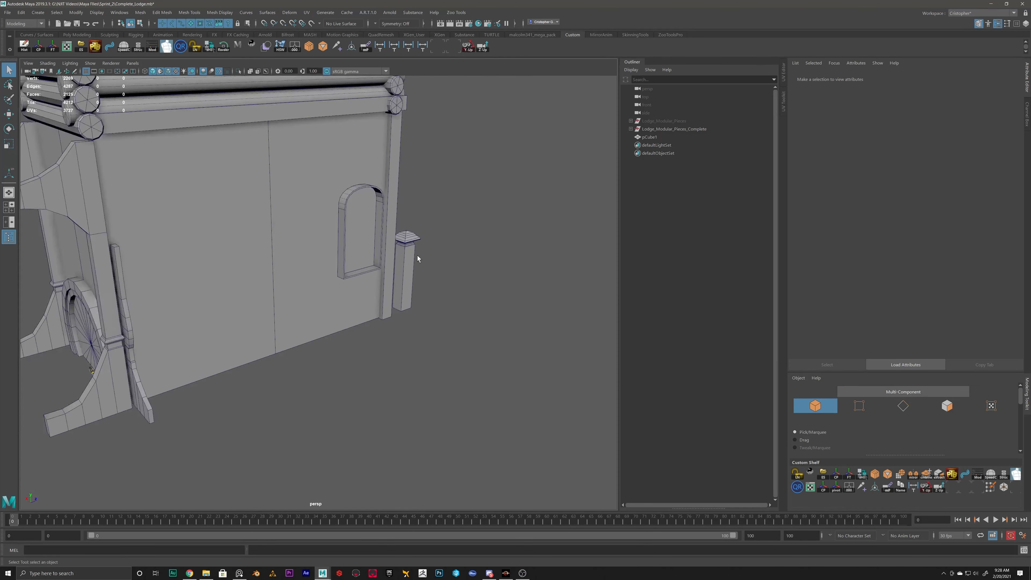
Step: Create a polygon cube and move it onto the inner side of the arched window frame
scroll(391, 330, "up", 2)
right_click(382, 338, "shift")
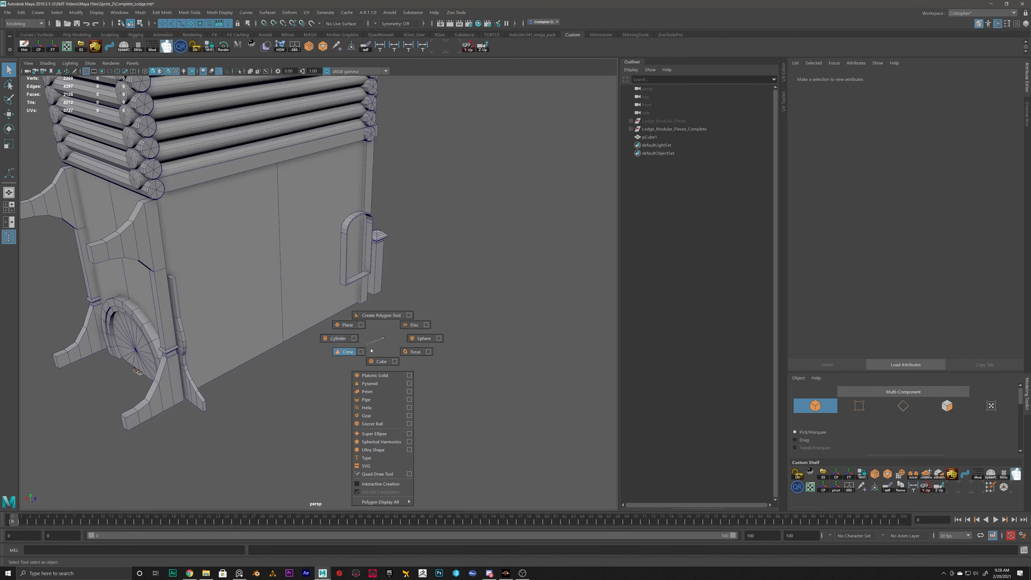
left_click(381, 361)
key("w")
left_click_drag(123, 356, 370, 272)
key("v")
scroll(390, 269, "up", 5)
left_click_drag(457, 239, 411, 339, "alt")
scroll(443, 349, "up", 4)
left_click_drag(475, 352, 434, 148)
middle_click_drag(499, 219, 485, 326, "alt")
scroll(485, 326, "up", 3)
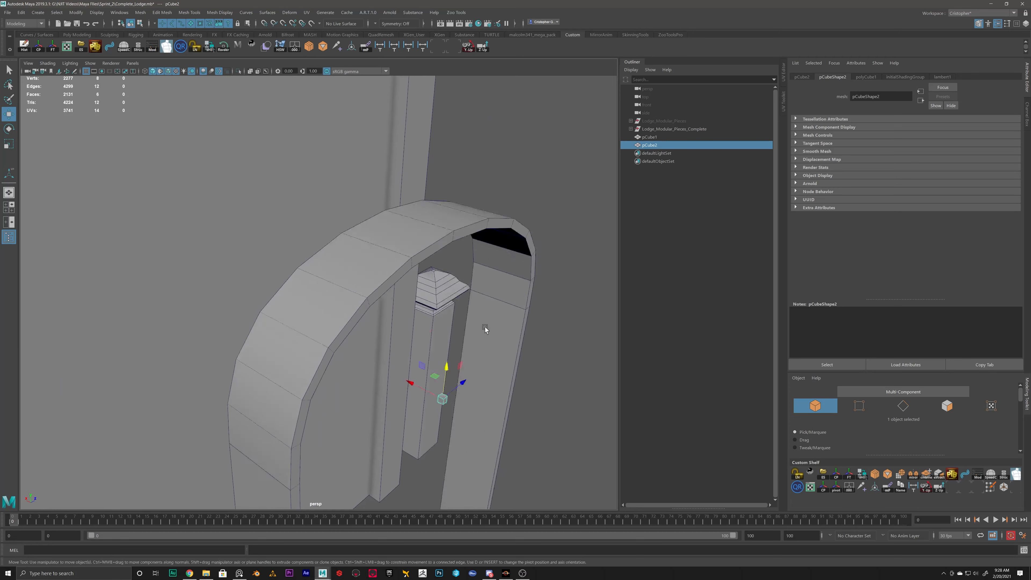
Step: Increase the cube's depth and shift it sideways so it forms a thin bar spanning the window frame's width
key("r")
scroll(502, 401, "down", 2)
left_click_drag(501, 401, 338, 324, "alt")
key("t")
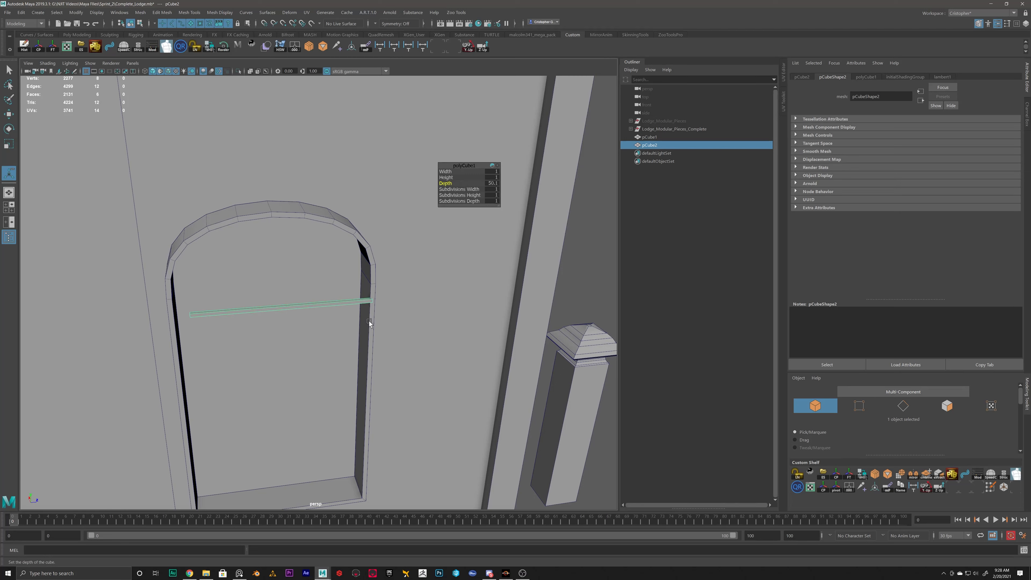
key("w")
mouse_move(319, 302)
left_mouse_down()
mouse_move(302, 303)
mouse_move(314, 305)
left_mouse_up()
key("r")
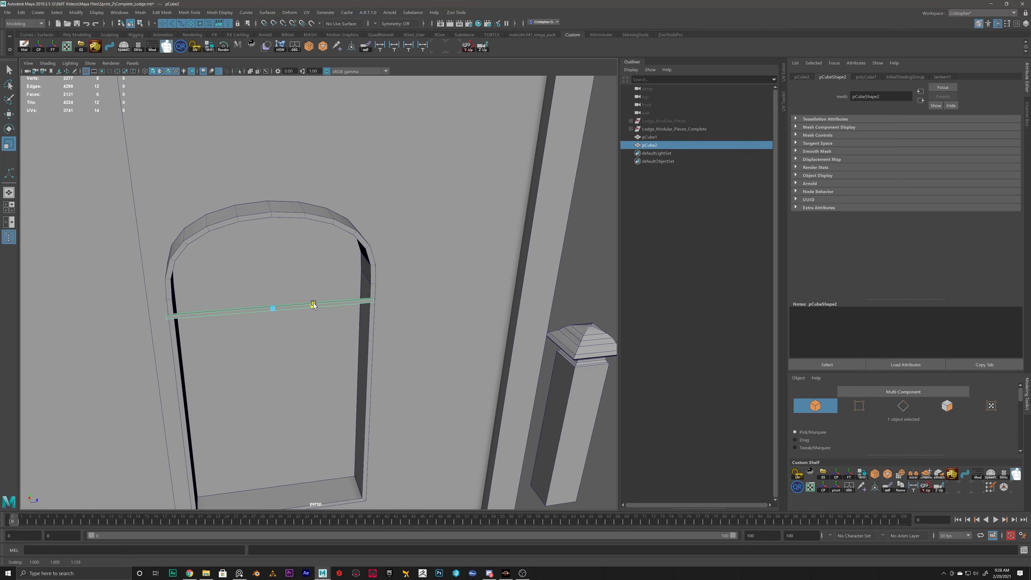
Step: Center the bar between the frame's sides just below the arch and scale up its height into a thick crossbar
key("w")
mouse_move(308, 303)
left_mouse_down()
mouse_move(286, 313)
mouse_move(293, 296)
left_mouse_up()
key("r")
key("w")
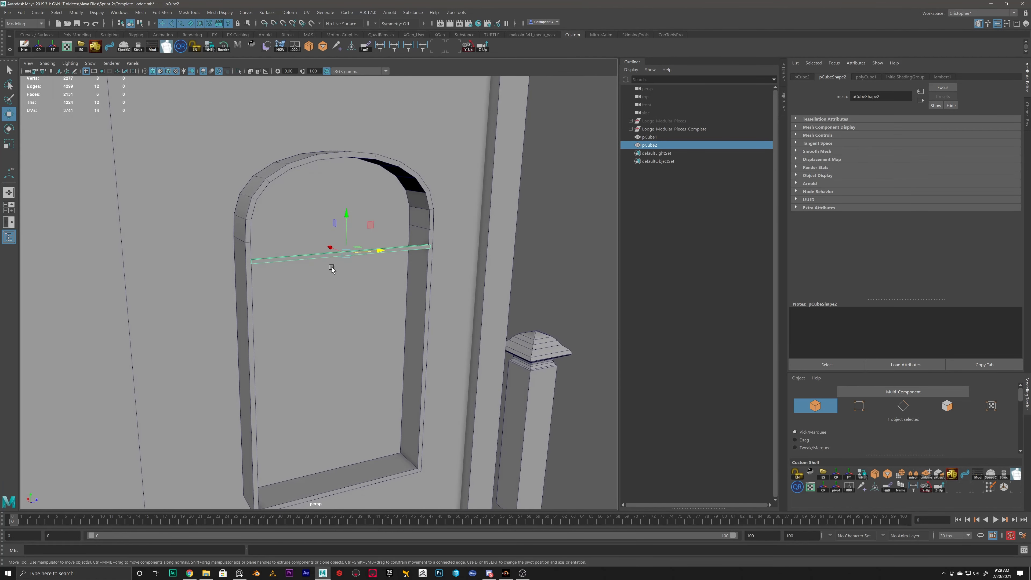
key("r")
left_click_drag(346, 217, 347, 105)
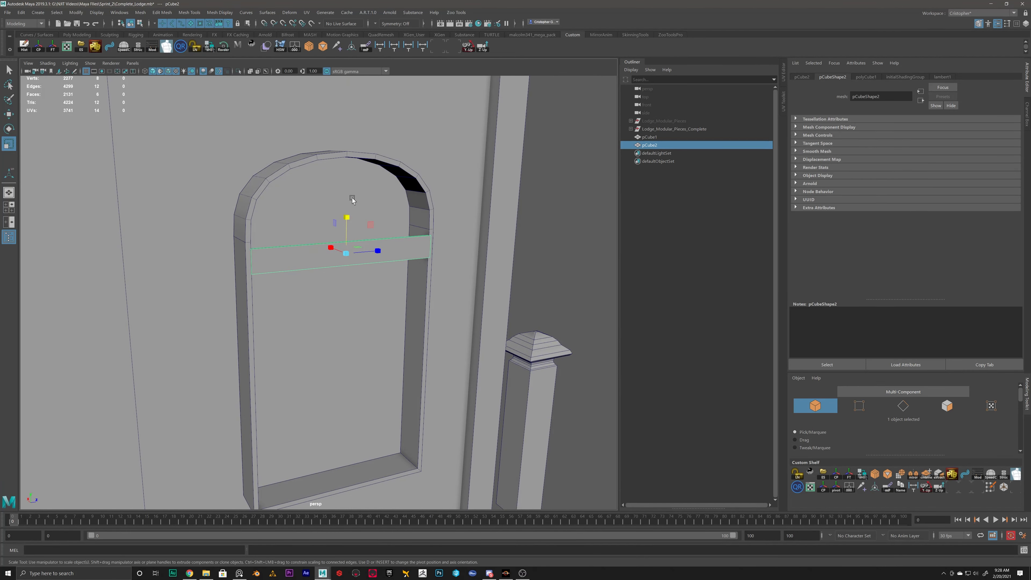
left_click_drag(346, 210, 345, 204)
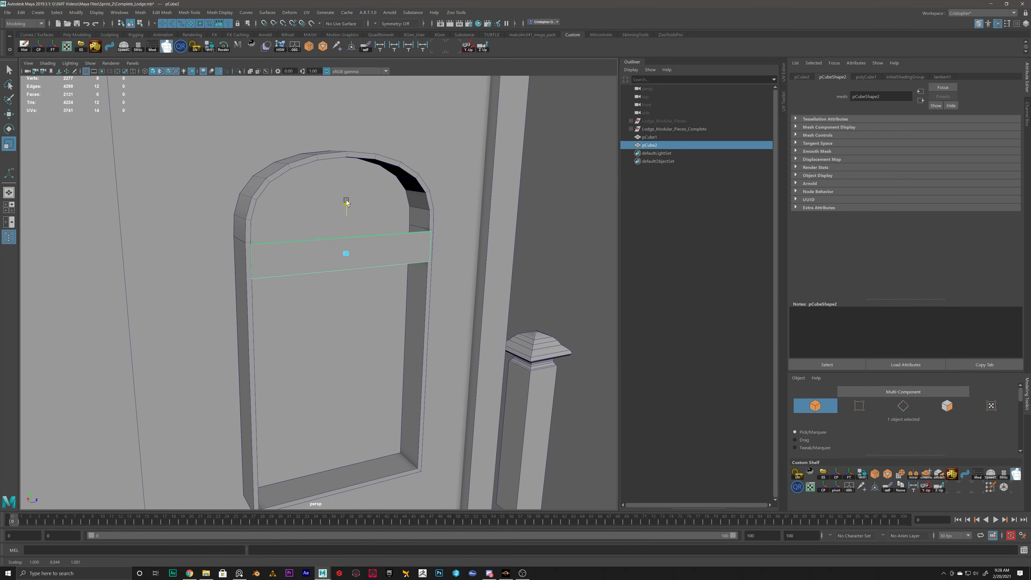
key("w")
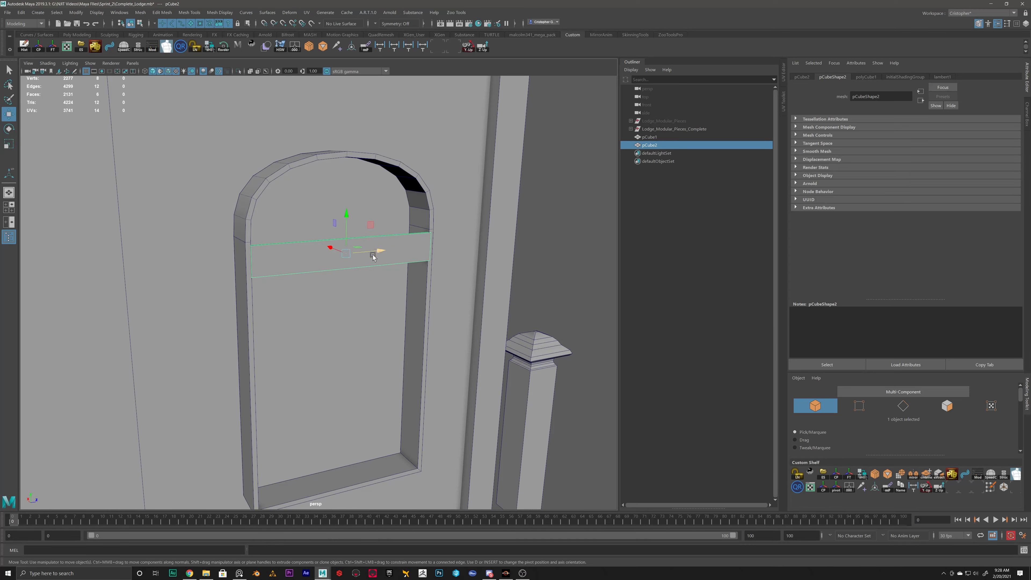
Step: In the side view, snap the crossbar's end vertices to the frame's inner side edges
left_click_drag(342, 280, 352, 277, "alt")
key("space")
scroll(438, 395, "down", 4)
scroll(439, 393, "up", 7)
key("space")
middle_click_drag(403, 264, 475, 313, "alt")
scroll(475, 312, "up", 3)
middle_click_drag(473, 265, 461, 270, "alt")
scroll(461, 269, "up", 1)
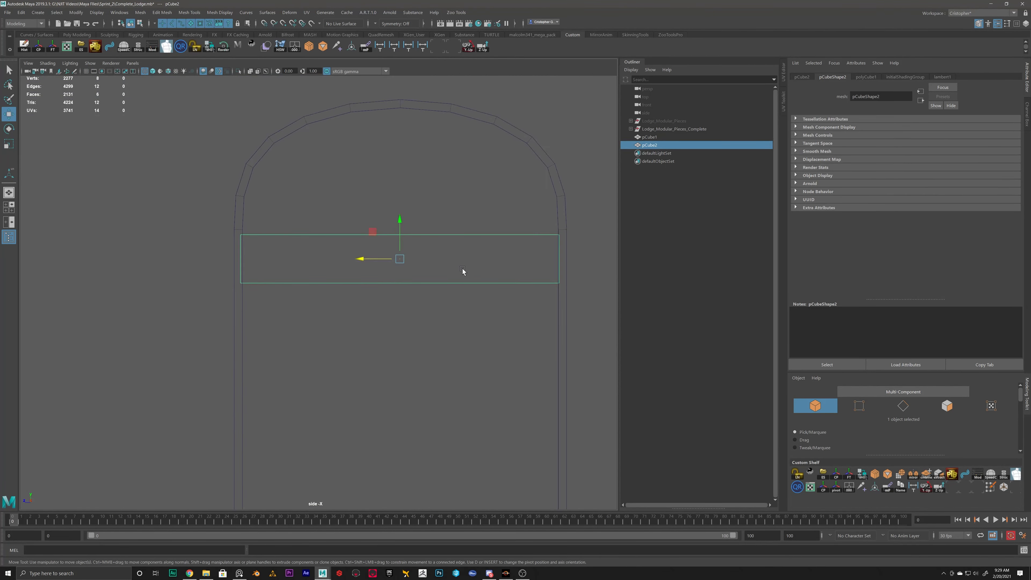
right_click_drag(510, 250, 469, 246)
left_click_drag(540, 213, 569, 307)
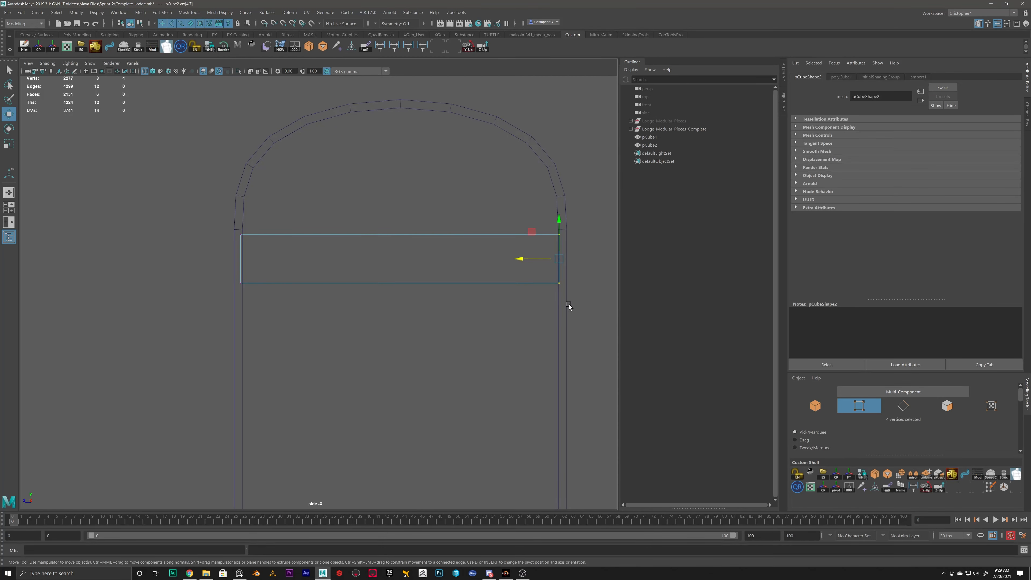
key("v")
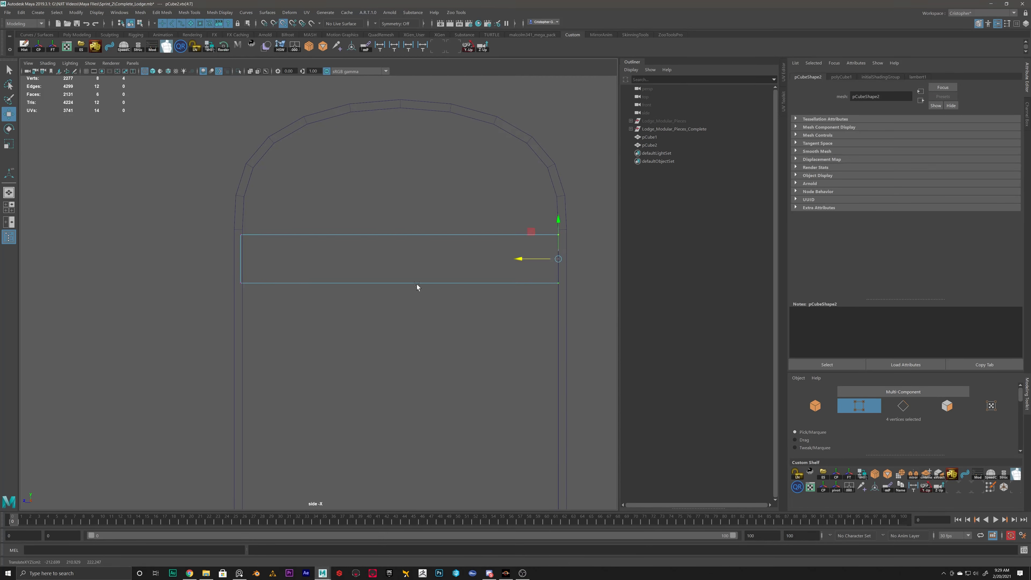
middle_click_drag(230, 276, 227, 232)
Step: Raise the crossbar's upper vertices to the base of the arch, adjust its lower vertices slightly, and return to object mode
left_click_drag(562, 220, 236, 268)
key("v")
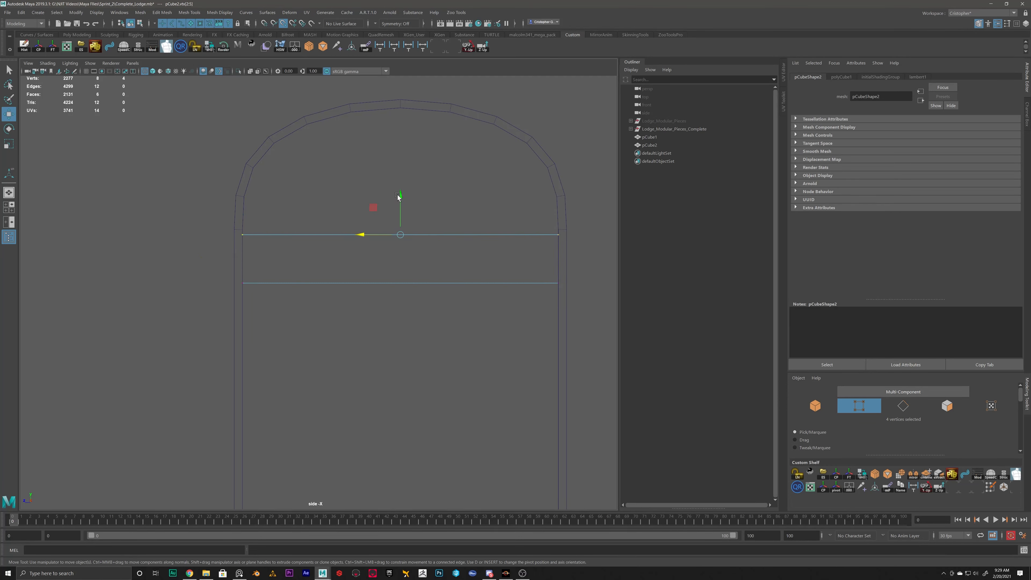
left_click_drag(398, 196, 502, 226)
left_click_drag(213, 276, 587, 329)
left_click_drag(404, 246, 404, 246)
right_click_drag(350, 247, 390, 231)
left_click(467, 192)
left_click_drag(470, 192, 439, 275)
Step: In the perspective view, delete the crossbar's two end faces that touch the frame's sides
key("space")
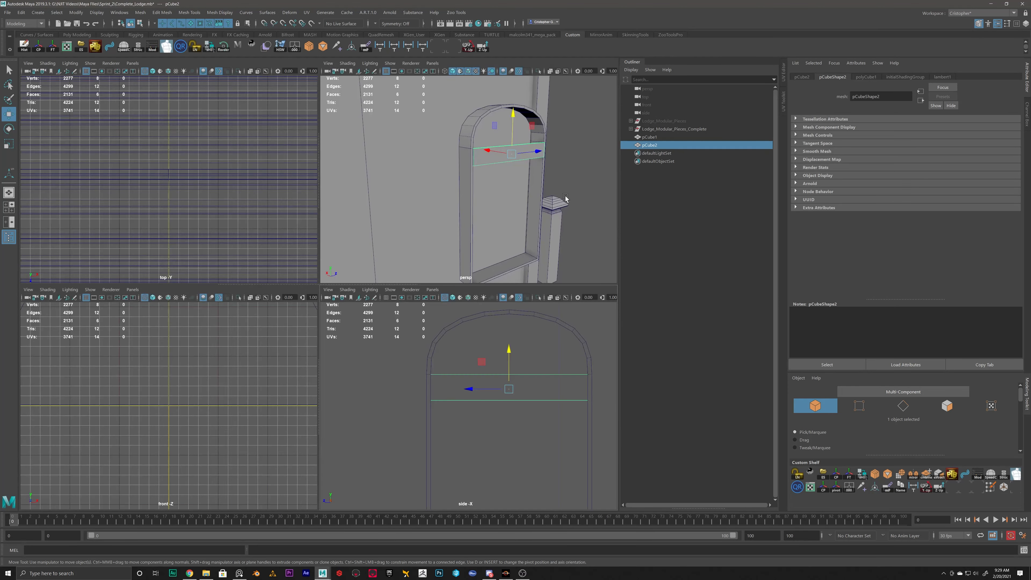
key("space")
right_click_drag(352, 189, 386, 188)
left_click(341, 179)
key("Delete")
scroll(442, 183, "down", 4)
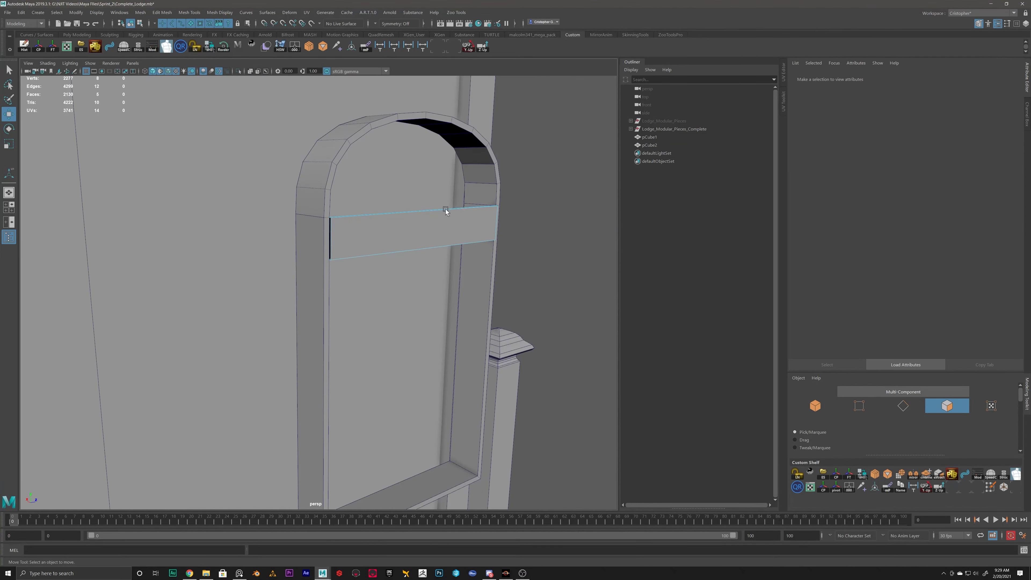
left_click_drag(446, 210, 389, 224, "alt")
left_click_drag(232, 239, 260, 239, "alt")
left_click(201, 221)
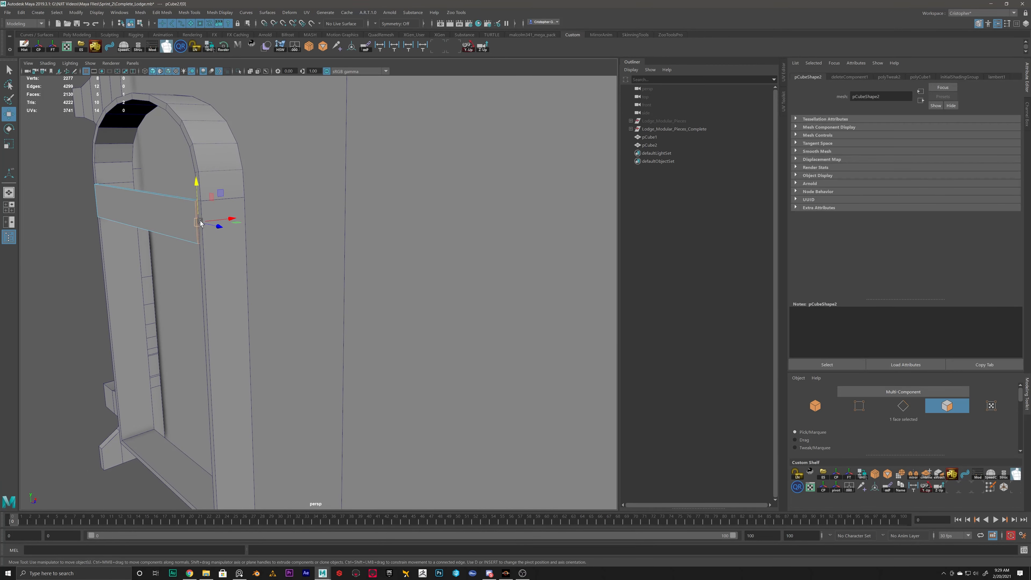
key("Delete")
Step: Return to object mode, thicken the crossbar front to back and position it within the frame's depth
left_click(162, 217)
right_click_drag(173, 223, 195, 215)
left_click_drag(168, 222, 303, 228, "alt")
key("r")
key("w")
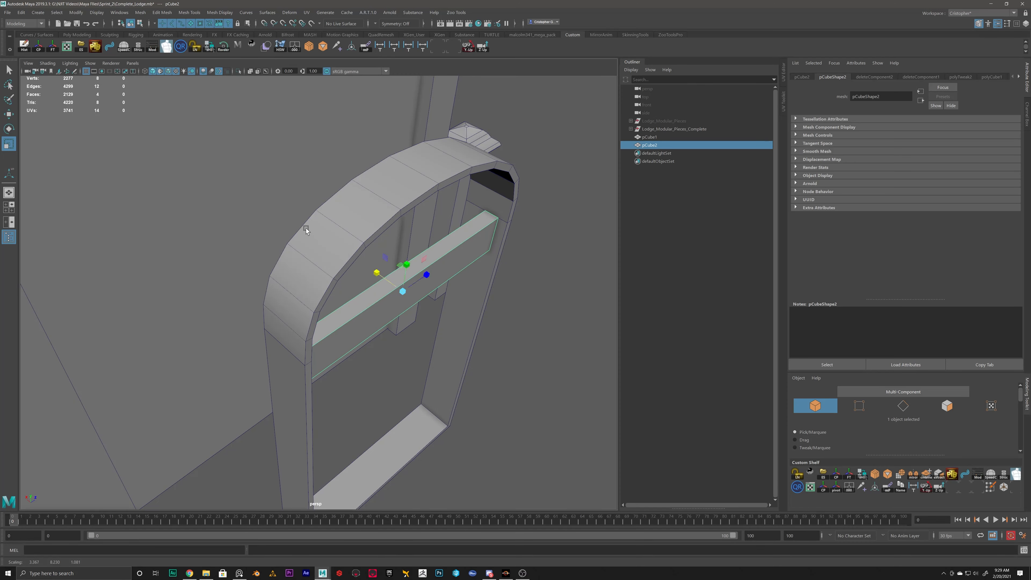
left_click_drag(374, 267, 377, 271)
left_click_drag(599, 339, 573, 328, "alt")
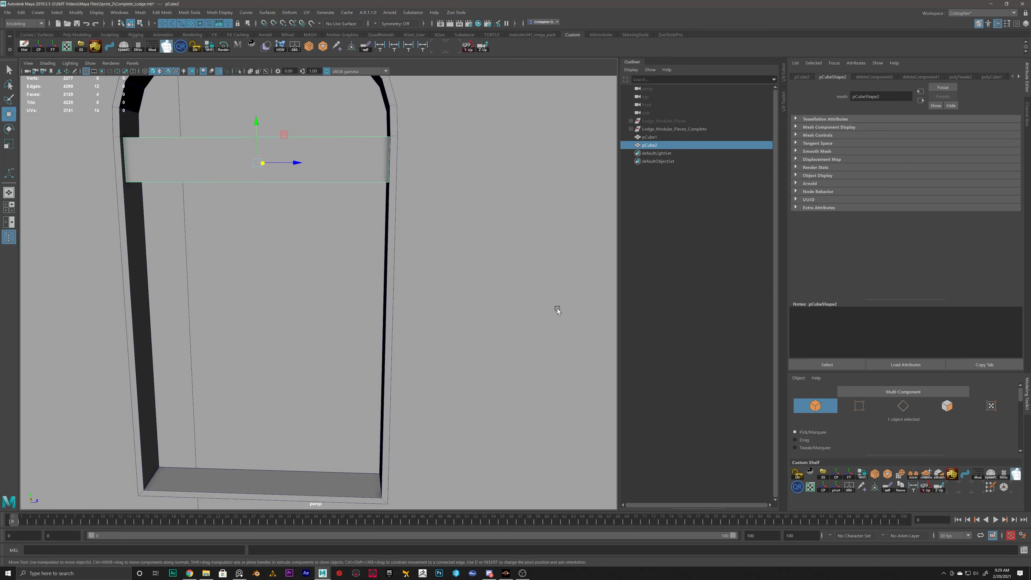
middle_click_drag(301, 94, 429, 167, "alt")
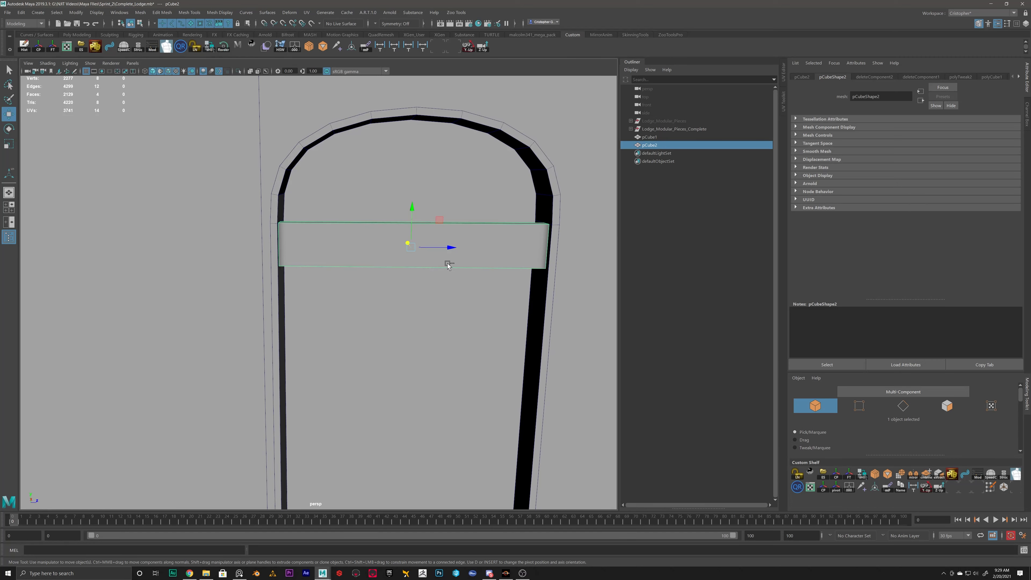
Step: Duplicate the crossbar and rotate the copy 120 degrees about X into a diagonal bar
key("ctrl+d")
key("e")
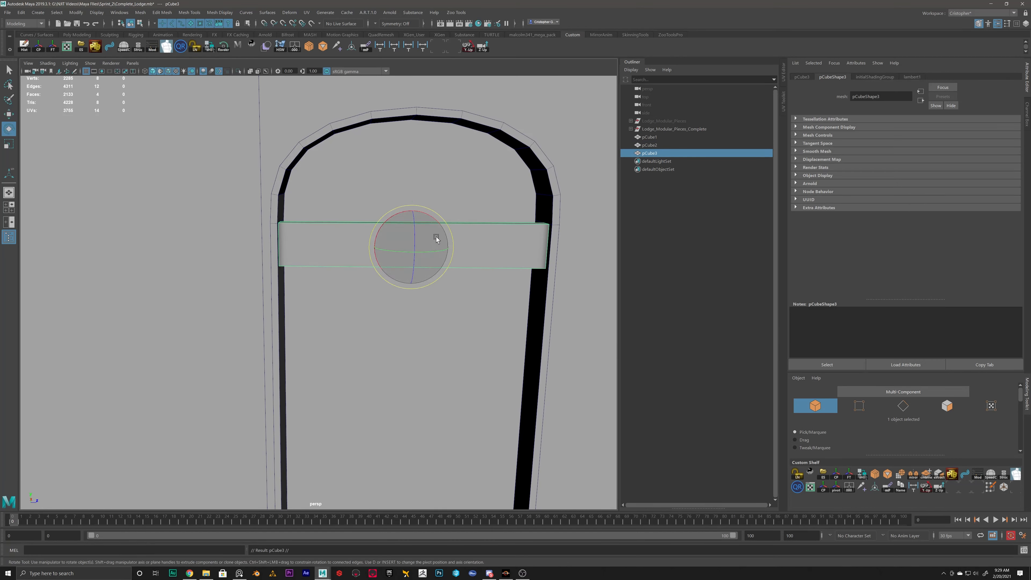
left_click_drag(391, 212, 452, 212)
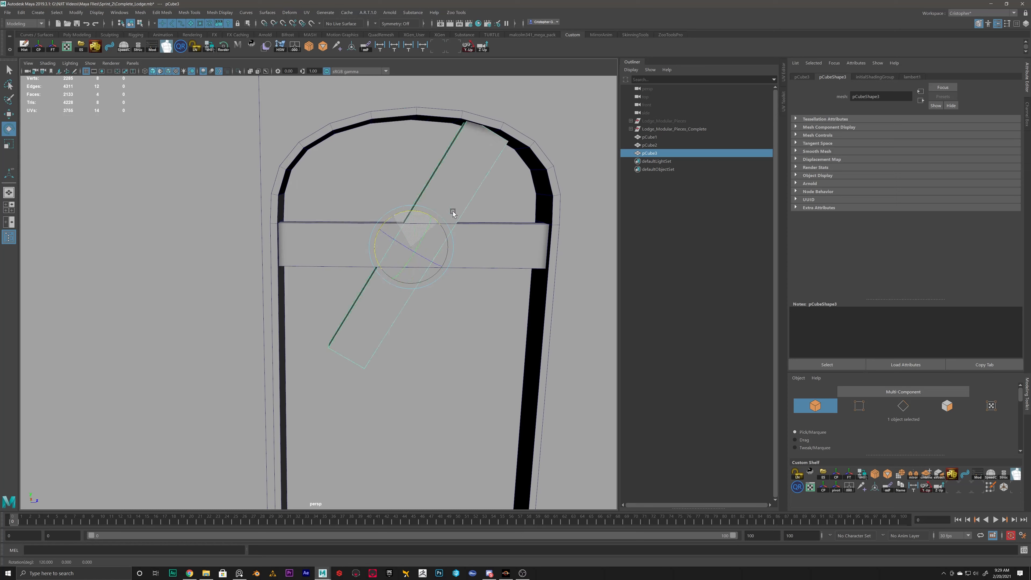
middle_click_drag(476, 245, 433, 265, "alt")
key("w")
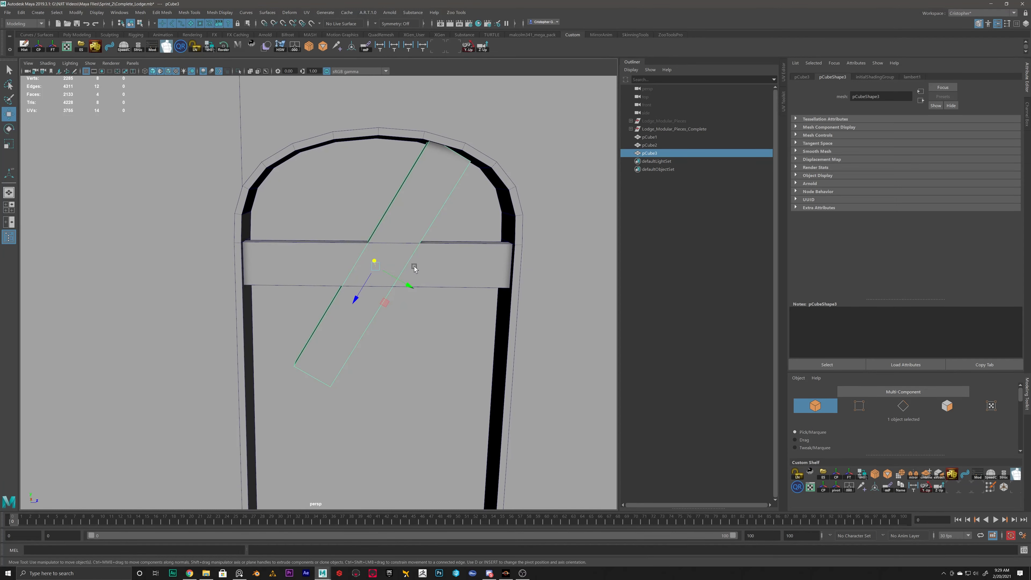
Step: Scale the diagonal bar down to a narrower width and adjust its front-to-back thickness relative to the crossbar
key("r")
left_click_drag(408, 282, 431, 328)
key("w")
key("t")
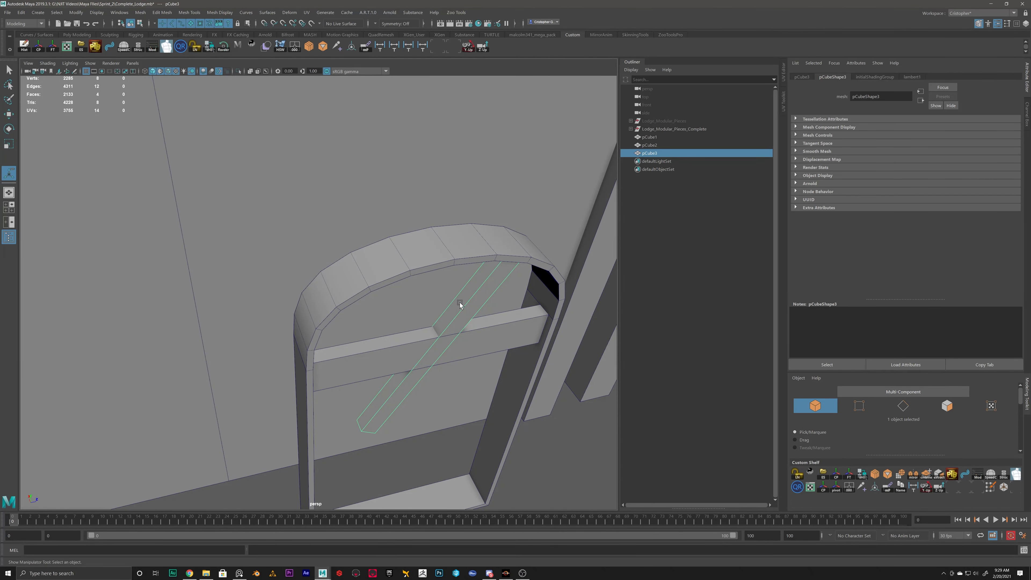
key("r")
left_click_drag(417, 330, 431, 340)
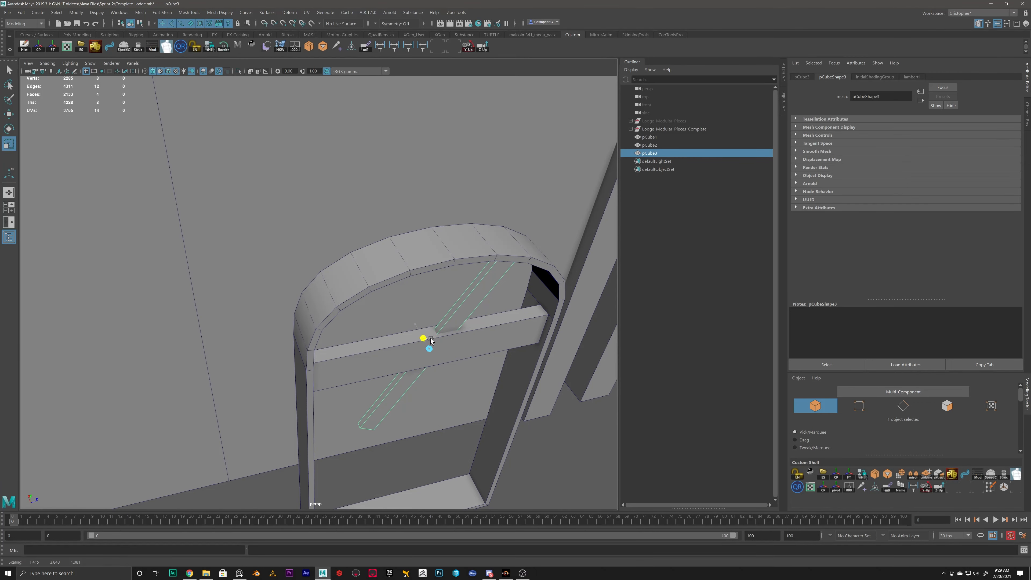
left_click_drag(473, 309, 491, 293, "alt")
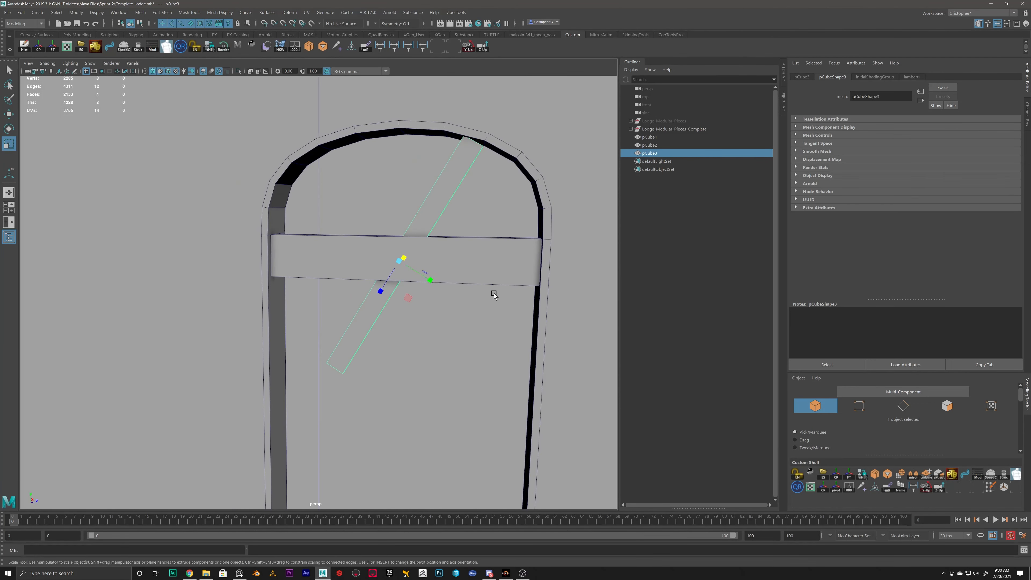
Step: In the side view, shorten the diagonal bar by moving its lower end vertices up inside the crossbar
right_click(438, 199)
key("space")
key("space")
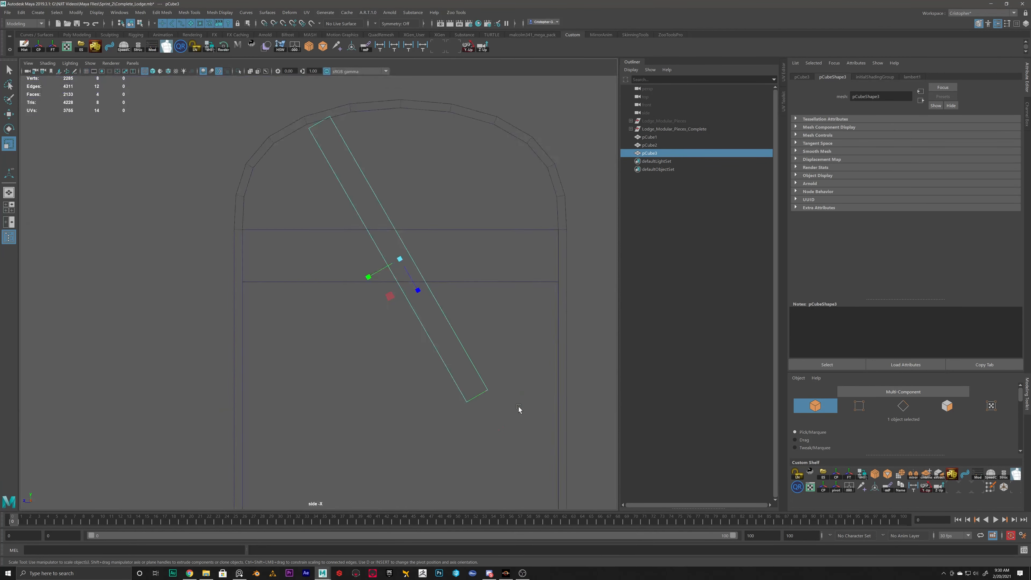
scroll(518, 406, "up", 4)
right_click_drag(517, 353, 479, 354)
left_click_drag(550, 379, 444, 467)
key("w")
left_click_drag(542, 464, 432, 287)
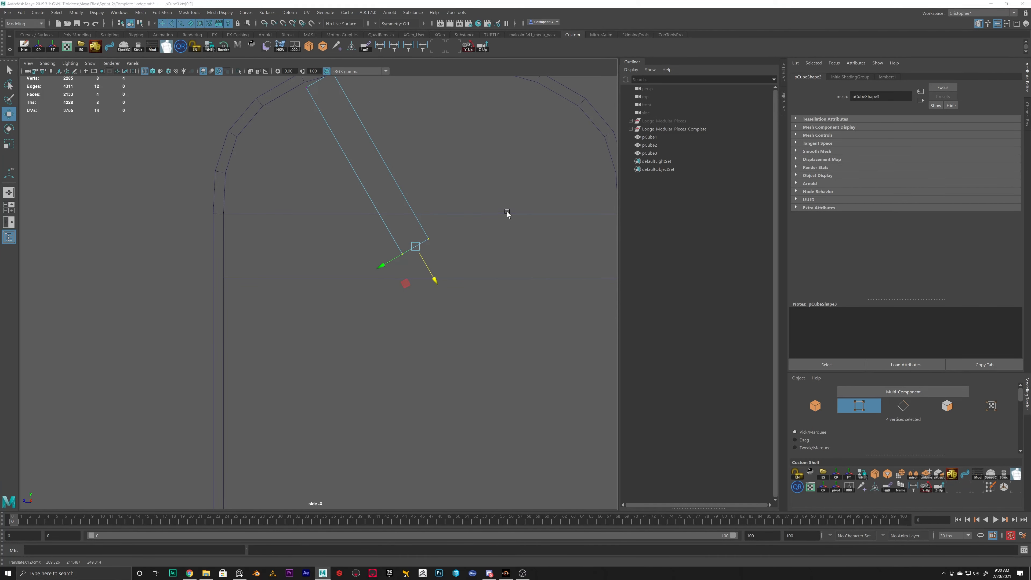
Step: Return to the perspective view and object mode, examine the diagonal bar against the arch and select it
key("space")
key("space")
left_click_drag(503, 213, 377, 296, "alt")
right_click_drag(488, 133, 513, 118)
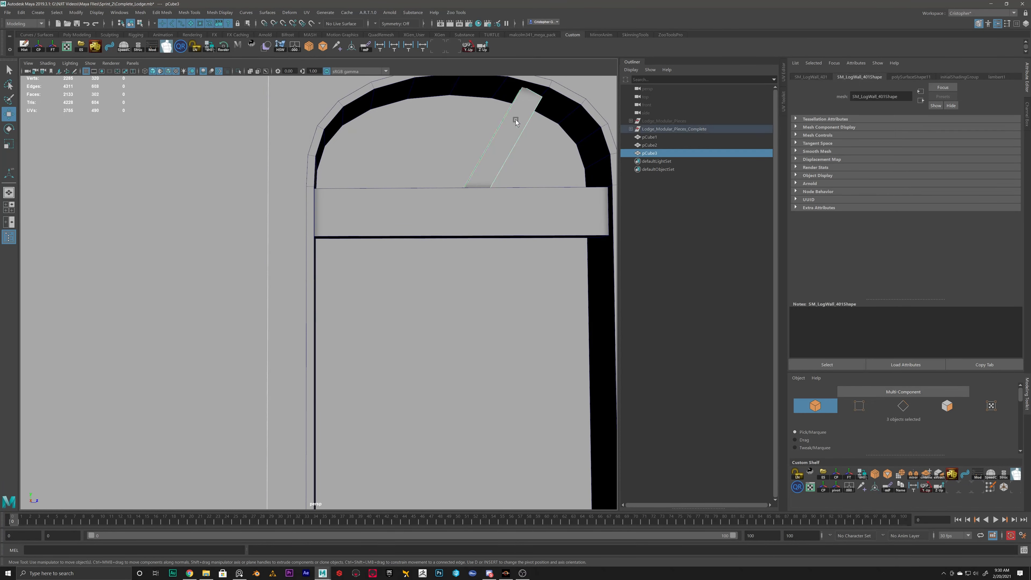
left_click_drag(513, 118, 458, 145, "alt")
left_click(472, 135)
Step: In the side view, move the diagonal bar's outer upper corner vertices along its length into the arch's thickness
key("space")
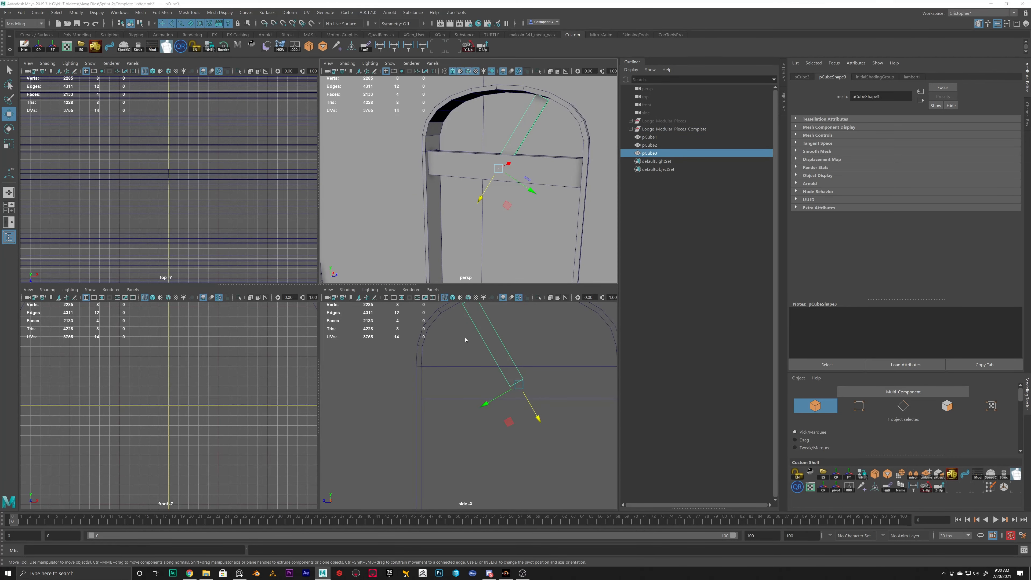
key("space")
scroll(476, 334, "up", 2)
right_click_drag(378, 156, 336, 155)
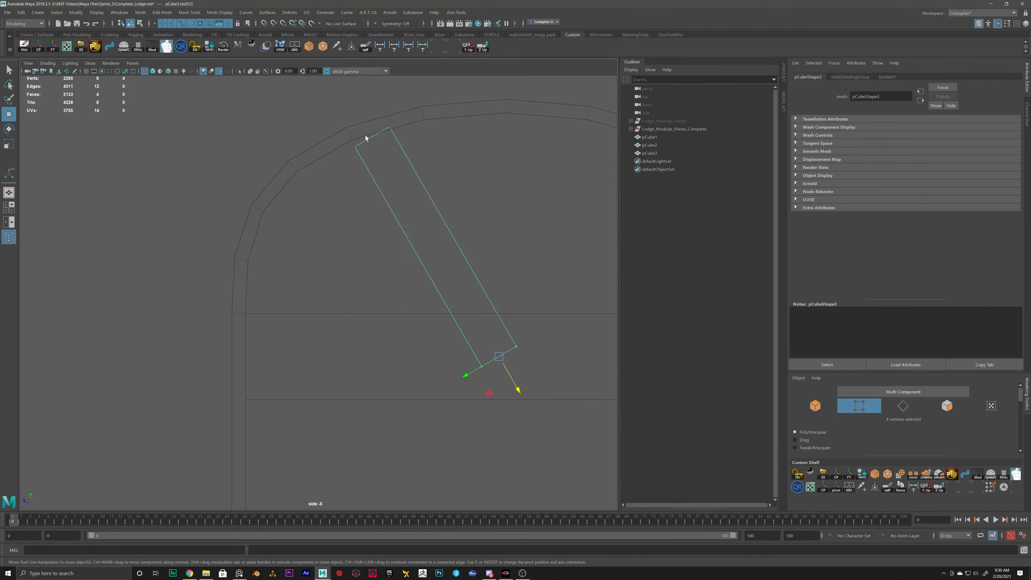
left_click_drag(346, 154, 368, 141)
left_click_drag(380, 186, 369, 171)
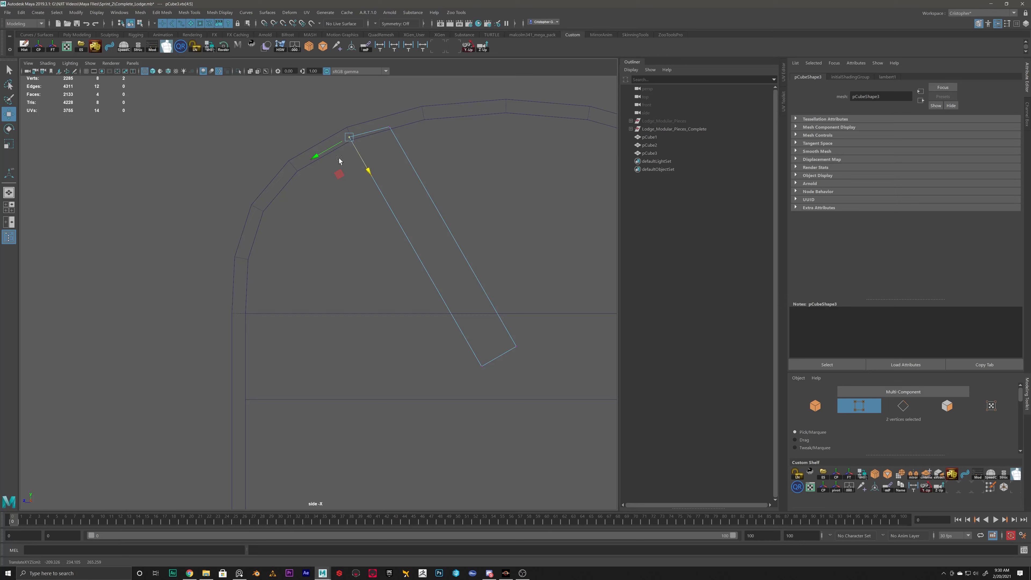
Step: Check the Move tool's axis orientation settings and close them
double_click(8, 114)
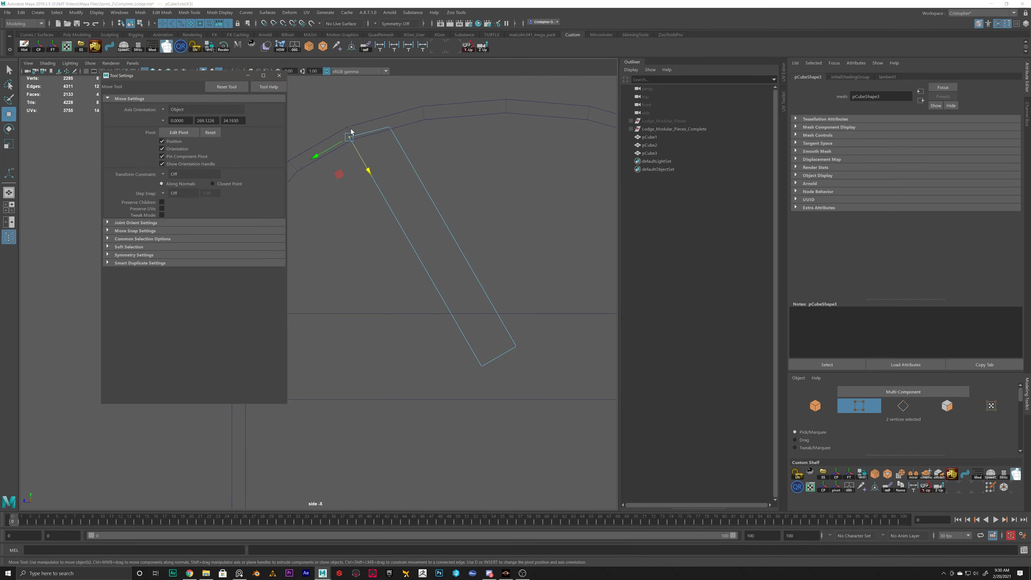
left_click(279, 75)
scroll(451, 218, "down", 3)
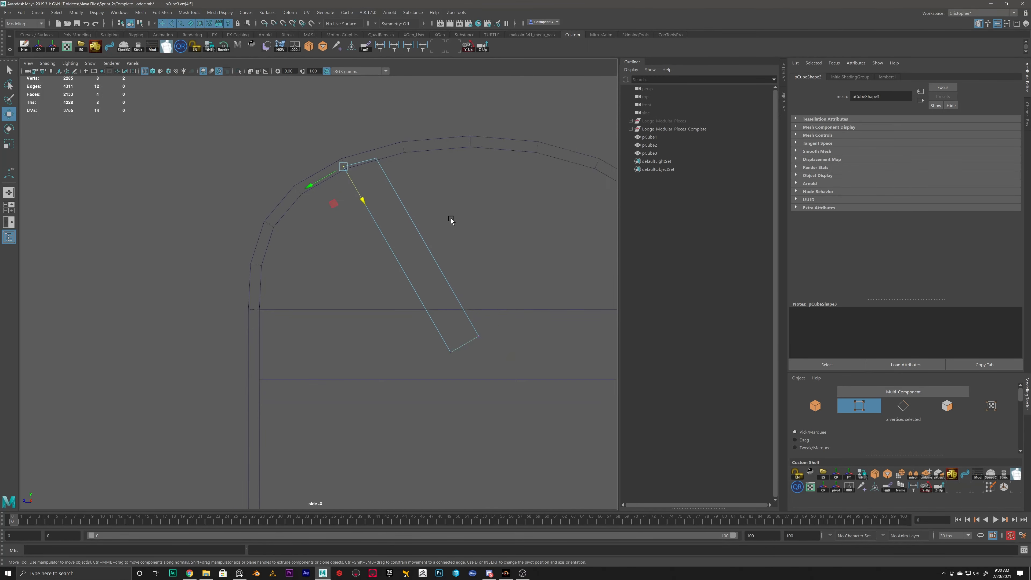
Step: Return the diagonal bar to object mode, duplicate it in place, and display the copy's transform values
middle_click_drag(449, 247, 414, 240, "alt")
right_click_drag(374, 245, 410, 232)
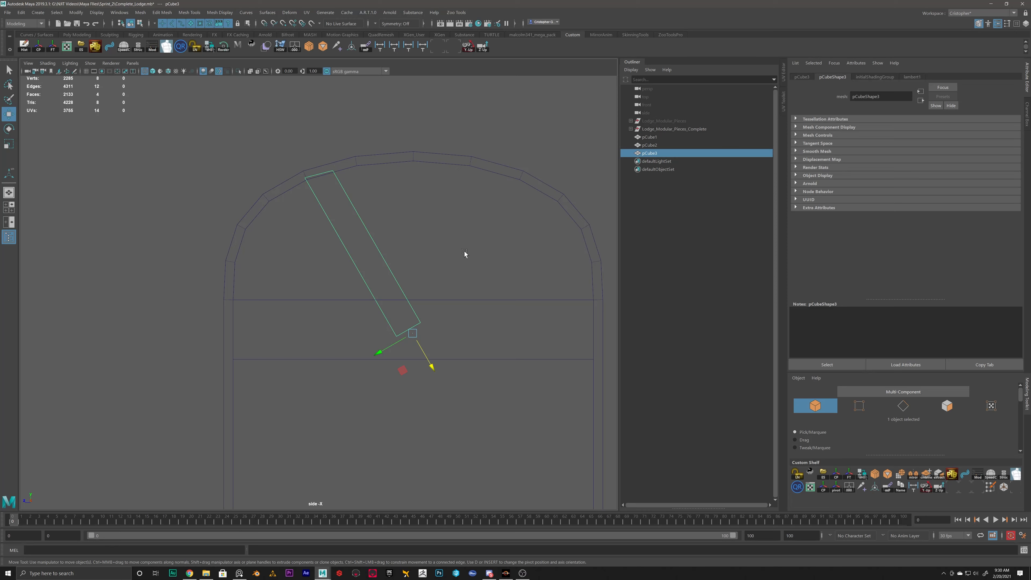
key("ctrl+d")
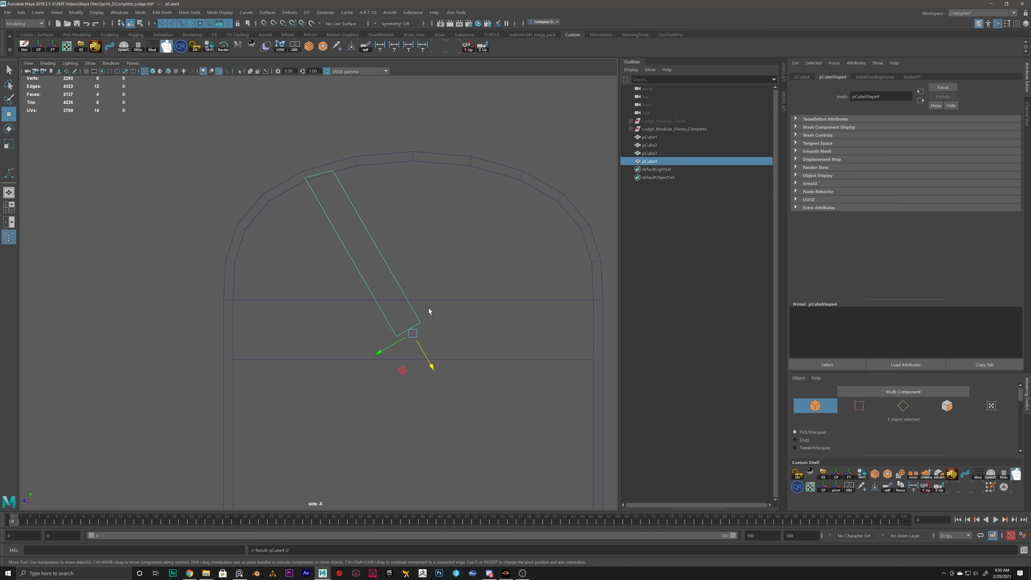
key("ctrl+a")
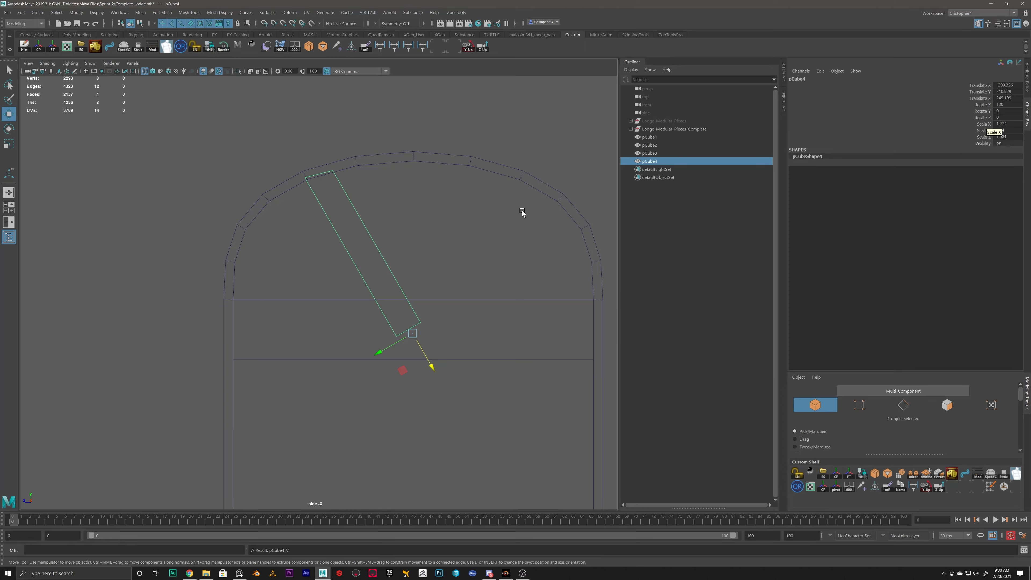
Step: Freeze the duplicated diagonal bar's transformations and mirror it across the arch by setting Scale Z to -1
middle_click_drag(477, 240, 465, 233, "alt")
right_click(464, 232, "shift")
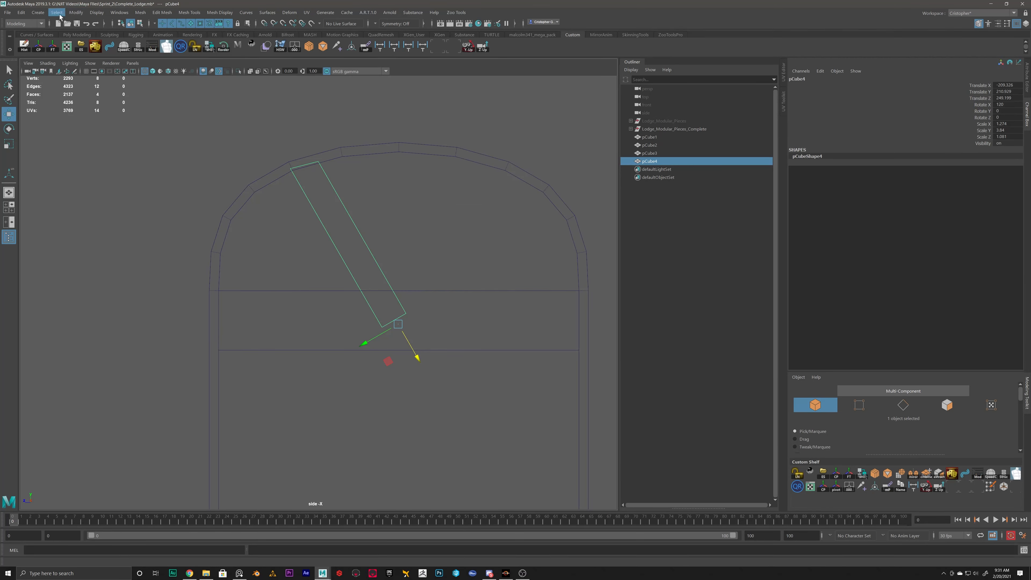
left_click(76, 12)
left_click(100, 50)
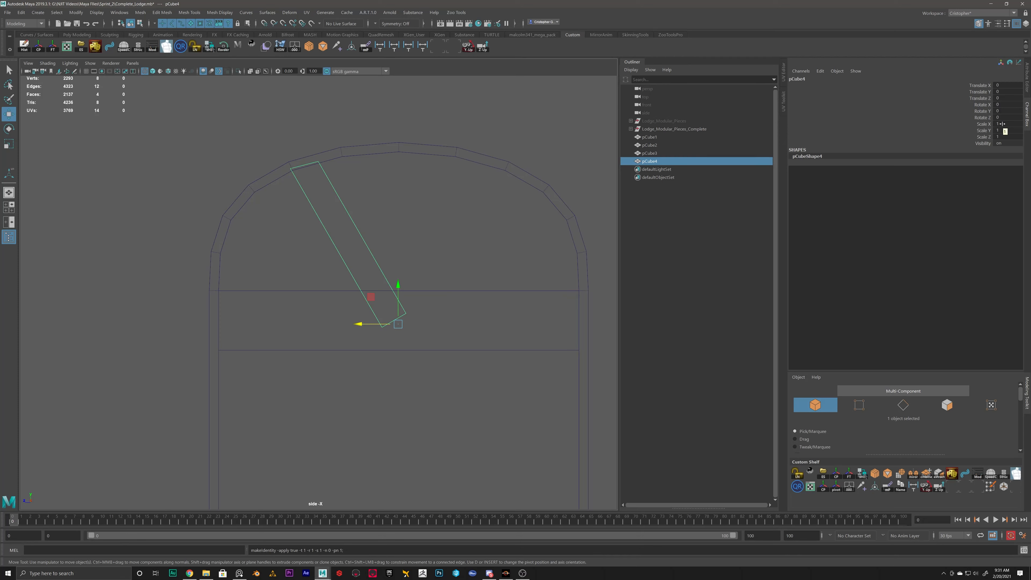
left_click(1001, 136)
key("Return")
middle_click_drag(414, 259, 396, 255, "alt")
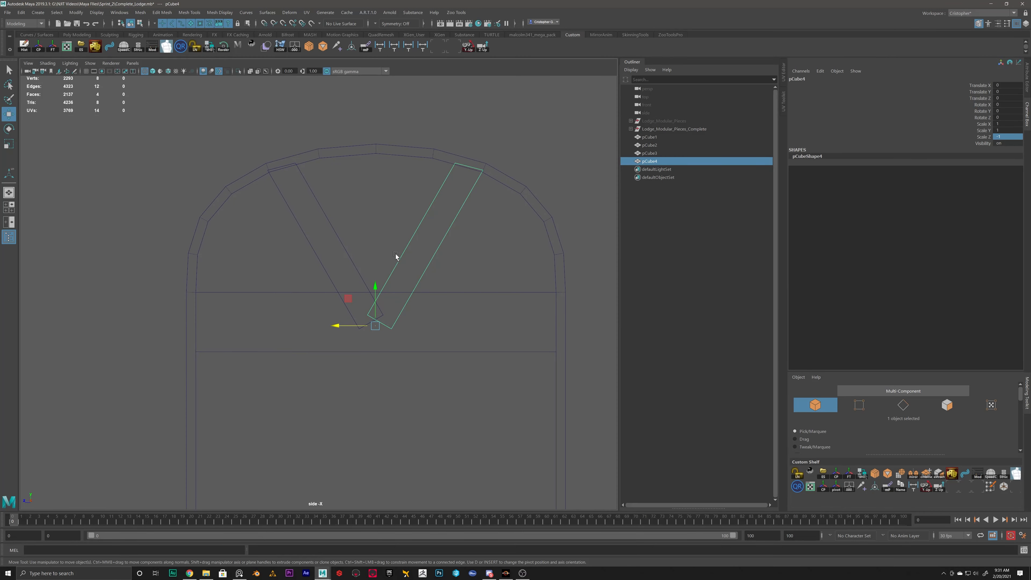
Step: Select the two diagonal bars and examine how they fit the arch and crossbar from several angles in the perspective view
left_click(314, 249, "shift")
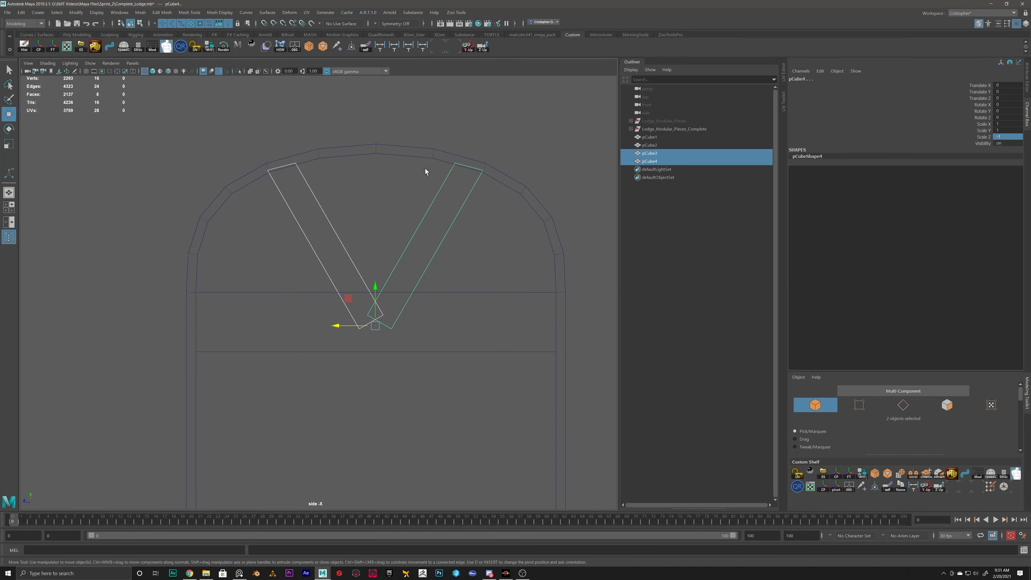
key("space")
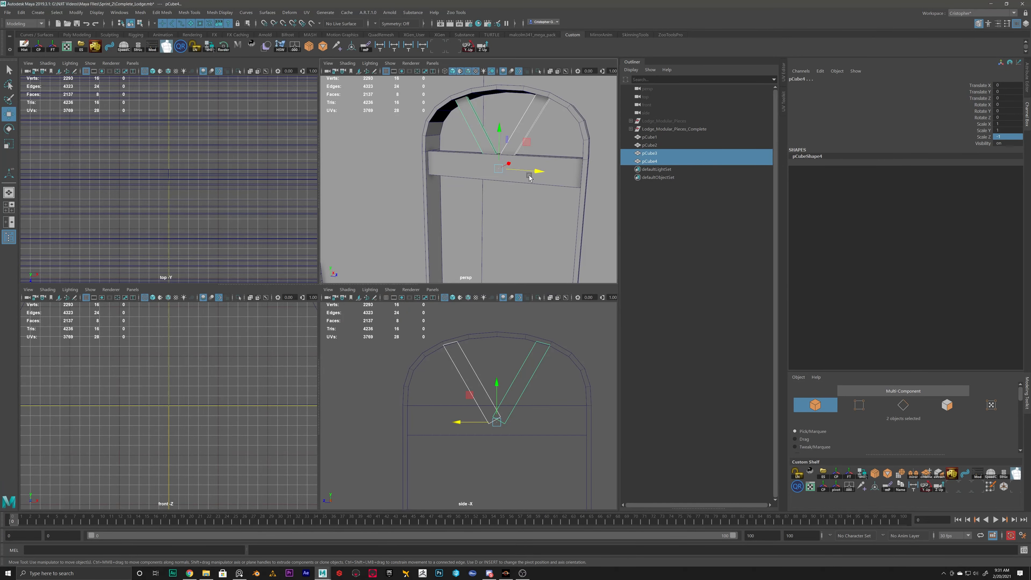
key("space")
left_click_drag(461, 200, 520, 211, "alt")
scroll(520, 211, "down", 4)
mouse_move(468, 233)
left_mouse_down("alt")
mouse_move(484, 235)
mouse_move(469, 239)
left_mouse_up("alt")
right_click(479, 219)
right_click_drag(479, 220, 559, 198)
left_click(559, 197)
left_click(479, 216)
left_click(433, 227)
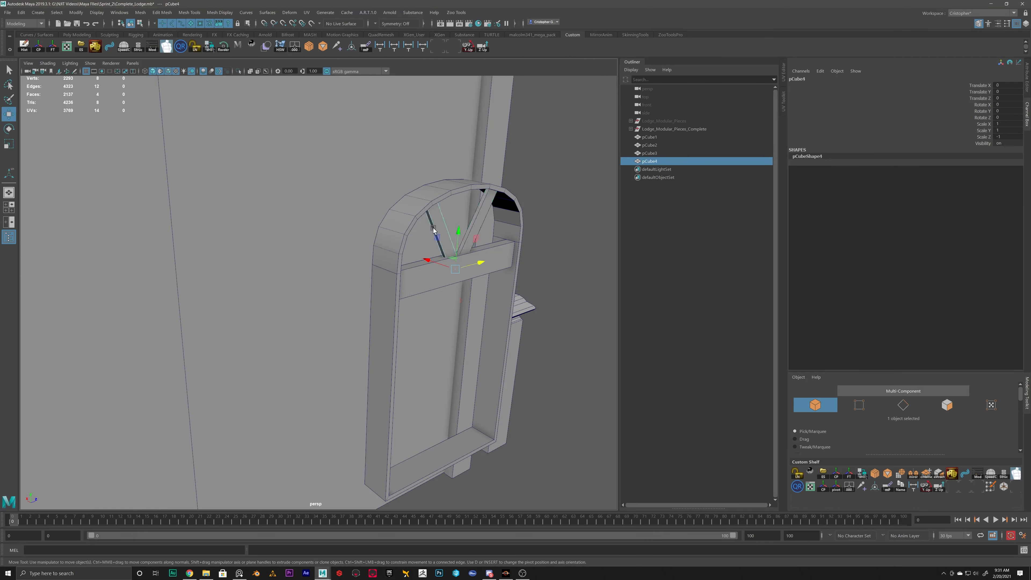
left_click(555, 282)
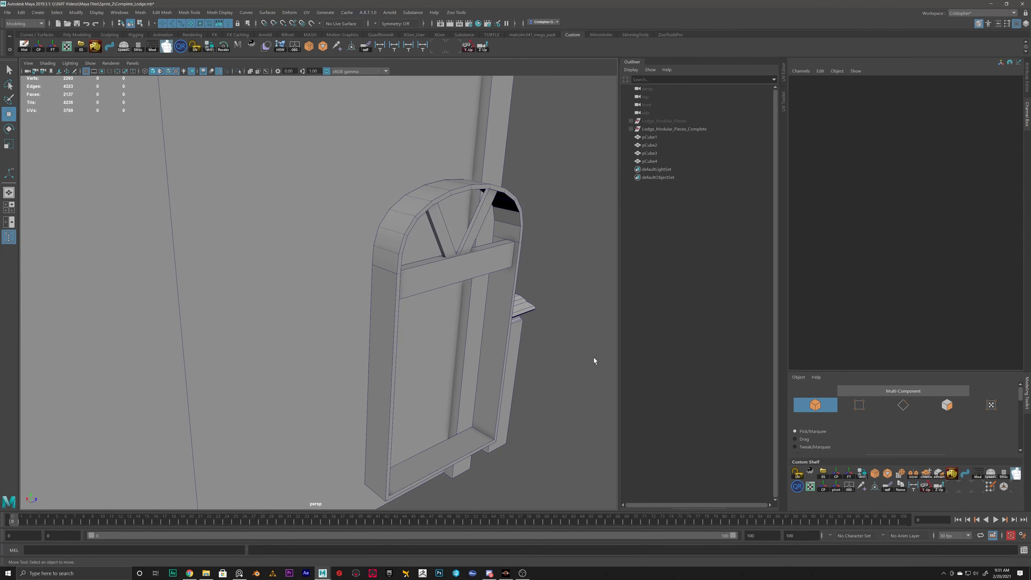
left_click_drag(530, 364, 472, 358, "alt")
scroll(472, 358, "down", 3)
middle_click_drag(476, 357, 477, 344, "alt")
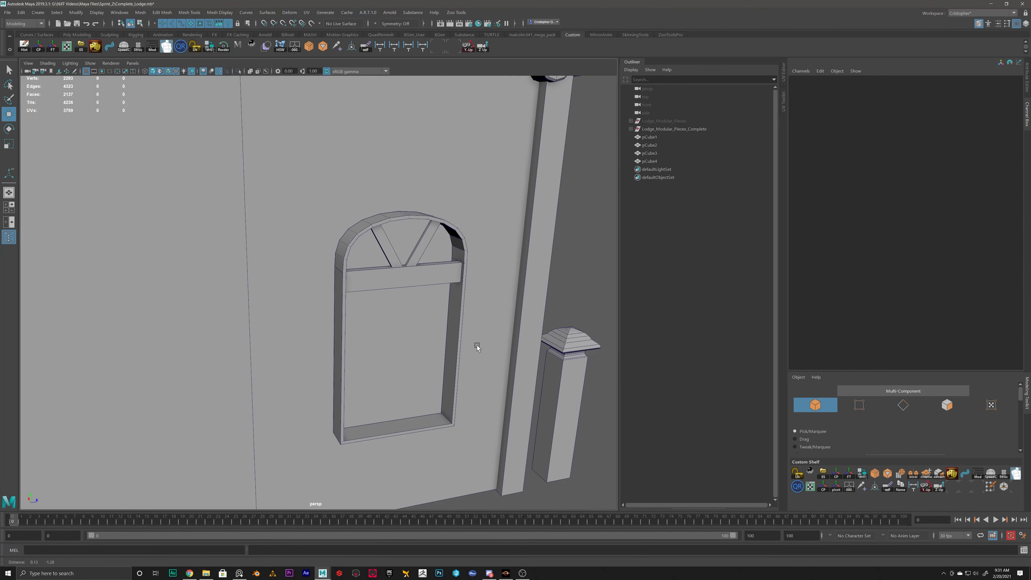
left_click_drag(477, 345, 525, 439, "alt")
Step: Create a polygon cube and move it to the lower corner of the window frame on the side wall
mouse_move(550, 410)
right_mouse_down("shift")
mouse_move(500, 411)
mouse_move(546, 429)
mouse_move(550, 411)
right_mouse_up("shift")
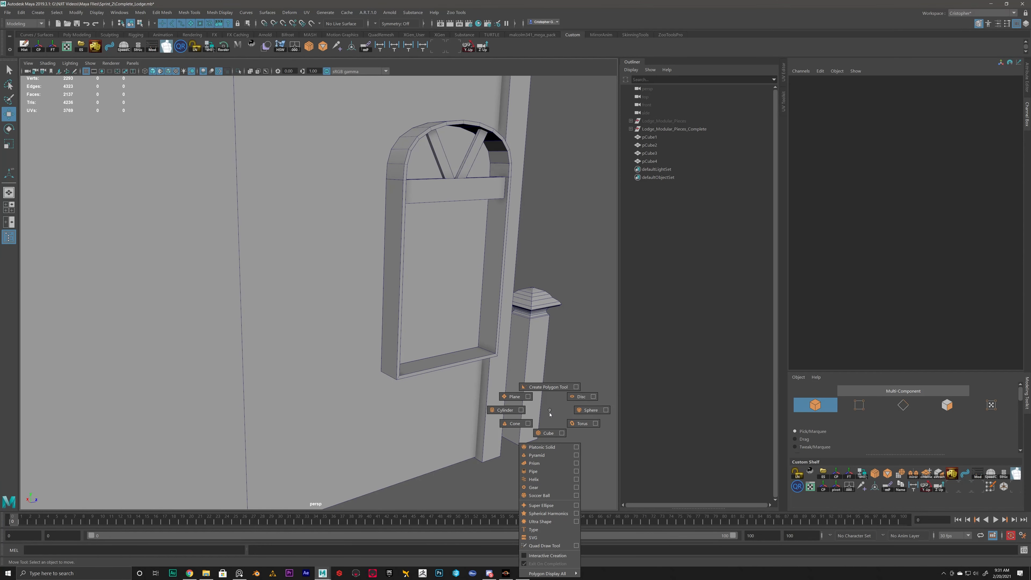
mouse_move(549, 413)
right_mouse_down("shift")
mouse_move(544, 445)
mouse_move(545, 432)
right_mouse_up("shift")
right_click_drag(543, 430, 422, 417, "alt")
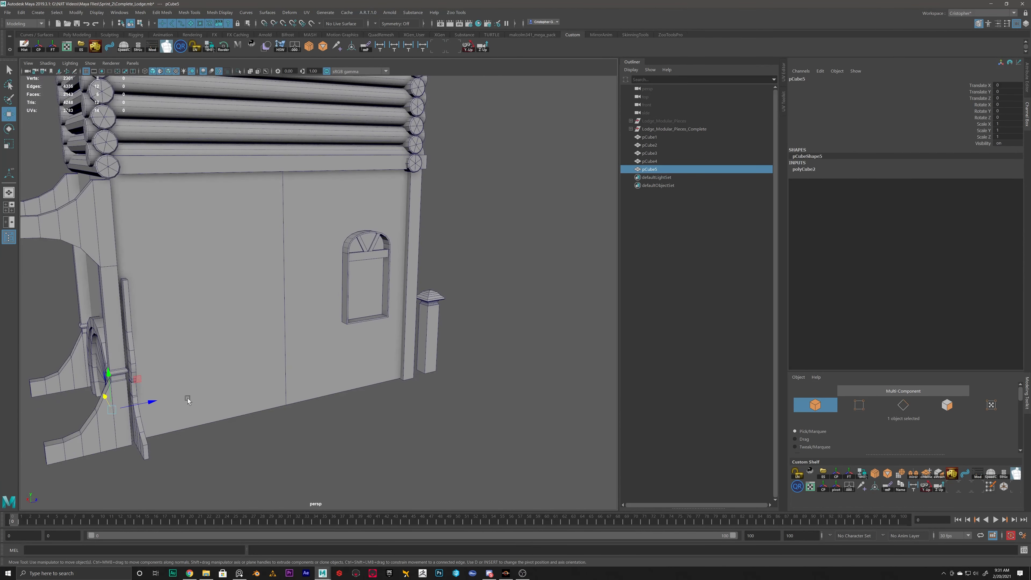
left_click_drag(117, 403, 352, 324)
right_click_drag(354, 324, 400, 316, "alt")
left_click_drag(400, 317, 357, 371, "alt")
middle_click_drag(356, 371, 297, 342, "alt")
scroll(296, 342, "up", 2)
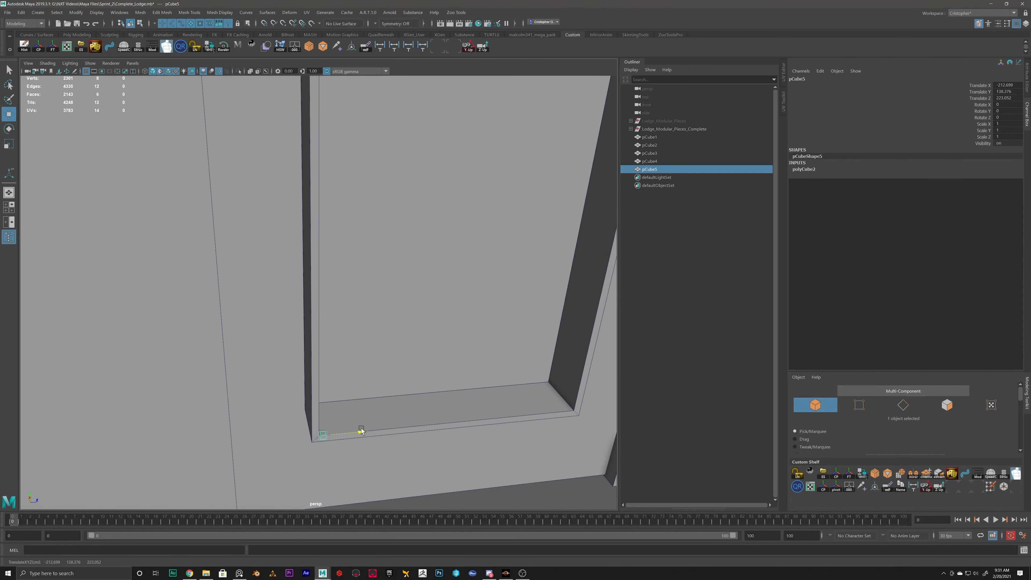
Step: Position the cube inside the frame and stretch it vertically to a Scale Y of about 66.5, centring it below the crossbar
left_click_drag(358, 431, 363, 167)
key("r")
left_click_drag(358, 392, 358, 100)
scroll(382, 251, "down", 5)
key("w")
left_click_drag(332, 289, 330, 236)
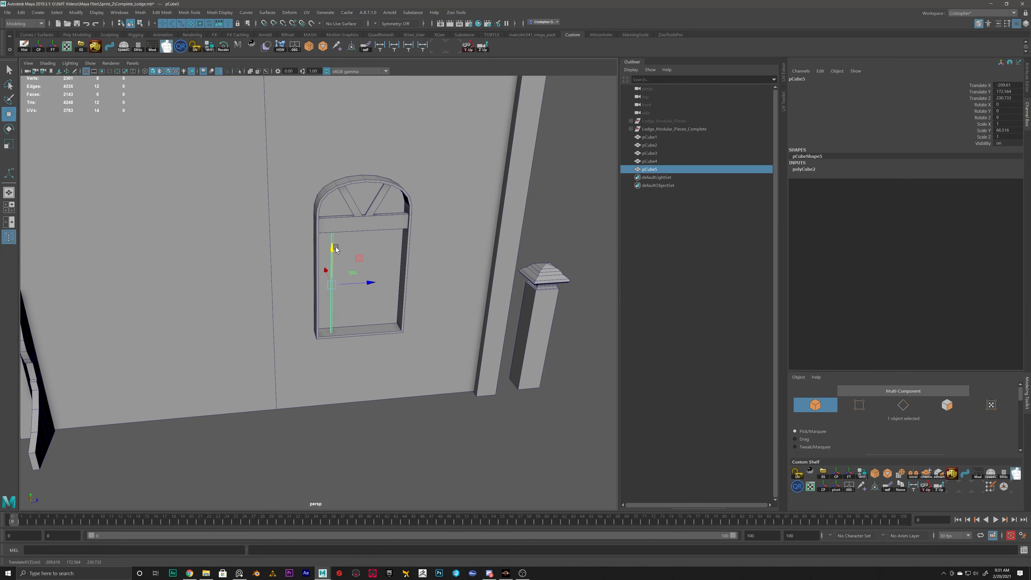
Step: Lengthen the thin vertical bar to a Scale Y of about 72.3 so it spans from the sill into the crossbar
key("t")
right_click(333, 248)
right_click_drag(336, 249, 343, 244)
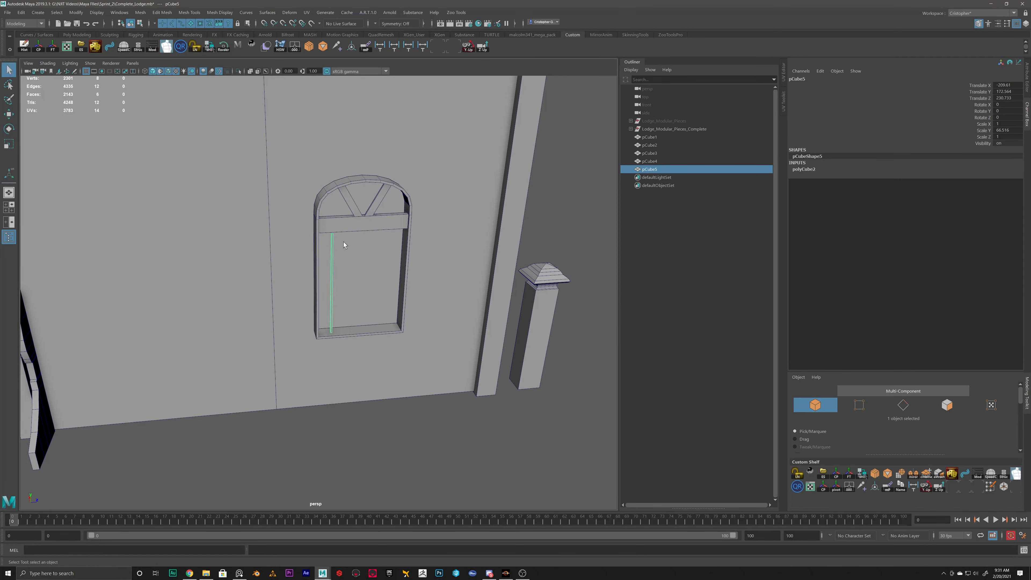
key("r")
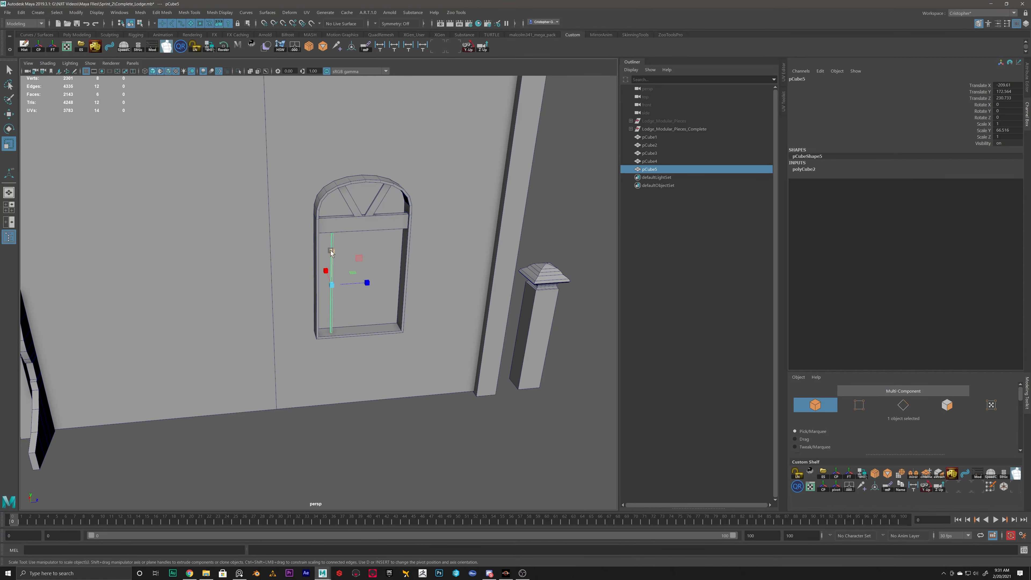
left_click_drag(331, 251, 331, 246)
Step: In the side view, move the vertical bar's bottom vertices up so its lower end sits within the bottom frame's thickness
key("space")
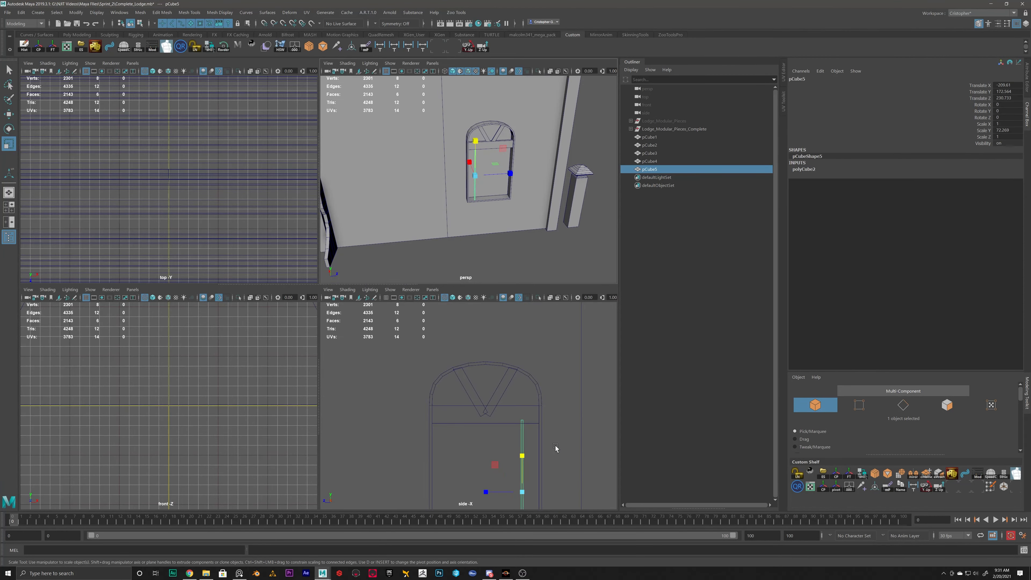
key("space")
scroll(391, 384, "up", 2)
scroll(391, 384, "up", 1)
middle_click_drag(329, 363, 463, 394, "alt")
scroll(459, 396, "up", 1)
right_click_drag(438, 405, 380, 401)
left_click_drag(380, 401, 430, 447)
key("w")
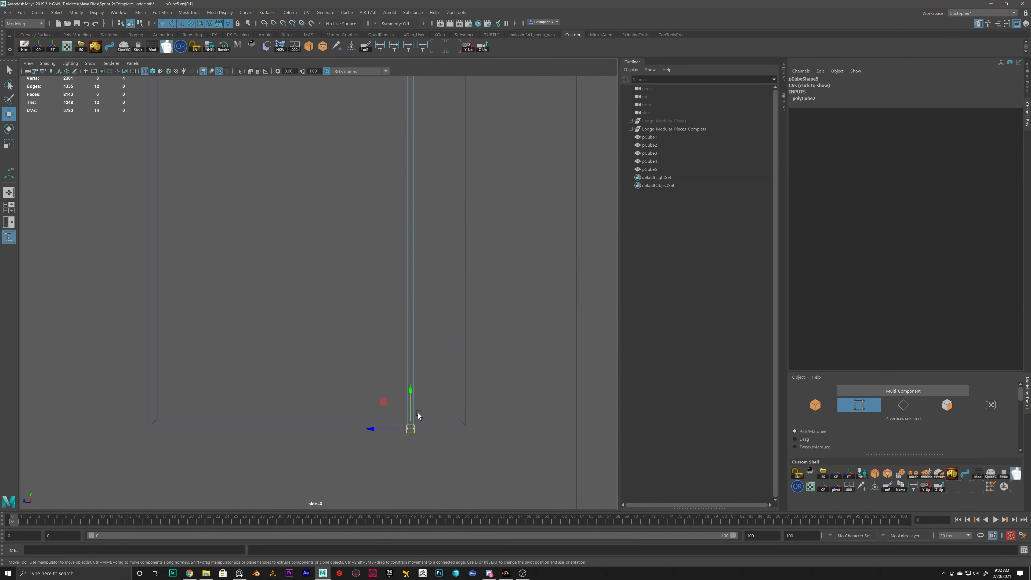
key("v")
left_click_drag(410, 391, 412, 381)
Step: Move the vertical bar's top vertices down so its upper end only slightly overlaps the crossbar's lower edge
middle_click_drag(422, 273, 422, 458, "alt")
scroll(402, 163, "up", 1)
middle_click_drag(403, 163, 407, 224, "alt")
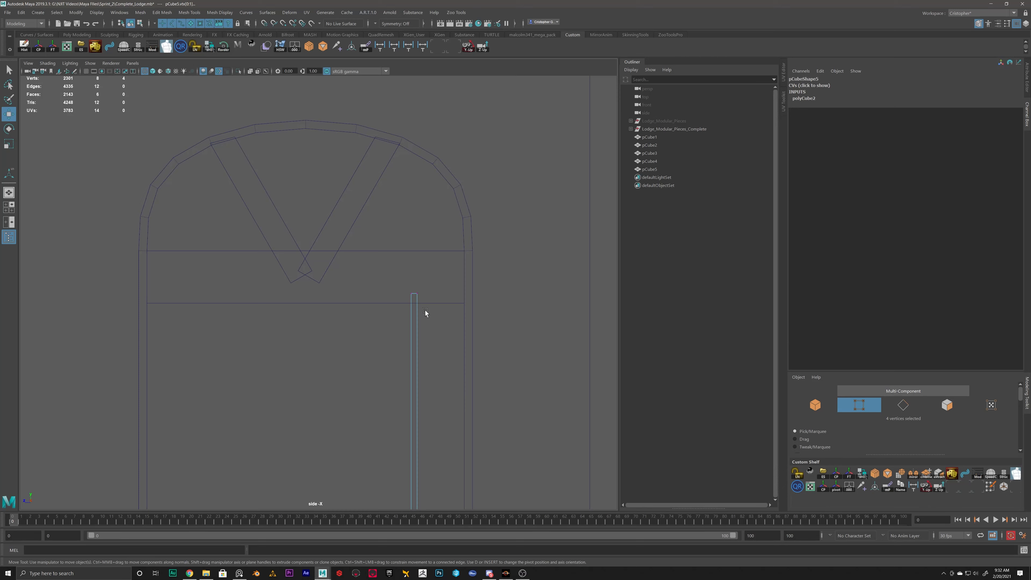
left_click_drag(425, 297, 413, 264)
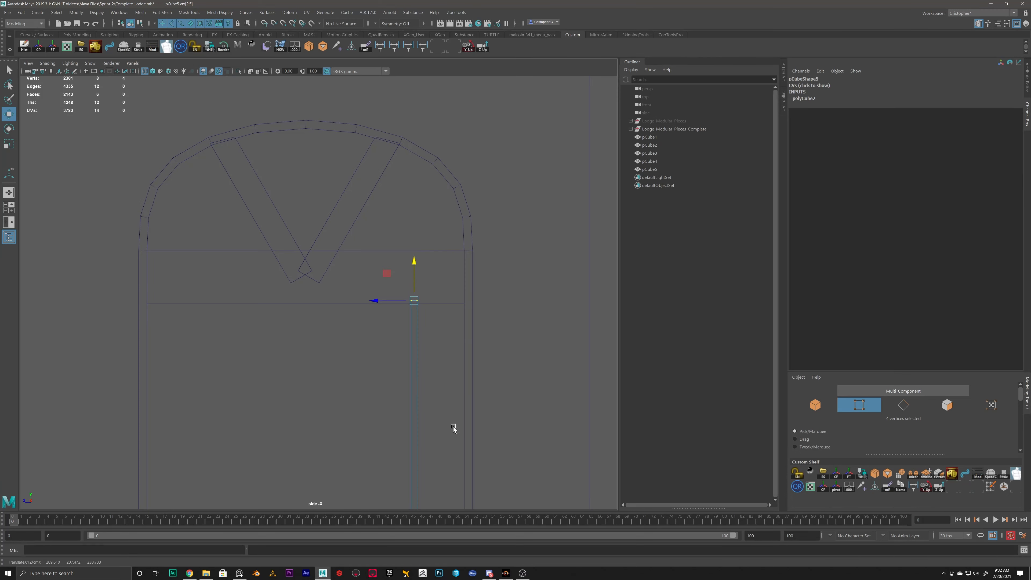
Step: In object mode, make three duplicates of the vertical bar across the window, spaced about 10.6 units apart
right_click_drag(413, 390, 440, 360)
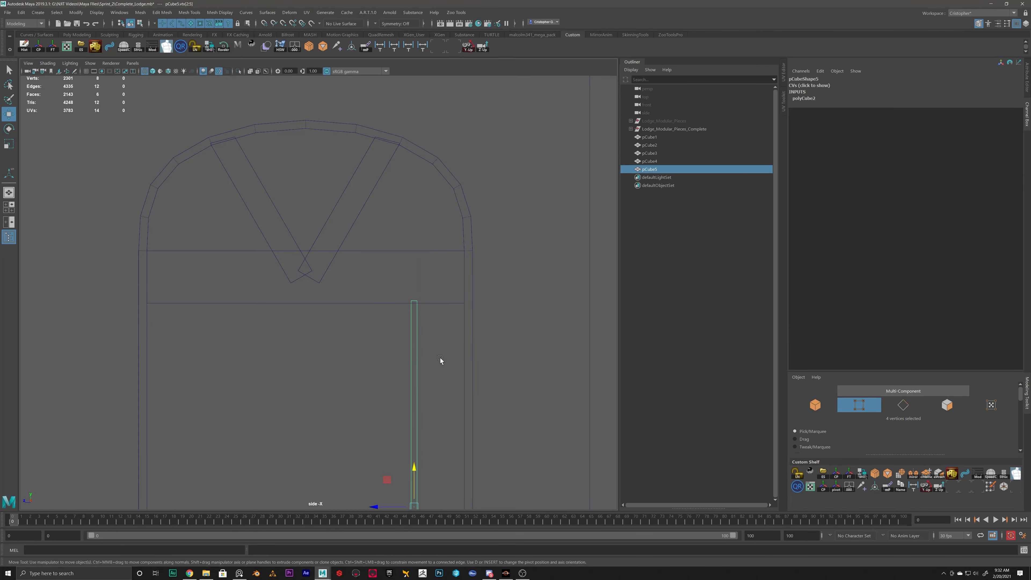
left_click(415, 357)
scroll(414, 362, "down", 2)
middle_click_drag(413, 382, 431, 289, "alt")
left_click_drag(426, 283, 391, 310)
middle_click_drag(395, 357, 450, 295, "alt")
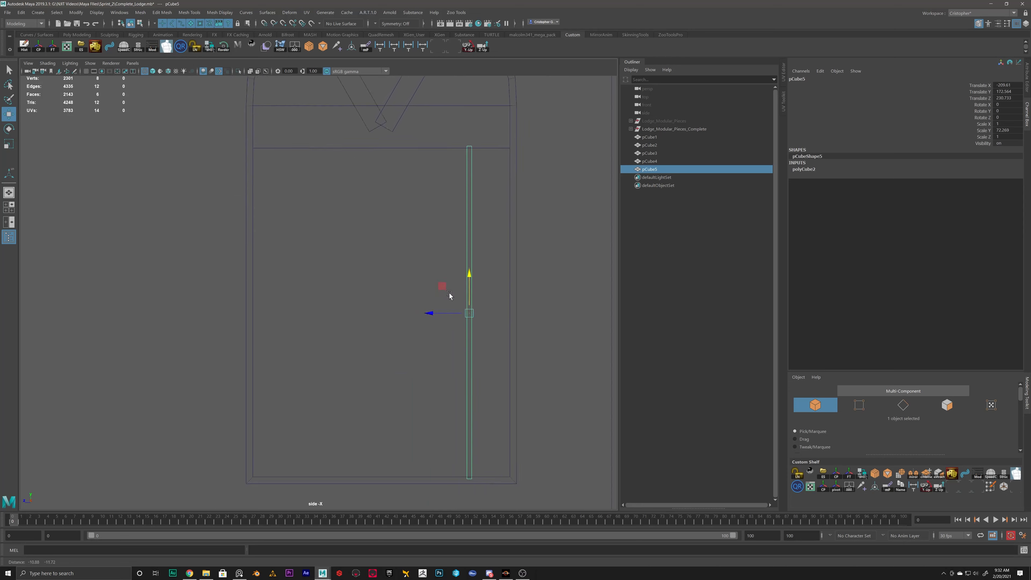
scroll(449, 297, "down", 1)
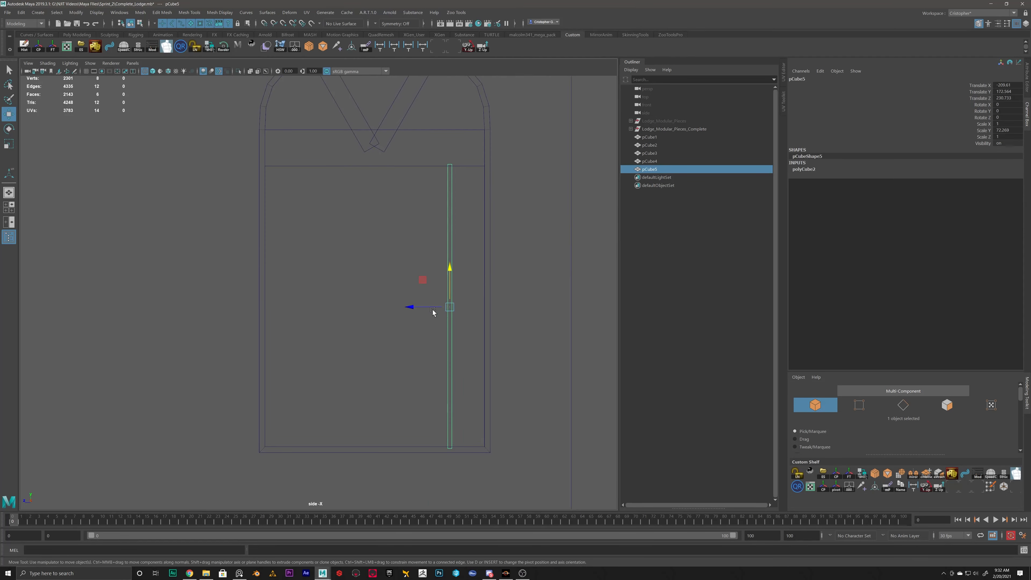
left_click_drag(431, 314, 371, 311, "shift")
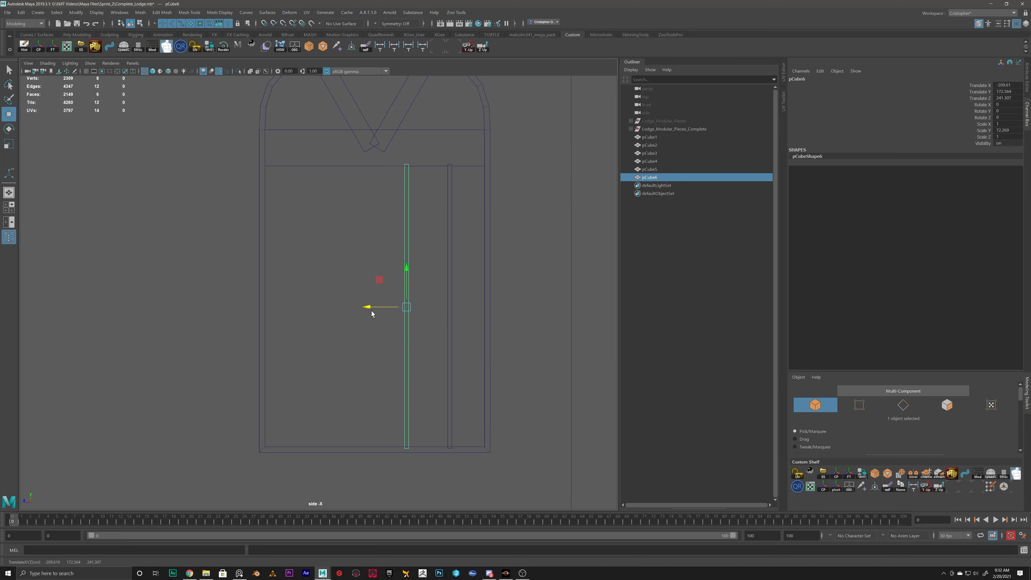
key("shift+d")
key("shift+d")
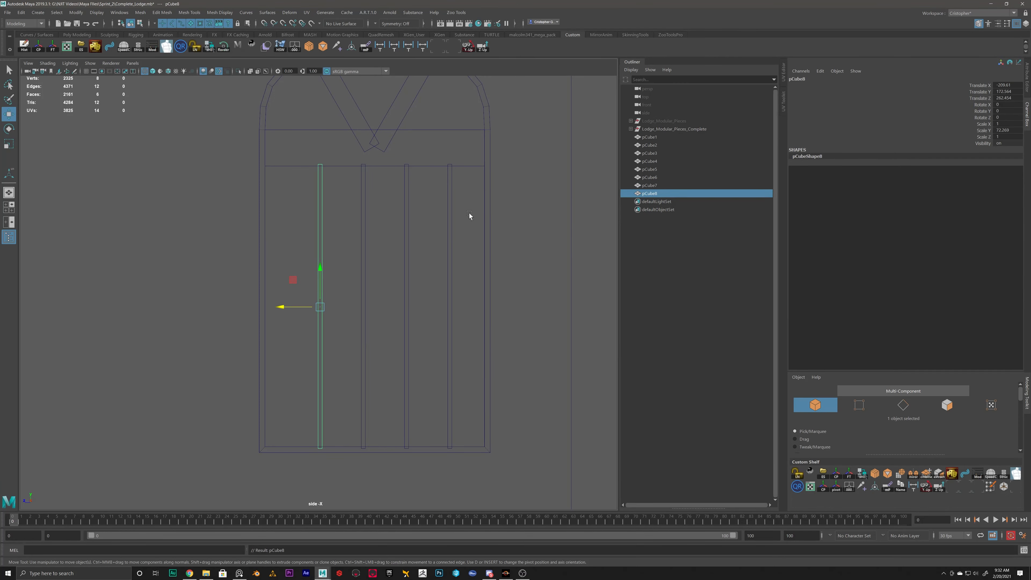
Step: Select all four vertical bars and shift them sideways together to centre them in the window opening
left_click_drag(469, 215, 299, 231)
left_click_drag(374, 309, 367, 309)
left_click(519, 322)
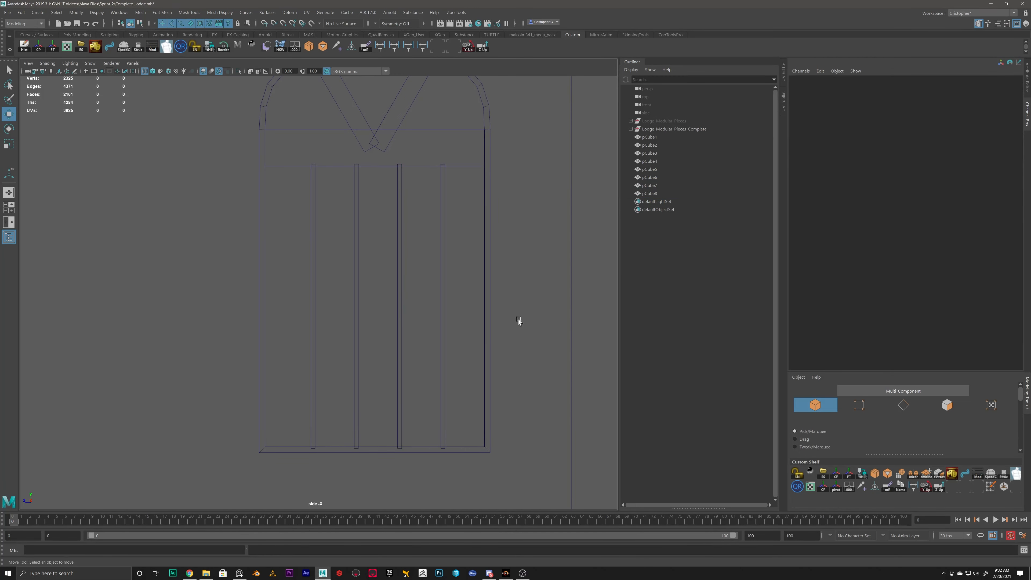
Step: In the perspective view, duplicate the first vertical bar, rotate the copy 90 degrees about X, and place it across the upper part of the bars
key("space")
key("space")
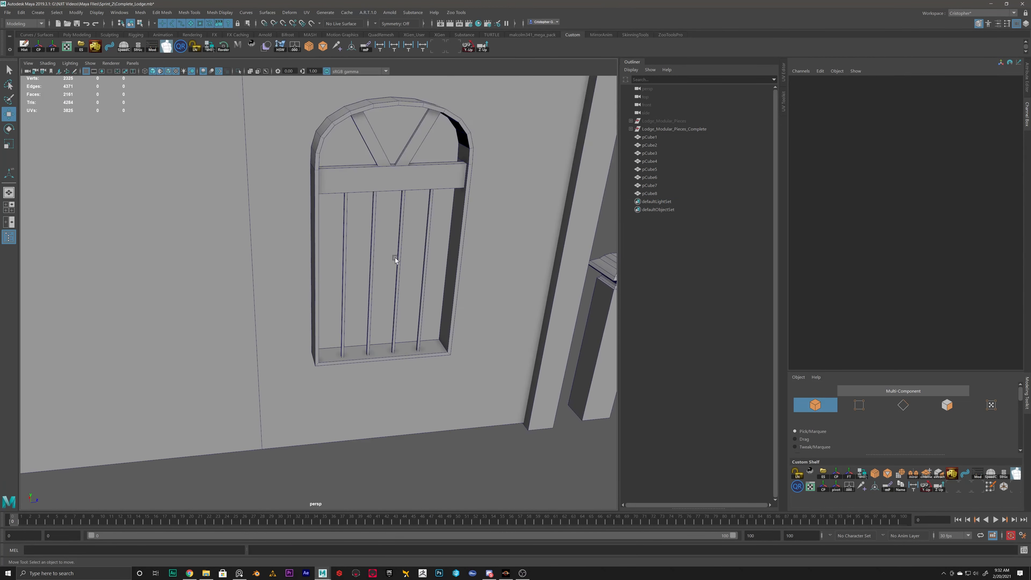
scroll(391, 266, "down", 2)
scroll(391, 266, "up", 4)
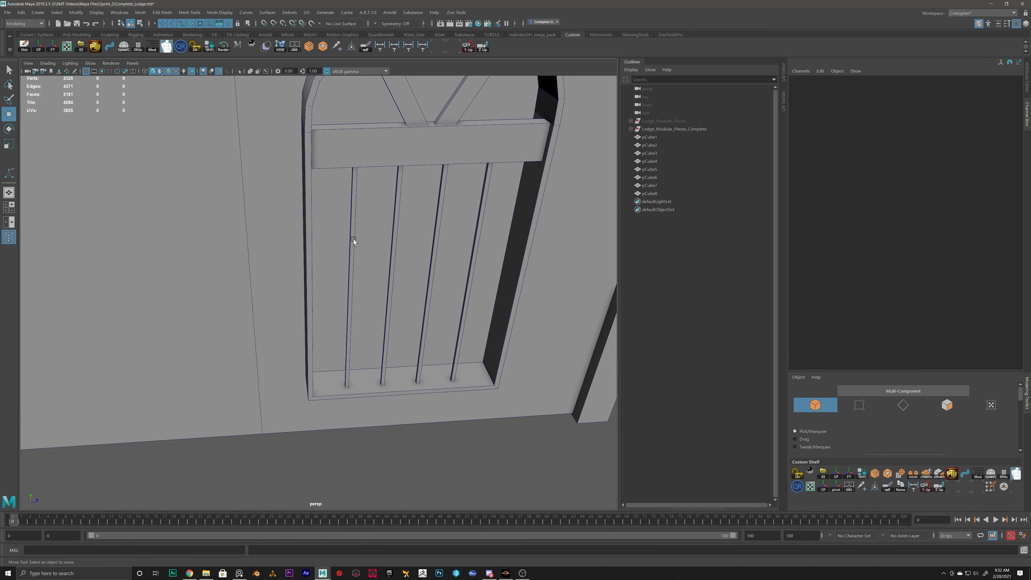
left_click(353, 239)
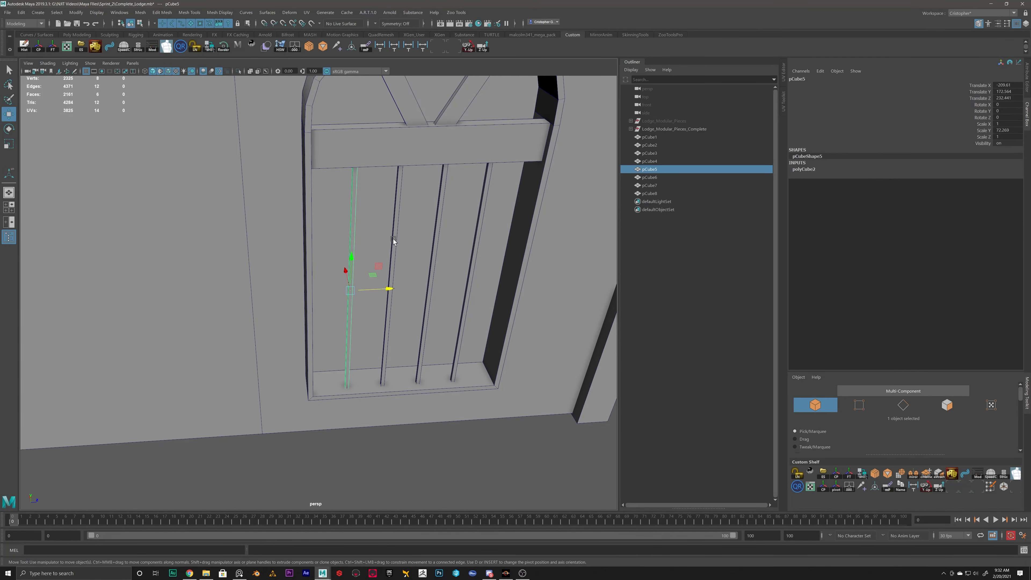
key("ctrl+d")
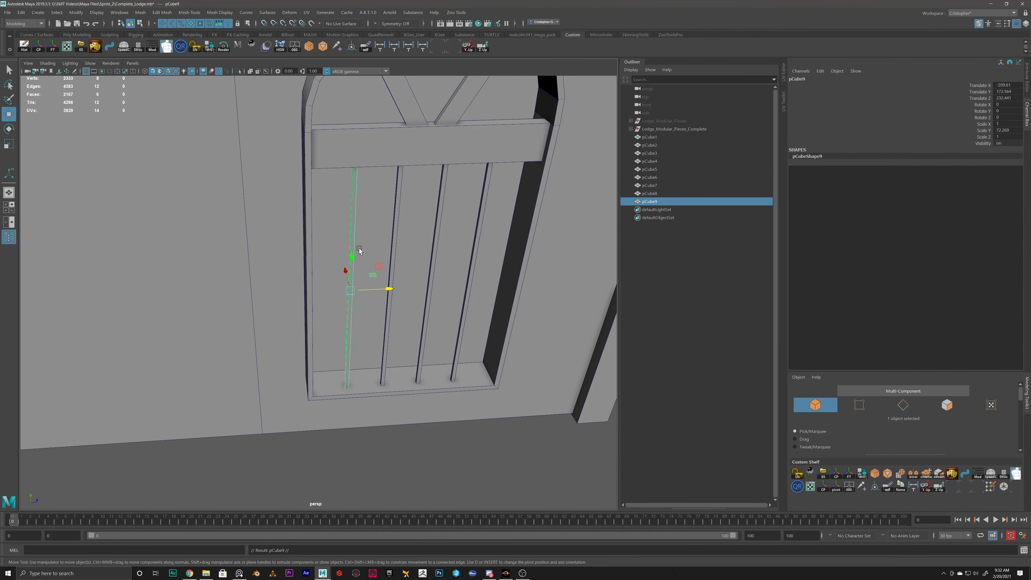
left_click_drag(352, 248, 442, 235)
key("e")
key("w")
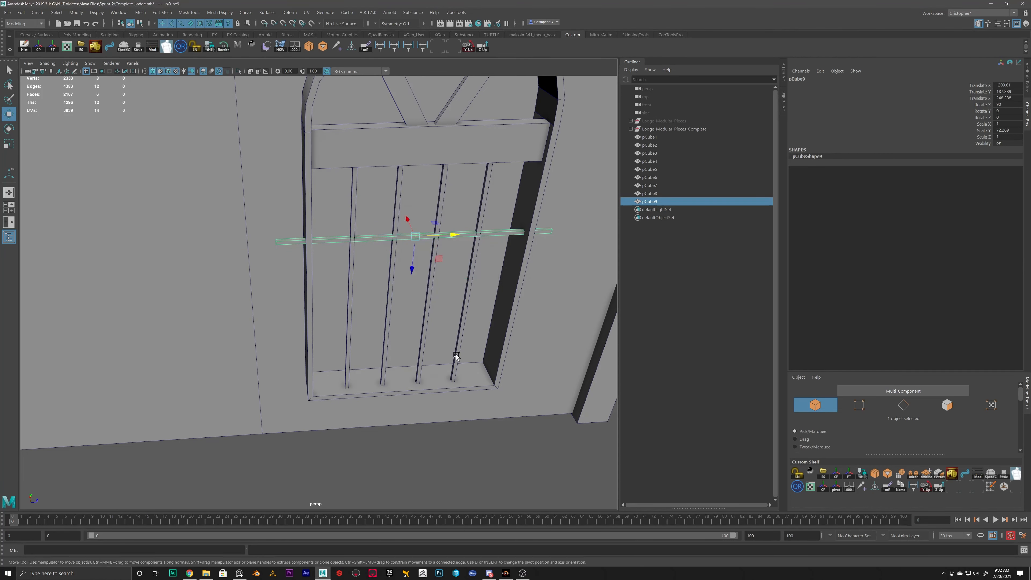
Step: In the side view, shorten the horizontal bar to a Scale Y of about 56.5 and centre it between the frame's sides
key("space")
key("space")
key("r")
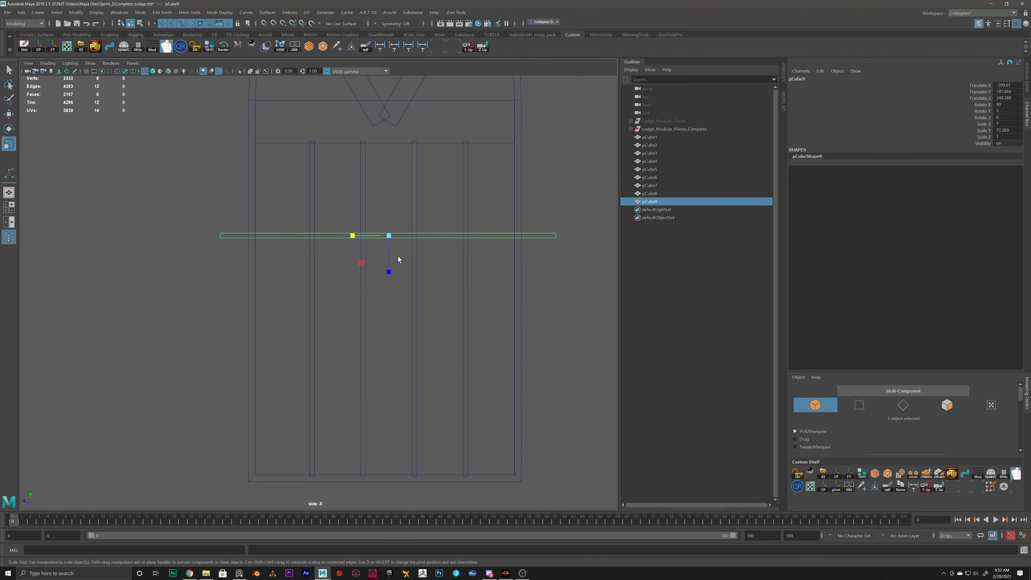
left_click_drag(354, 235, 350, 237)
key("w")
key("r")
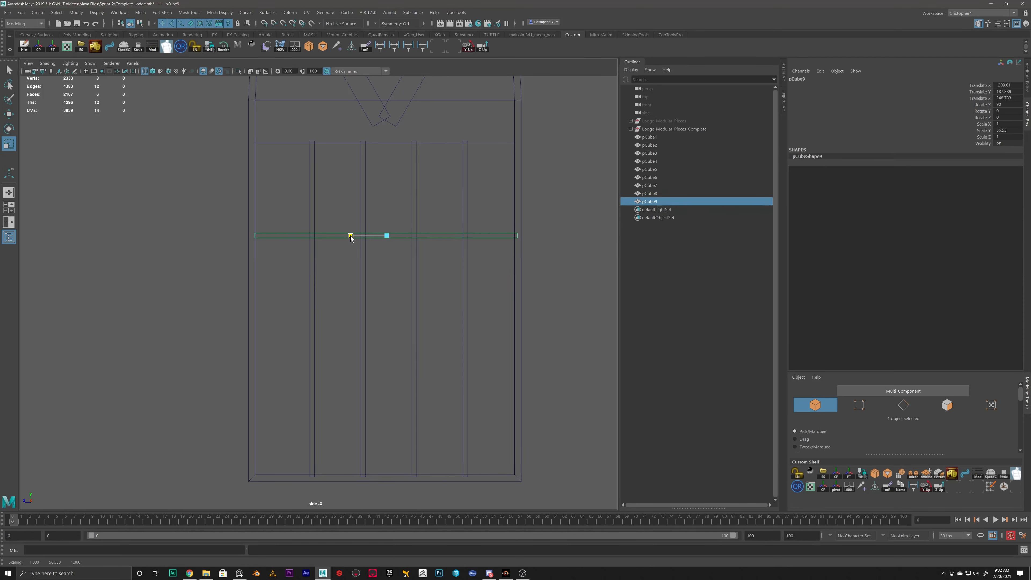
key("w")
left_click_drag(351, 237, 347, 237)
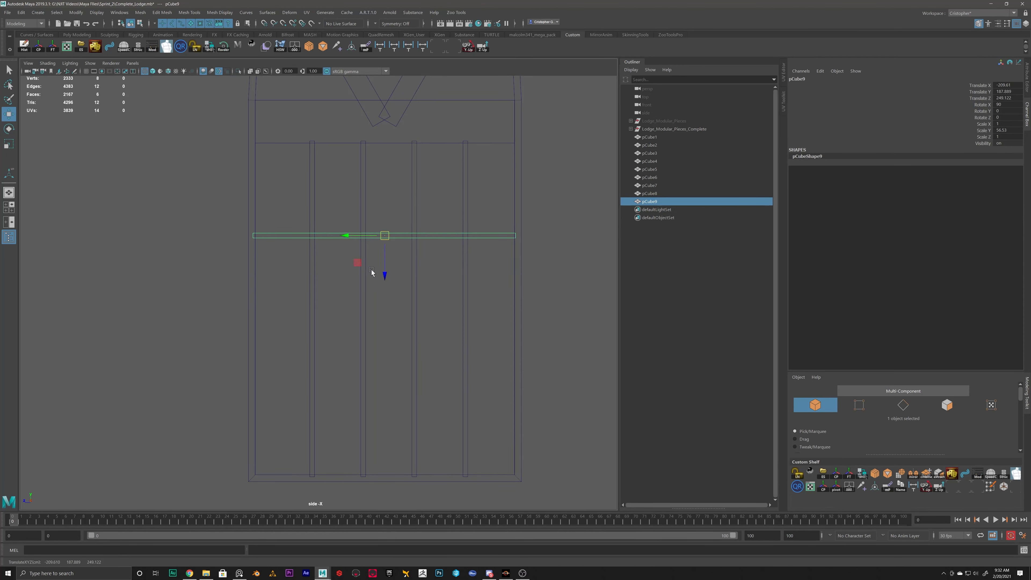
Step: Raise the horizontal bar to a Translate Y of about 203, just below the tops of the vertical bars
left_click_drag(384, 274, 393, 200)
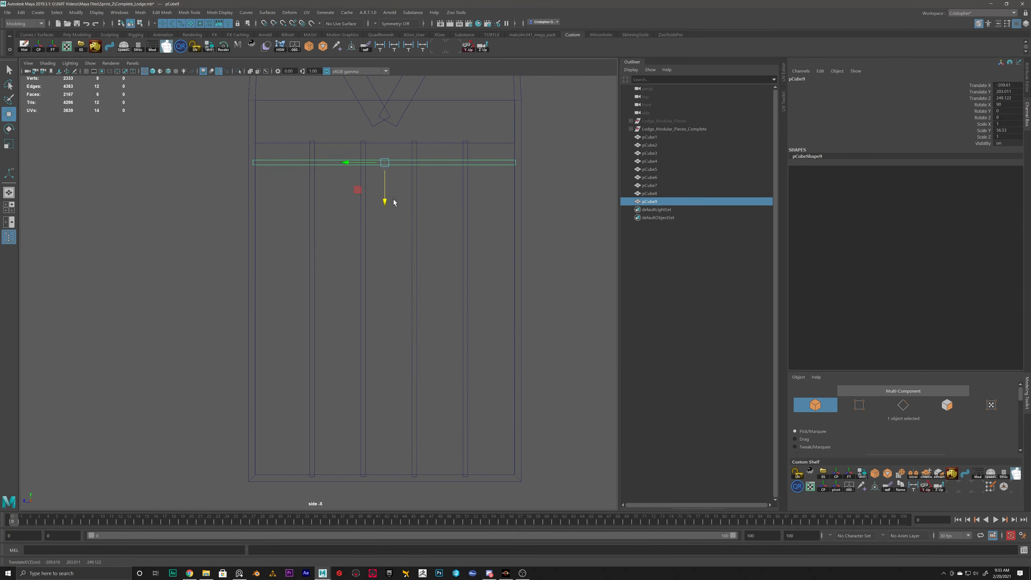
key("shift+d")
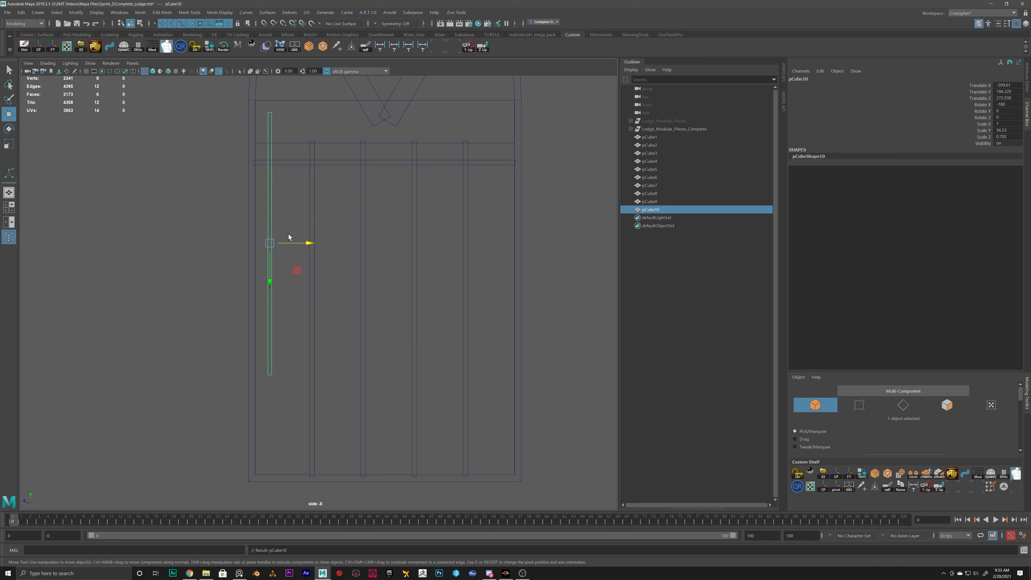
key("Delete")
left_click(330, 168)
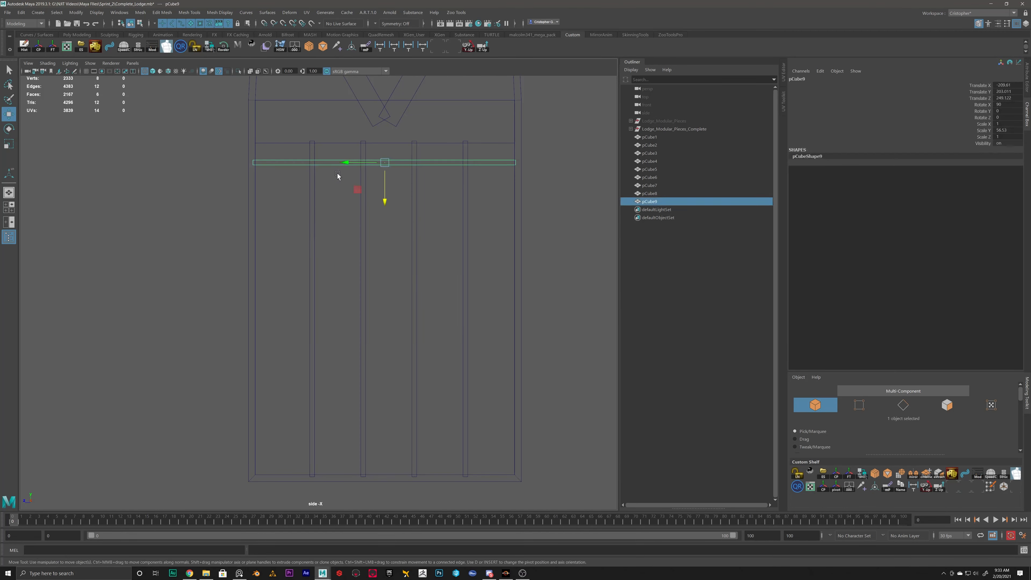
Step: Make seven duplicates of the horizontal bar down the window, spaced about 7.8 units apart, removing the extra copy at the sill
key("ctrl+d")
left_click_drag(386, 199, 387, 237)
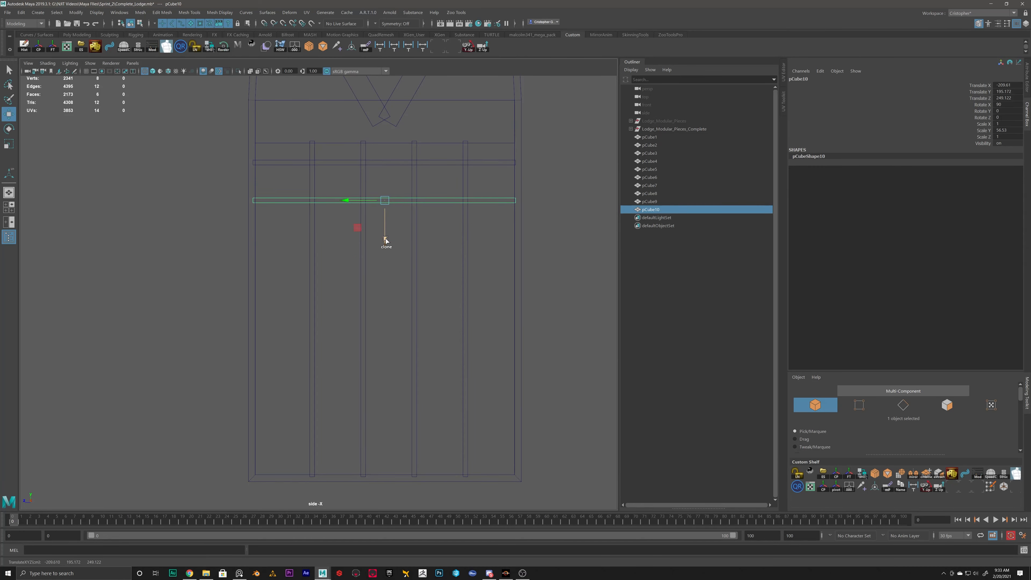
key("shift+d")
key("shift+d")
key("shift+d")
key("shift+d")
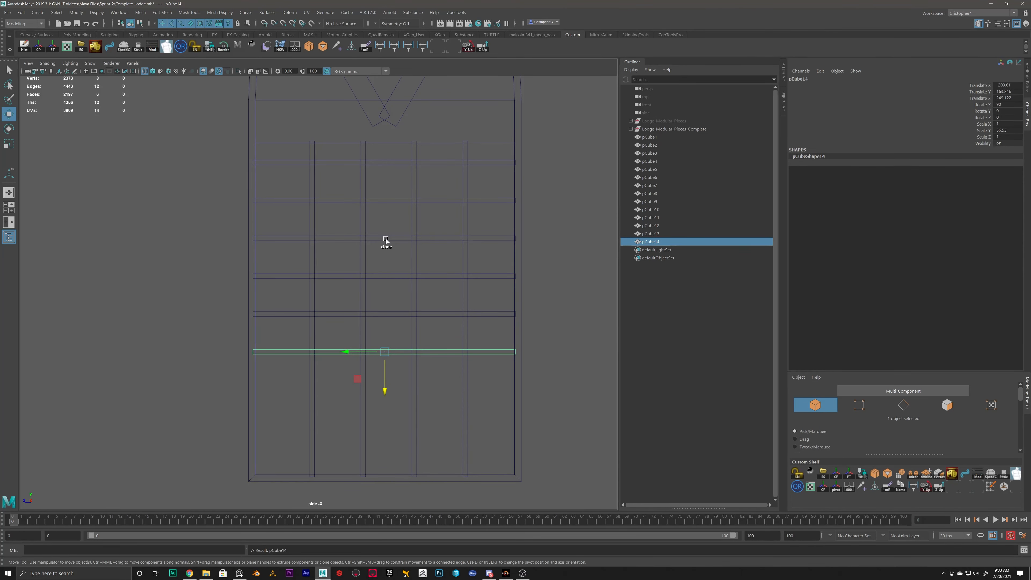
key("shift+d")
key("shift+d")
key("shift+d")
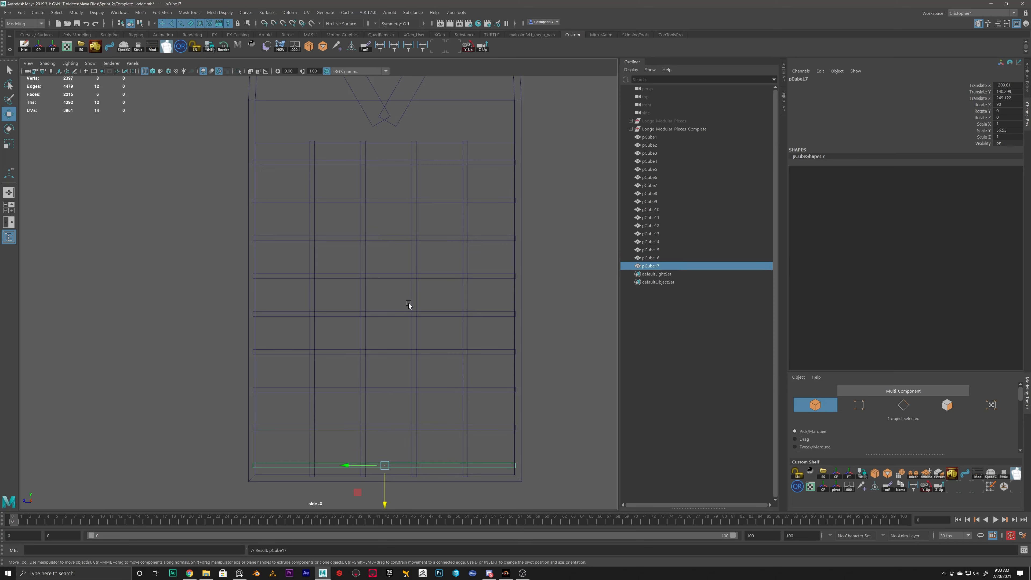
key("Delete")
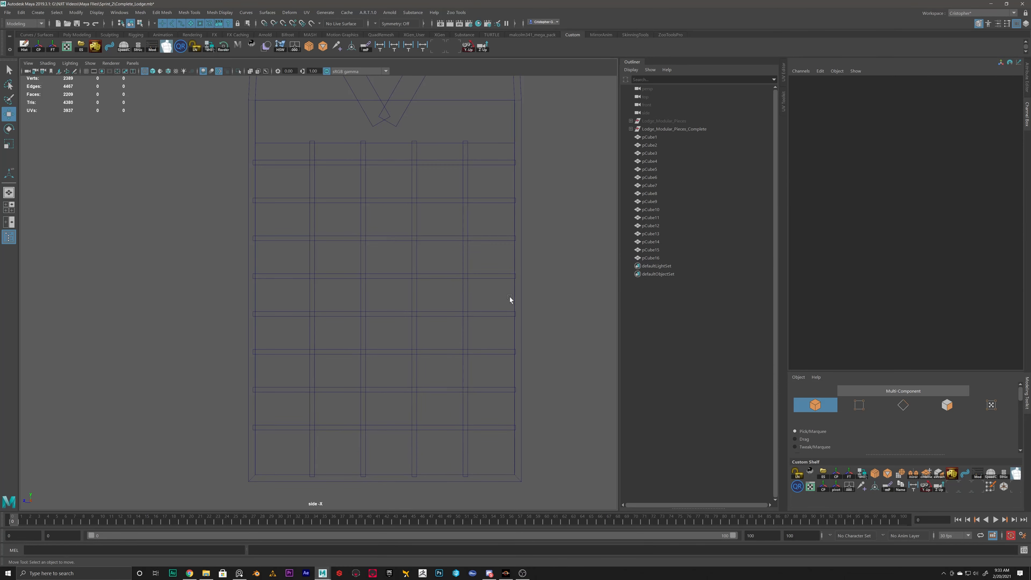
Step: Select all eight horizontal bars and lower them together by about 2 units within the window opening
left_click_drag(484, 410, 483, 430)
left_click_drag(381, 196, 387, 209)
left_click(560, 195)
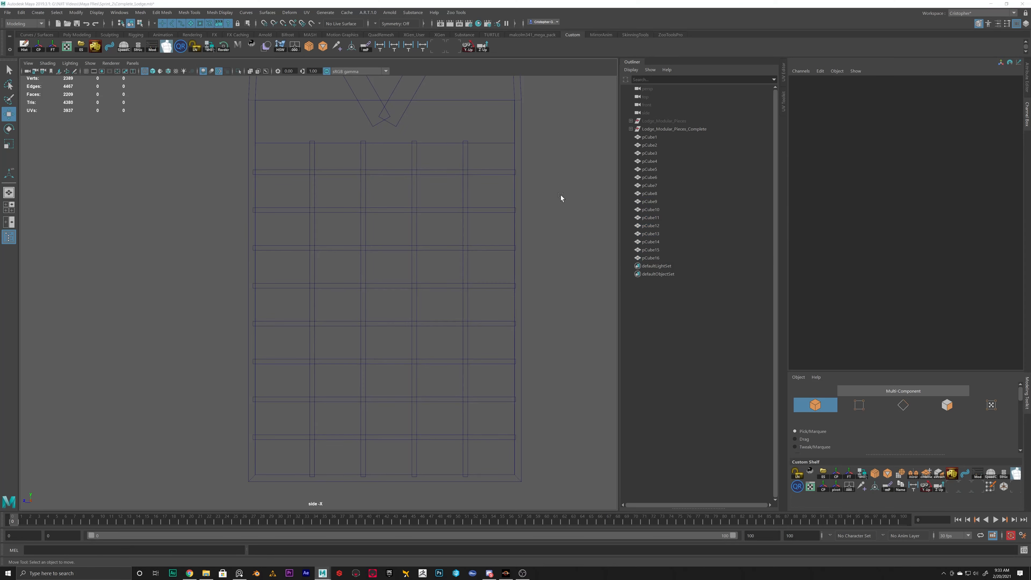
Step: In the perspective view, select all the vertical and horizontal grid bars and combine them into one mesh
key("space")
key("space")
left_click_drag(344, 189, 416, 179, "alt")
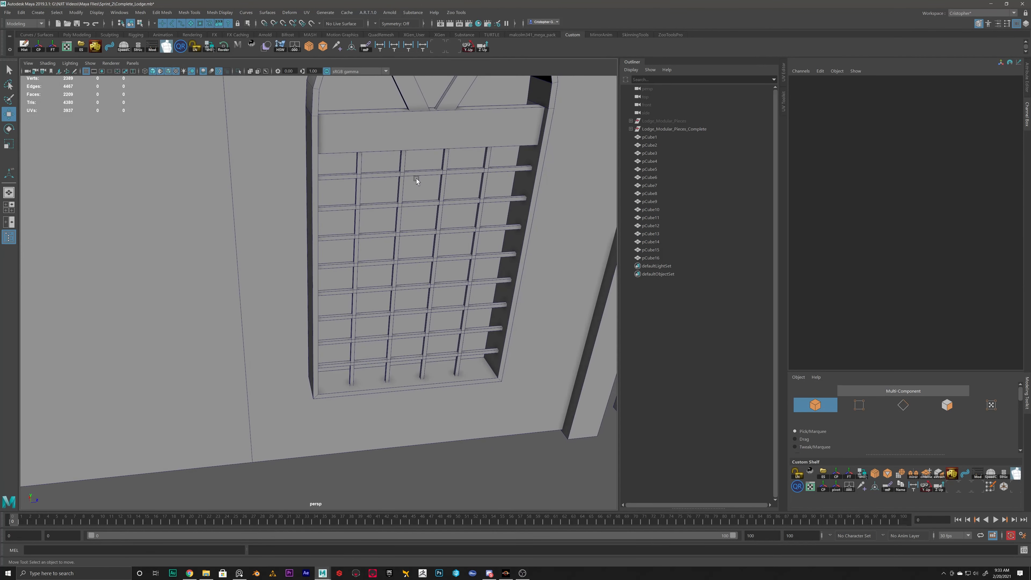
left_click(359, 171)
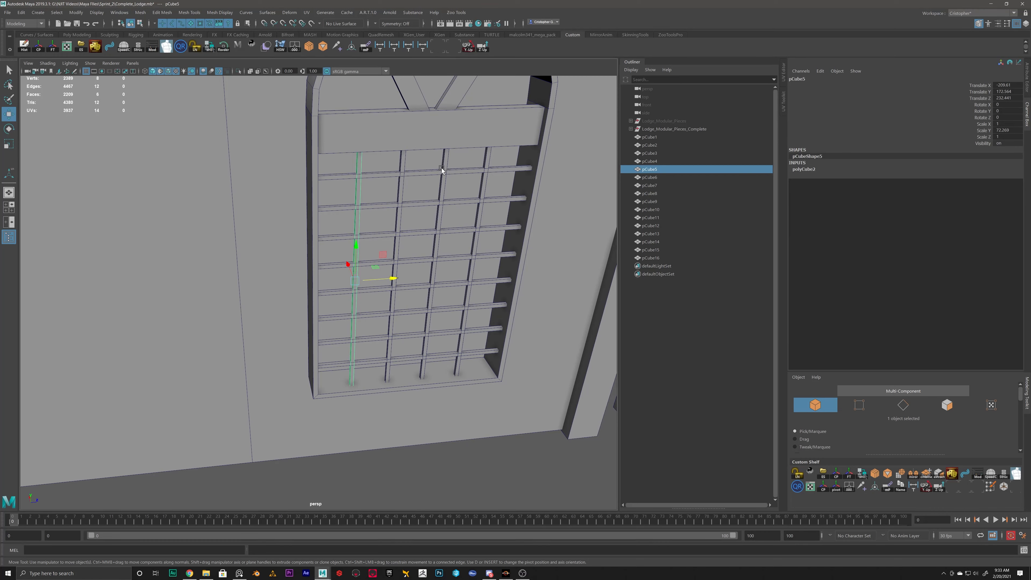
left_click(652, 252, "shift")
left_click(487, 354, "shift")
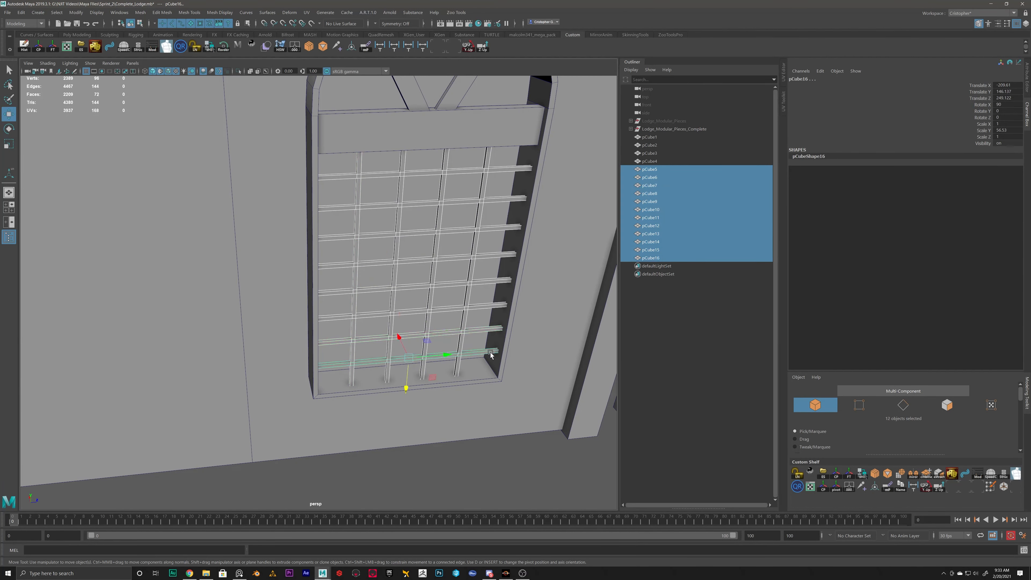
left_click_drag(455, 336, 544, 292, "alt")
right_click_drag(544, 292, 600, 445, "shift")
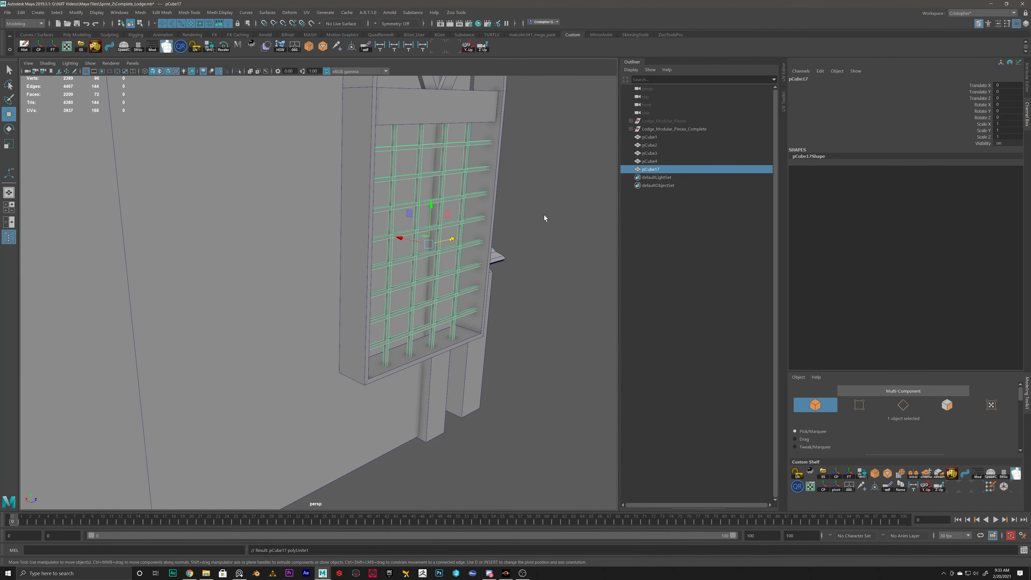
Step: Push the front faces of the eight horizontal bars slightly inward along X, behind the vertical bars' fronts, and return to object mode
scroll(534, 215, "up", 3)
middle_click_drag(534, 215, 480, 270, "alt")
scroll(480, 270, "up", 6)
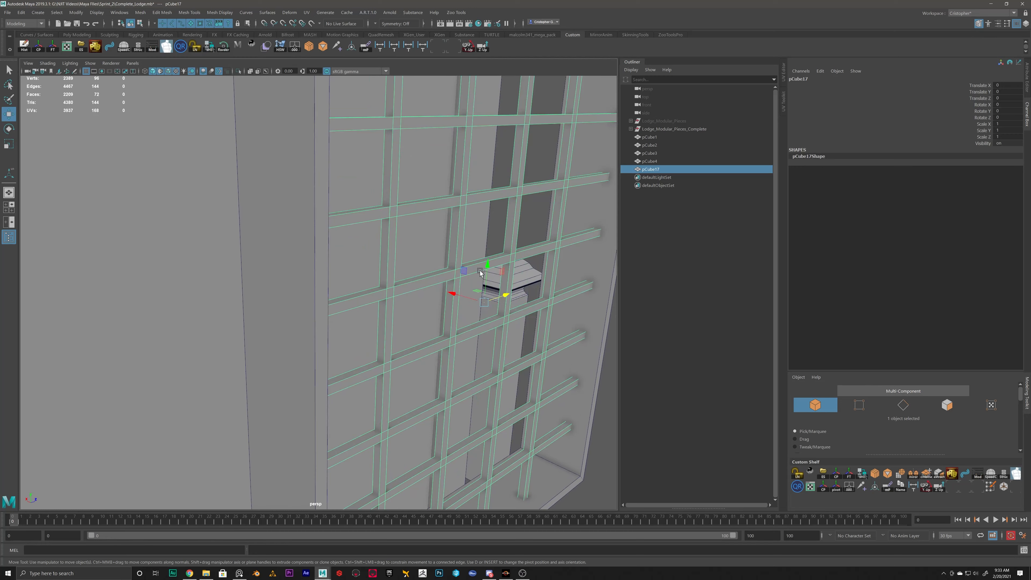
left_click_drag(480, 272, 396, 273, "alt")
scroll(417, 301, "down", 8)
scroll(368, 288, "up", 5)
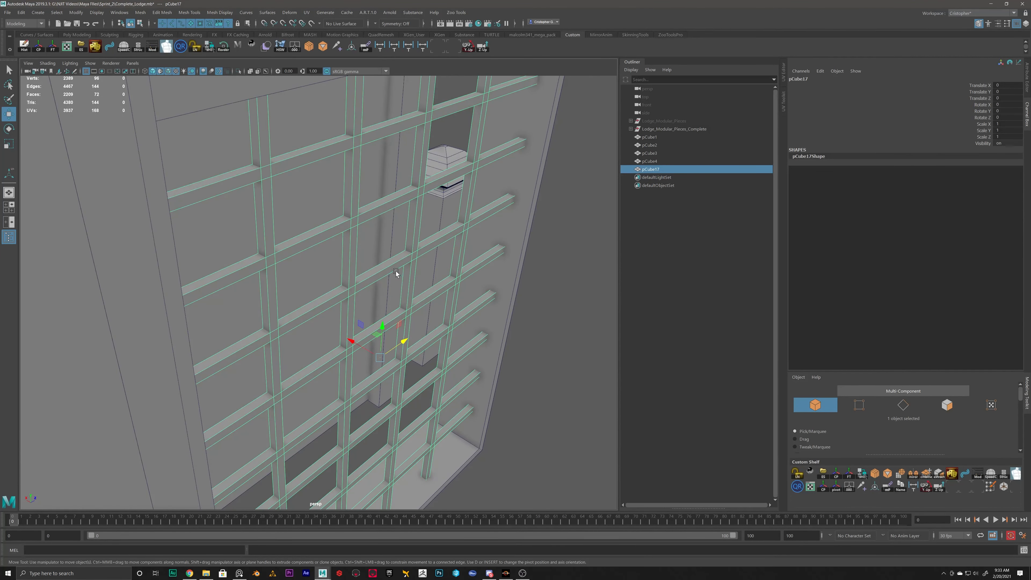
scroll(396, 262, "up", 2)
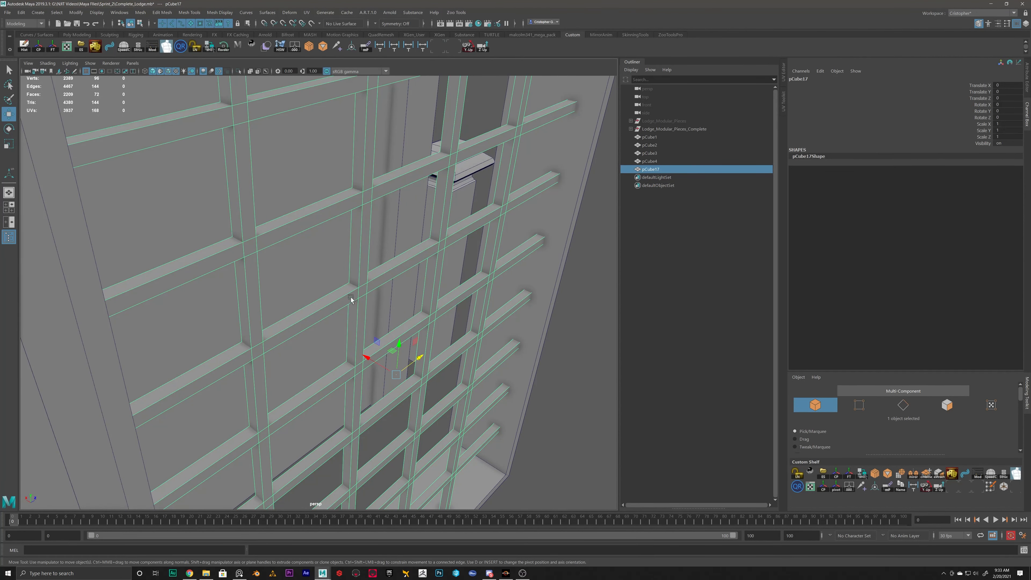
right_click_drag(337, 303, 338, 324)
left_click(338, 301)
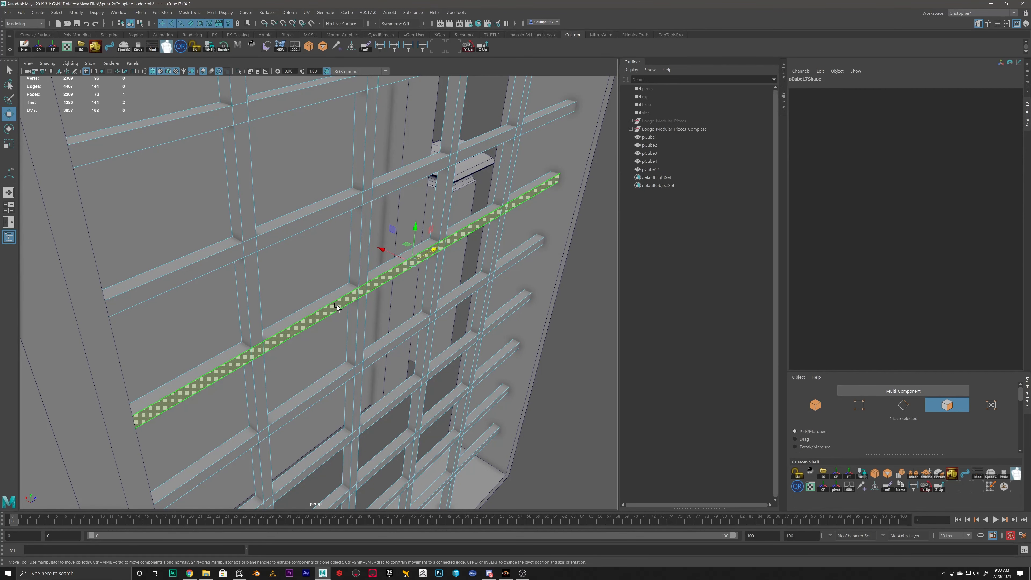
left_click(322, 228, "shift")
left_click(306, 104, "shift")
left_click(334, 382, "shift")
key("ctrl+z")
left_click(333, 384, "shift")
middle_click_drag(396, 378, 411, 255, "alt")
left_click(345, 326, "shift")
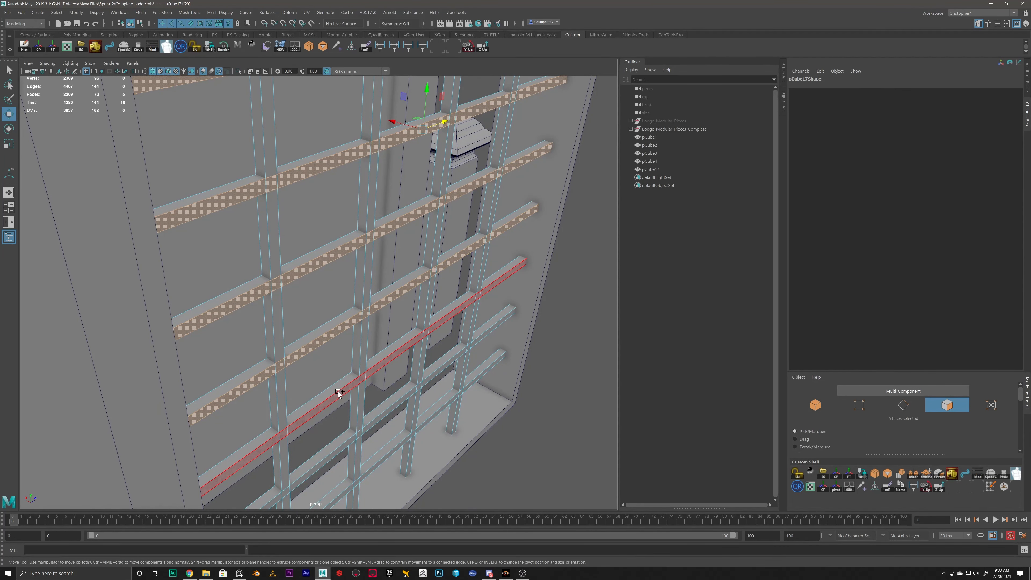
left_click(338, 393, "shift")
middle_click_drag(392, 379, 406, 299, "alt")
left_click(343, 380, "shift")
left_click(344, 430, "shift")
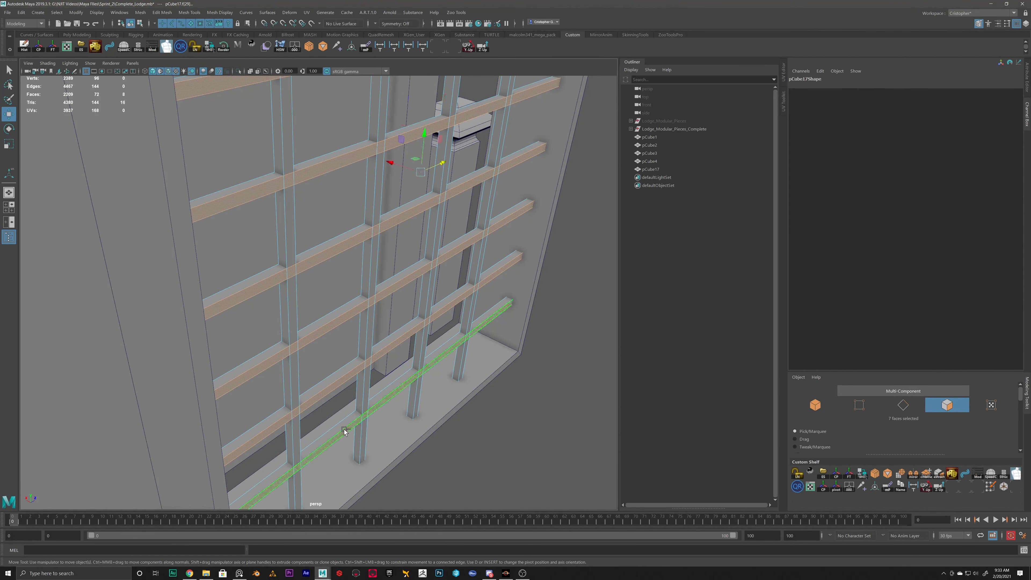
right_click_drag(482, 323, 393, 230, "alt")
middle_click_drag(405, 189, 395, 410, "alt")
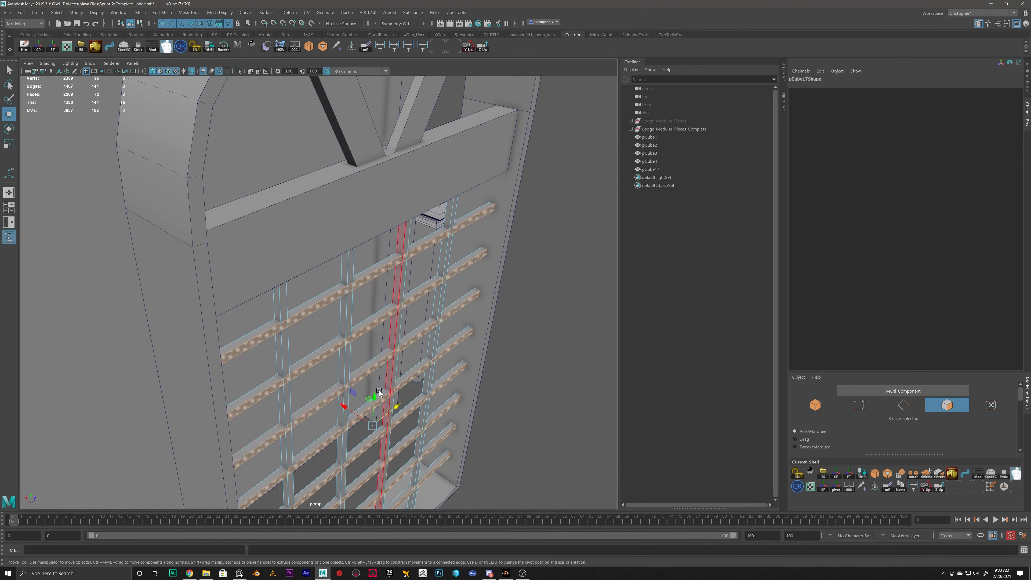
right_click_drag(338, 406, 363, 419, "alt")
middle_click_drag(363, 419, 361, 318, "alt")
right_click_drag(361, 317, 381, 331, "alt")
left_click_drag(365, 365, 361, 363)
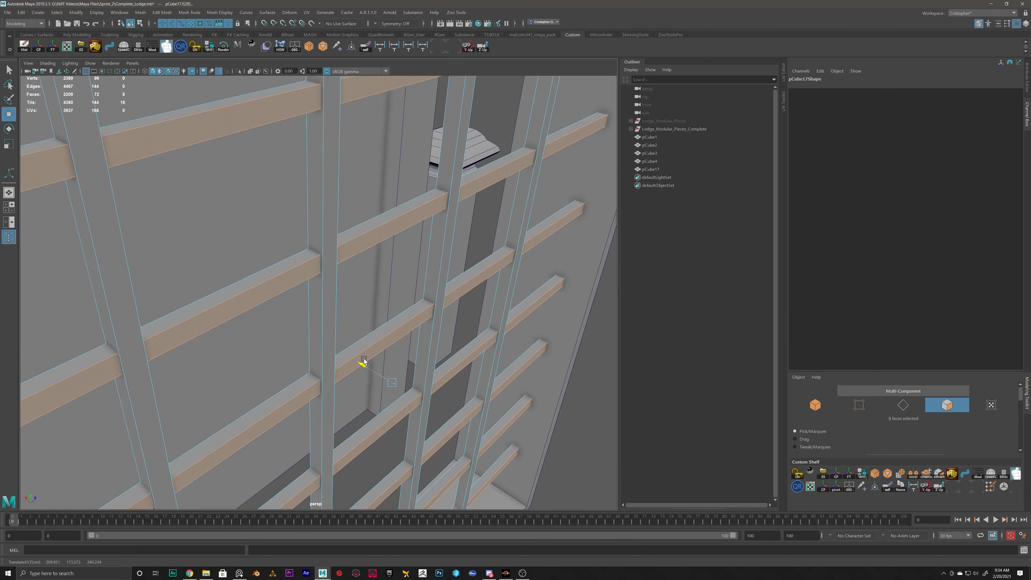
right_click_drag(325, 310, 352, 294)
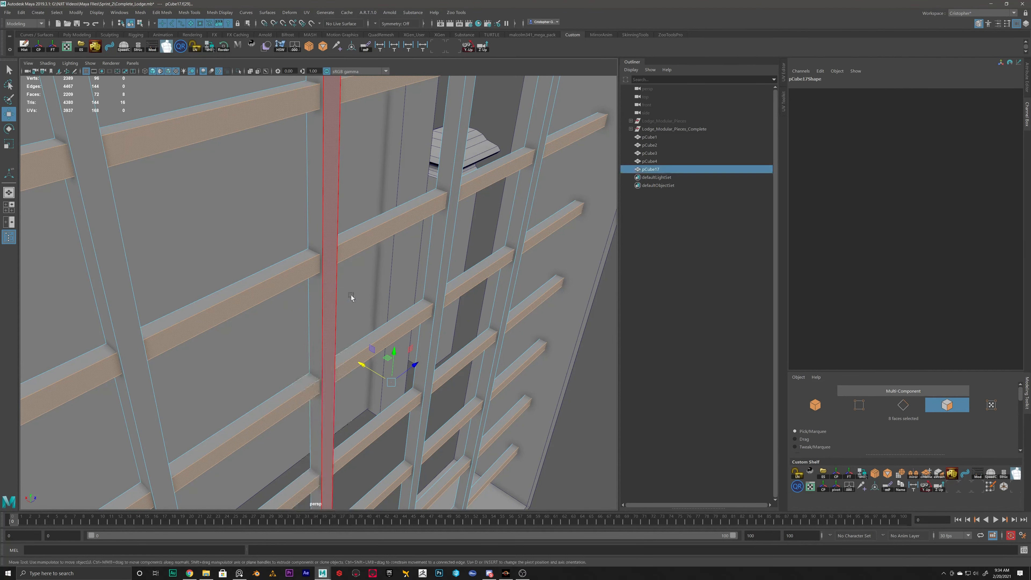
Step: Isolate the grid, select the side faces of all bars, invert the selection, and delete the 24 end-cap faces
scroll(344, 295, "down", 5)
scroll(345, 297, "down", 4)
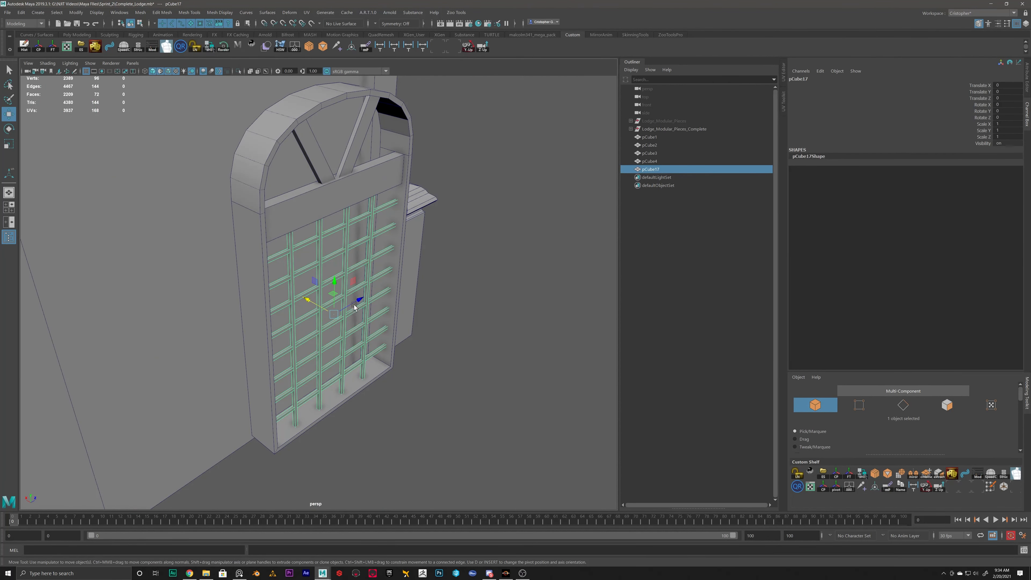
left_click_drag(426, 214, 522, 189, "alt")
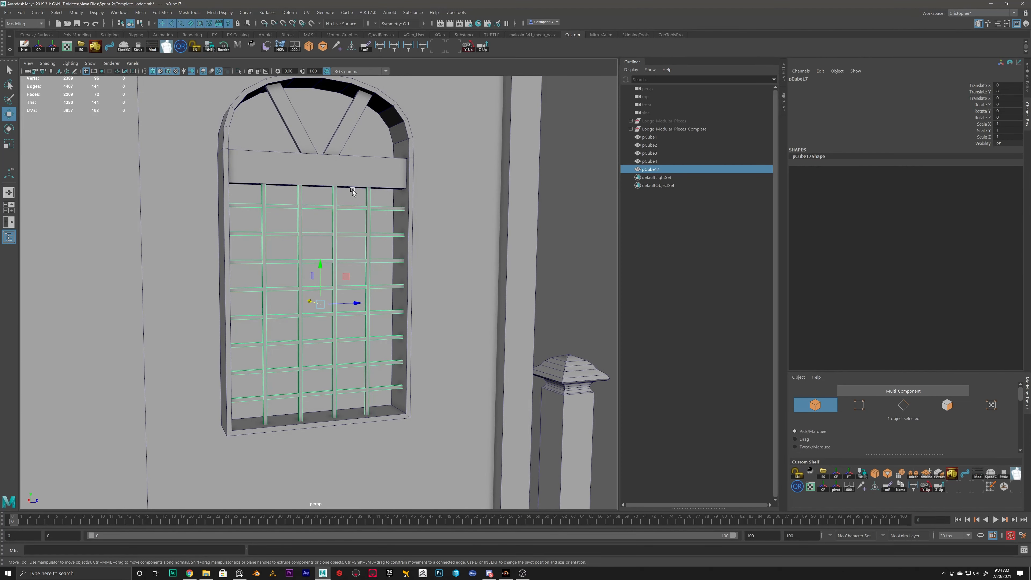
left_click(239, 71)
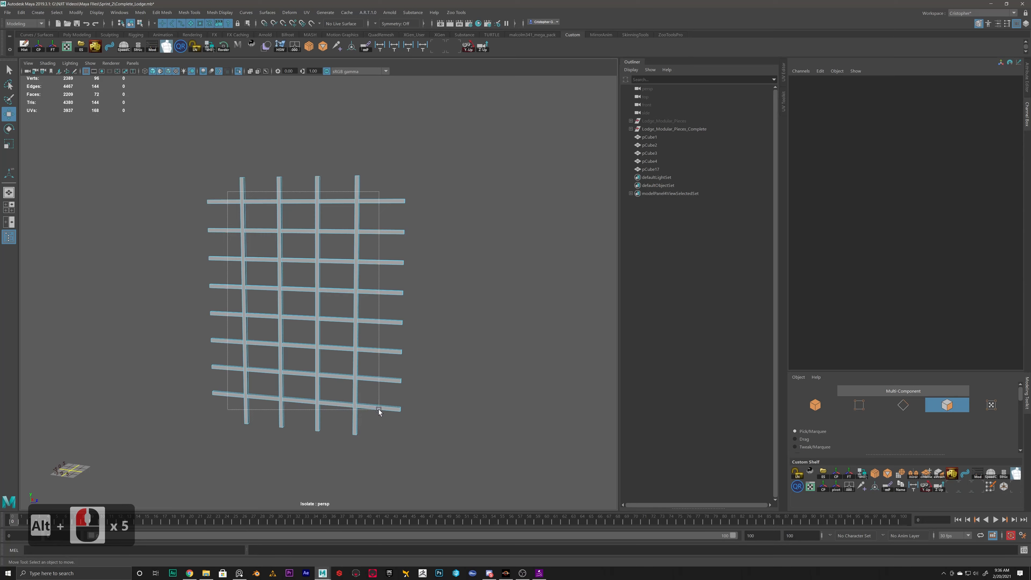
left_click(379, 409)
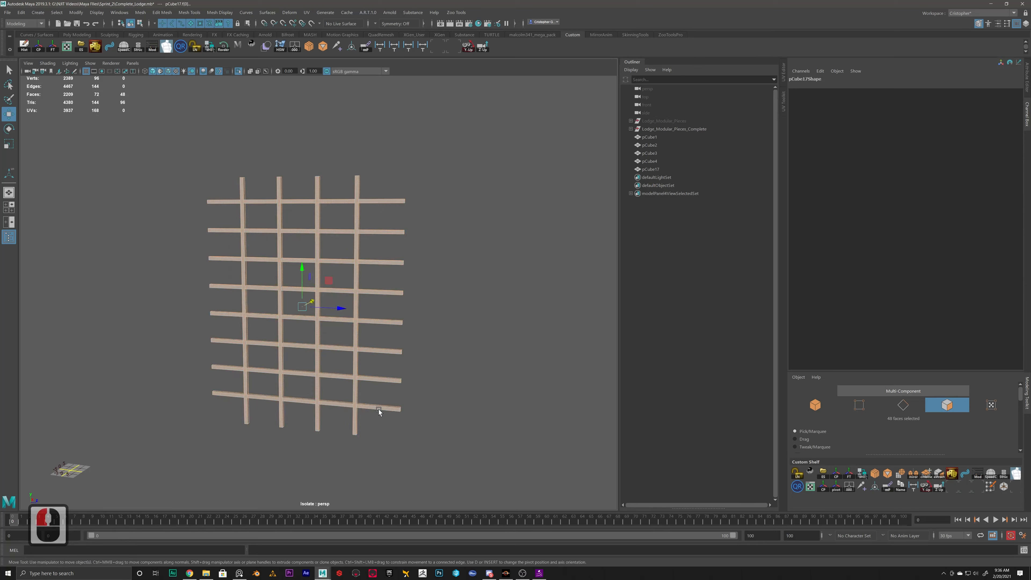
left_click_drag(379, 410, 351, 211, "alt")
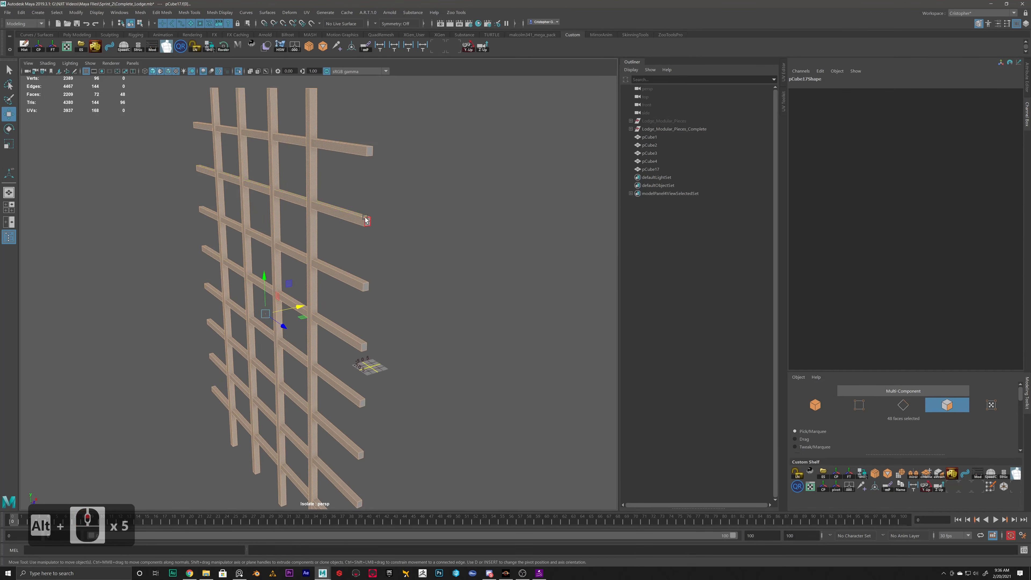
left_click_drag(379, 290, 435, 286, "alt")
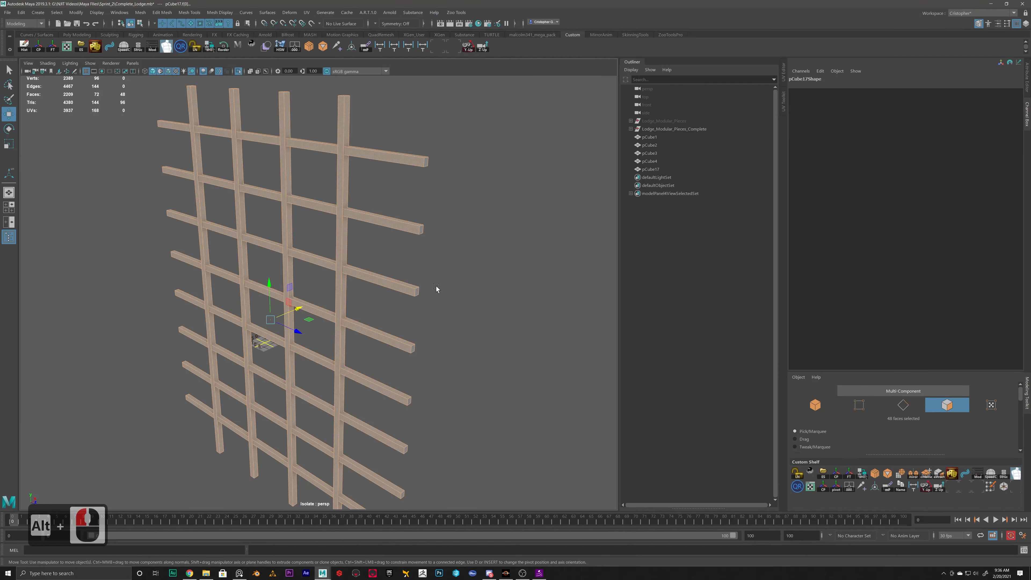
key("ctrl+shift+i")
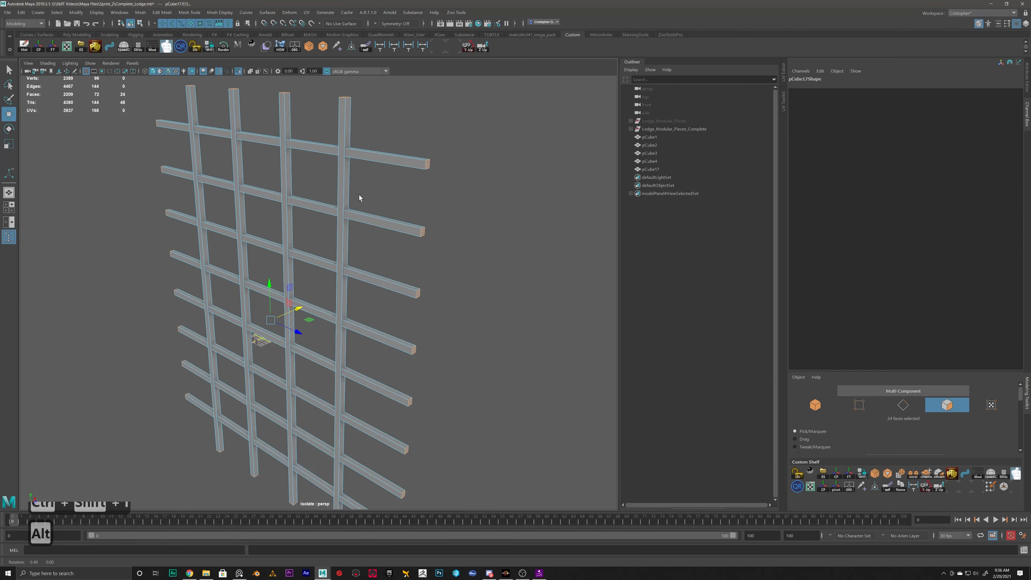
left_click_drag(359, 196, 363, 198, "alt")
key("Delete")
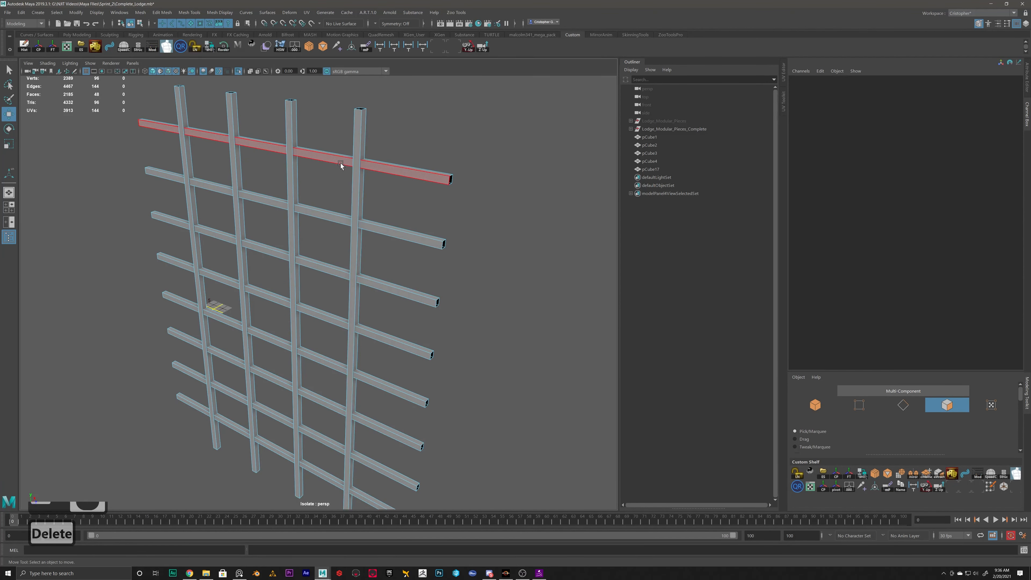
Step: Return to object mode, delete the grid's construction history, and show the rest of the lodge again
right_click_drag(340, 166, 452, 129)
key("alt+shift+d")
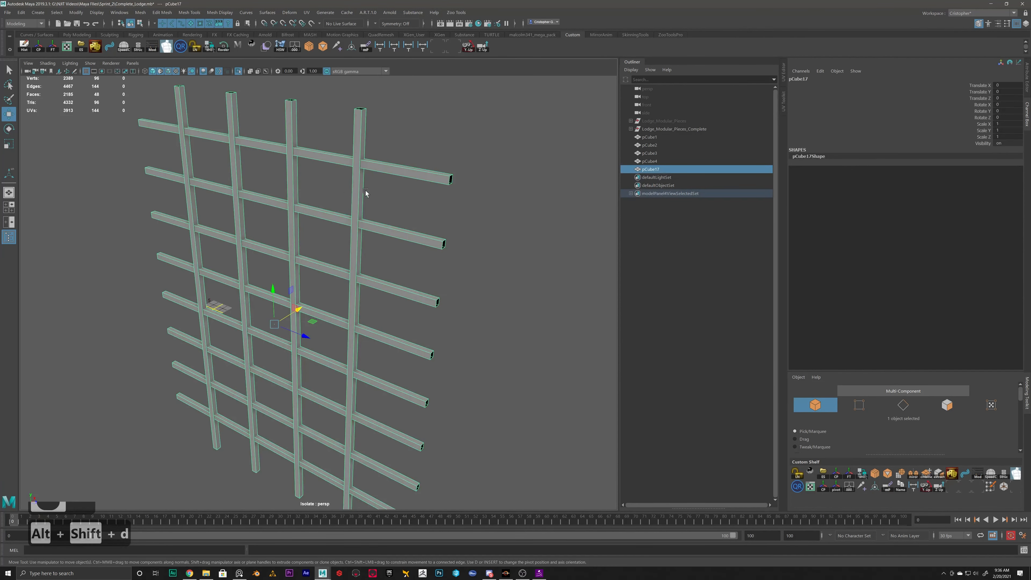
left_click(432, 124)
left_click(240, 74)
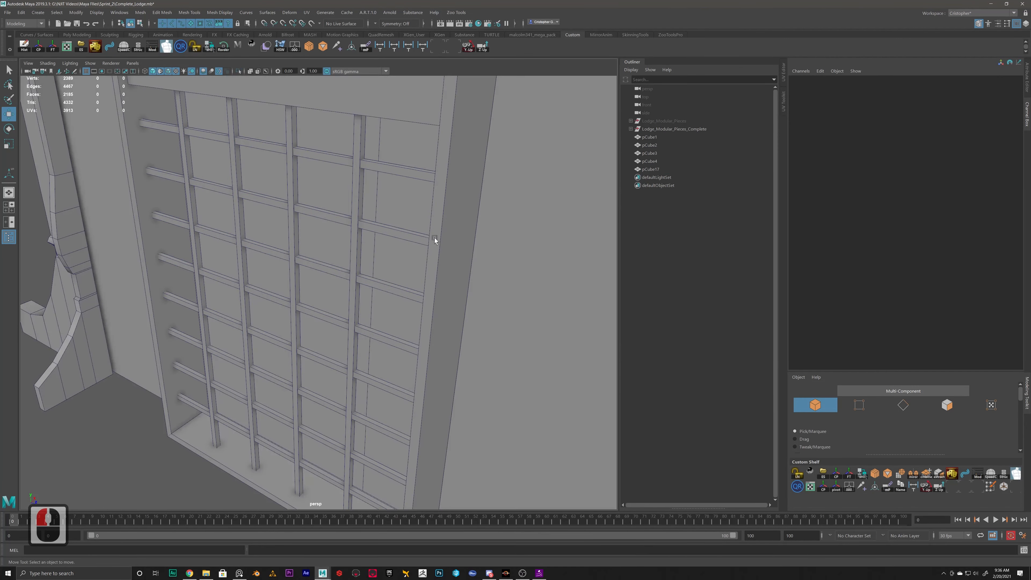
Step: Create a new polygon cube for the next part of the window
scroll(435, 238, "down", 5)
left_click_drag(298, 229, 212, 174, "alt")
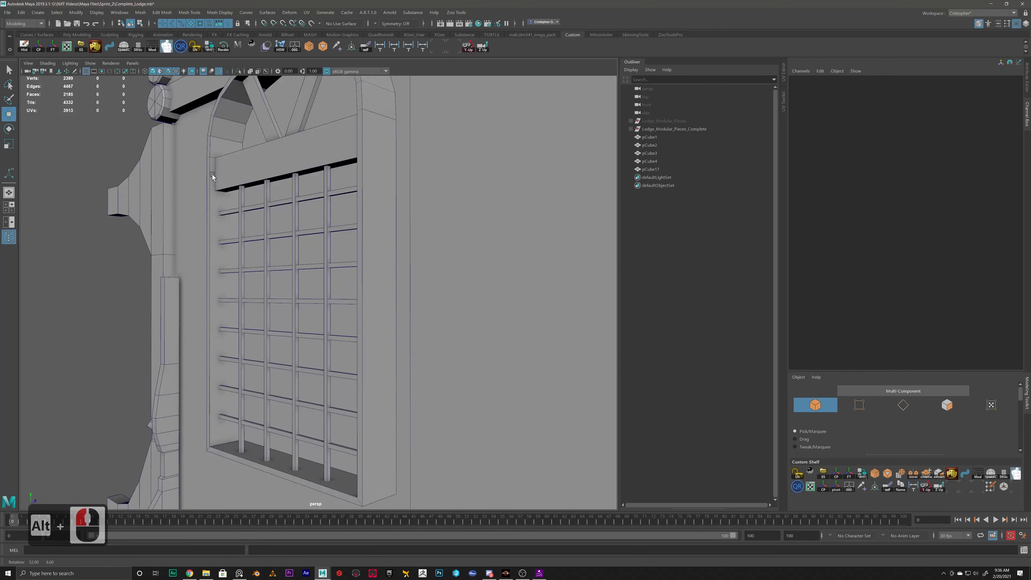
left_click_drag(183, 211, 281, 281, "alt")
scroll(343, 316, "down", 6, "alt")
left_click_drag(361, 340, 447, 348, "alt")
right_click(436, 315, "shift")
left_click(429, 334)
Step: Move the new cube from the origin to the arched window, snapping it near the frame and offsetting it in front
scroll(310, 377, "down", 9)
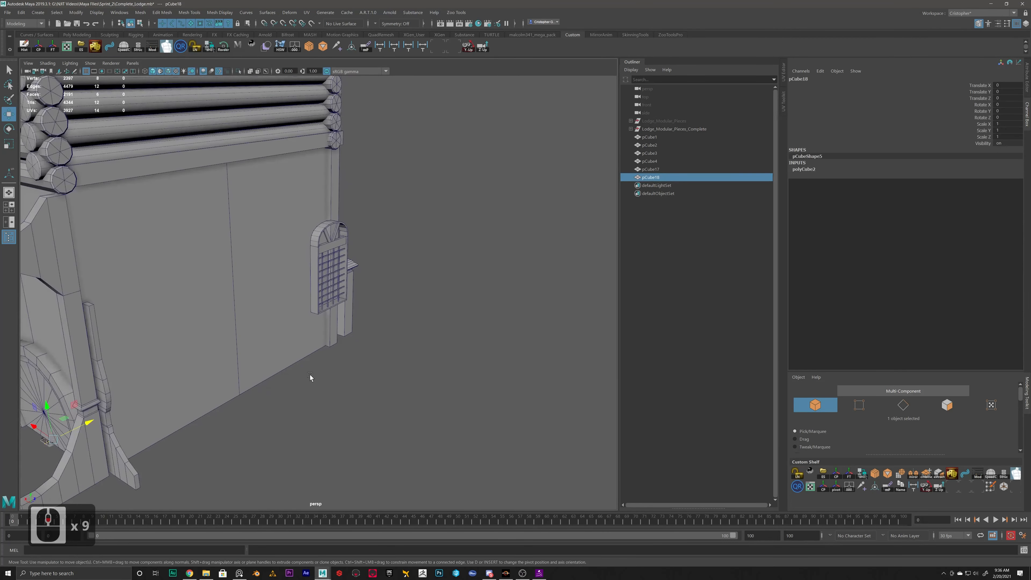
key("v")
left_click_drag(53, 440, 249, 354)
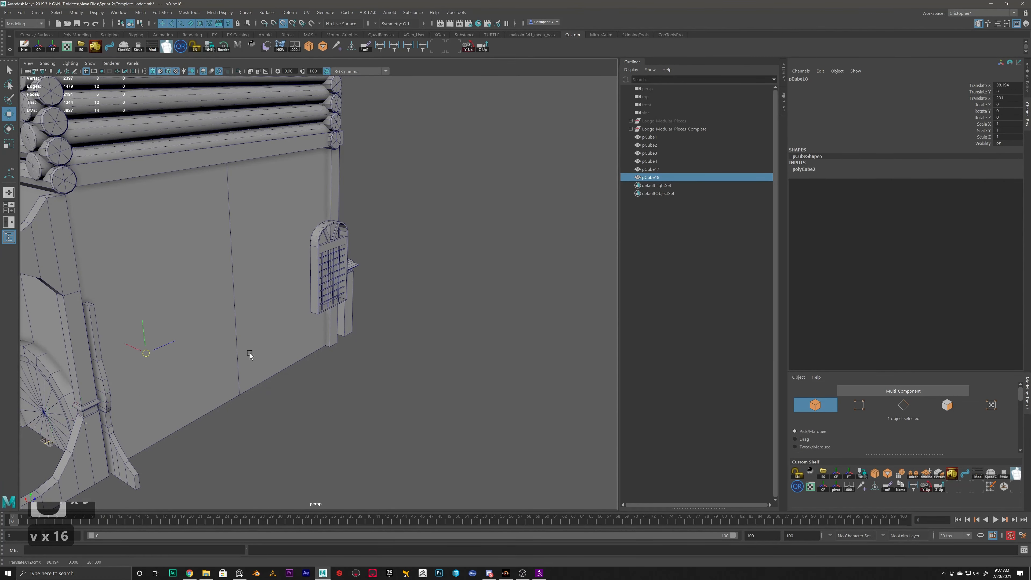
scroll(333, 333, "up", 14)
left_click_drag(348, 347, 275, 366, "alt")
left_click_drag(357, 372, 328, 366)
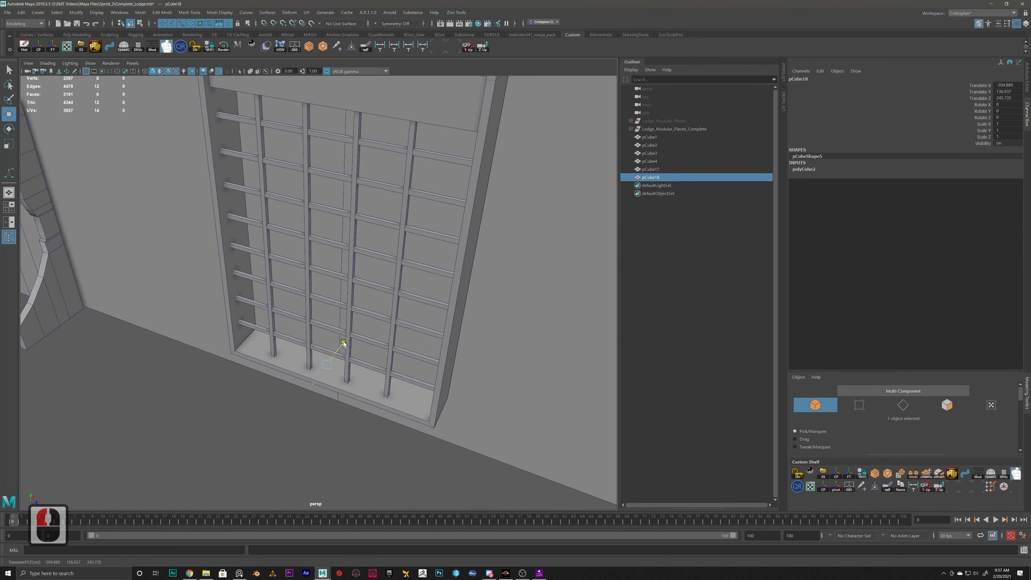
Step: Centre the cube on the window in the side view and scale it uniformly to about 54.77, matching the frame's inner width
key("space")
key("space")
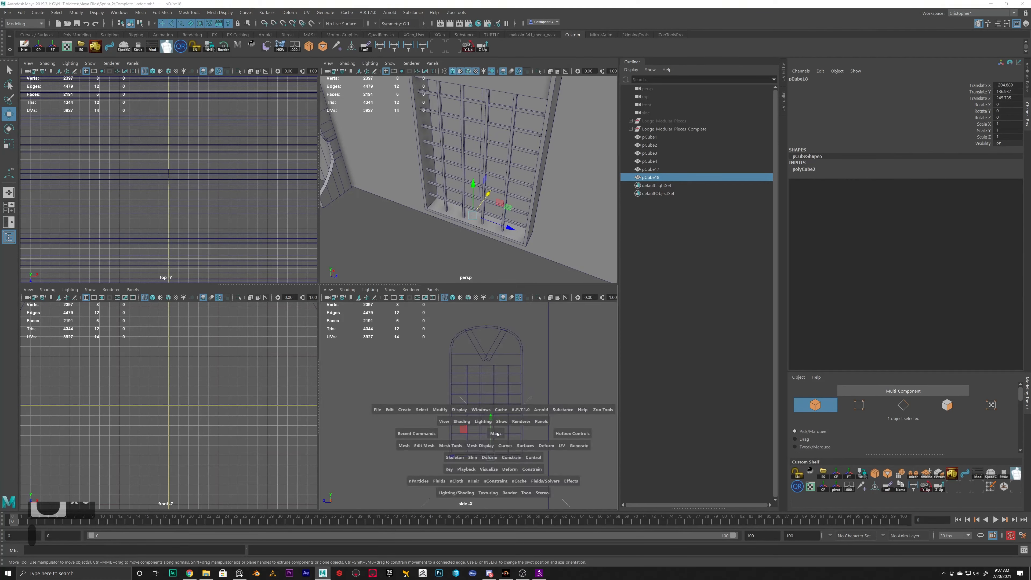
left_click_drag(370, 356, 469, 284)
key("r")
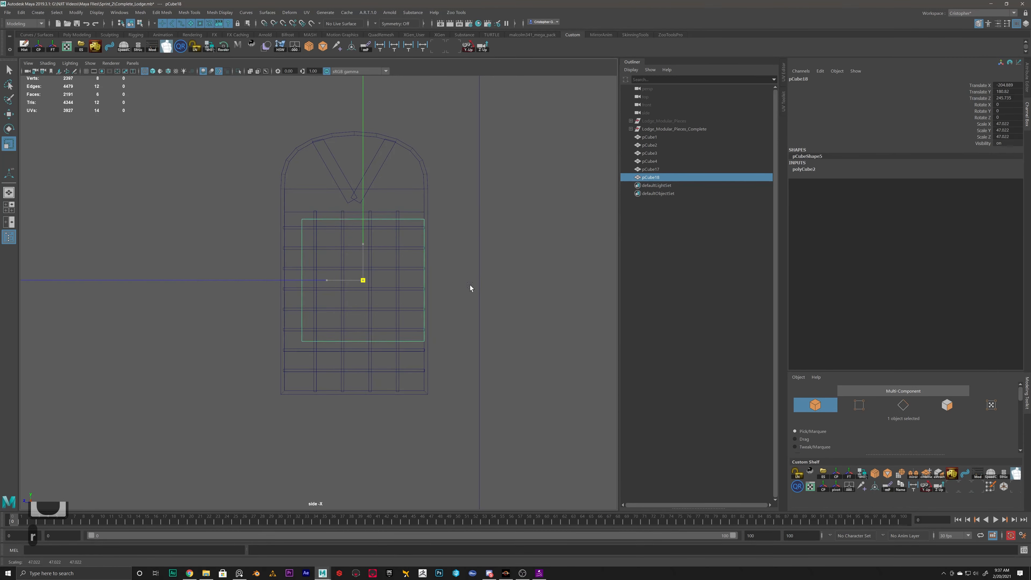
key("w")
left_click_drag(325, 280, 355, 279)
key("r")
key("w")
key("r")
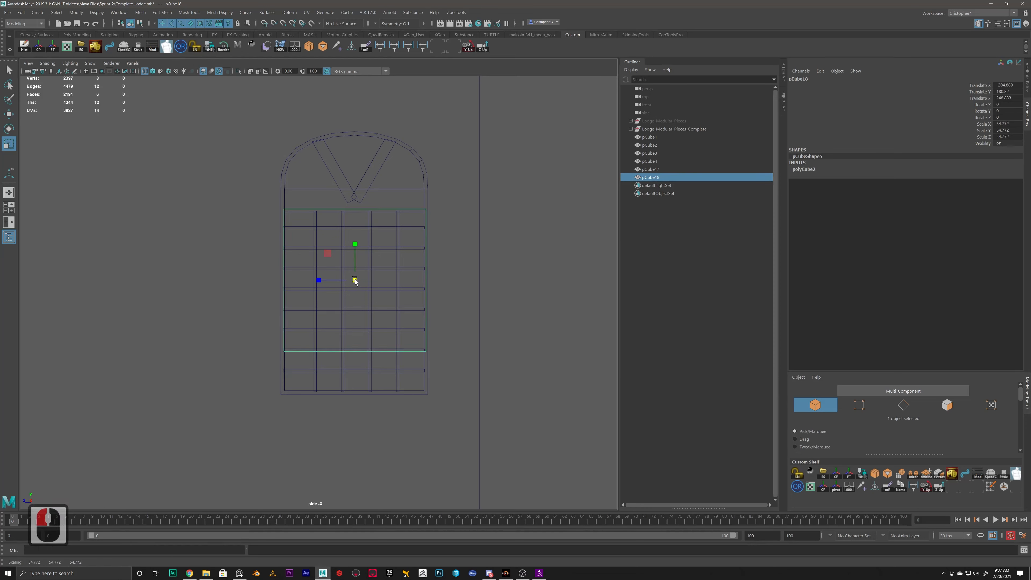
Step: Move the cube's bottom, side and top vertices to fit the window opening, from the sill up to the base of the arch
right_click_drag(502, 299, 461, 294)
left_click_drag(514, 307, 207, 367)
key("w")
left_click_drag(354, 313, 356, 352)
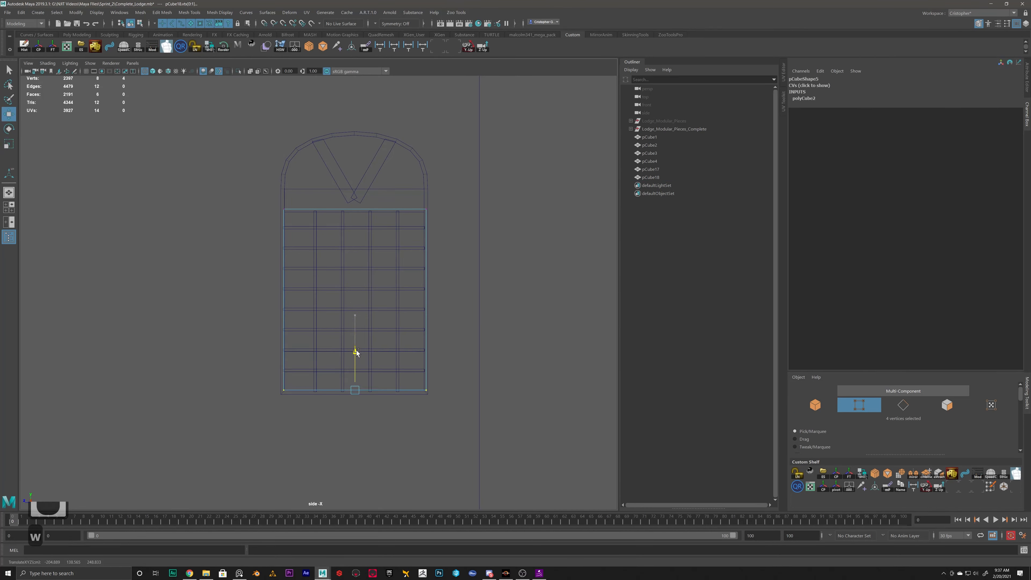
left_click_drag(310, 180, 257, 401)
left_click_drag(243, 300, 241, 300)
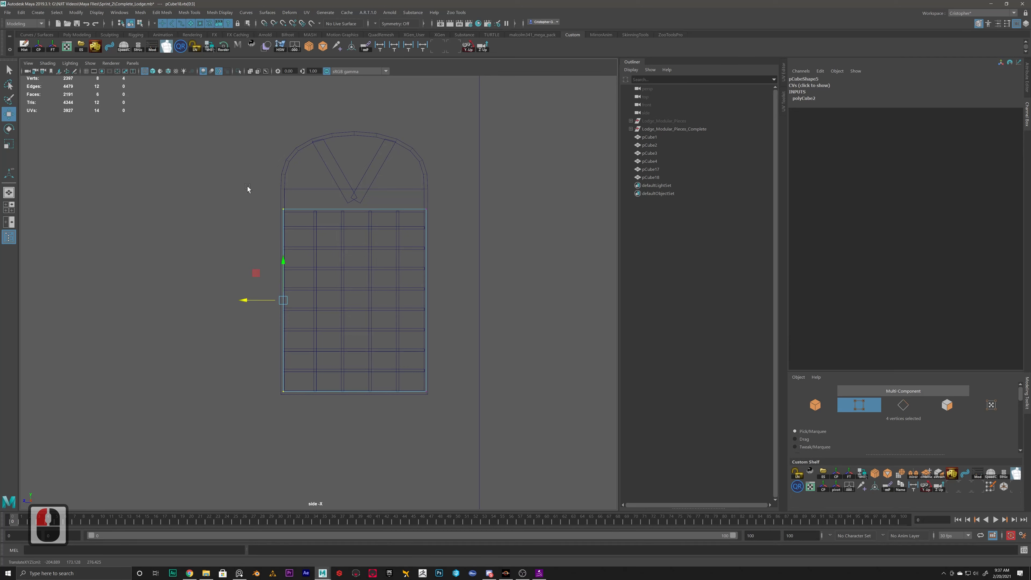
left_click_drag(248, 188, 499, 252)
left_click_drag(357, 168, 350, 163)
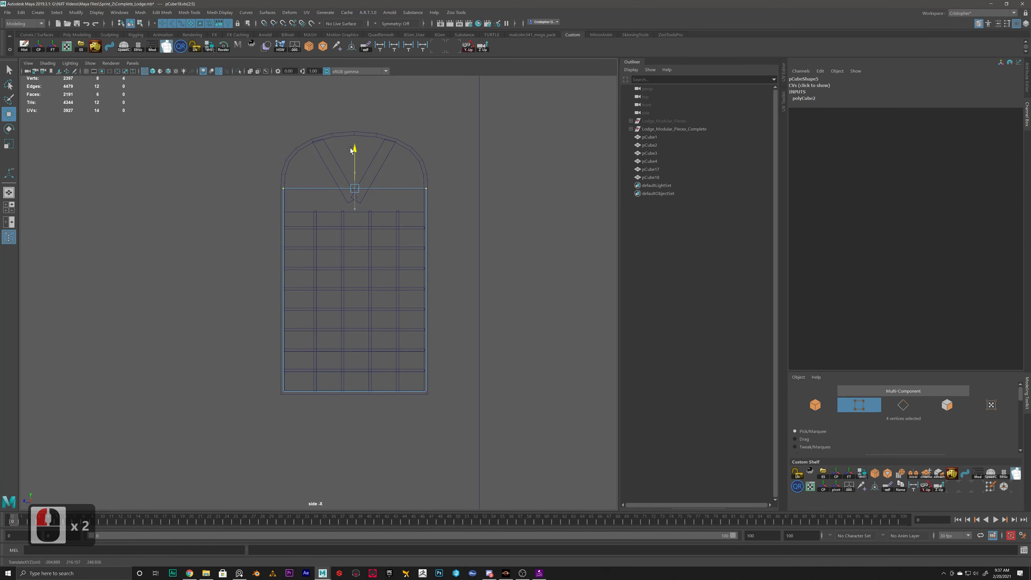
Step: Delete the top and bottom faces of the resized cube
key("space")
key("space")
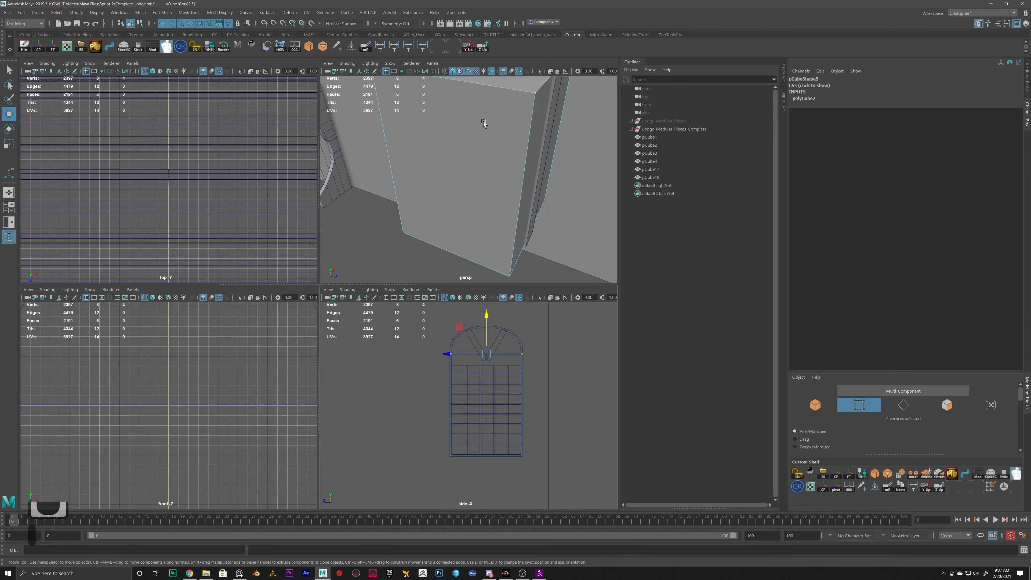
left_click_drag(486, 130, 328, 151, "alt")
scroll(328, 151, "down", 4, "alt")
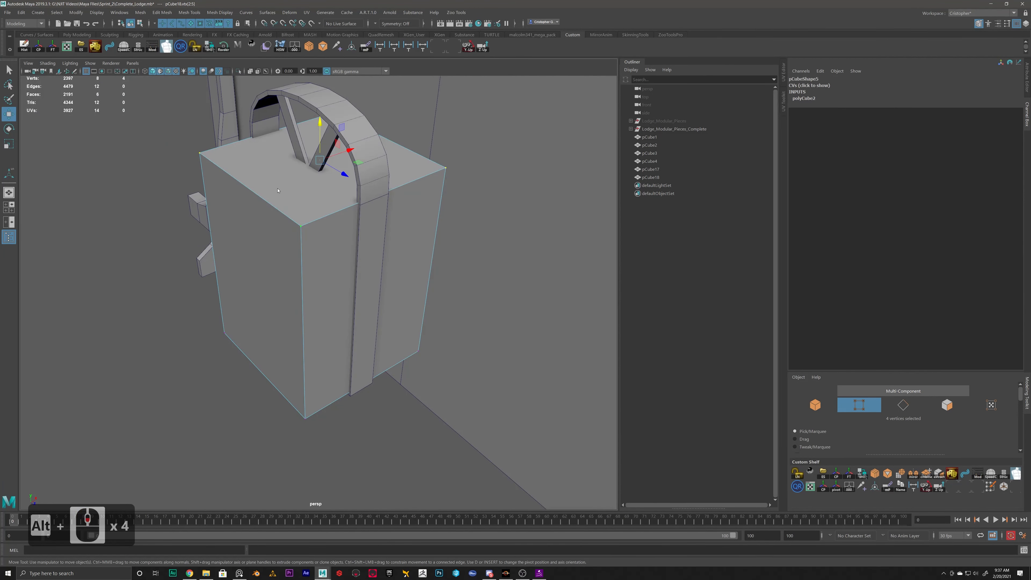
right_click_drag(278, 190, 284, 210)
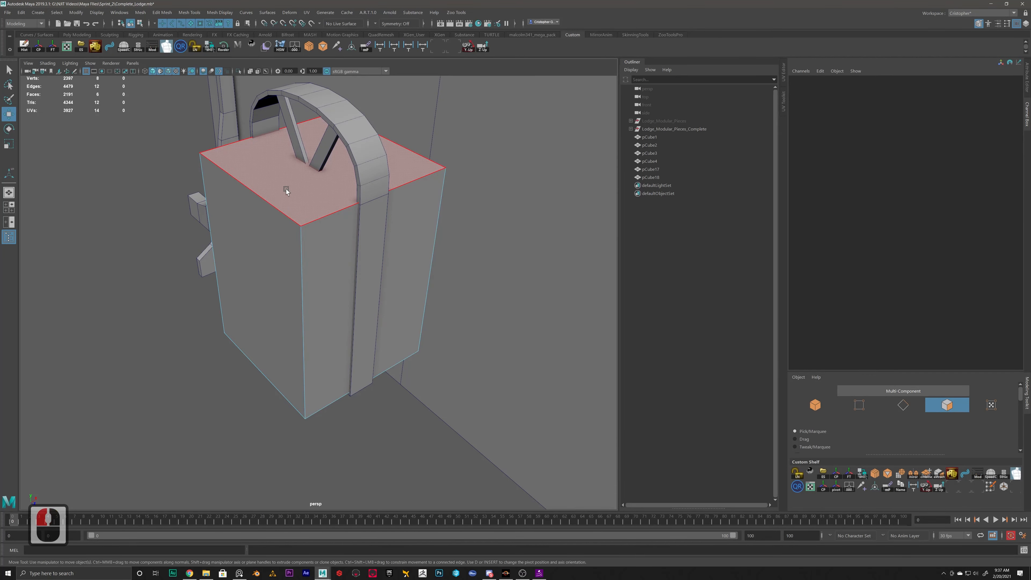
left_click(286, 191)
key("Delete")
left_click_drag(322, 387, 306, 307, "alt")
left_click(271, 245)
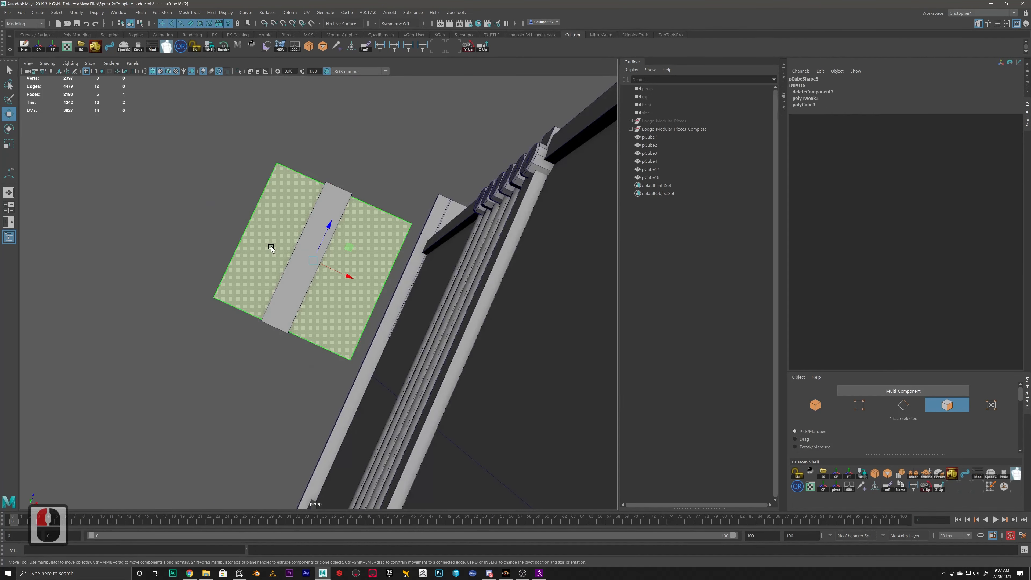
key("Delete")
Step: Insert two evenly spaced vertical edge loops across the box's front face
left_click_drag(271, 246, 366, 241, "alt")
middle_click_drag(366, 242, 382, 306, "alt")
mouse_move(366, 274)
left_mouse_down("alt")
mouse_move(380, 274)
mouse_move(360, 270)
left_mouse_up("alt")
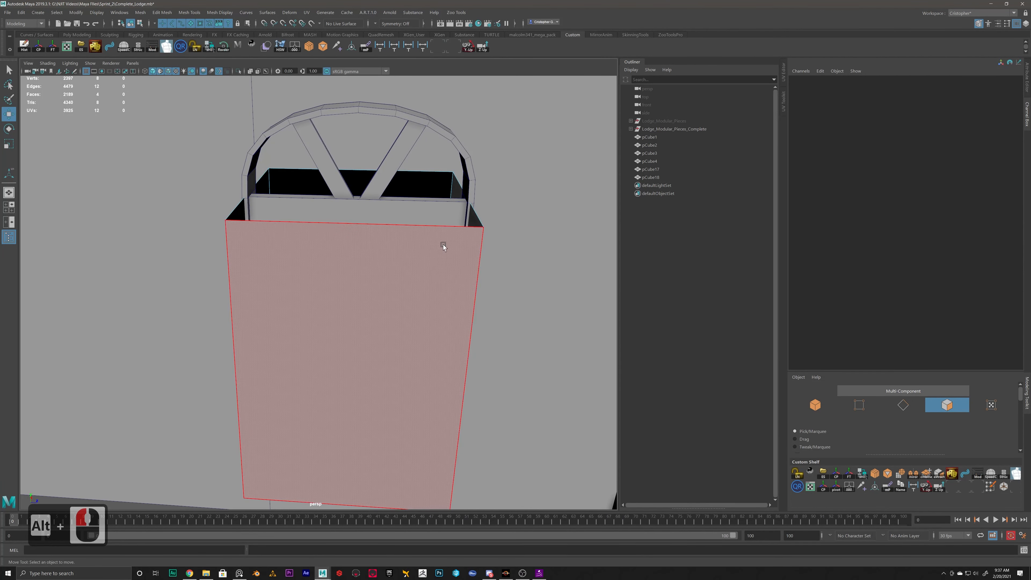
right_click_drag(443, 247, 483, 232)
left_click_drag(371, 299, 430, 299, "alt")
left_click(456, 282)
right_click_drag(429, 298, 377, 312, "shift")
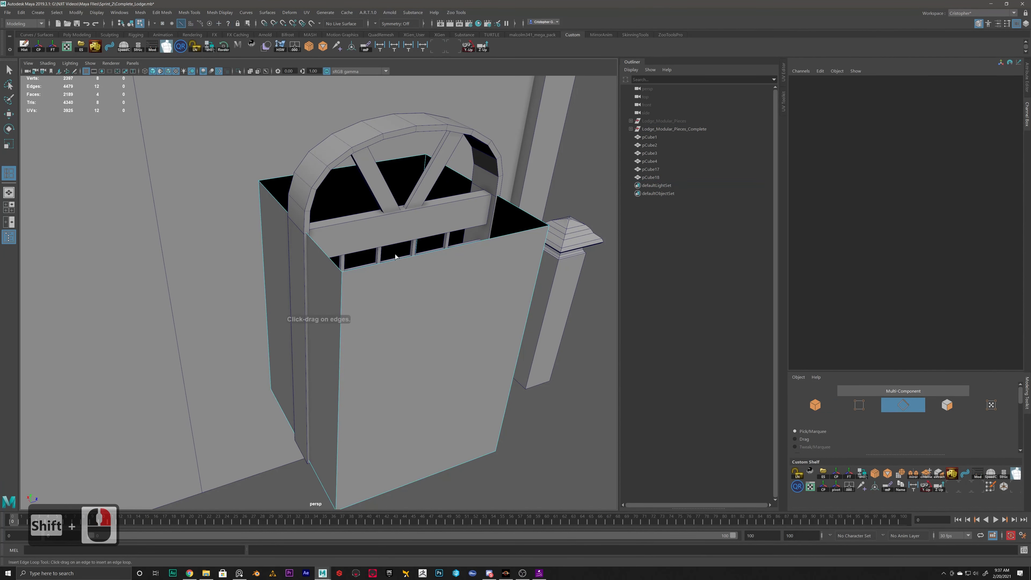
left_click_drag(412, 259, 406, 261)
key("ctrl+z")
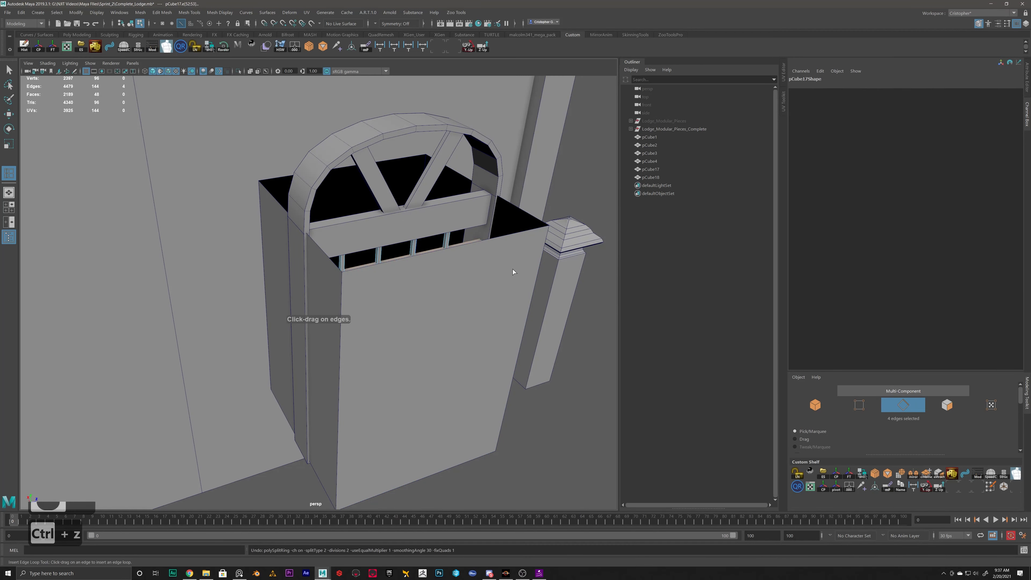
left_click_drag(515, 245, 500, 260, "alt")
left_click(518, 295)
left_click_drag(519, 296, 462, 299)
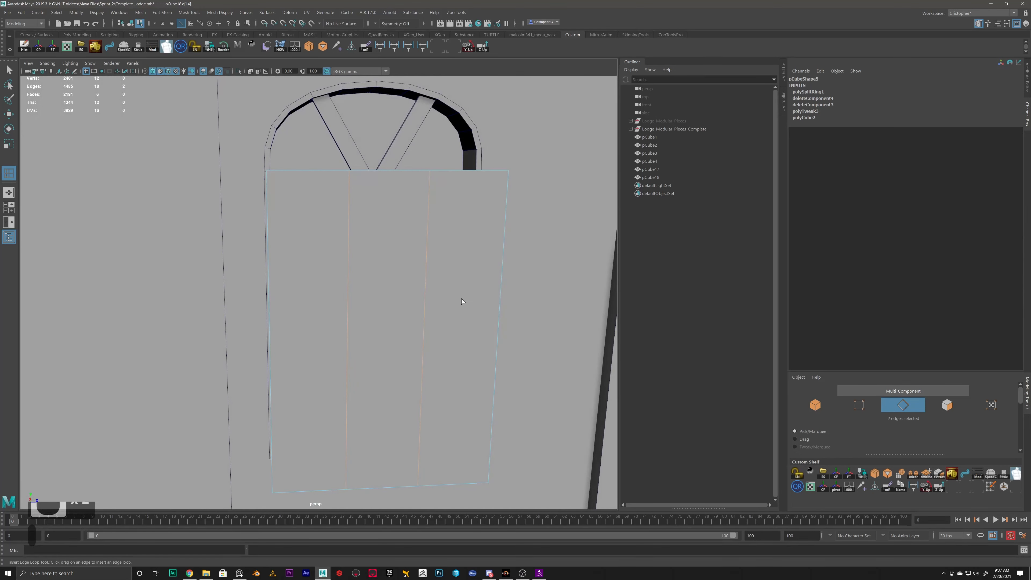
Step: Raise the top vertices of the two inserted edges in the side view until they meet the inside of the arch's crown
key("space")
key("space")
scroll(396, 227, "up", 14)
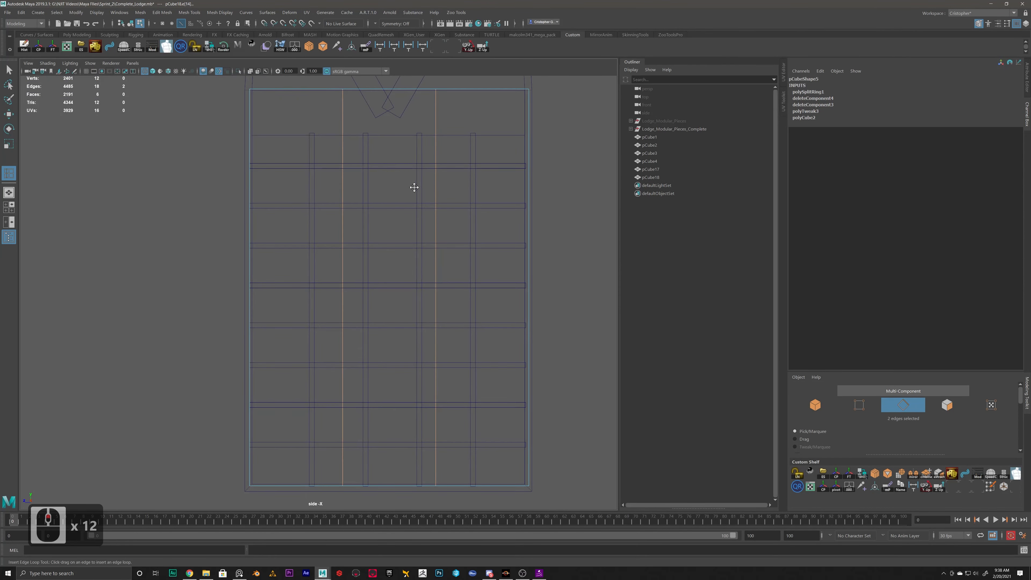
key("w")
right_click_drag(353, 171, 313, 169)
left_click_drag(329, 145, 521, 221)
left_click_drag(415, 147, 414, 106)
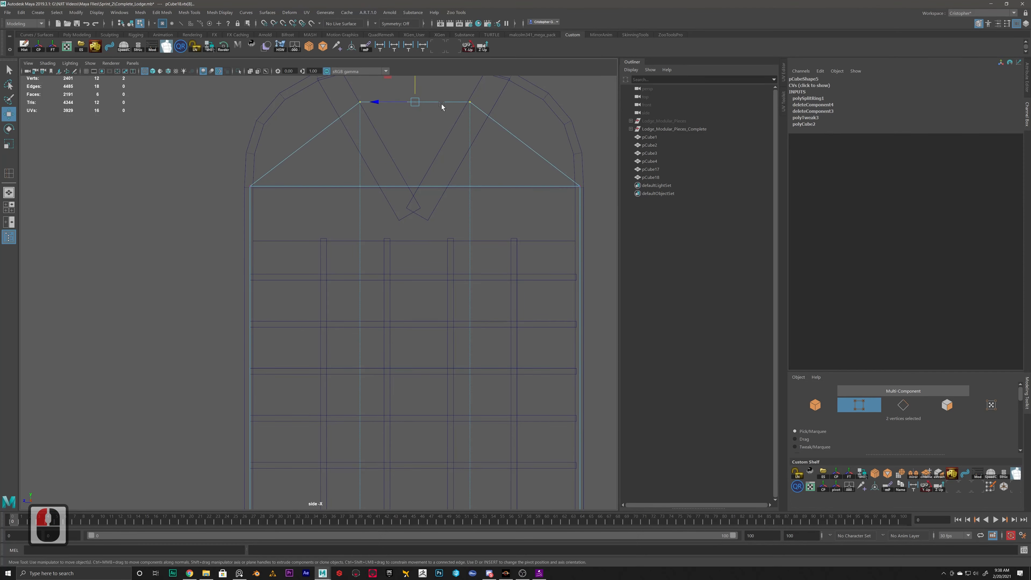
middle_click_drag(482, 138, 422, 150, "alt")
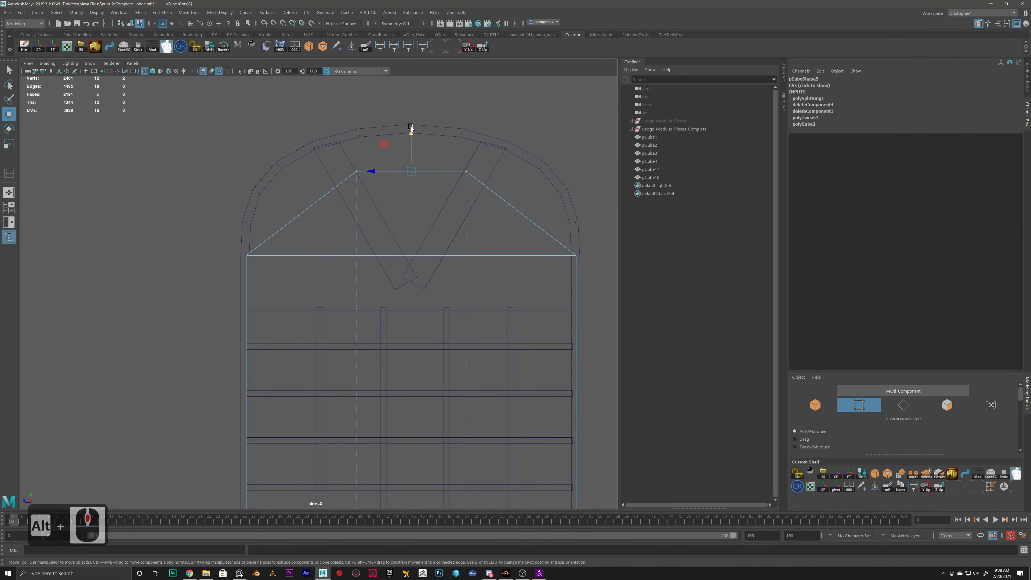
left_click_drag(411, 129, 410, 92)
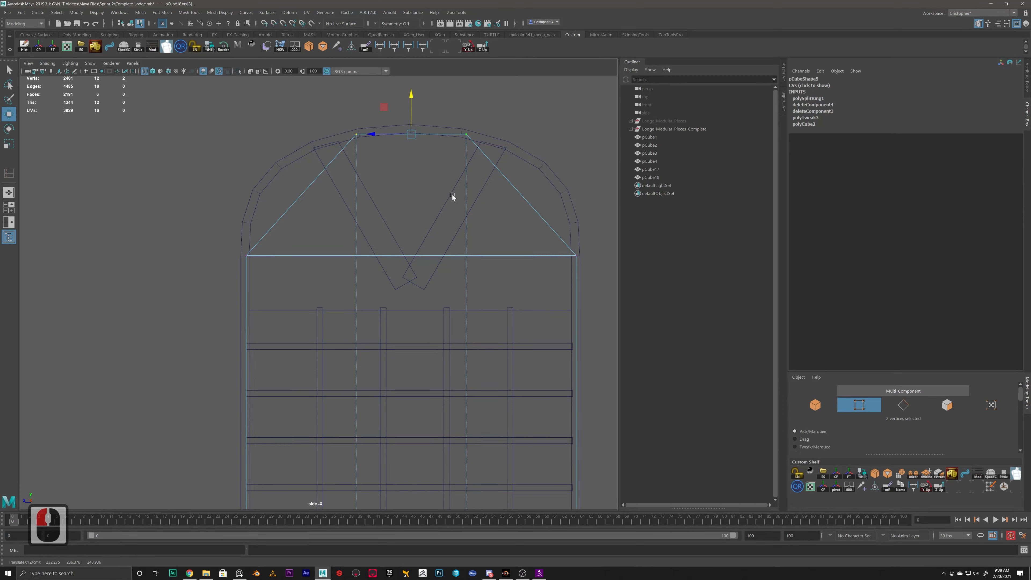
Step: Delete the box's back and side faces, keeping only the subdivided front panel, and return to object mode
key("space")
key("space")
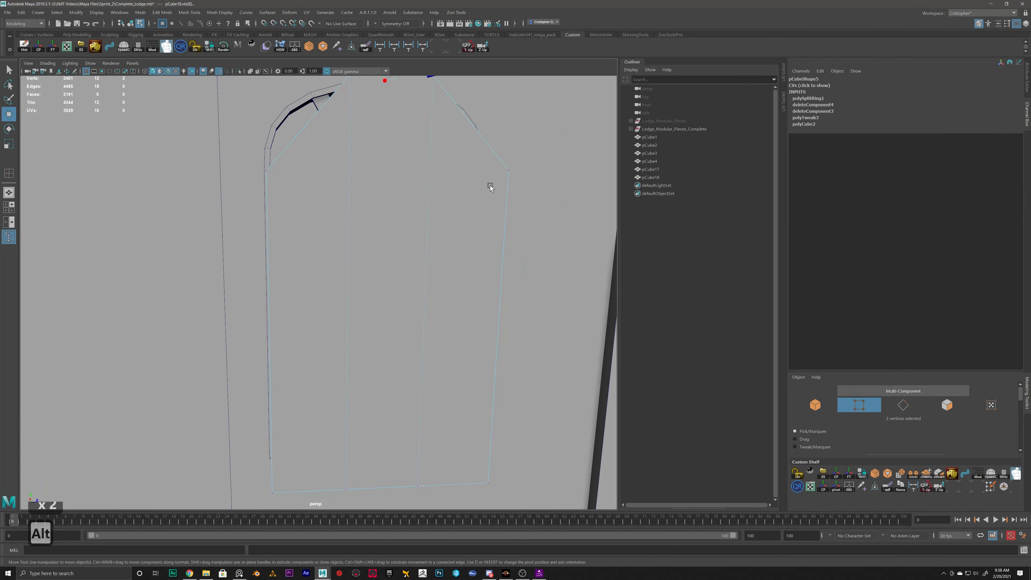
left_click_drag(490, 186, 230, 227, "alt")
right_click_drag(317, 196, 317, 221)
left_click_drag(399, 89, 239, 518)
key("Delete")
right_click_drag(130, 218, 150, 197)
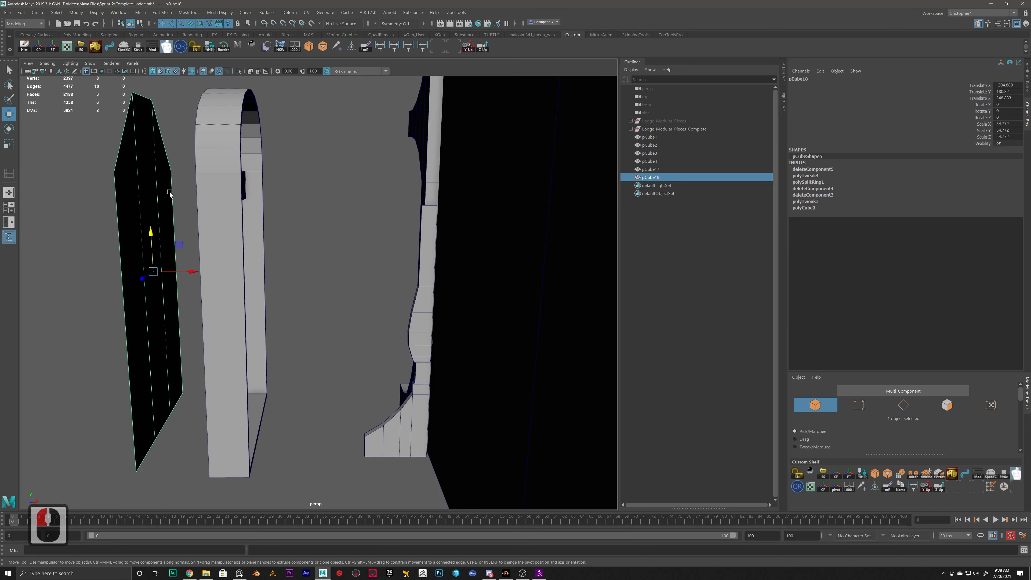
Step: Center the panel's pivot and move the panel along X into the window frame, behind the grid and crossbar
left_click(77, 13)
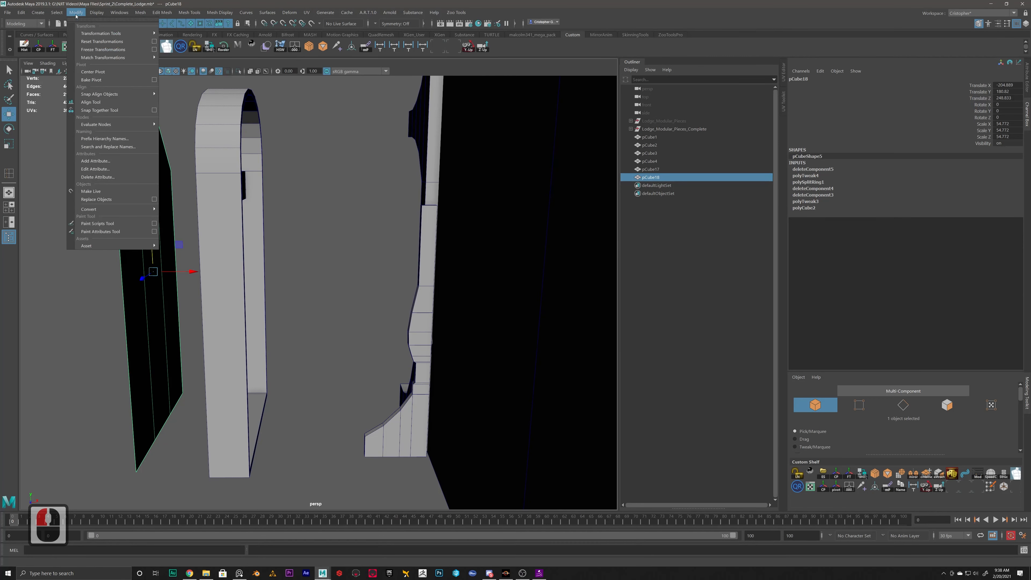
left_click(93, 72)
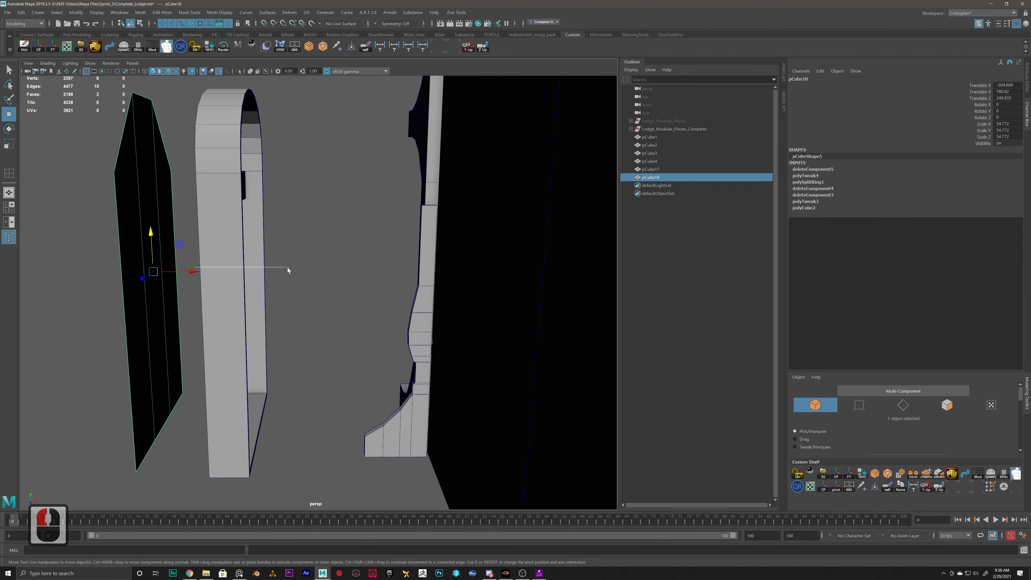
left_click_drag(287, 267, 287, 267)
left_click(137, 232)
left_click_drag(194, 272, 289, 275)
left_click_drag(203, 251, 244, 273, "alt")
left_click_drag(318, 286, 306, 293)
left_click_drag(202, 199, 288, 164, "alt")
right_click_drag(288, 163, 366, 146, "alt")
middle_click_drag(398, 140, 335, 173, "alt")
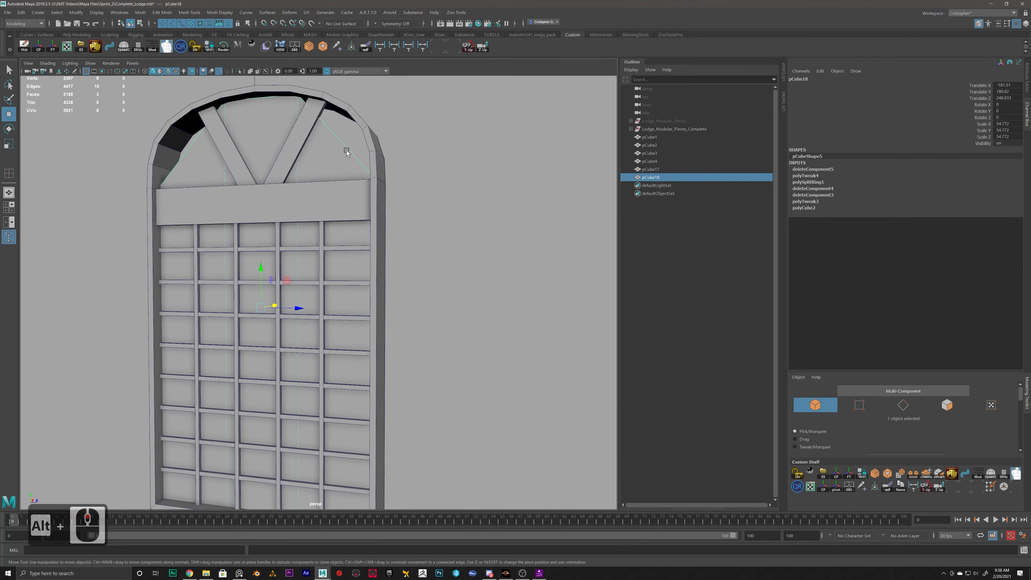
Step: Use Multi-Cut in the side view to add a vertical cut through each of the panel's two outer, sloped sections
right_click(326, 159, "shift")
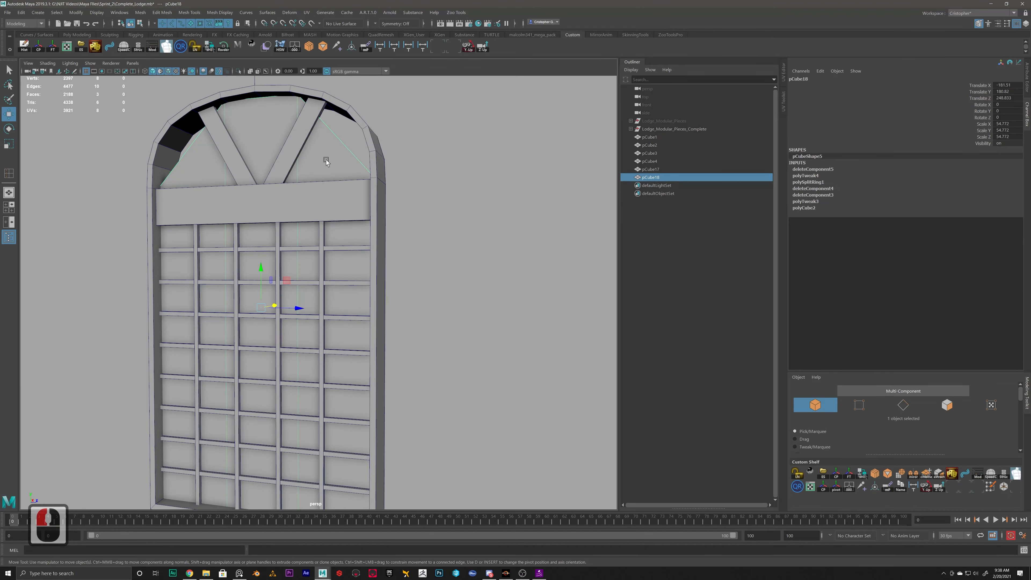
right_click(326, 160, "shift")
right_click_drag(326, 159, 280, 160, "shift")
key("space")
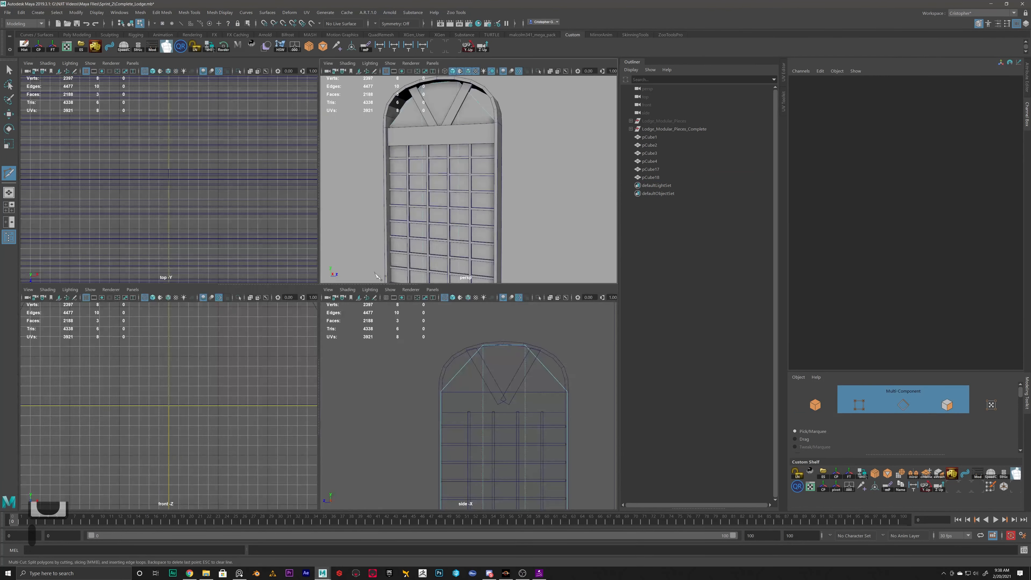
left_click(441, 391)
scroll(386, 264, "up", 2)
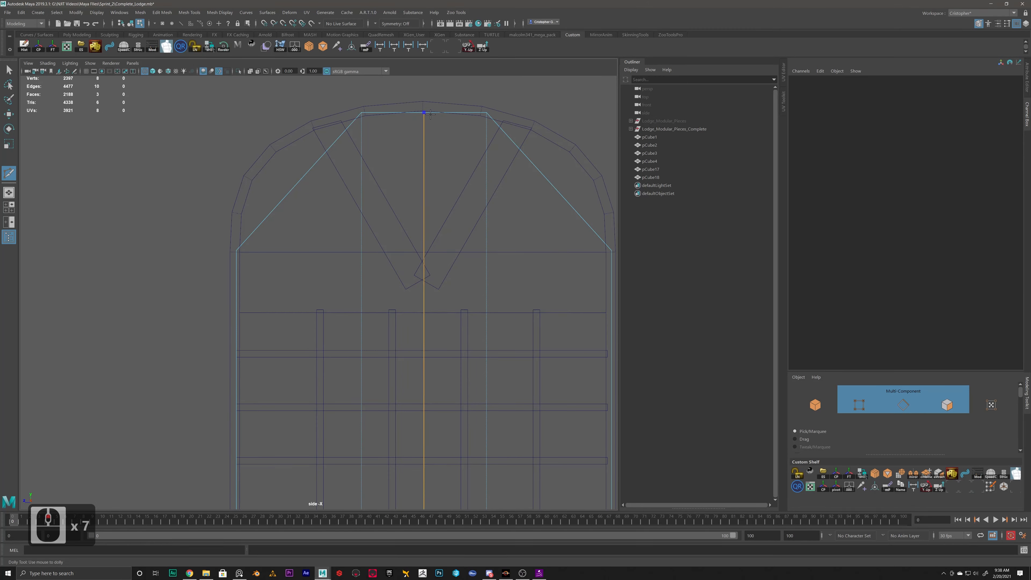
left_click(431, 114, "ctrl")
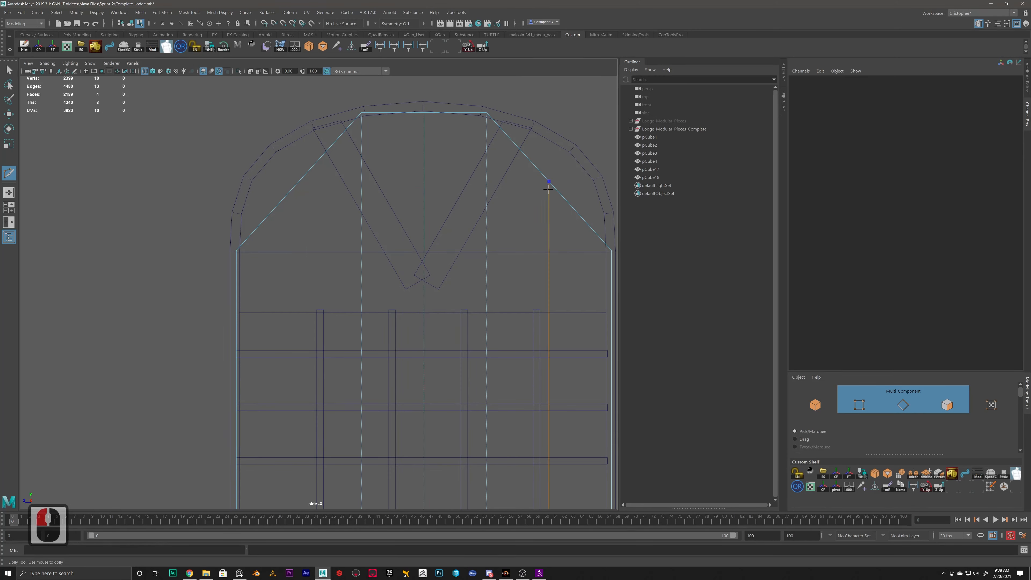
key("ctrl+z")
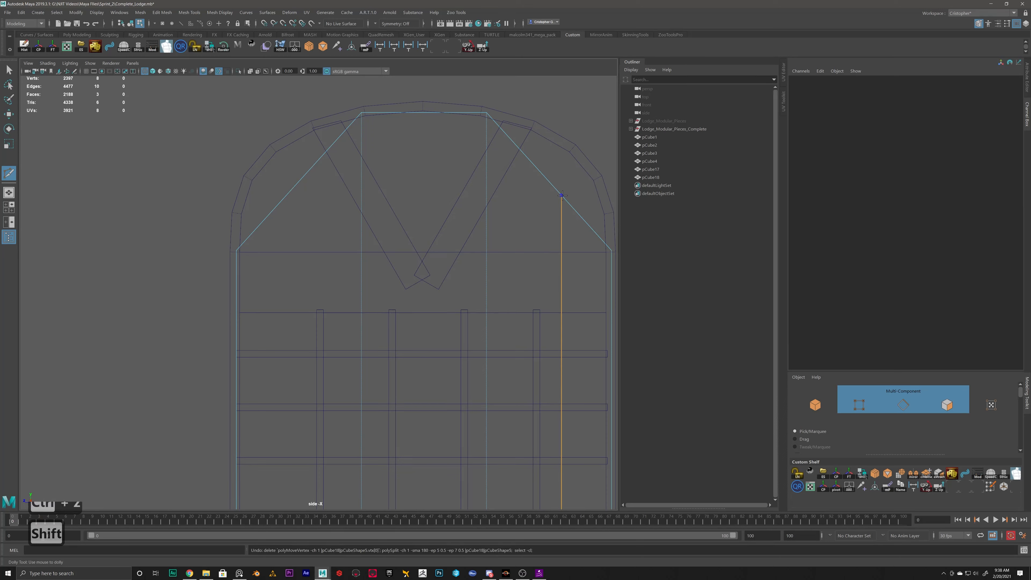
left_click(566, 200, "ctrl+shift")
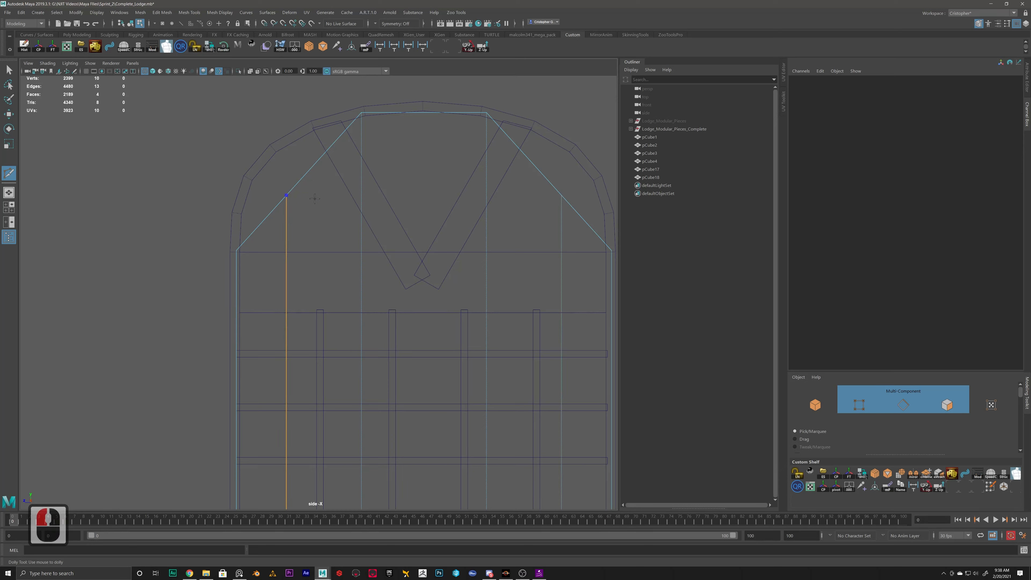
key("ctrl+z")
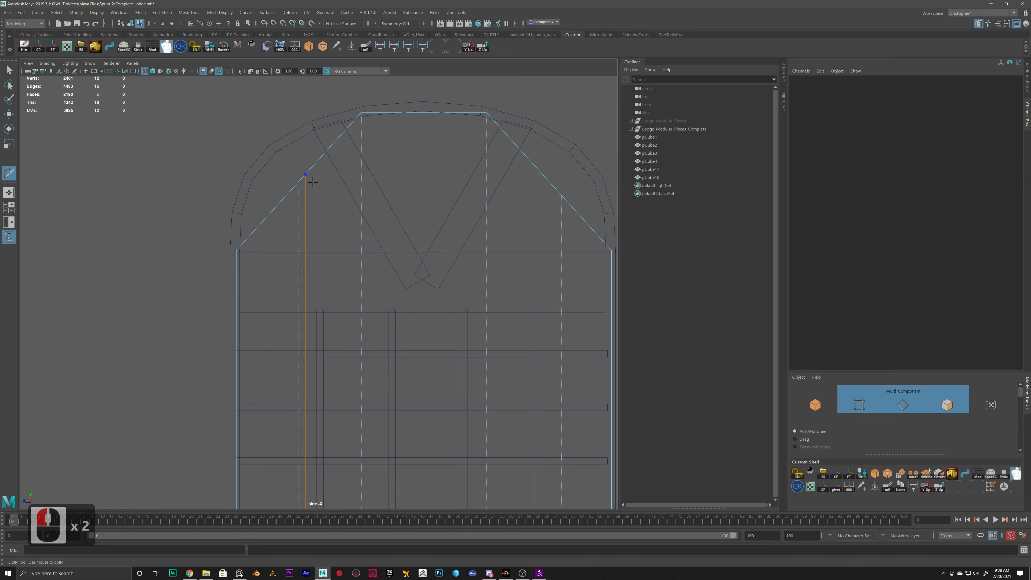
left_click(561, 195)
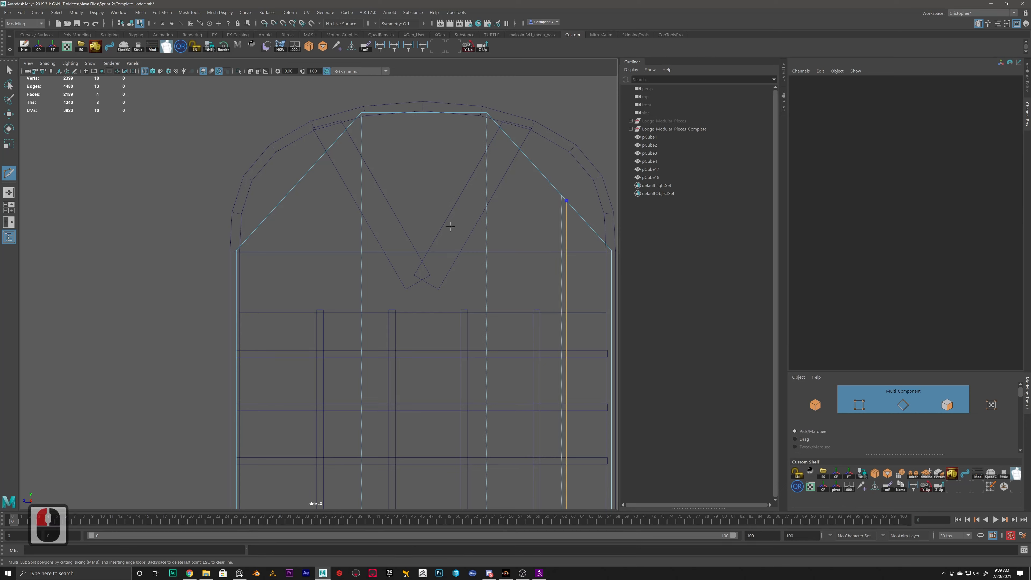
left_click(305, 181)
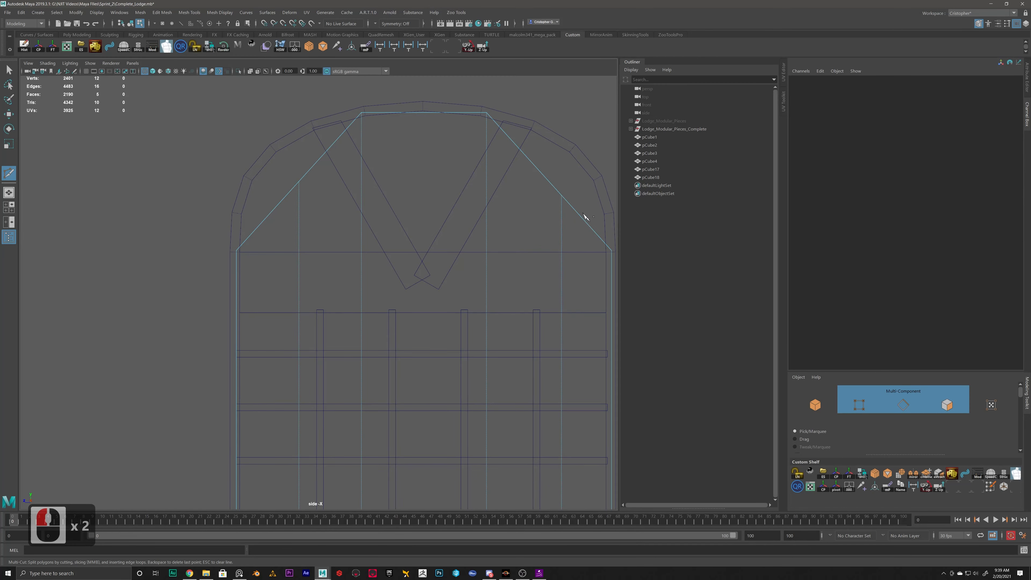
Step: Select the top vertices of the panel's two new vertical cuts and raise them toward the arch
key("w")
right_click_drag(233, 149, 195, 148)
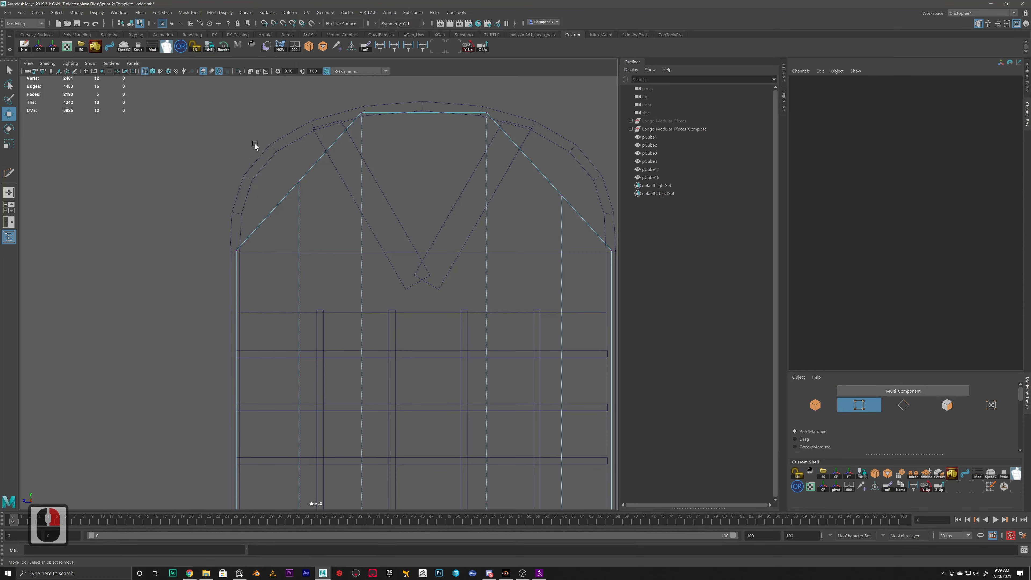
left_click_drag(252, 141, 333, 201)
left_click(563, 194, "shift")
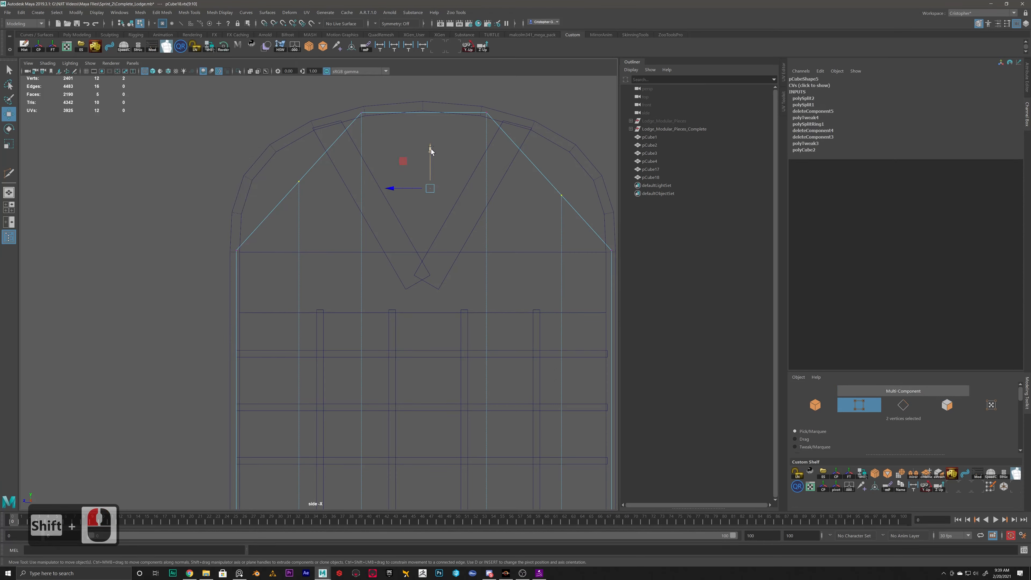
left_click_drag(431, 151, 429, 103)
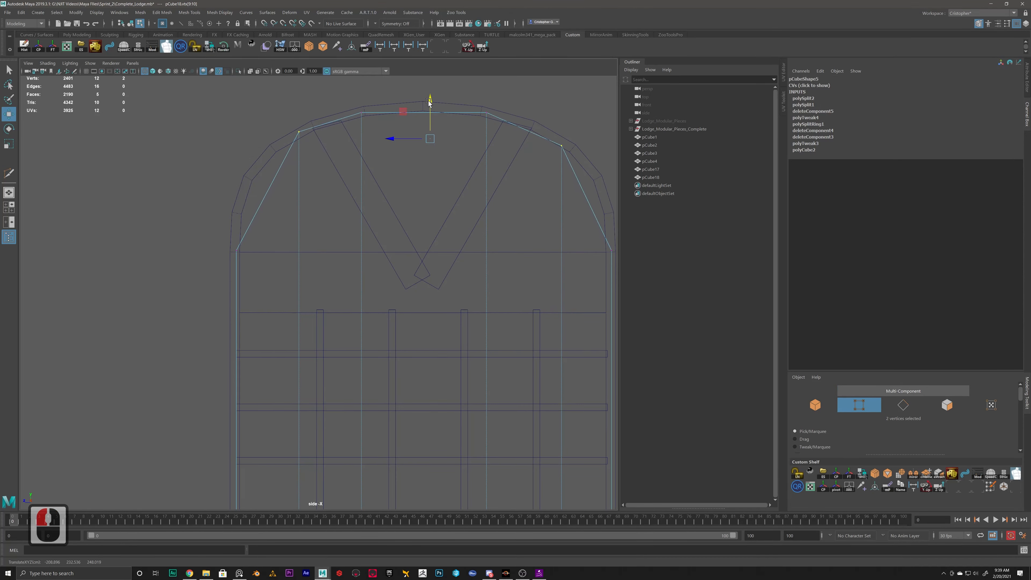
key("r")
left_click_drag(396, 139, 391, 139)
key("w")
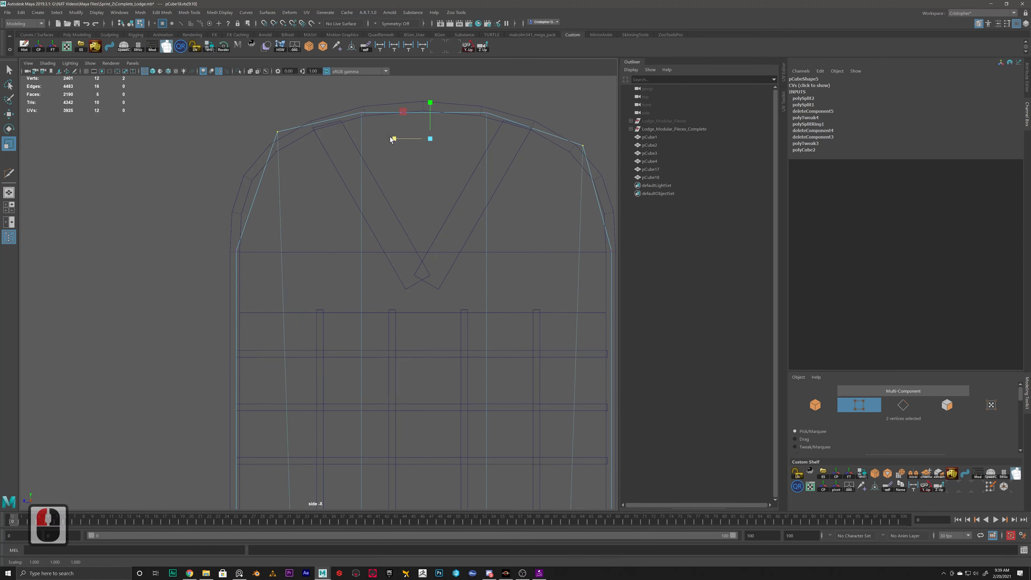
left_click_drag(430, 104, 429, 115)
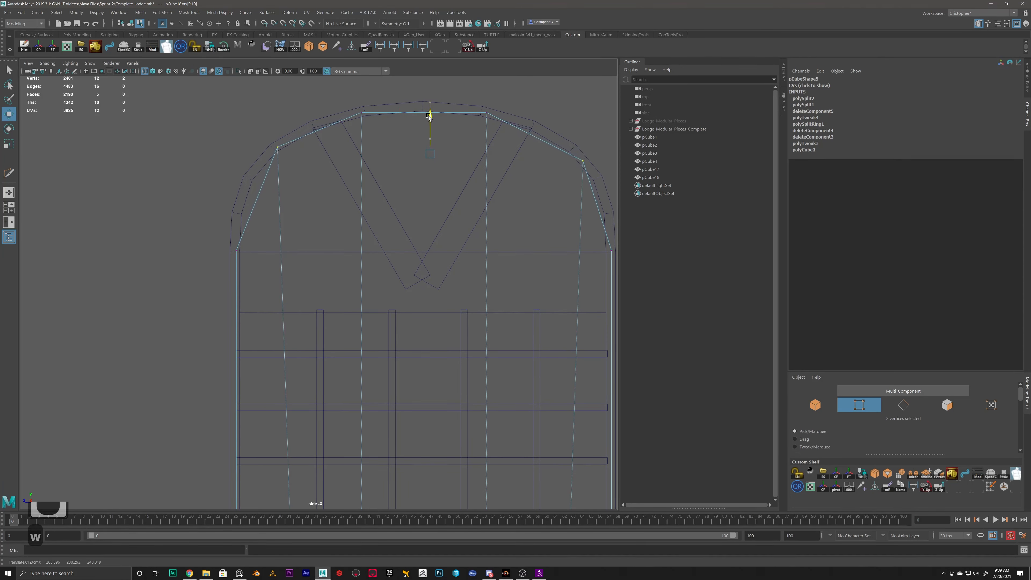
scroll(372, 123, "down", 3)
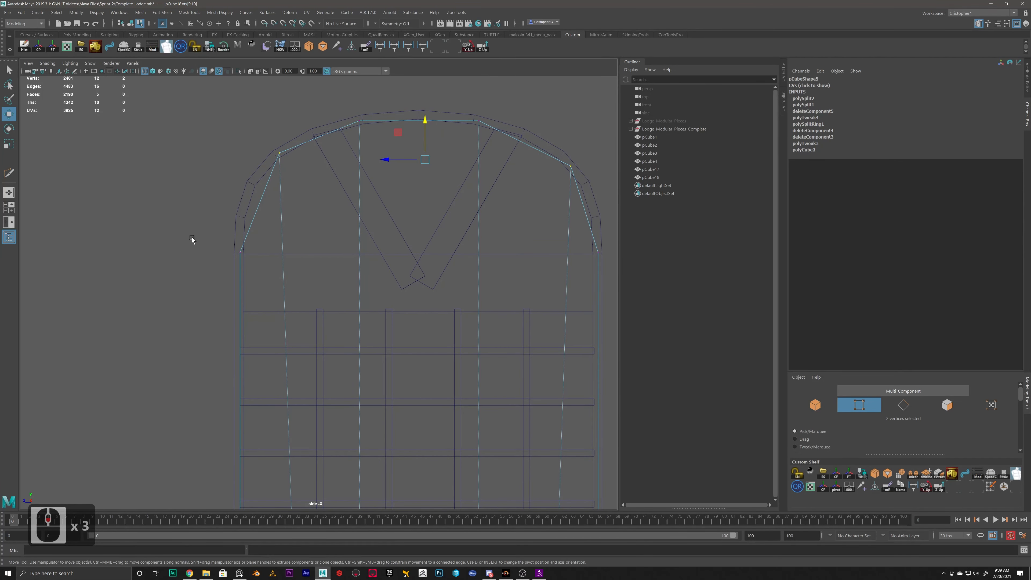
key("ctrl+z")
key("ctrl+z")
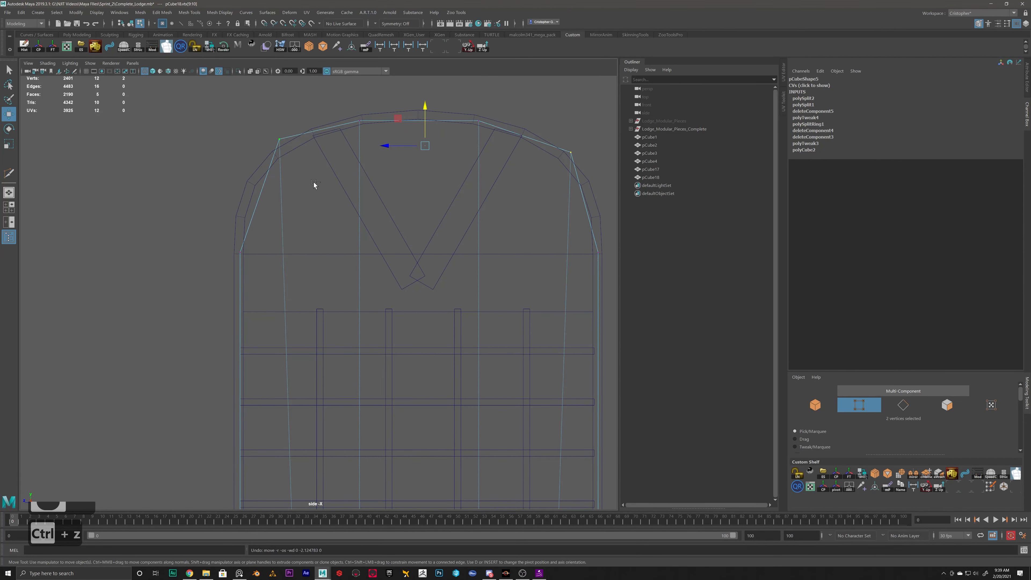
Step: Use Multi-Cut to add another vertical cut through each of the panel's two outermost sections
right_click_drag(269, 207, 243, 205, "shift")
left_click(268, 202, "ctrl+shift")
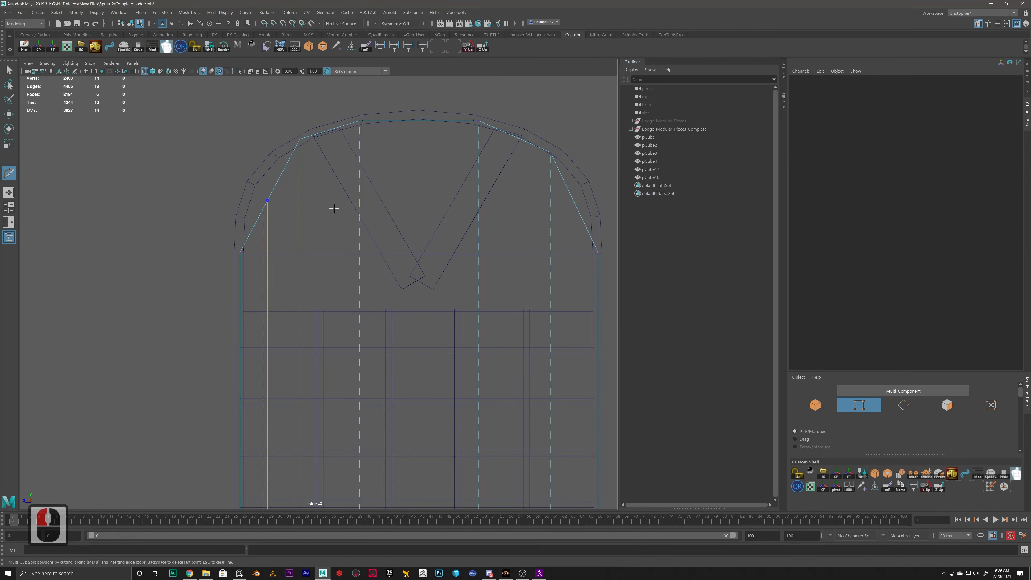
left_click(577, 219, "ctrl+shift")
key("q")
Step: Raise the top vertices of the newest cuts one by one, plus both outer corner vertices, to follow the arch's curve
right_click_drag(271, 197, 247, 195)
left_click_drag(281, 189, 248, 216)
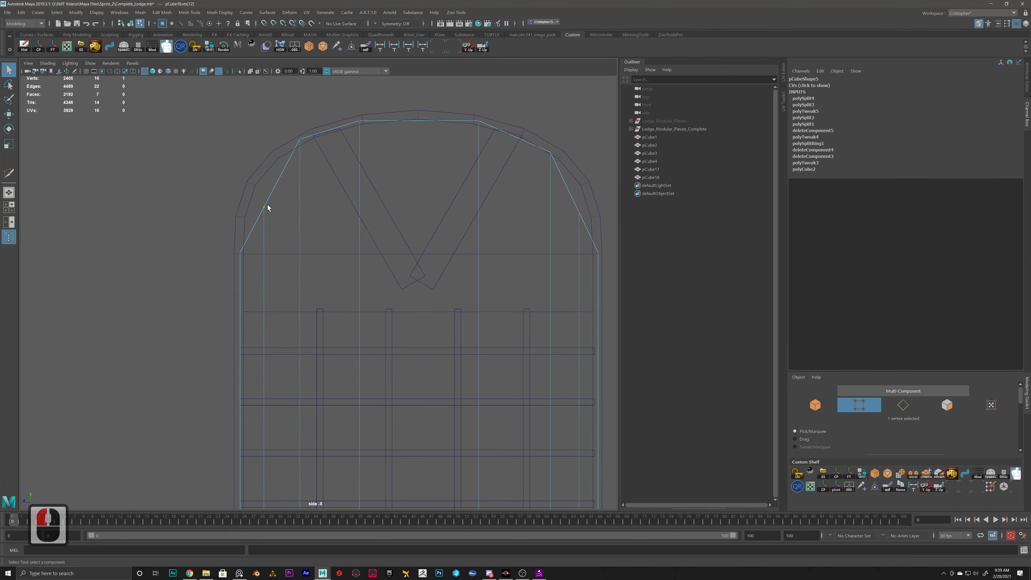
key("w")
left_click_drag(265, 167, 262, 131)
left_click(582, 206)
left_click(578, 212)
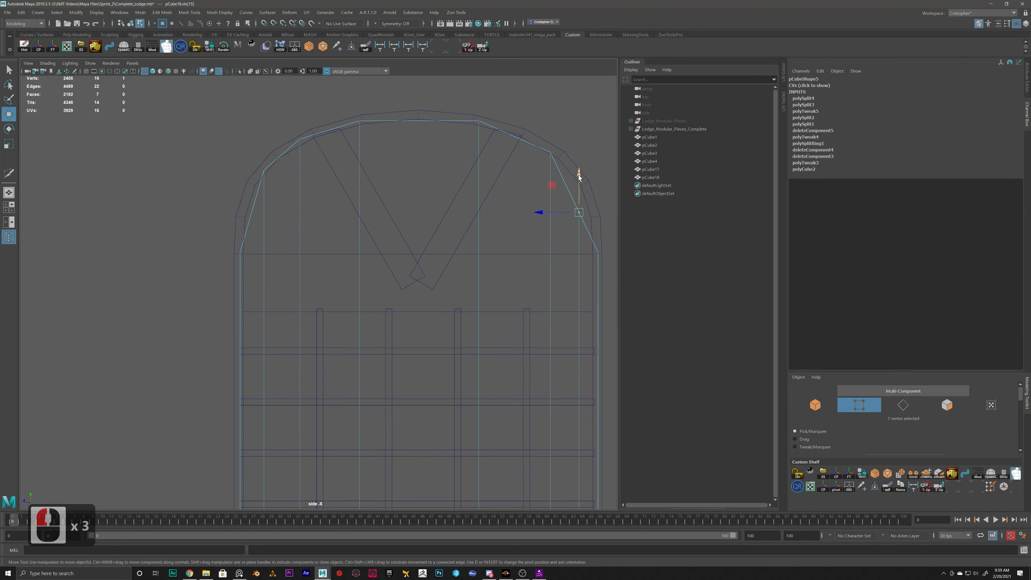
left_click_drag(579, 176, 588, 141)
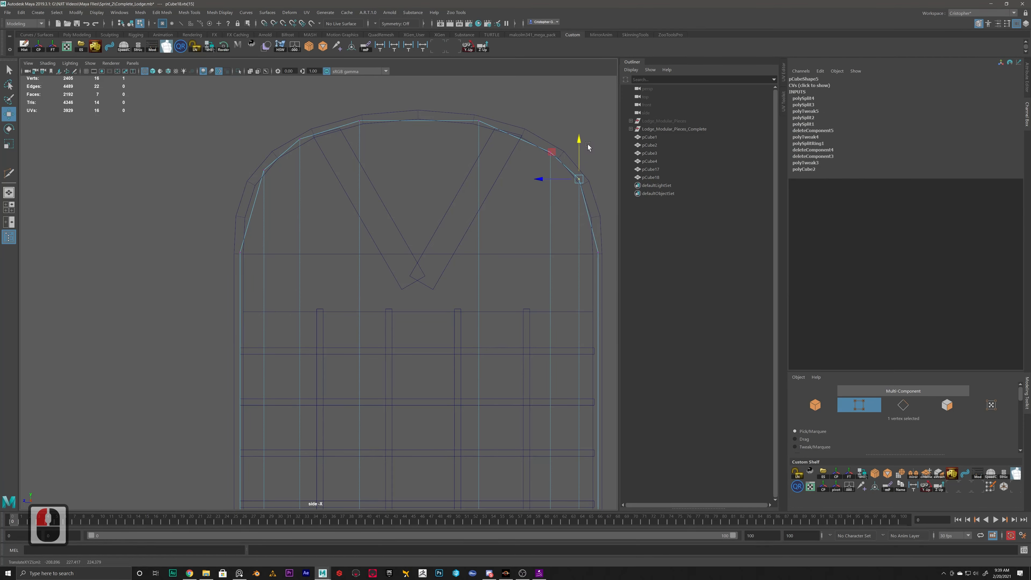
left_click_drag(608, 243, 215, 271)
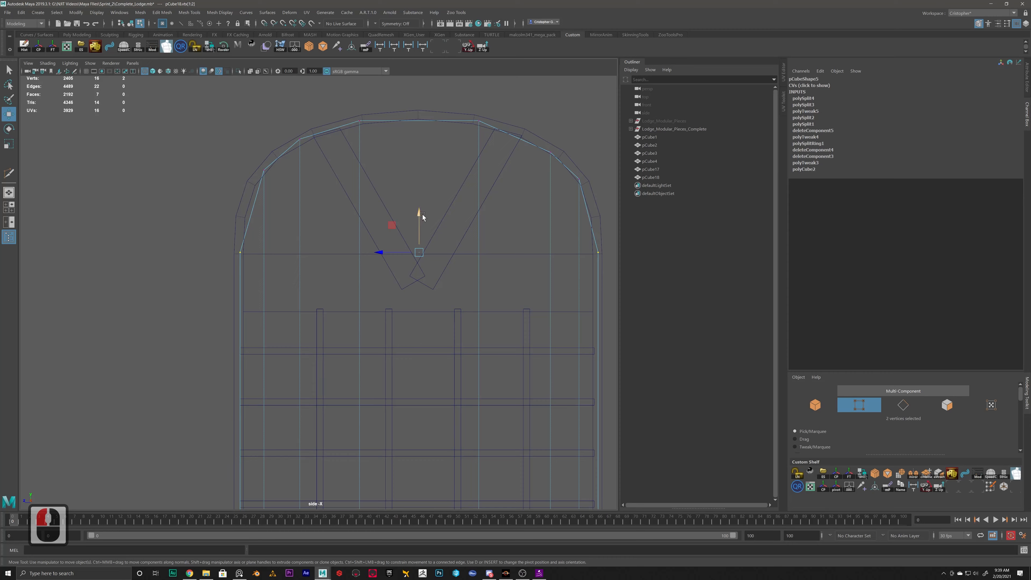
left_click_drag(422, 217, 425, 175)
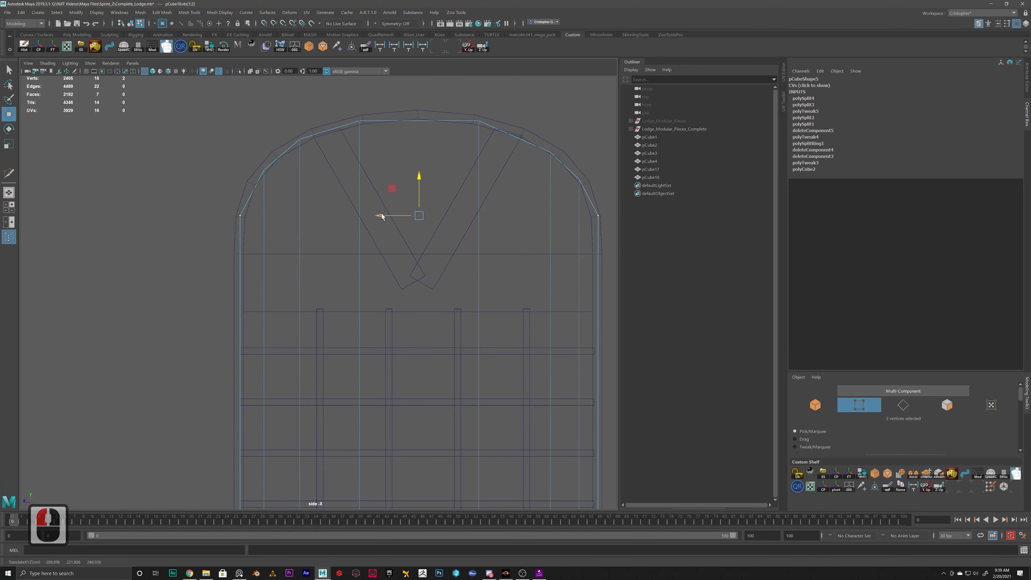
Step: Select the top vertices of the outermost cut on each side and scale them slightly apart in Z to fit the arch
scroll(272, 189, "up", 2)
left_click_drag(266, 147, 242, 170)
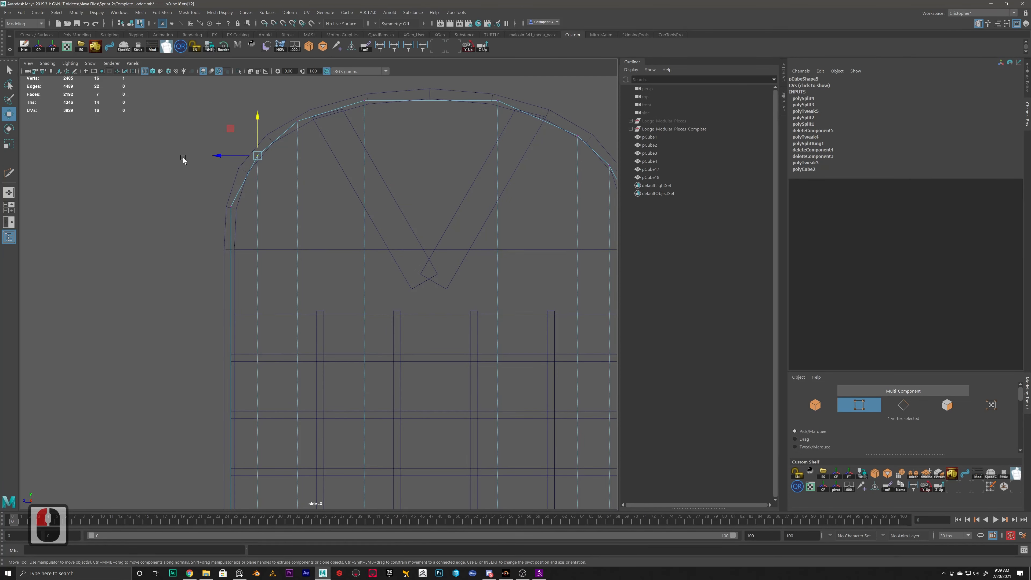
middle_click_drag(466, 171, 363, 184, "alt")
left_click_drag(527, 171, 500, 188, "shift")
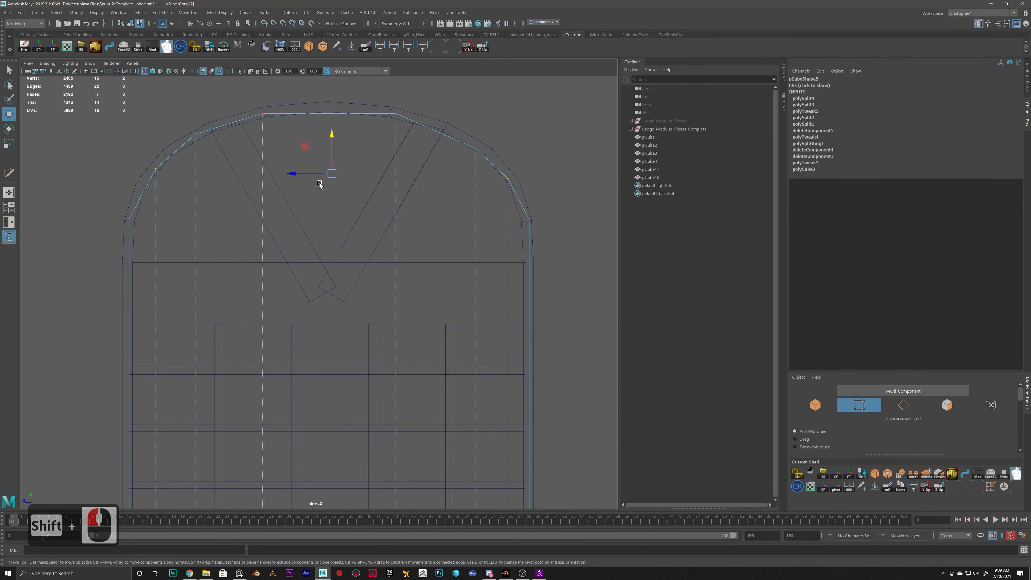
key("r")
left_click_drag(290, 173, 295, 176)
left_click(294, 174)
Step: Raise the lower of the two second-from-outer top vertices slightly so it sits within the arch frame
left_click_drag(486, 137, 465, 160)
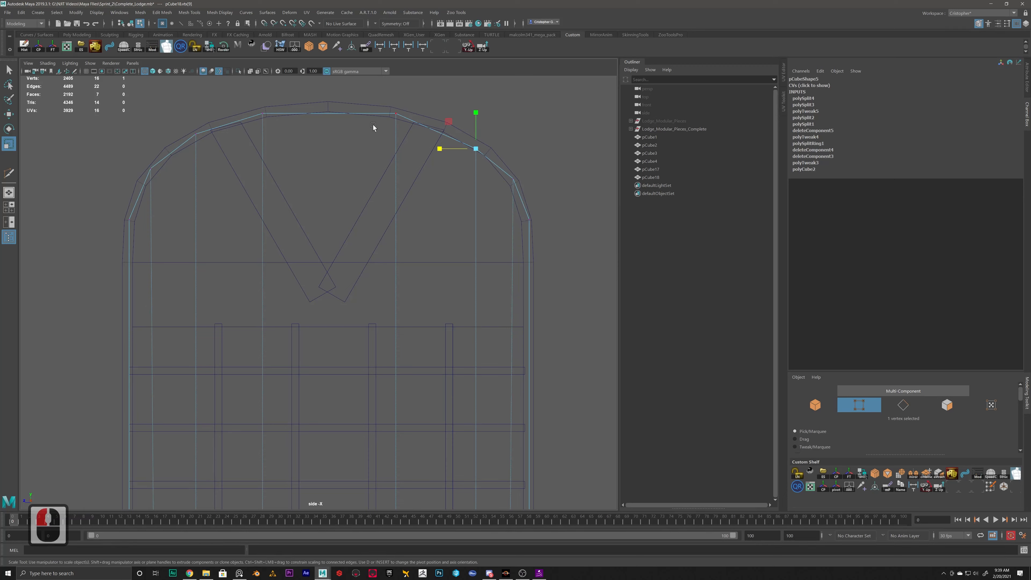
left_click(195, 135, "shift")
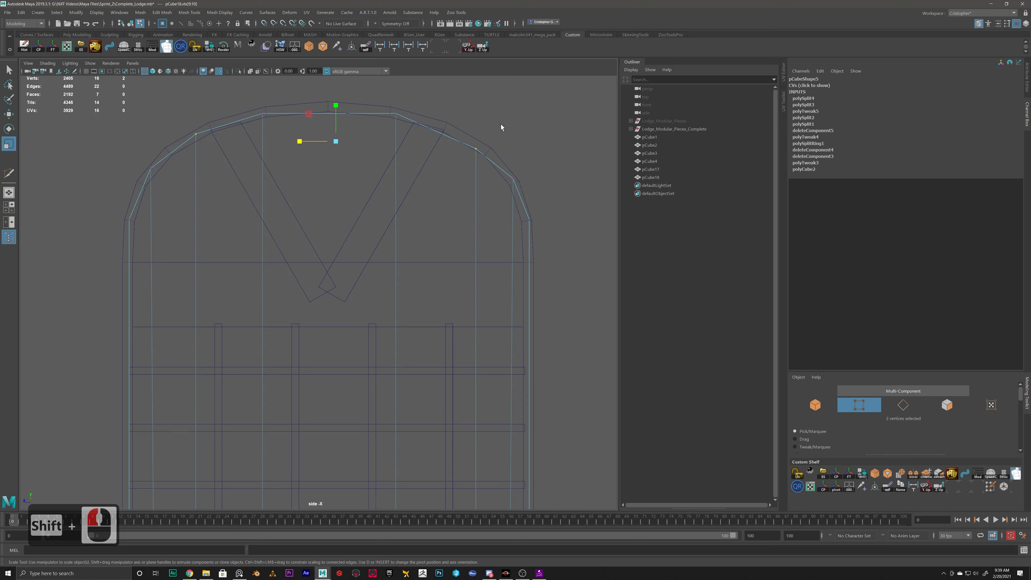
left_click_drag(501, 124, 458, 154)
key("w")
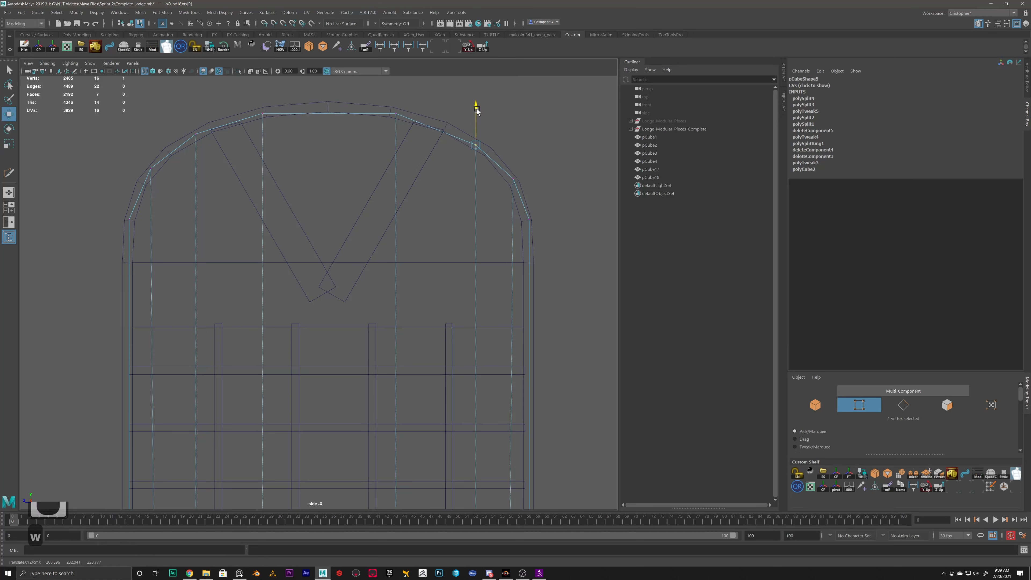
left_click_drag(477, 111, 476, 110)
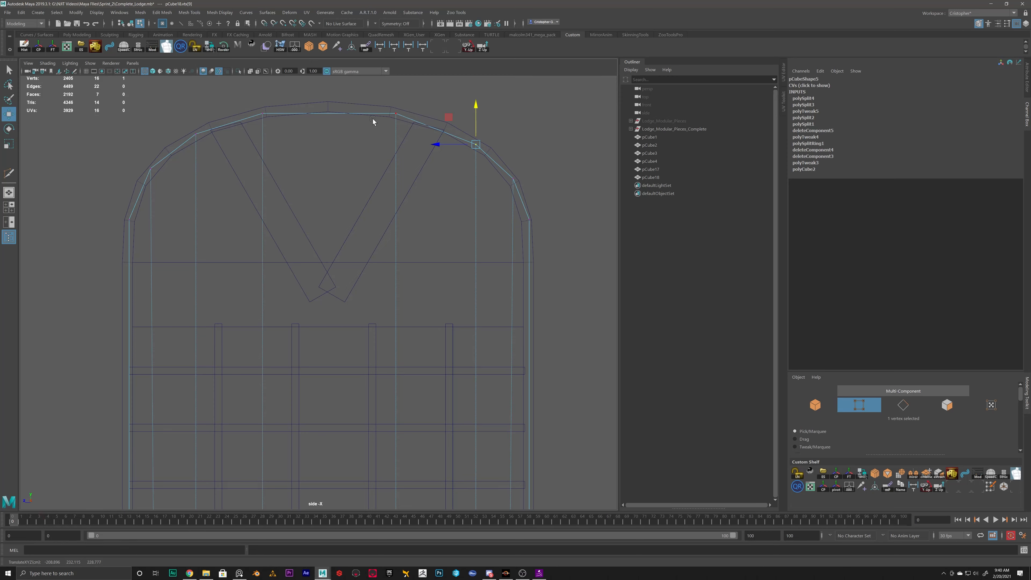
Step: Insert a single vertical edge loop down the panel's middle, with the number of edge loops set to 1
right_click_drag(394, 139, 424, 121)
left_click(376, 127)
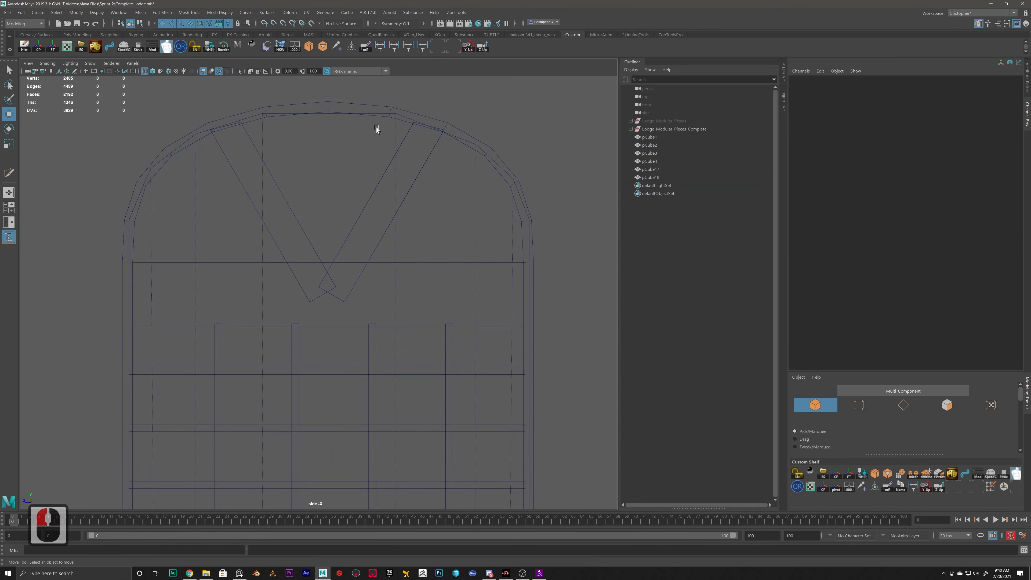
left_click(392, 129)
right_click_drag(349, 131, 329, 146, "shift")
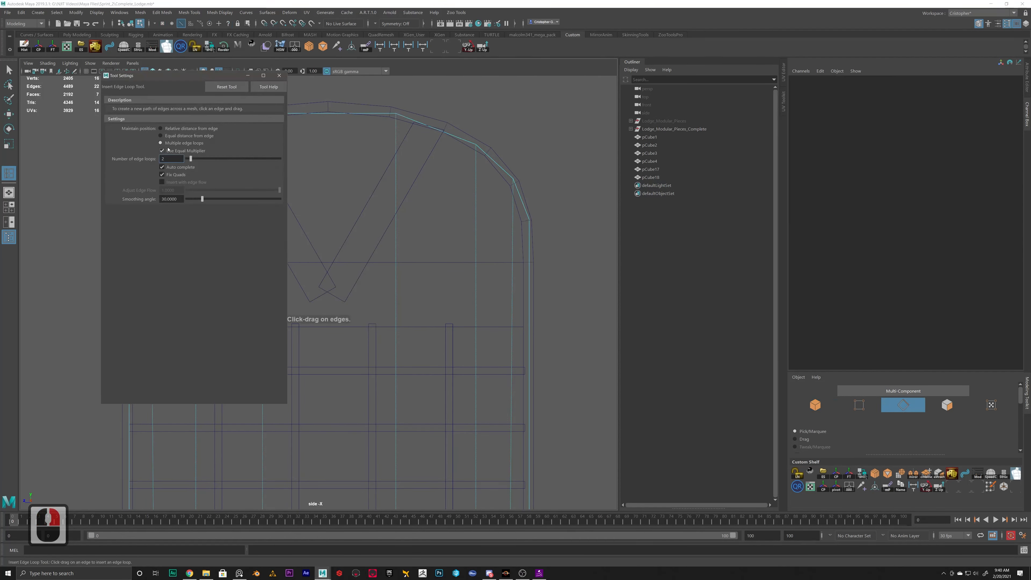
left_click(171, 157)
type("1")
left_click(279, 75)
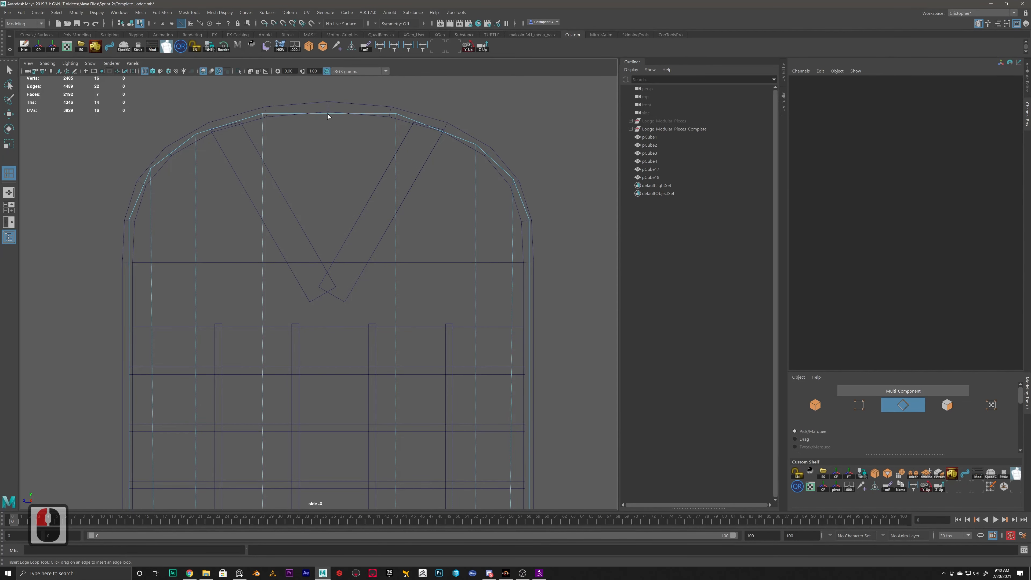
left_click(328, 116)
key("w")
Step: Delete the panel's faces on the right of the center edge, keeping the left half
scroll(324, 156, "down", 6)
right_click_drag(345, 176, 345, 198)
left_click_drag(538, 98, 362, 508)
key("Delete")
Step: Raise the half panel's top center vertex until it lies within the arch frame's crown
scroll(325, 136, "up", 7)
middle_click_drag(325, 133, 371, 276, "alt")
scroll(373, 264, "up", 9, "alt")
right_click_drag(402, 249, 423, 239)
right_click(404, 261)
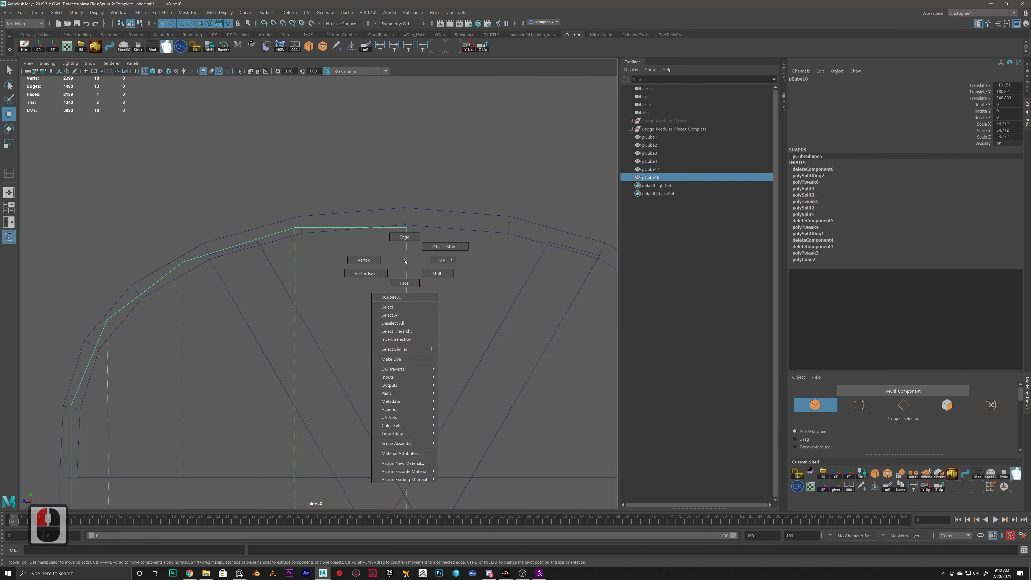
left_click(384, 259)
left_click(407, 227)
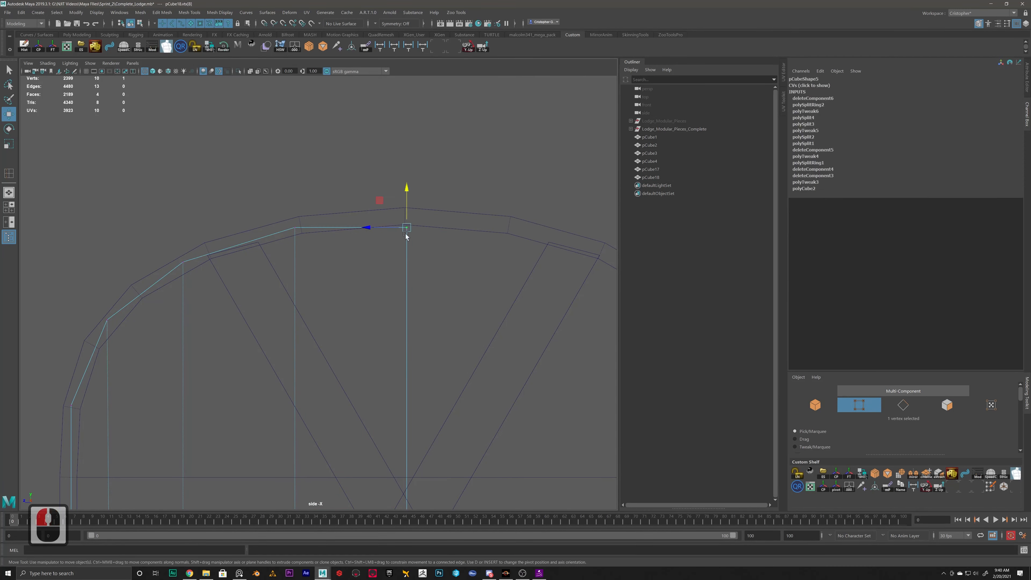
left_click_drag(403, 193, 410, 182)
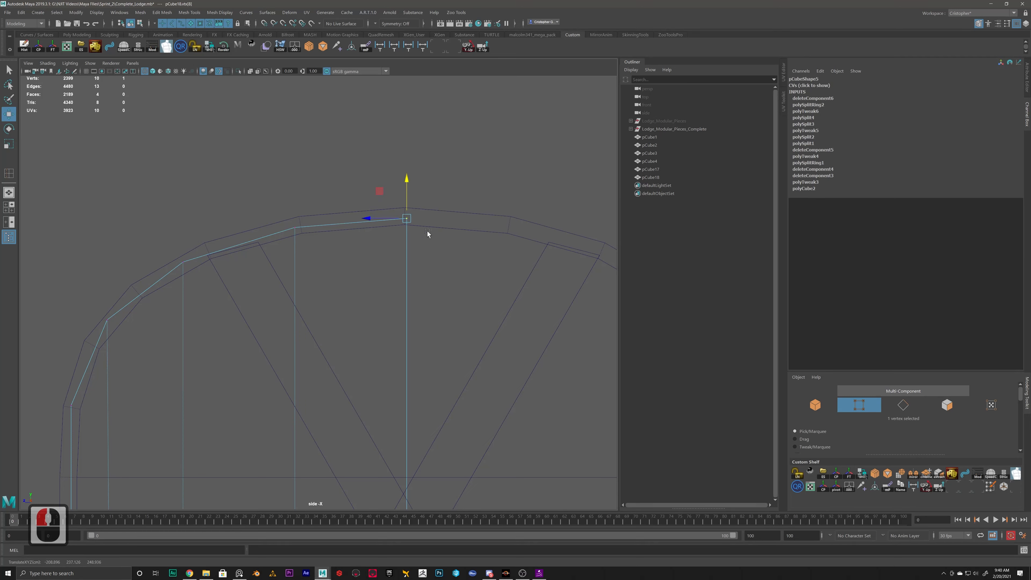
Step: Return the half panel to object mode and delete its construction history
right_click_drag(409, 272, 432, 262)
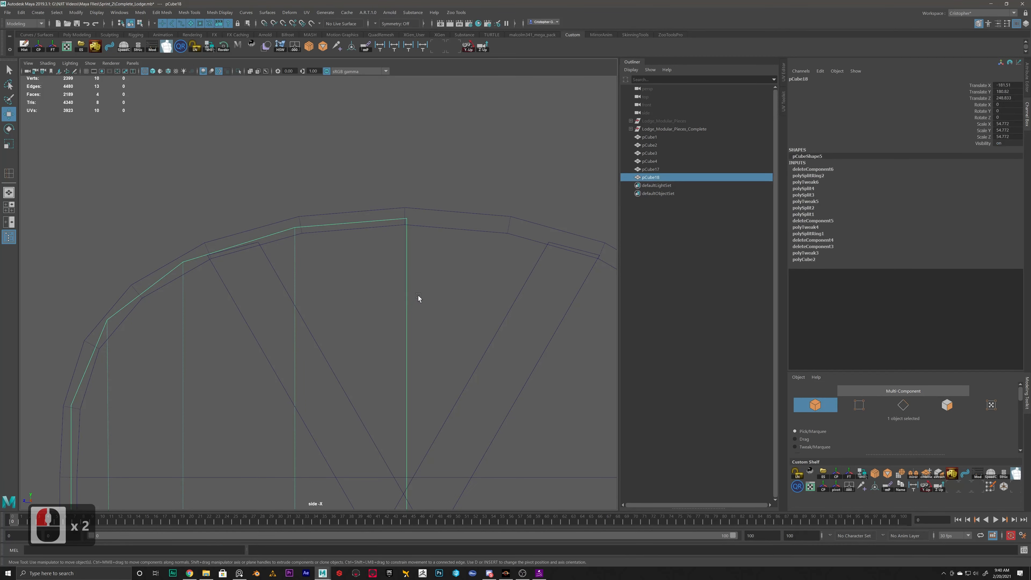
key("alt+shift+d")
scroll(407, 338, "down", 14, "alt")
scroll(394, 255, "down", 6, "alt")
scroll(371, 356, "up", 3, "alt")
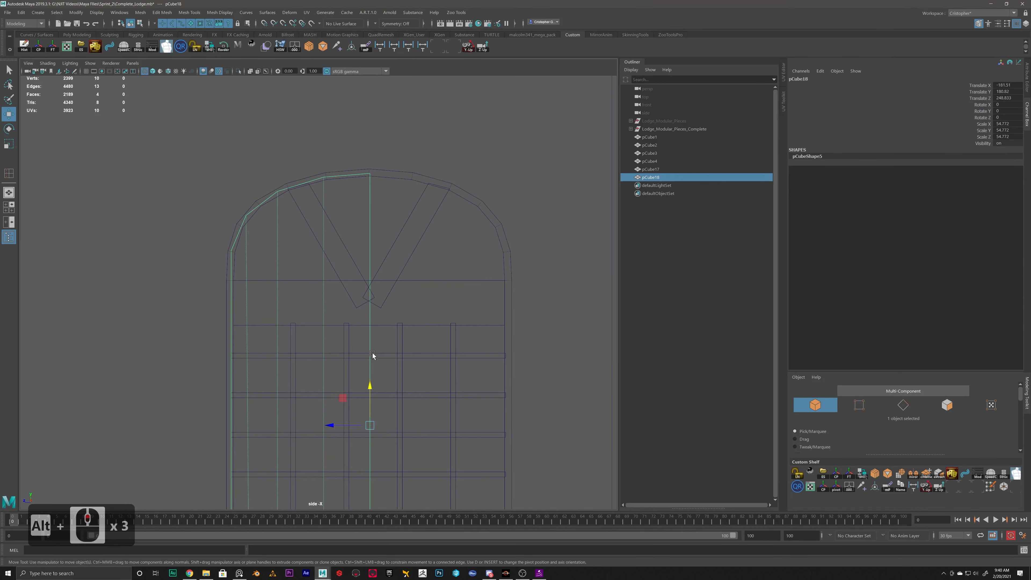
Step: Duplicate the half panel and mirror the copy by setting its Scale Z to -54.772
key("ctrl+d")
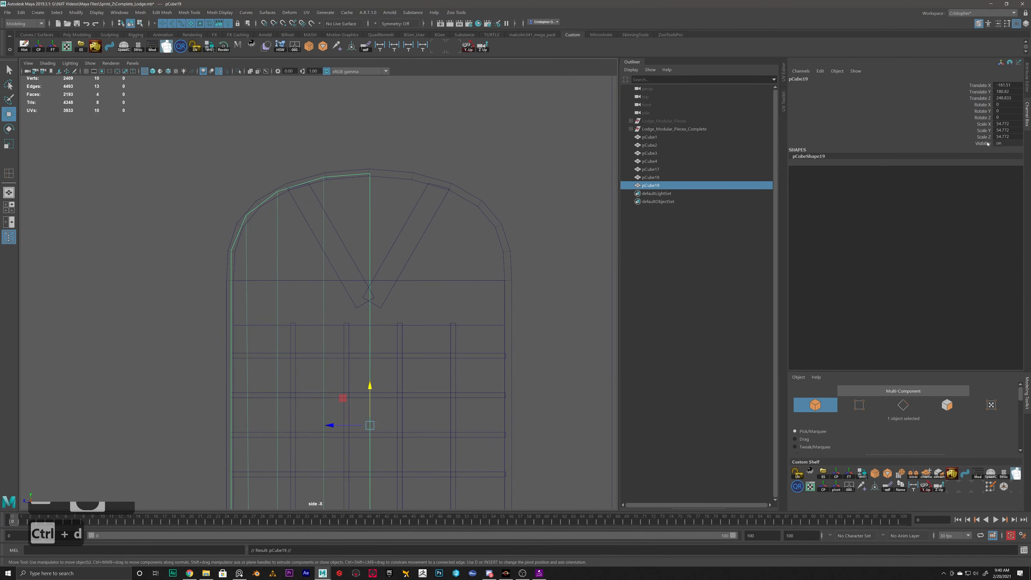
left_click(996, 137)
left_click(996, 137)
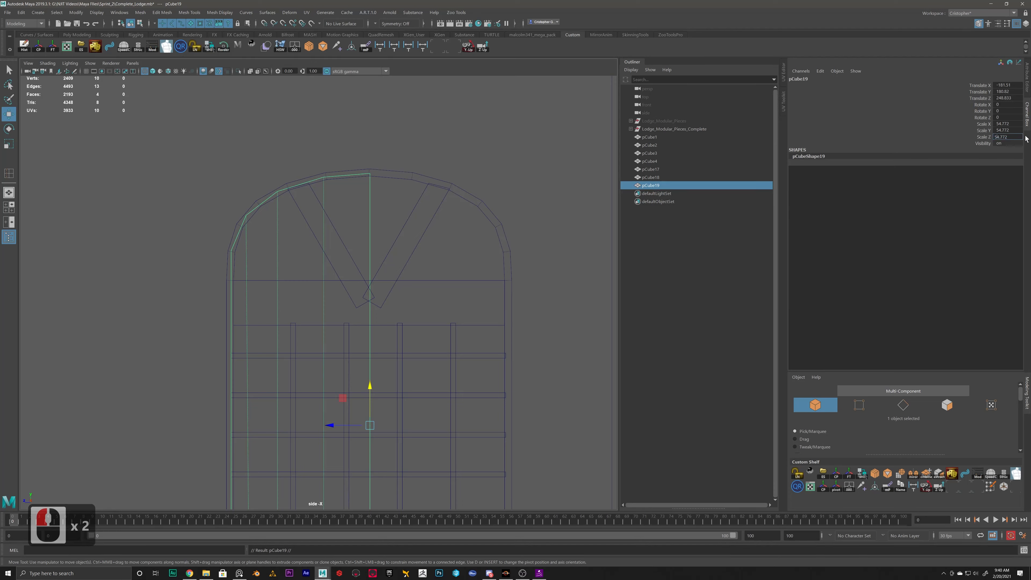
key("Left")
type("-")
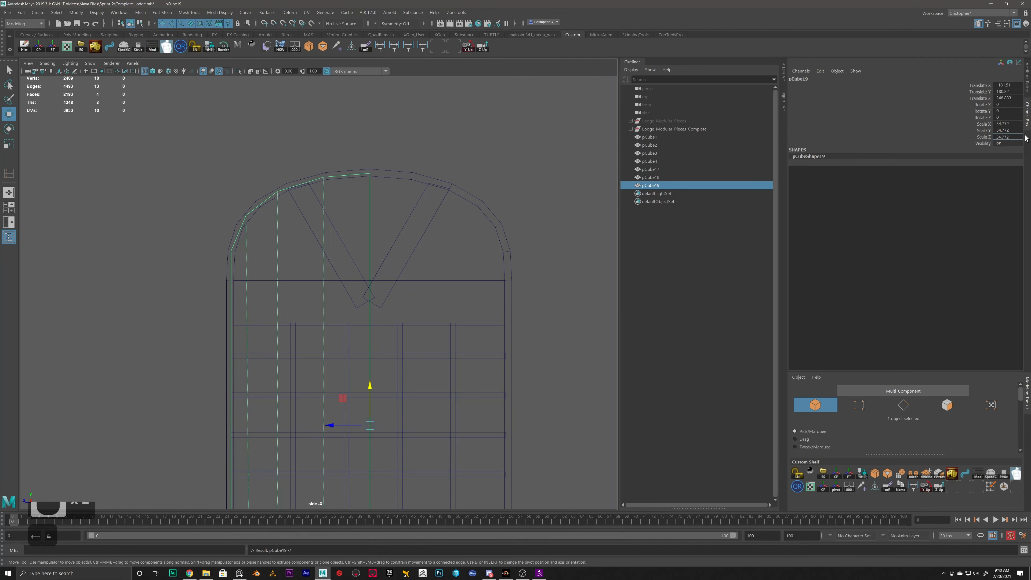
key("Return")
Step: Combine the two half panels into one mesh and delete its history
left_click_drag(377, 311, 362, 319)
right_click_drag(554, 240, 536, 368, "shift")
key("alt+shift+d")
Step: Merge the vertices along the combined panel's center seam with a 0.01 distance threshold
right_click_drag(387, 197, 358, 194)
scroll(363, 197, "down", 5)
scroll(362, 203, "down", 12)
middle_click_drag(358, 210, 364, 193, "alt")
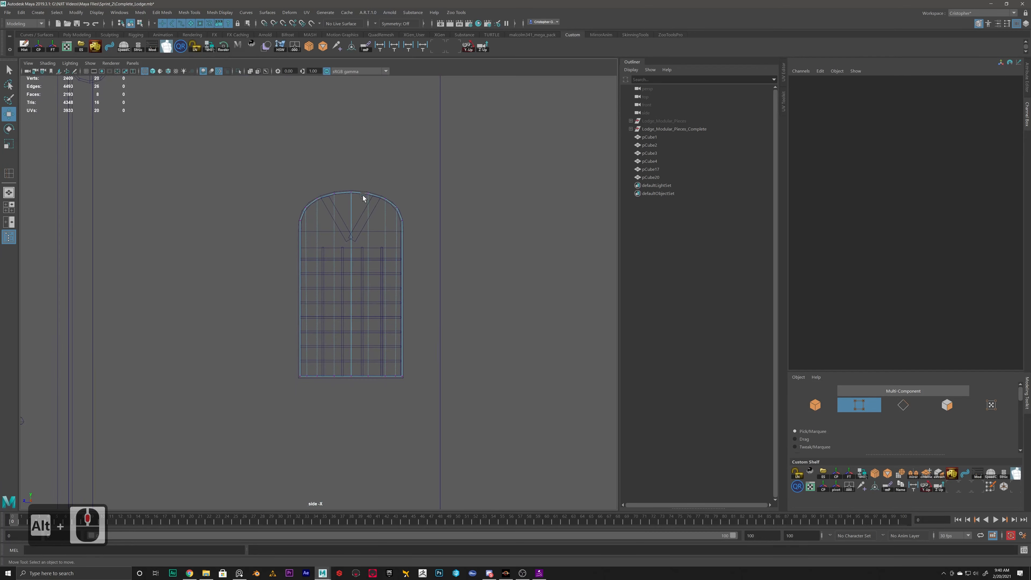
left_click_drag(336, 179, 363, 376)
right_click_drag(429, 194, 473, 152, "shift")
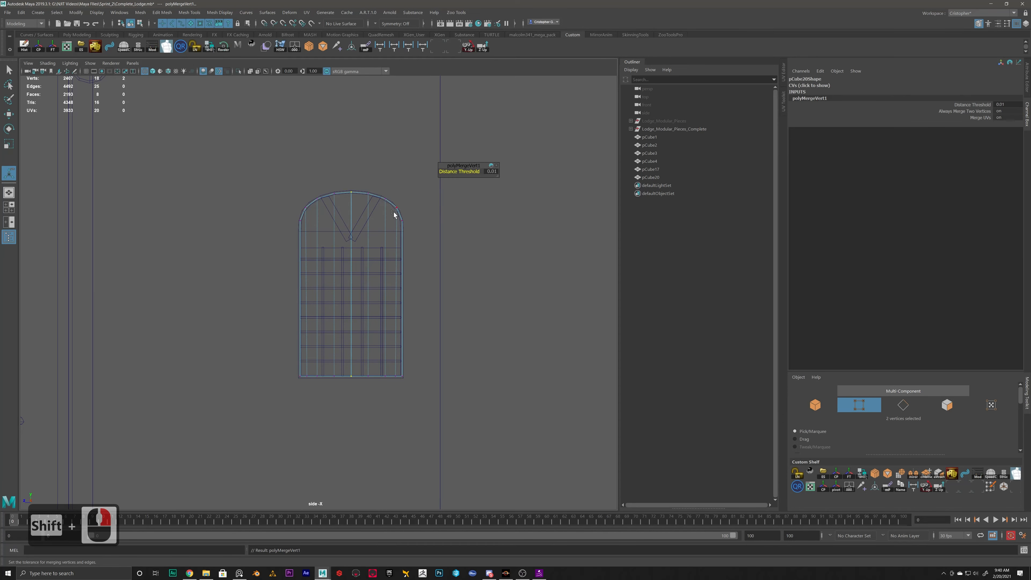
Step: Return to object mode and examine the finished pane inside the window frame from several angles in the perspective view
key("space")
key("space")
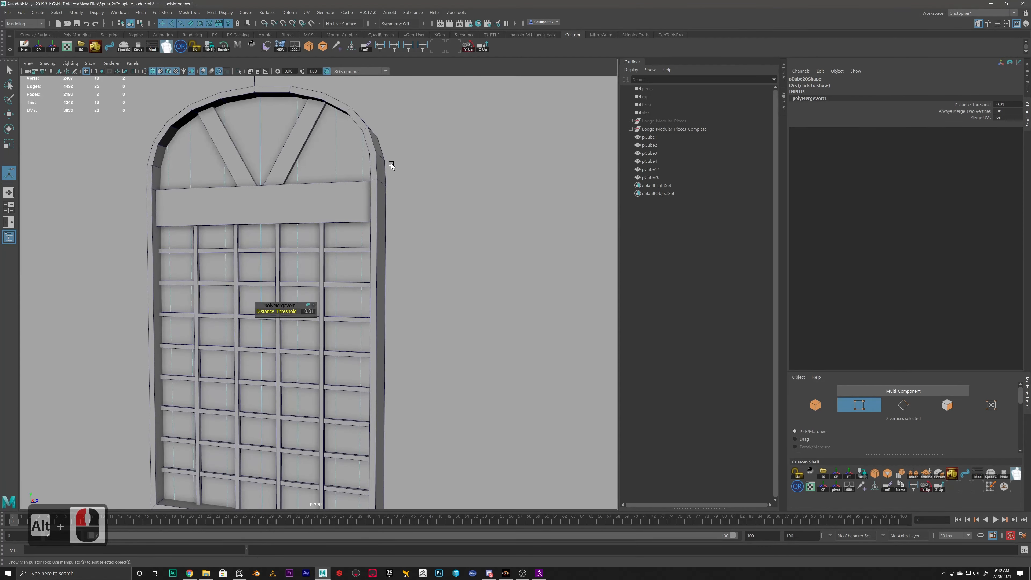
left_click_drag(390, 163, 356, 186, "alt")
right_click_drag(317, 191, 352, 177)
scroll(324, 198, "down", 3, "alt")
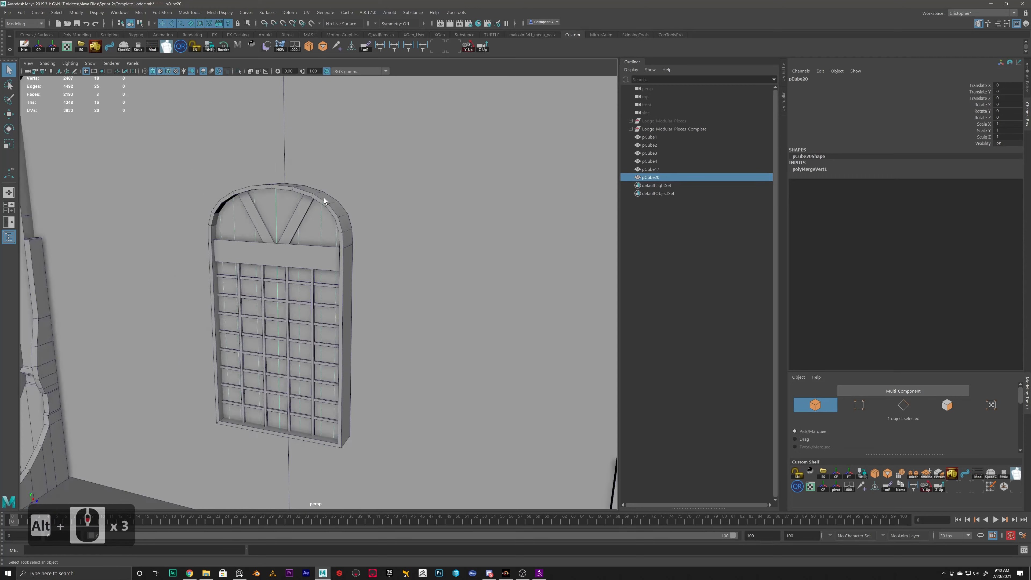
scroll(324, 198, "down", 1, "alt")
left_click_drag(324, 198, 273, 244, "alt")
scroll(272, 244, "up", 4, "alt")
middle_click_drag(242, 250, 298, 222, "alt")
left_click_drag(269, 234, 419, 211, "alt")
scroll(389, 222, "down", 5)
scroll(389, 222, "up", 3)
left_click_drag(344, 199, 319, 205, "alt")
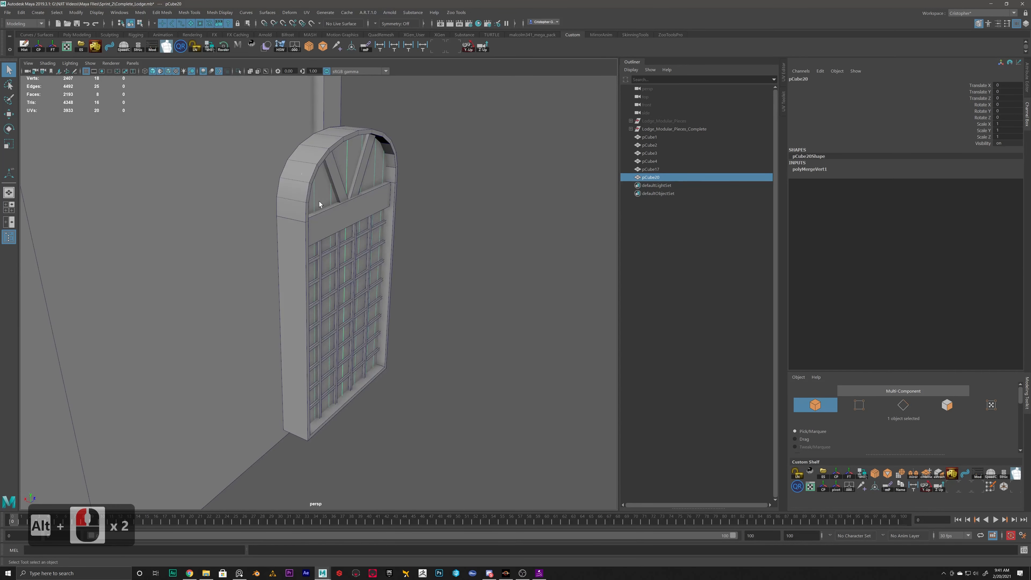
Step: Shift the crossbar, both diagonal bars and the bar grid together about 2.24 units along X toward the frame's front
scroll(319, 204, "up", 1, "alt")
key("w")
mouse_move(322, 271)
left_mouse_down()
mouse_move(305, 261)
mouse_move(320, 262)
left_mouse_up()
left_click(400, 154)
left_click(370, 134, "shift")
left_click(343, 126, "shift")
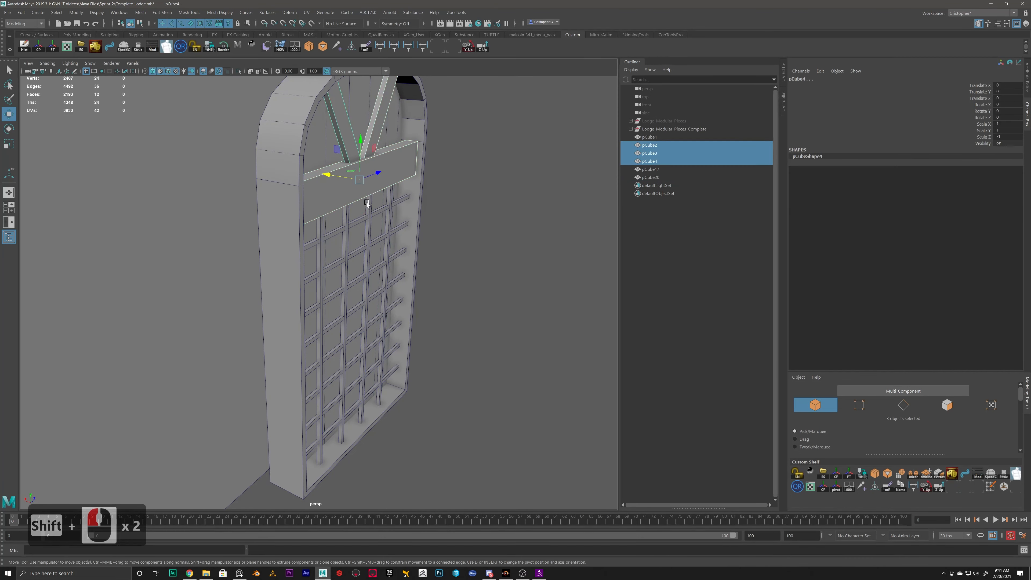
left_click(371, 210, "shift")
mouse_move(332, 317)
left_mouse_down()
mouse_move(318, 314)
mouse_move(327, 313)
left_mouse_up()
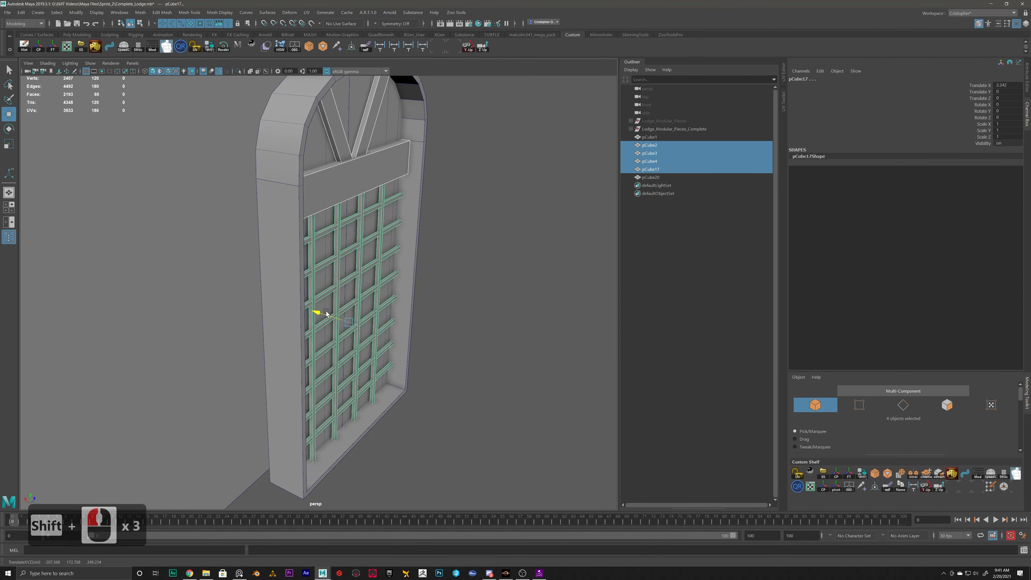
Step: Shift the backing pane forward along X so it sits close behind the bars
left_click(489, 204)
left_click(390, 130)
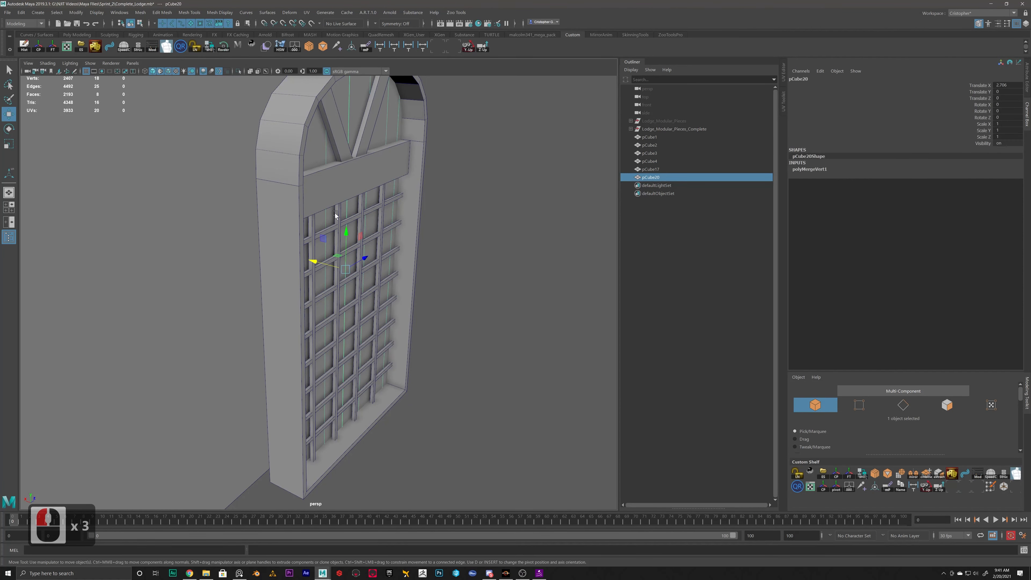
left_click_drag(318, 260, 316, 260)
left_click(561, 171)
Step: Combine all the window parts into one mesh and delete its history
scroll(485, 206, "down", 6, "alt")
left_click_drag(485, 206, 341, 168, "alt")
scroll(345, 175, "down", 12, "alt")
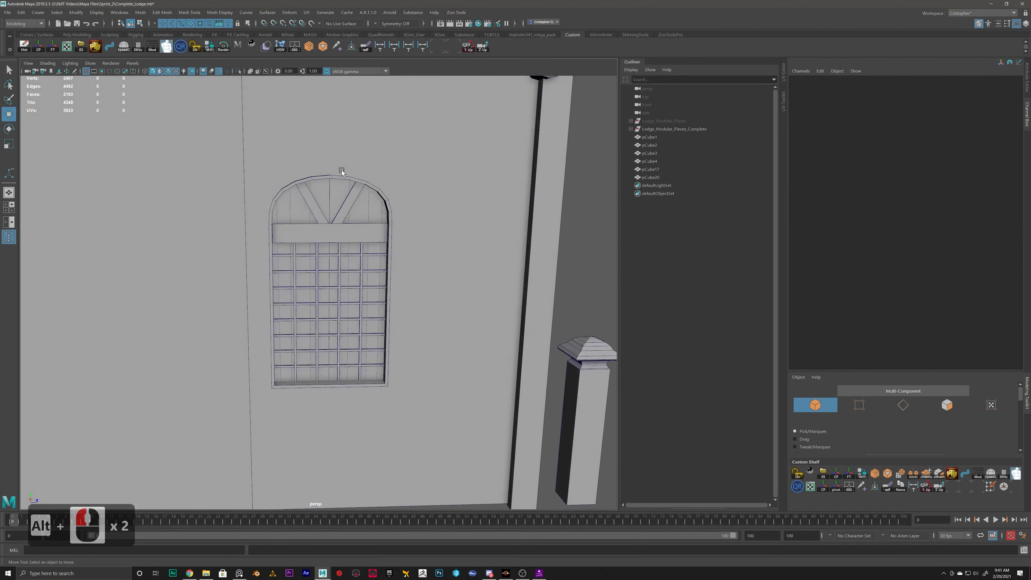
scroll(351, 184, "up", 5, "alt")
left_click_drag(266, 300, 341, 256, "alt")
left_click_drag(387, 205, 311, 386)
right_click_drag(408, 245, 399, 393, "shift")
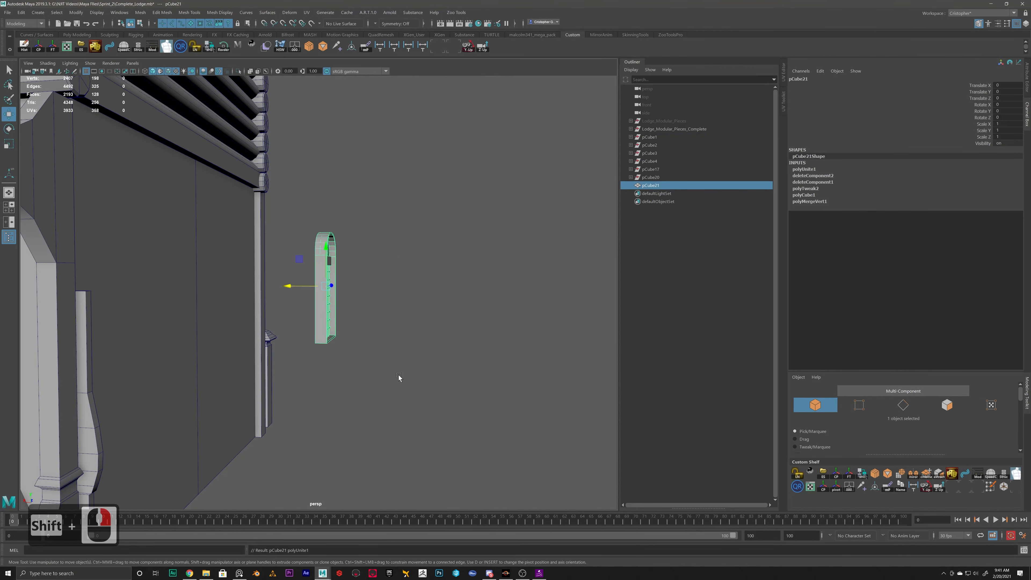
key("alt+shift+d")
Step: Stretch the combined window vertically to a Scale Y of about 1.219 to suit the side wall
mouse_move(387, 270)
left_mouse_down("alt")
mouse_move(364, 243)
mouse_move(351, 262)
mouse_move(391, 277)
left_mouse_up("alt")
key("r")
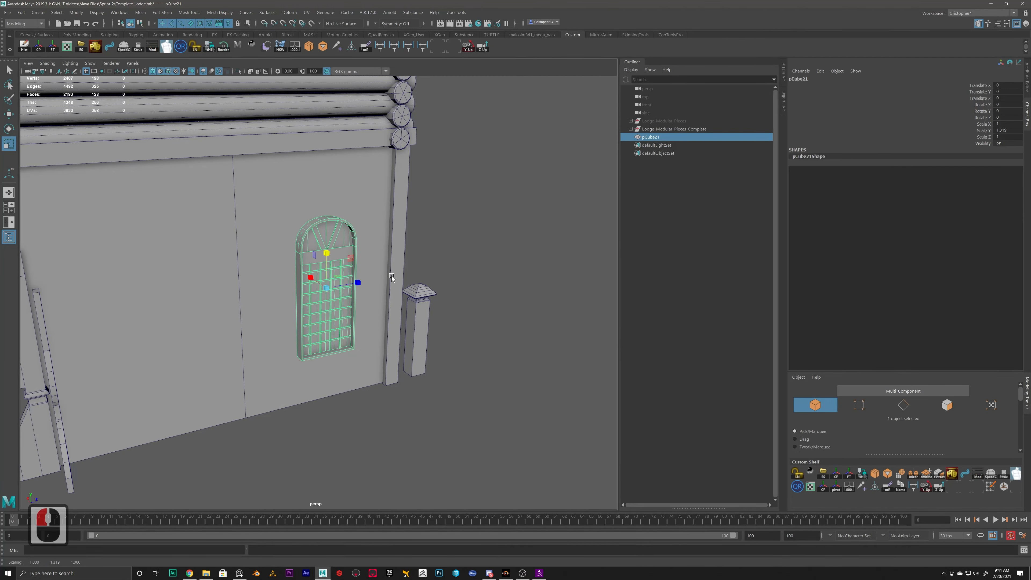
right_click_drag(392, 277, 370, 280, "alt")
mouse_move(370, 280)
left_mouse_down("alt")
mouse_move(355, 278)
mouse_move(358, 269)
mouse_move(377, 271)
left_mouse_up("alt")
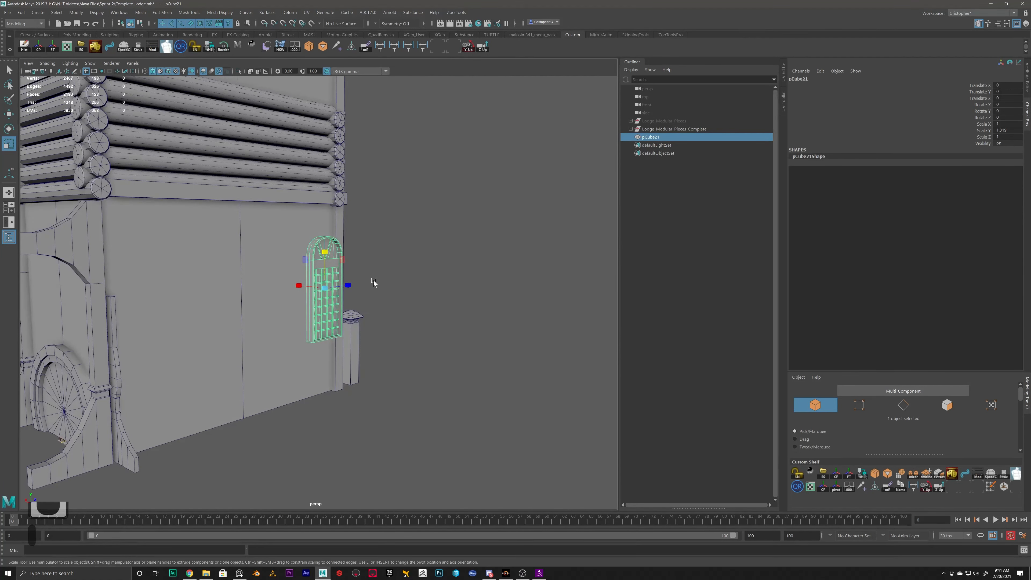
key("space")
scroll(375, 282, "down", 2)
key("space")
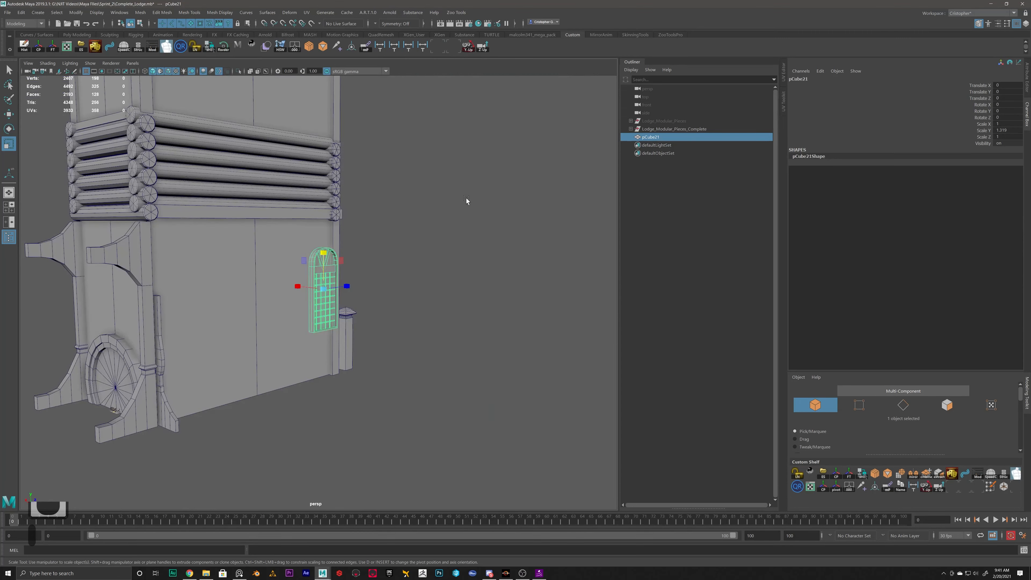
scroll(323, 310, "up", 2, "alt")
left_click_drag(323, 312, 365, 295, "alt")
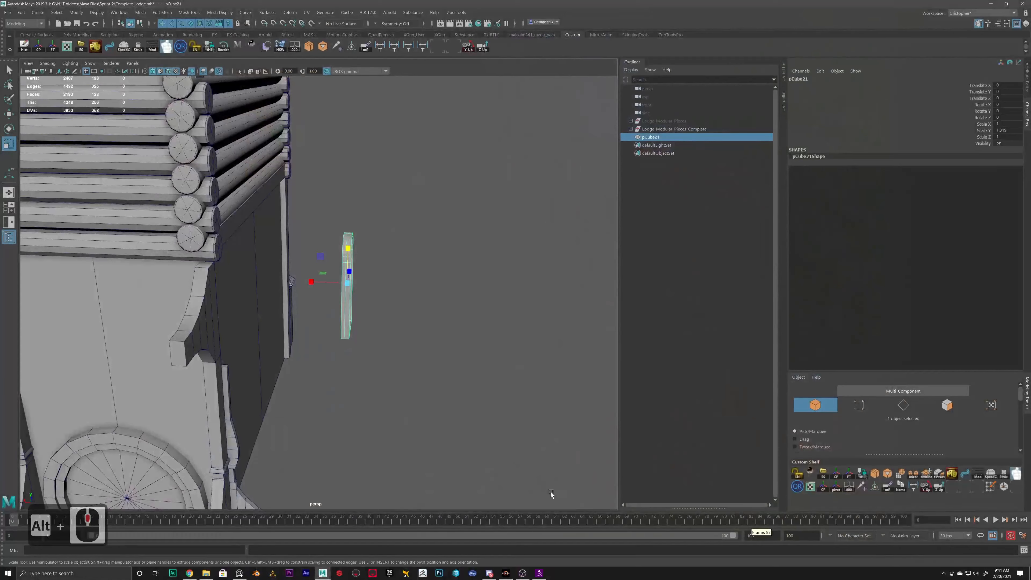
Step: Move the window along X until it sits against the lodge's side wall
left_click_drag(406, 231, 259, 258, "alt")
key("w")
left_click(457, 326)
left_click_drag(458, 327, 454, 258, "alt")
scroll(448, 228, "up", 6)
left_click_drag(443, 219, 367, 297, "alt")
scroll(388, 210, "down", 5)
left_click(336, 251)
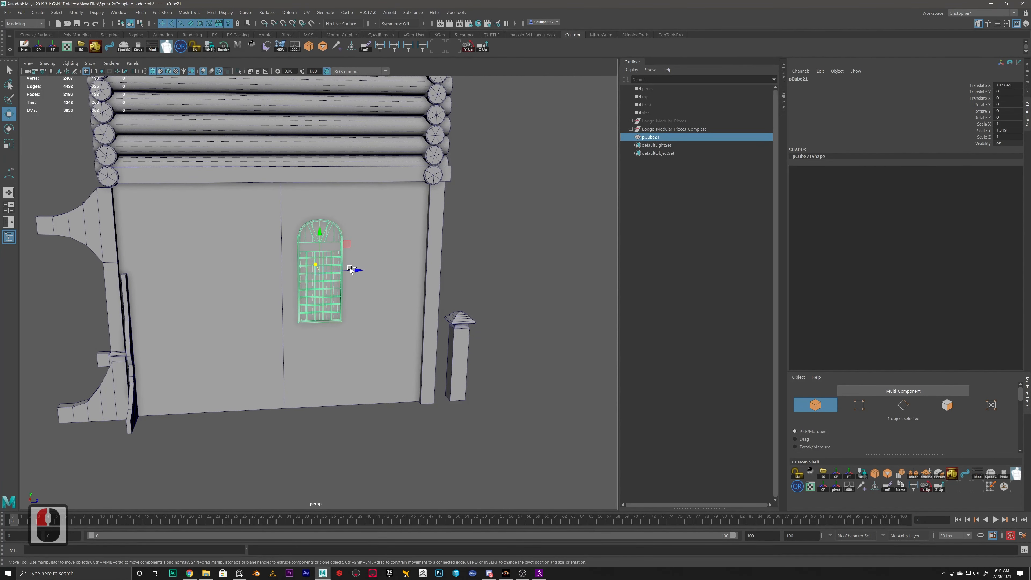
Step: Duplicate the window and place the pair side by side on the rear half of the side wall
key("ctrl+d")
left_click(476, 277)
scroll(301, 329, "up", 3, "alt")
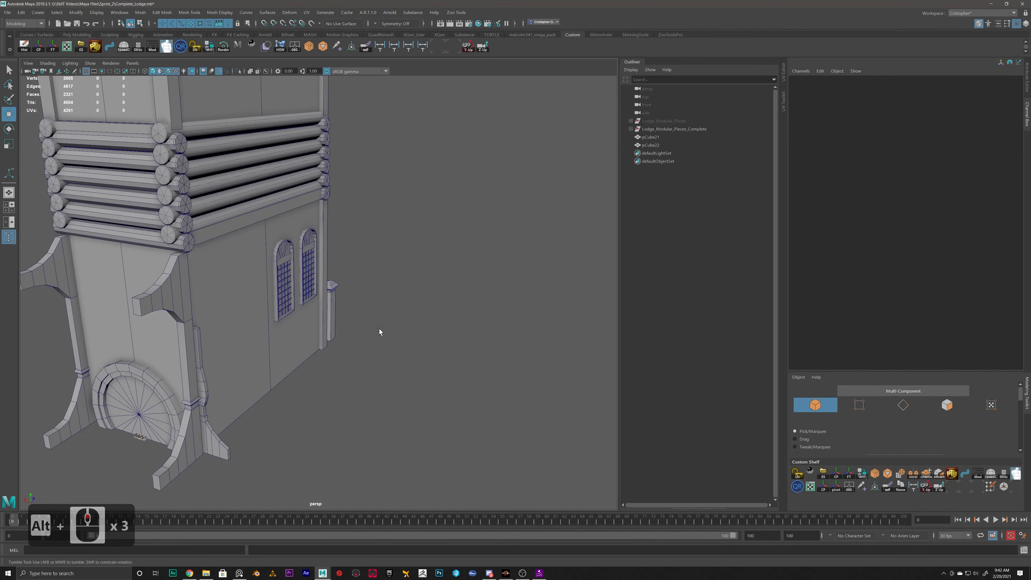
left_click_drag(380, 332, 345, 345, "alt")
middle_click_drag(345, 345, 406, 277, "alt")
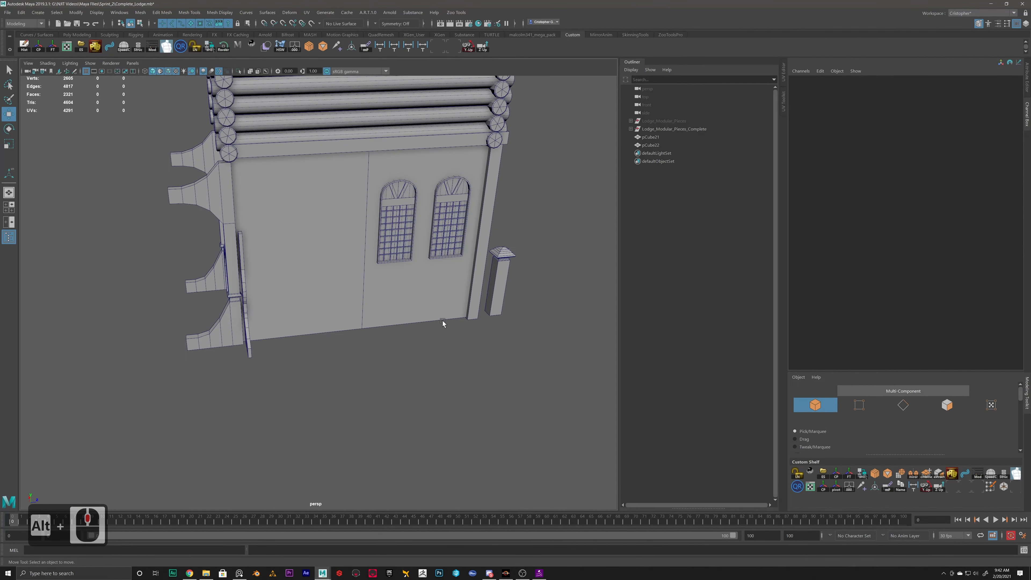
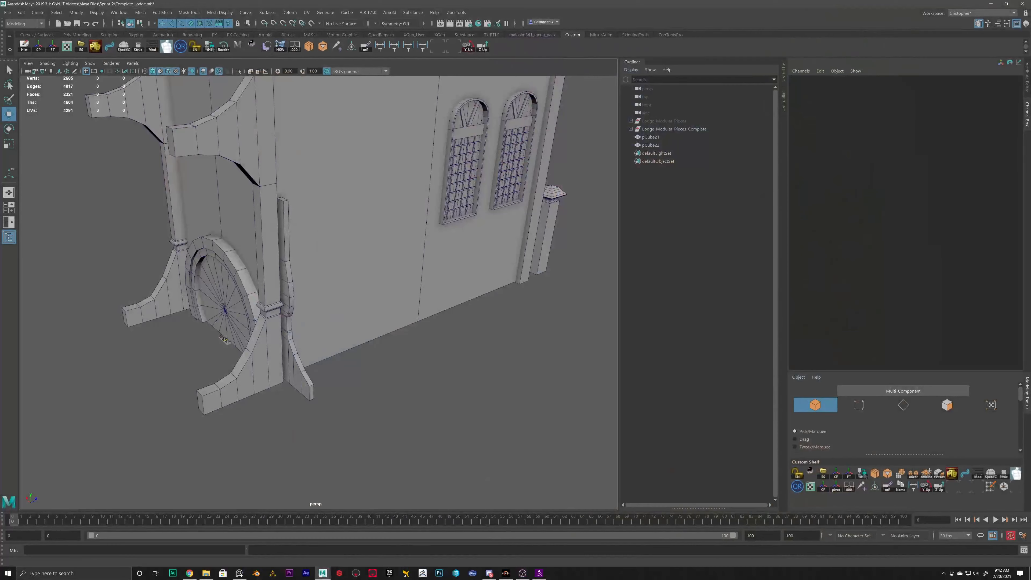
Step: Create a polygon cube, move it outside the side wall and scale it uniformly to 134.17
mouse_move(481, 428)
left_mouse_down("alt")
mouse_move(423, 426)
mouse_move(491, 437)
left_mouse_up("alt")
left_click(406, 386)
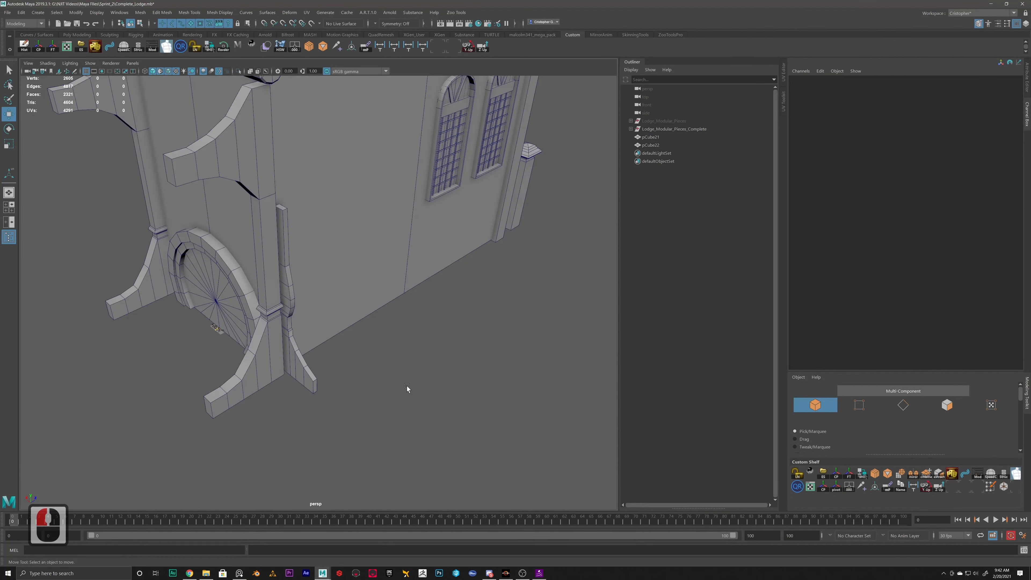
right_click_drag(407, 385, 373, 357, "shift")
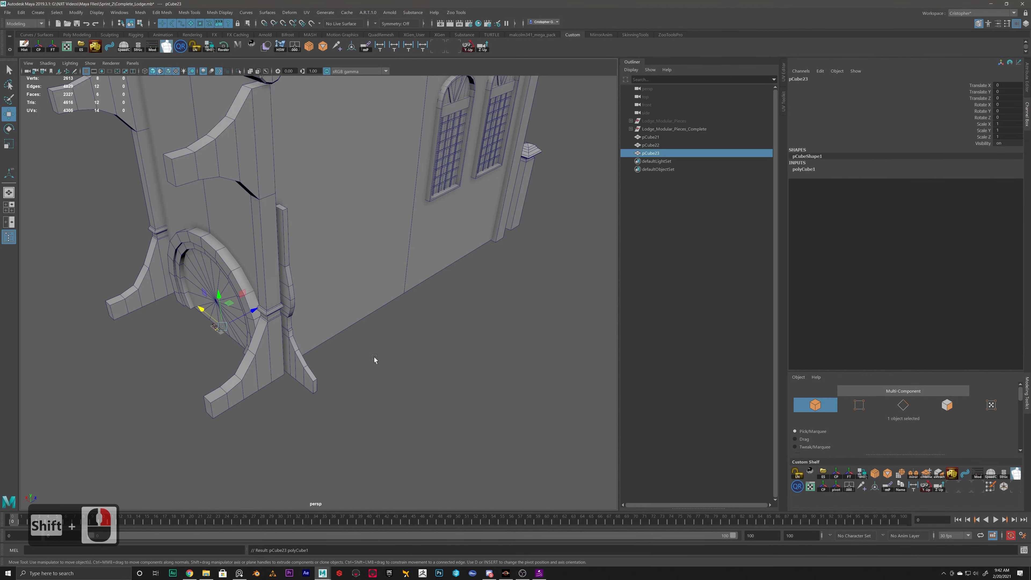
left_click_drag(208, 313, 348, 368)
key("r")
Step: Position the large cube in the side view so it rests on the ground line between the front post and the wall seam
key("space")
key("space")
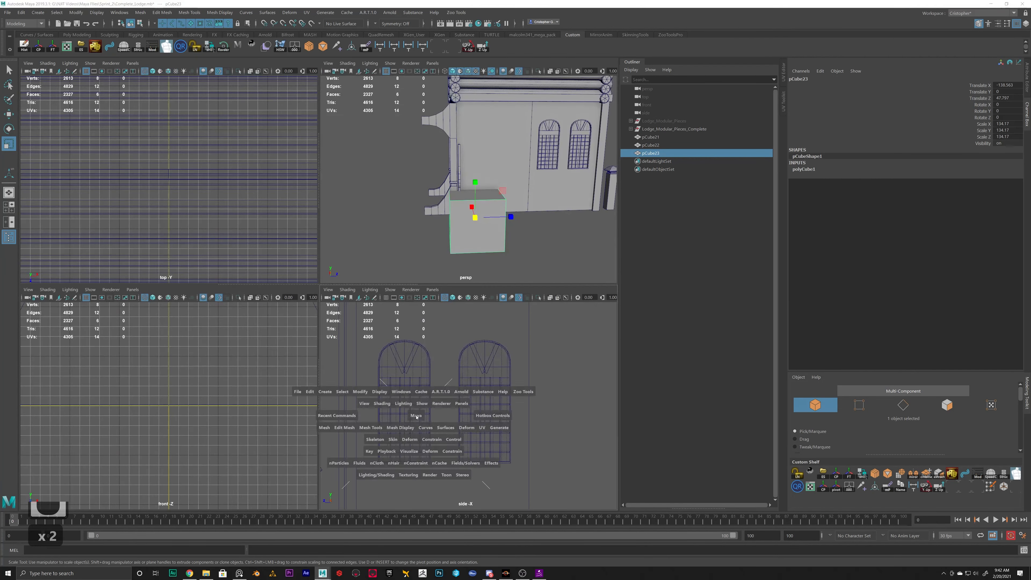
scroll(410, 431, "down", 12)
middle_click_drag(346, 397, 272, 374, "alt")
key("w")
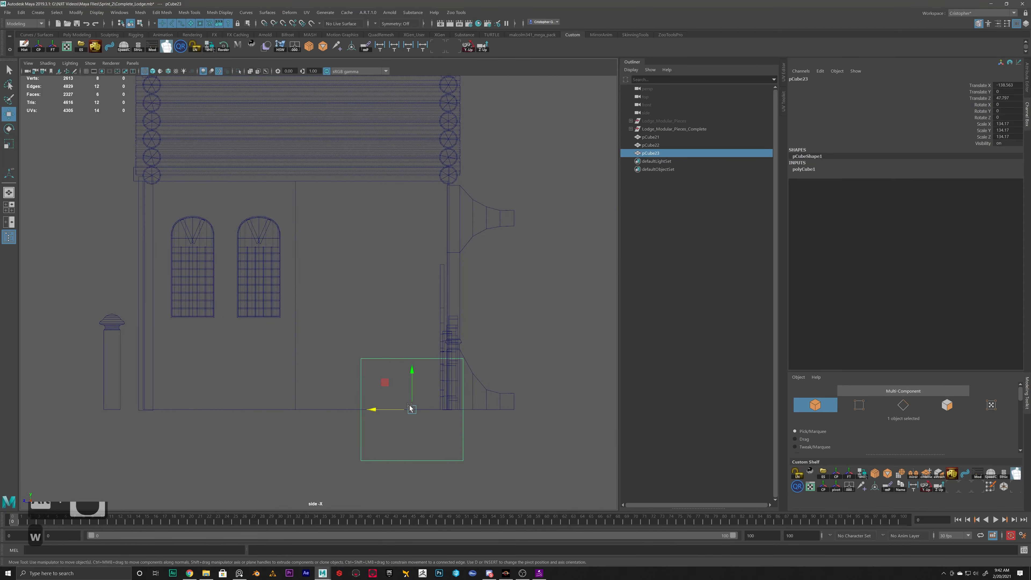
left_click_drag(410, 407, 381, 358)
right_click_drag(526, 296, 502, 290)
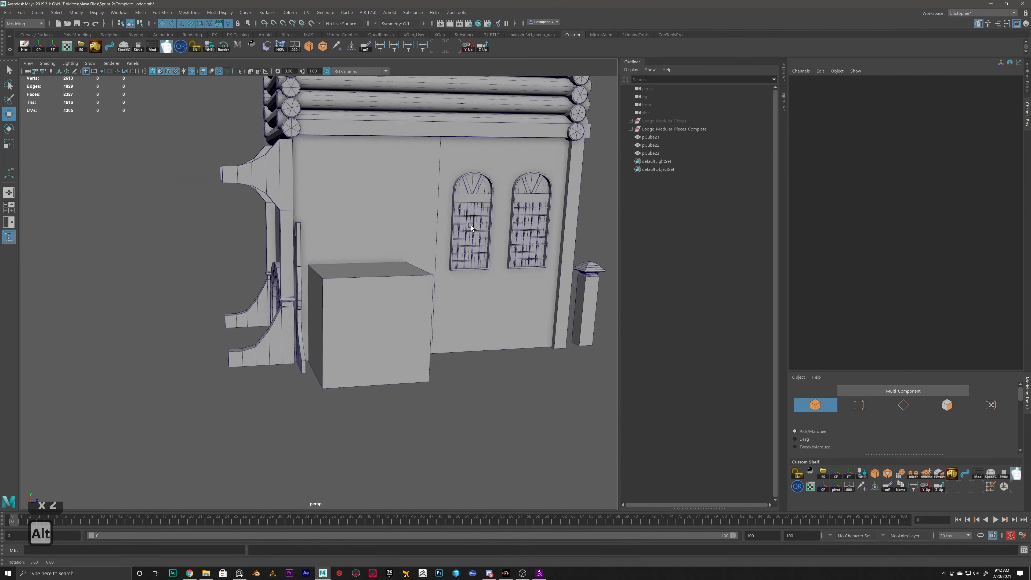
mouse_move(471, 225)
left_mouse_down("alt")
mouse_move(459, 223)
mouse_move(470, 224)
left_mouse_up("alt")
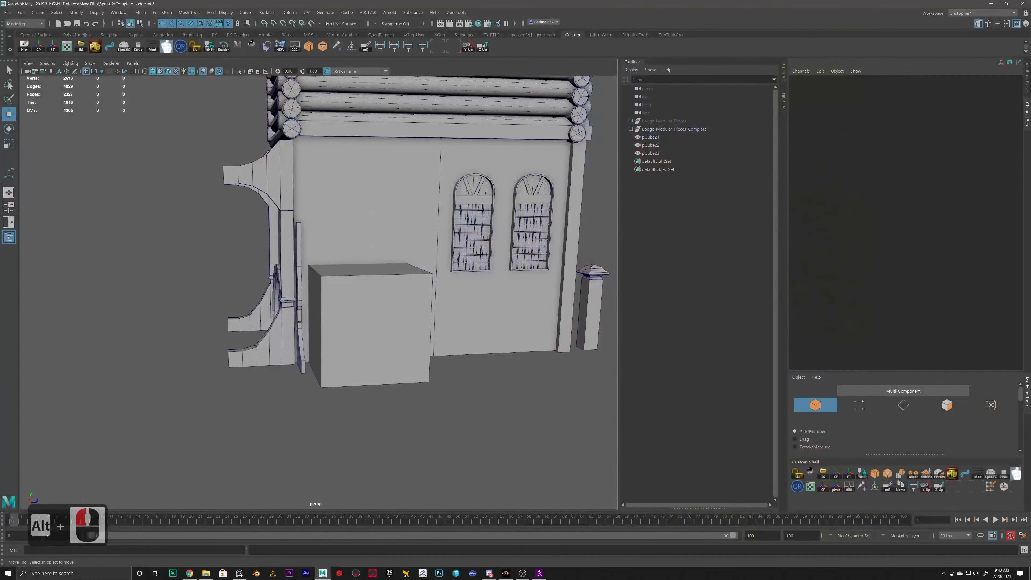
Step: Flatten the large cube along X into a thin slab lying against the side wall
left_click_drag(415, 276, 396, 287, "alt")
left_click(388, 336)
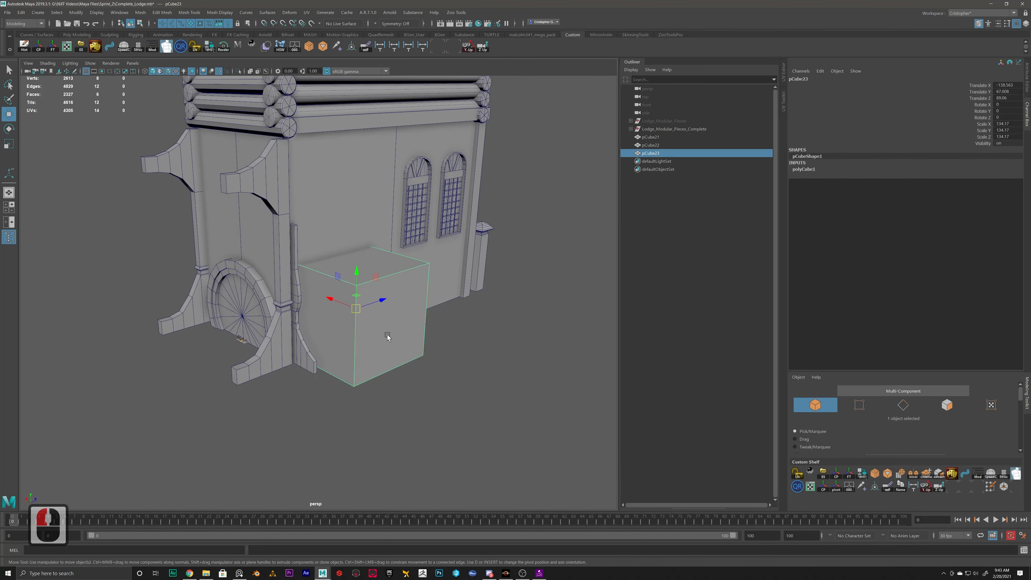
mouse_move(329, 302)
left_mouse_down()
mouse_move(416, 327)
mouse_move(313, 301)
left_mouse_up()
key("r")
key("w")
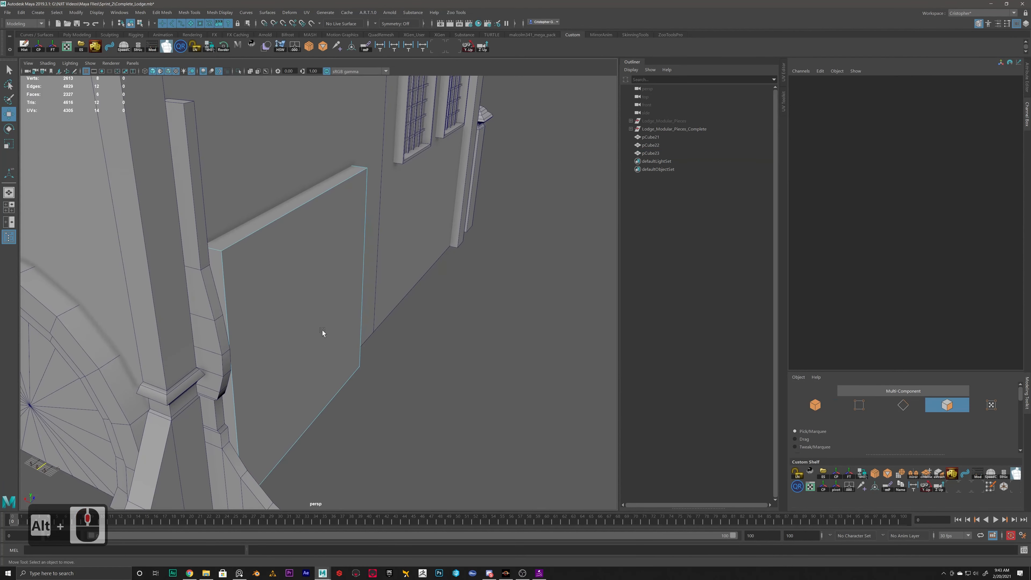
right_click_drag(320, 324, 361, 303)
left_click(445, 393)
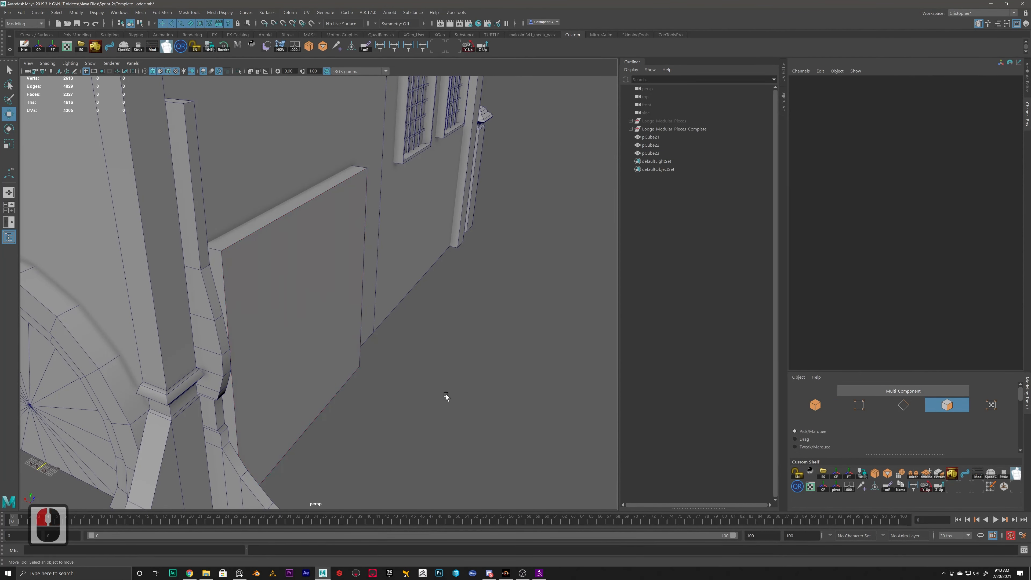
Step: Create another polygon cube and move it in front of the slab
right_click_drag(416, 372, 416, 372, "shift")
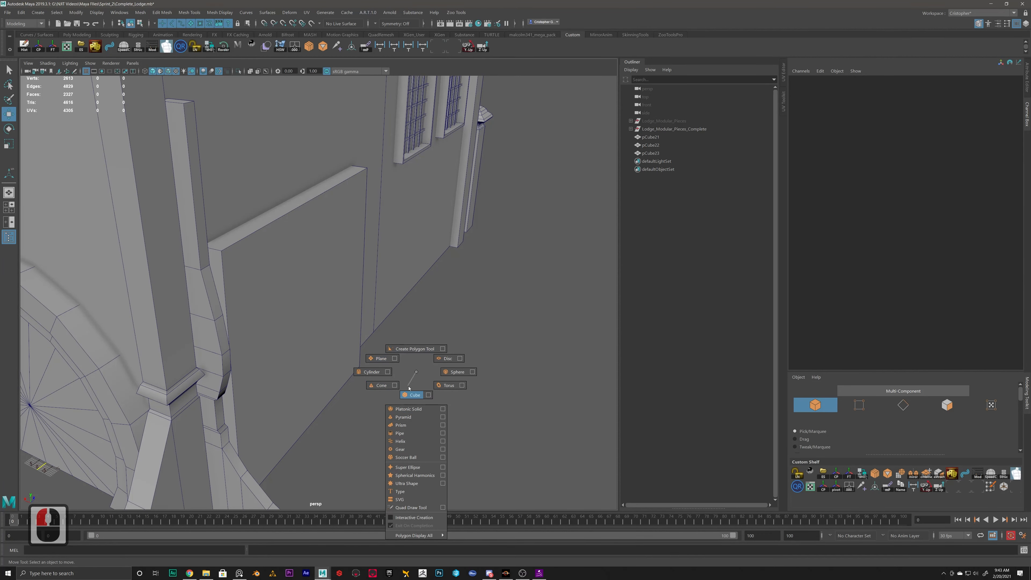
left_click(414, 395)
scroll(290, 385, "down", 7)
left_click_drag(167, 360, 316, 330)
Step: Undo the small cube's scaling and set its Width to about 21 in the creation settings instead
key("r")
scroll(323, 328, "up", 7, "alt")
key("ctrl+z")
key("t")
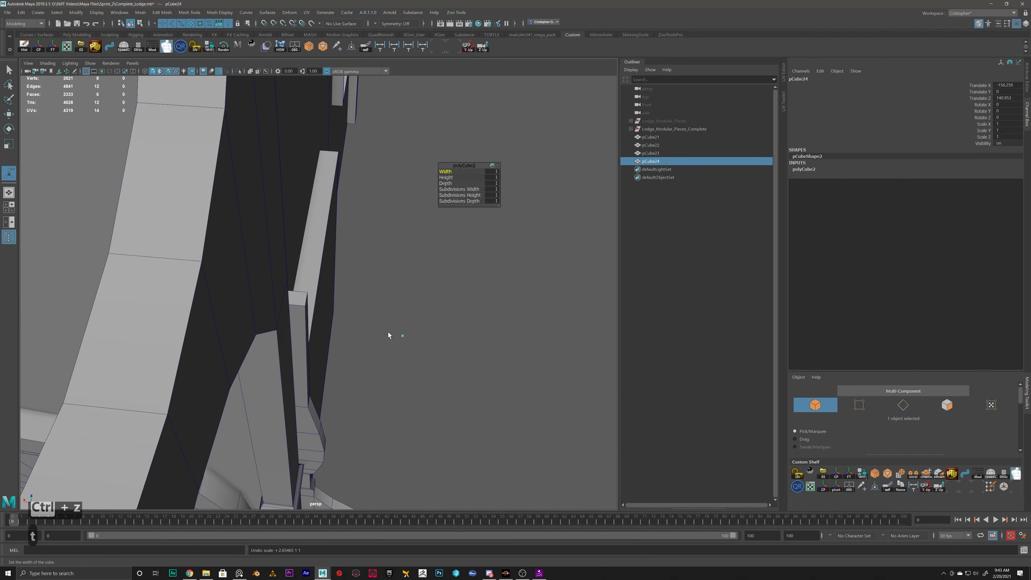
left_click_drag(506, 170, 501, 172)
left_click_drag(505, 302, 422, 325, "alt")
middle_click_drag(422, 325, 378, 288, "alt")
scroll(382, 297, "up", 1, "alt")
middle_click_drag(395, 344, 372, 344, "alt")
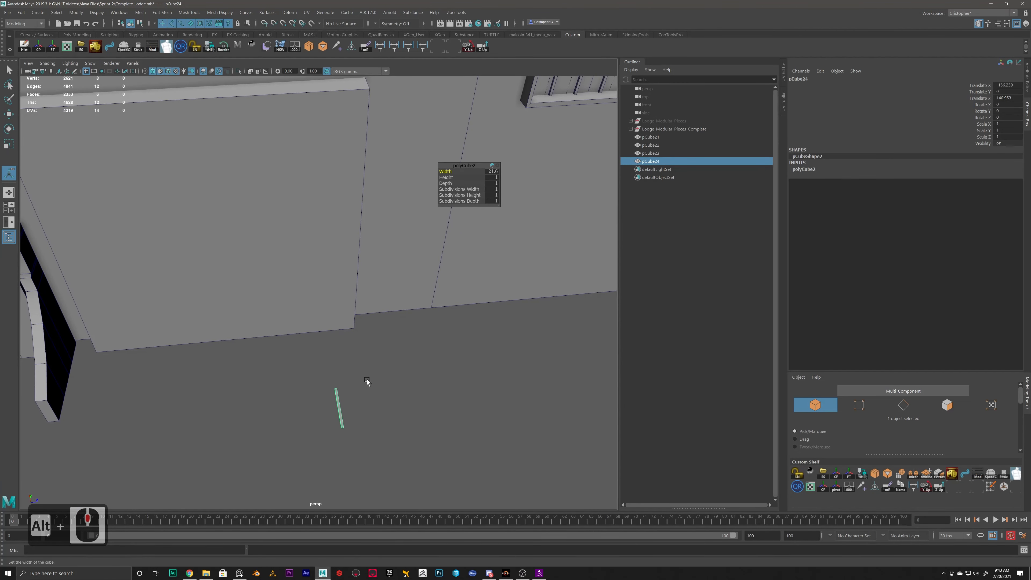
Step: Thicken the small cube to Scale Z 3.616 and move it to the base of the slab's edge nearest the windows
key("w")
left_click_drag(365, 401, 487, 393)
key("r")
key("w")
left_click_drag(374, 371, 345, 317)
Step: Align the small cube in the side view with the slab's vertical edge nearest the windows
key("space")
key("space")
scroll(441, 458, "up", 5, "alt")
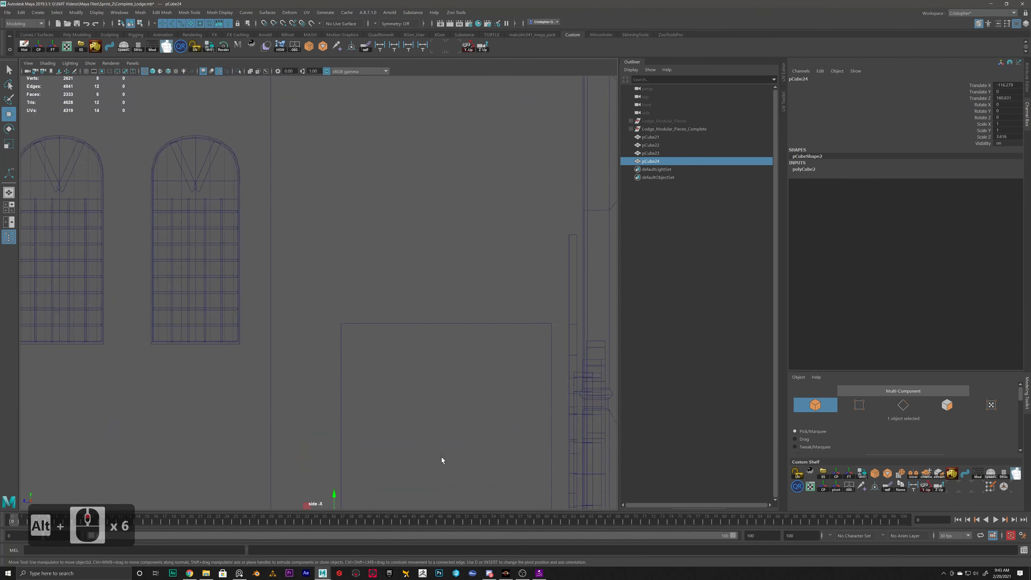
middle_click_drag(441, 458, 340, 271, "alt")
scroll(341, 272, "up", 3, "alt")
middle_click_drag(270, 284, 423, 349, "alt")
scroll(422, 349, "up", 3, "alt")
left_click_drag(367, 379, 389, 379)
right_click_drag(424, 349, 446, 346)
left_click_drag(368, 352, 452, 378)
scroll(451, 316, "down", 4, "alt")
scroll(450, 317, "up", 6)
Step: Raise the small cube's top vertices to the slab's top edge, snapping them to form an upright board
right_click_drag(407, 337, 378, 339)
left_click_drag(403, 357, 484, 393)
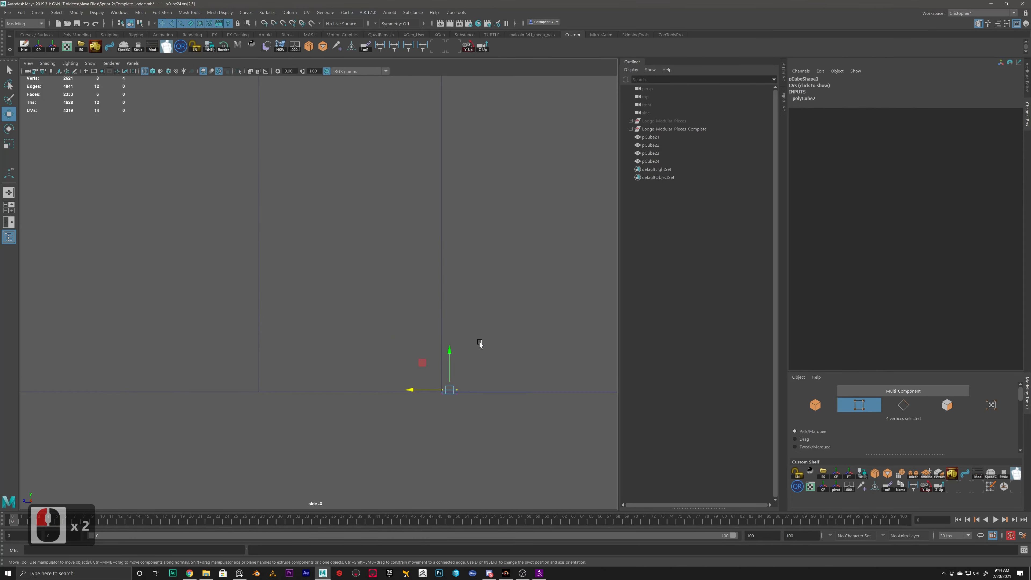
scroll(454, 454, "up", 15, "alt")
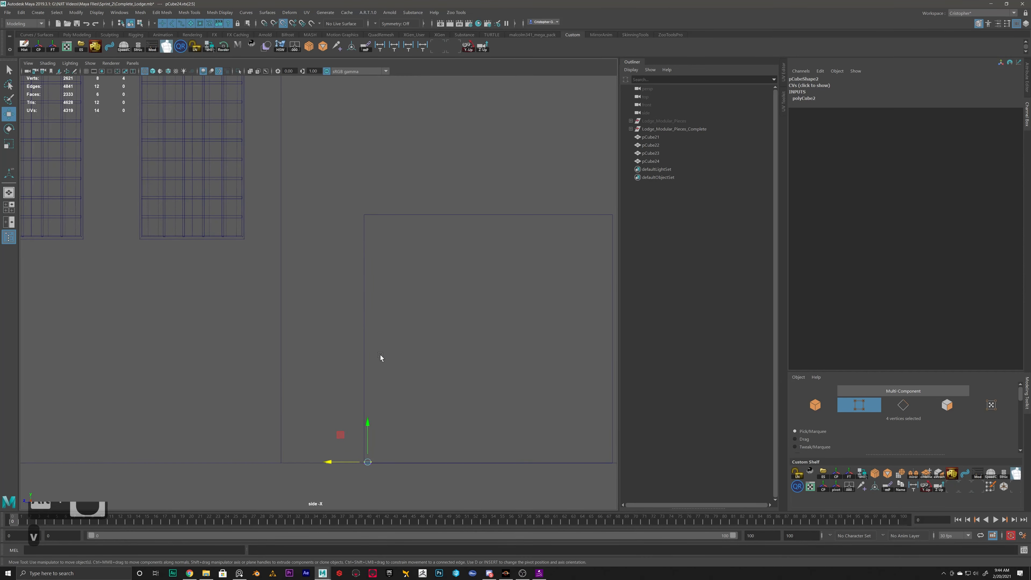
left_click_drag(368, 422, 368, 175)
scroll(422, 325, "down", 5, "alt")
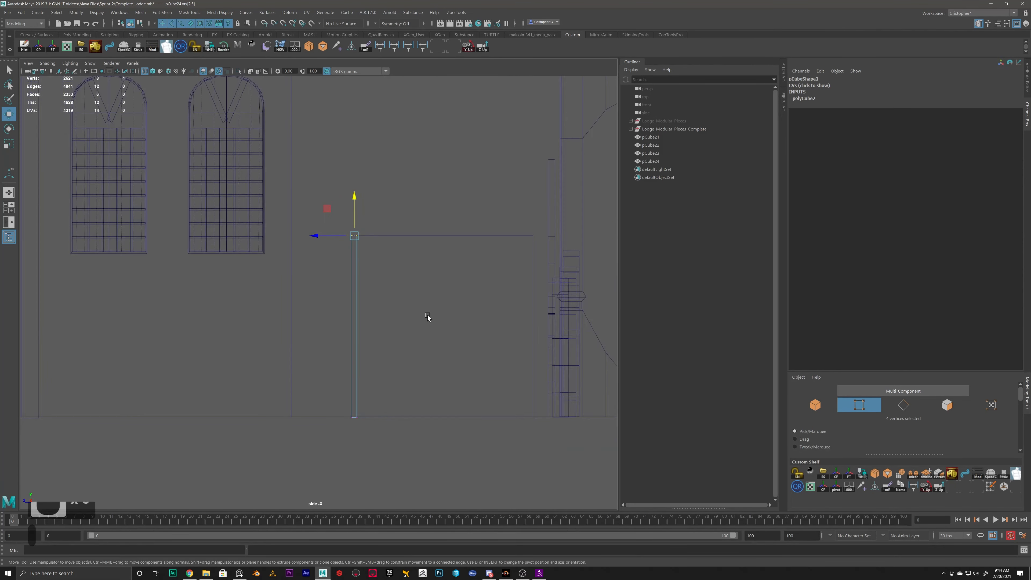
Step: Snap the upright board's wall-side vertices along X to the slab and return to object mode
key("space")
key("space")
left_click_drag(471, 184, 426, 176, "alt")
scroll(343, 253, "down", 4, "alt")
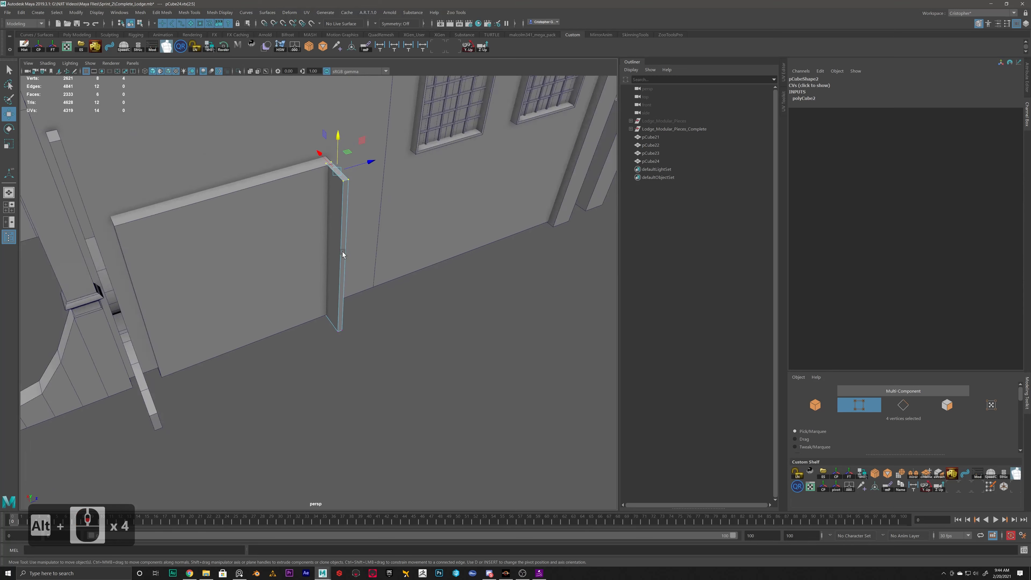
left_click_drag(343, 253, 411, 279, "alt")
scroll(368, 247, "up", 3, "alt")
left_click_drag(368, 247, 341, 259, "alt")
left_click_drag(327, 205, 282, 441)
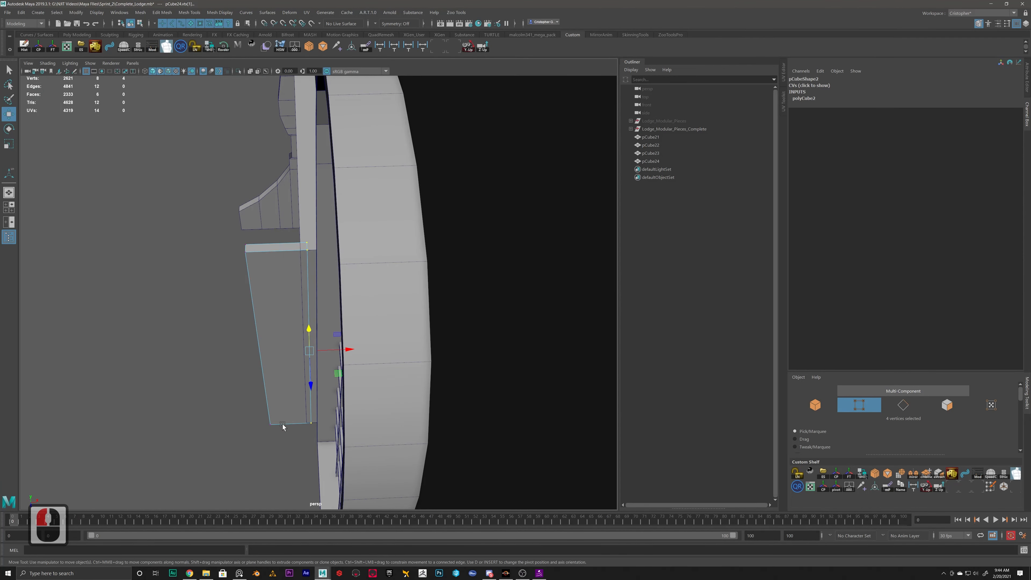
key("v")
left_click_drag(349, 349, 297, 261)
left_click_drag(279, 331, 497, 314, "alt")
right_click(367, 316)
left_click(406, 303)
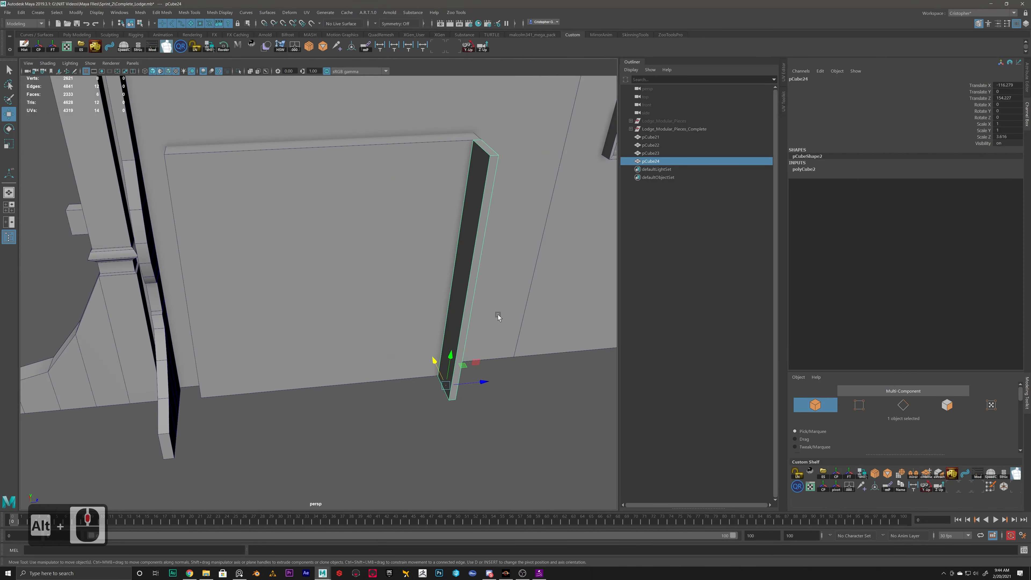
Step: Duplicate the upright board and align the copy with the slab's opposite vertical edge, at about Translate Z 23.8
key("ctrl+d")
left_click_drag(483, 382, 247, 371)
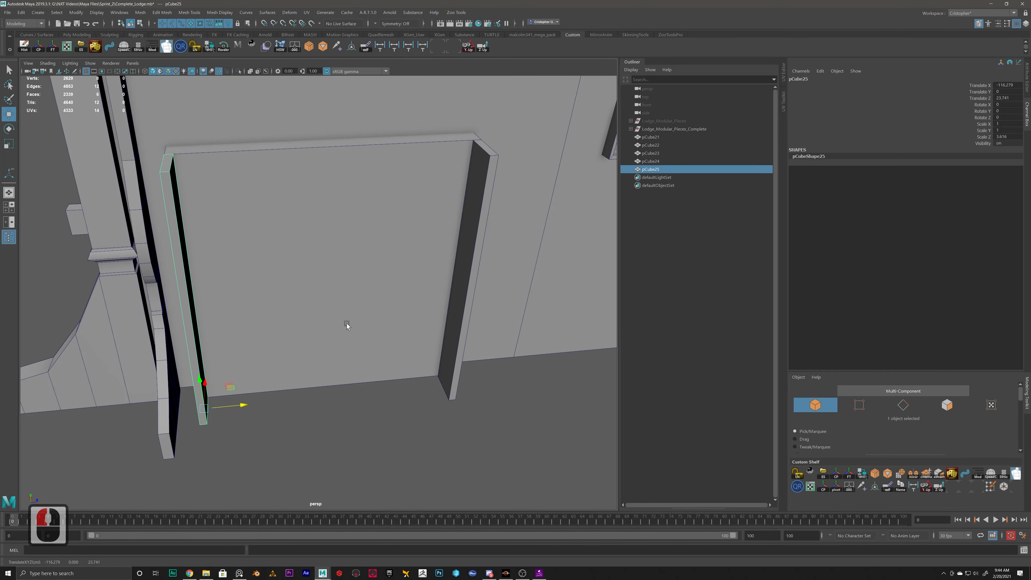
key("space")
key("space")
scroll(393, 352, "up", 11, "alt")
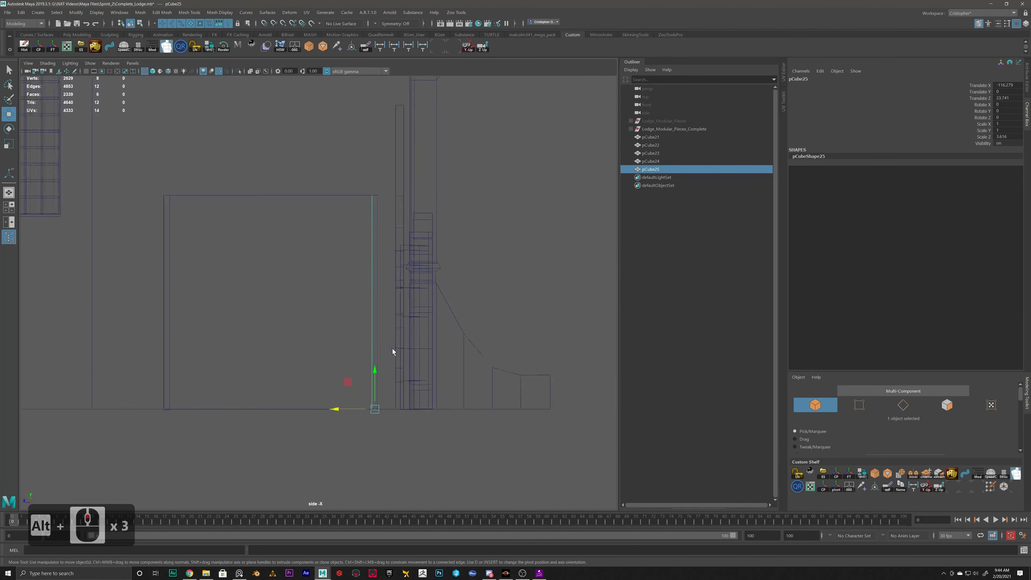
scroll(359, 364, "up", 2, "alt")
scroll(359, 364, "up", 5, "alt")
left_click_drag(295, 409, 302, 405)
key("space")
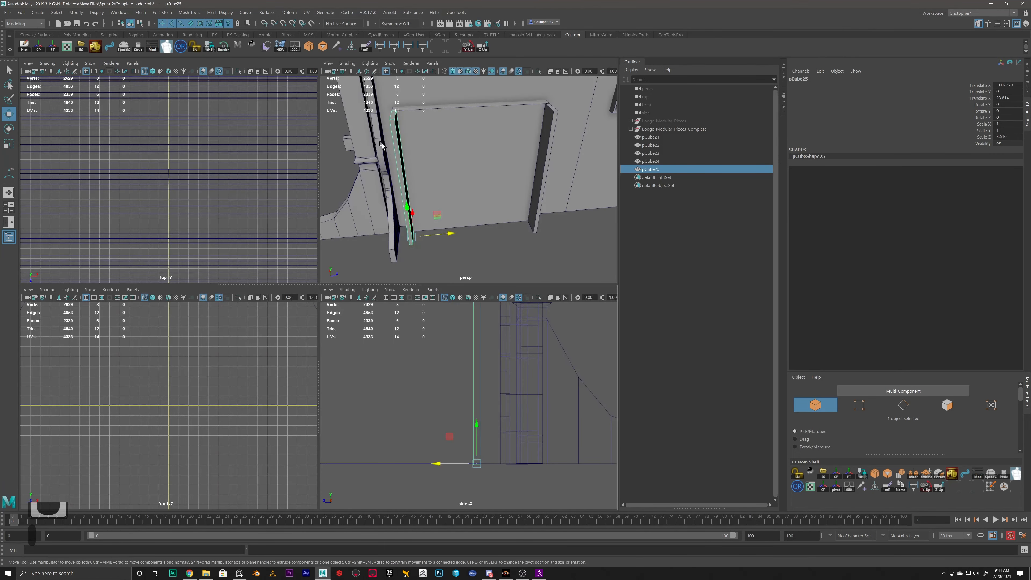
Step: Duplicate the upright board farthest from the windows, move the copy between the two uprights and rotate it 90° about X
key("space")
left_click_drag(421, 198, 465, 183, "alt")
scroll(460, 246, "down", 4, "alt")
left_click_drag(460, 245, 365, 228, "alt")
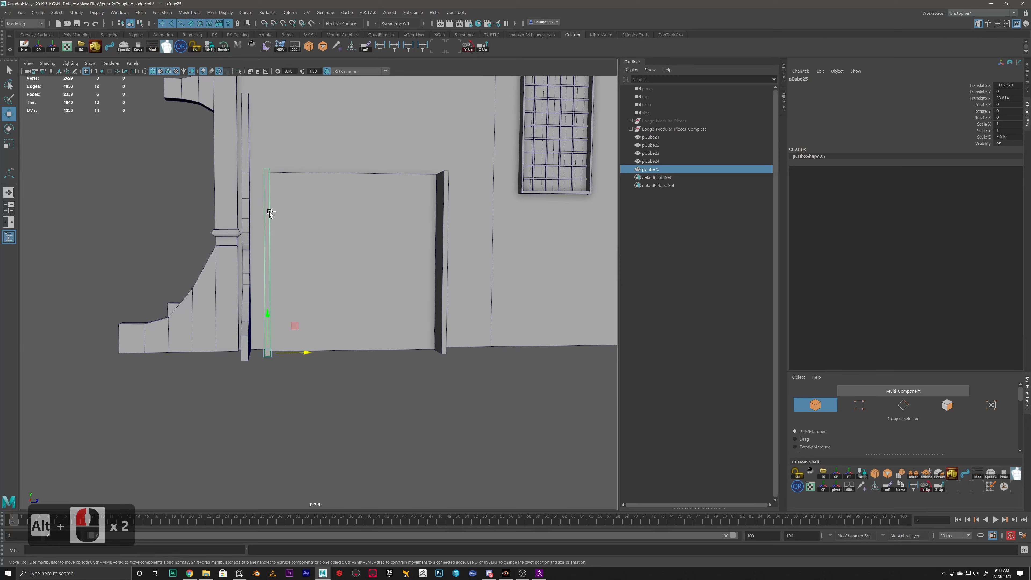
key("ctrl+d")
left_click_drag(311, 353, 386, 350)
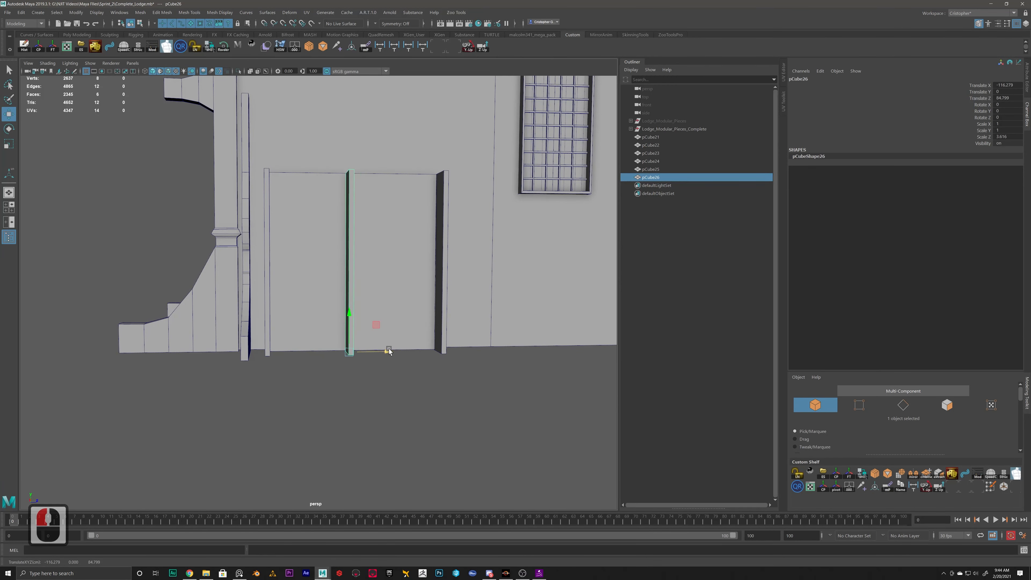
key("e")
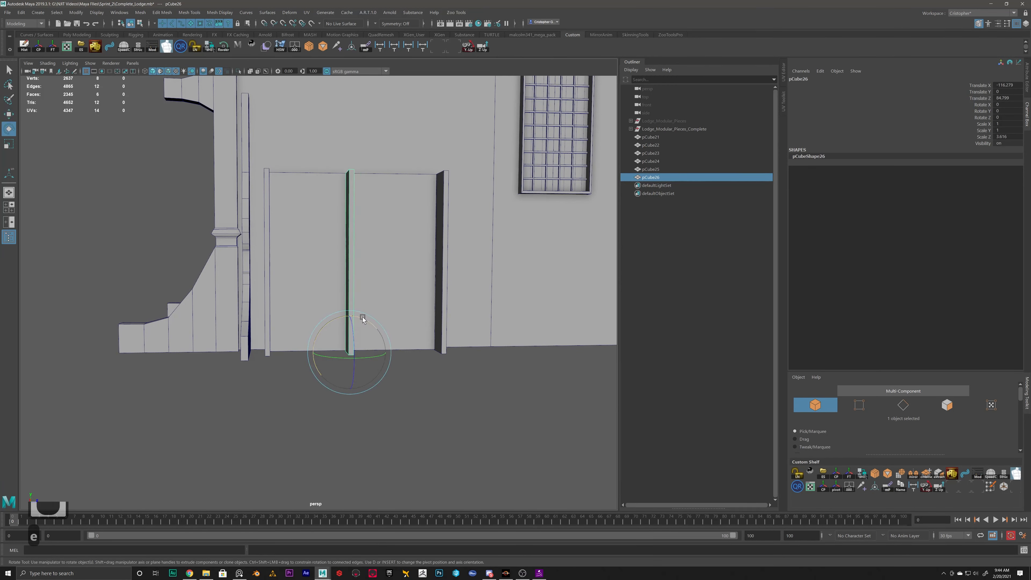
left_click_drag(358, 315, 391, 311)
key("w")
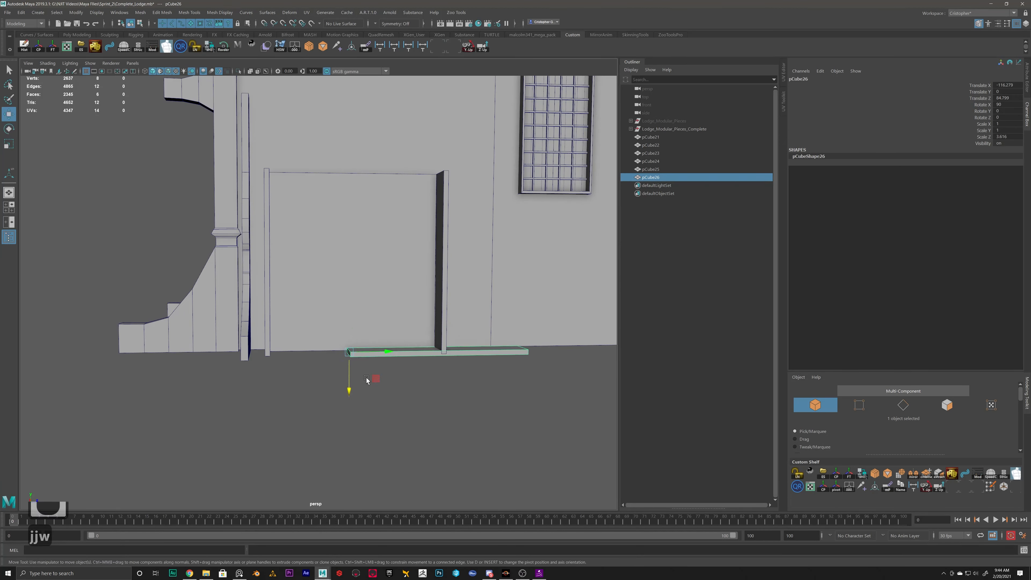
Step: Fit the horizontal board between the two uprights as a shelf, with Scale Y about 0.956 and Translate Z about 25.7
left_click_drag(367, 380, 302, 321)
key("space")
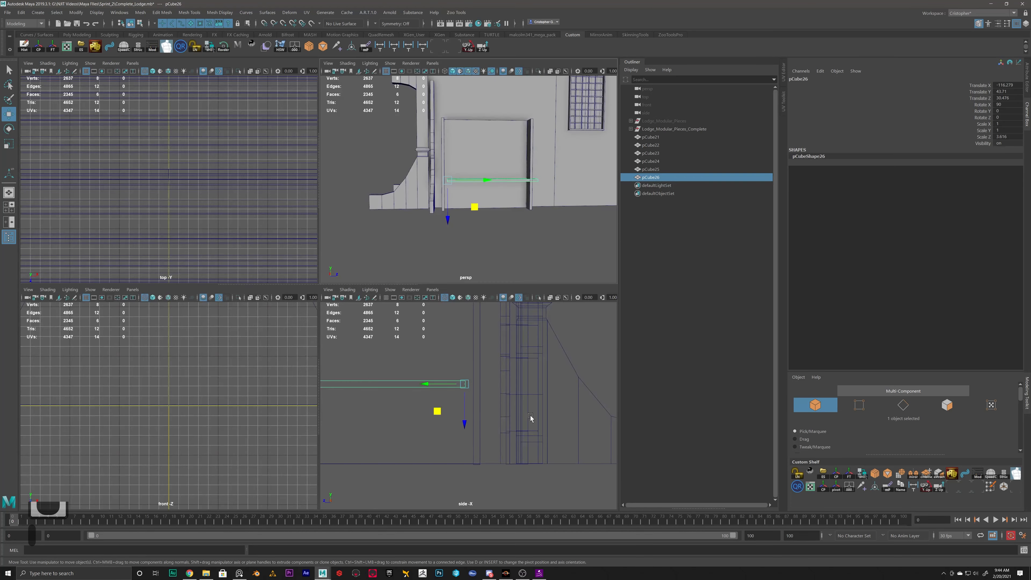
key("space")
scroll(472, 323, "up", 4, "alt")
left_click_drag(519, 325, 527, 356)
key("r")
key("w")
key("space")
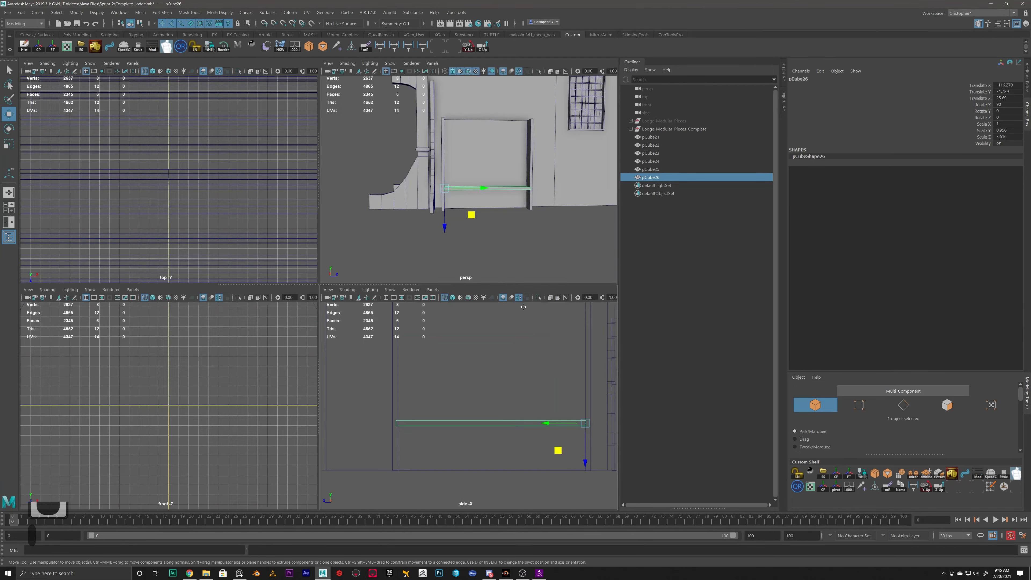
Step: Lower the shelf board to about Translate Y 24.5 and shift it along X to about -114.1
key("space")
left_click_drag(428, 206, 483, 229, "alt")
left_click_drag(369, 263, 341, 244, "alt")
mouse_move(286, 354)
left_mouse_down()
mouse_move(287, 378)
mouse_move(286, 365)
left_mouse_up()
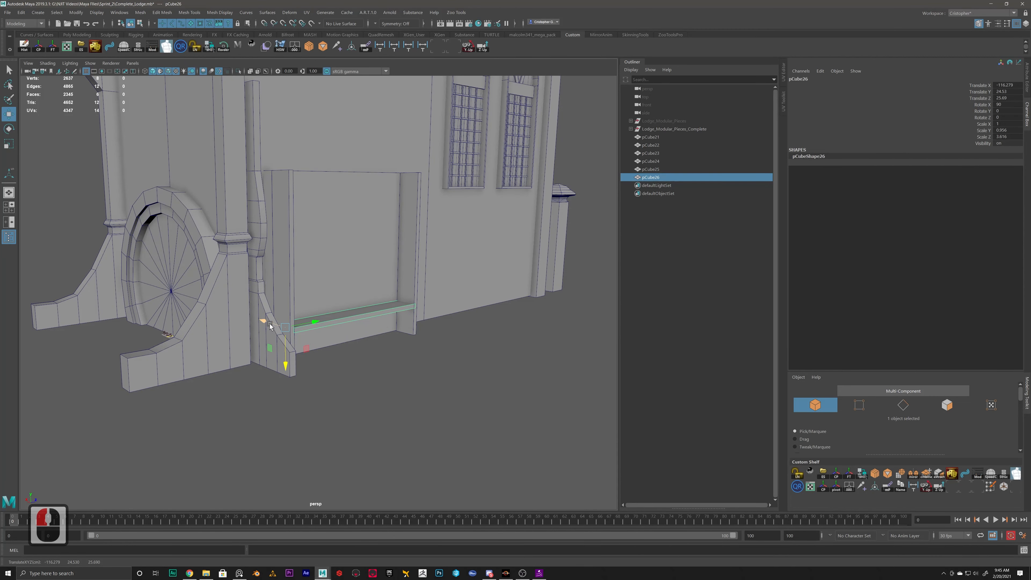
left_click_drag(270, 326, 268, 326)
left_click(377, 373)
Step: Duplicate the shelf board, raise the copy to the uprights' tops at about Translate Y 137, and center its pivot
left_click_drag(455, 256, 324, 395, "alt")
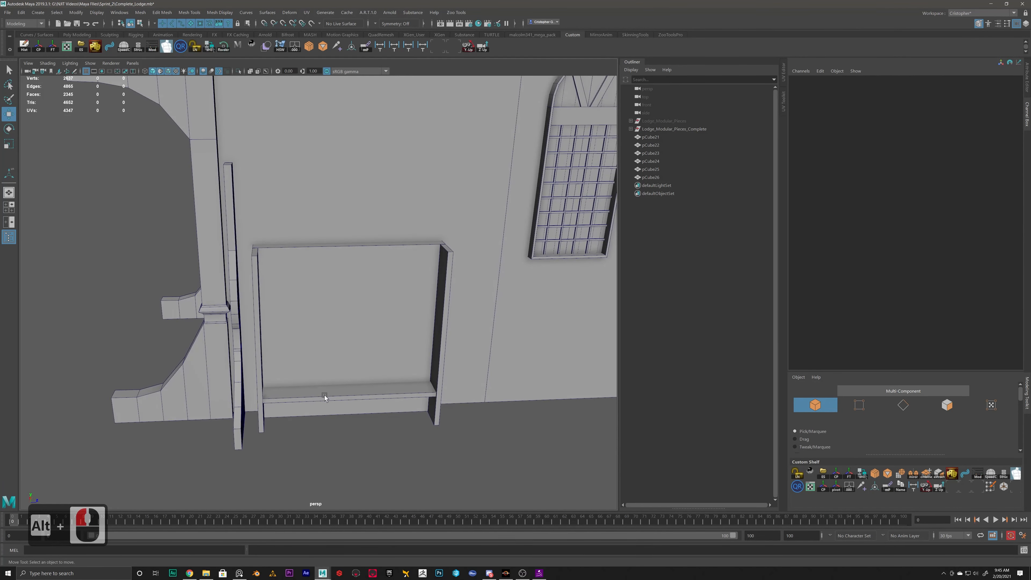
left_click(344, 390)
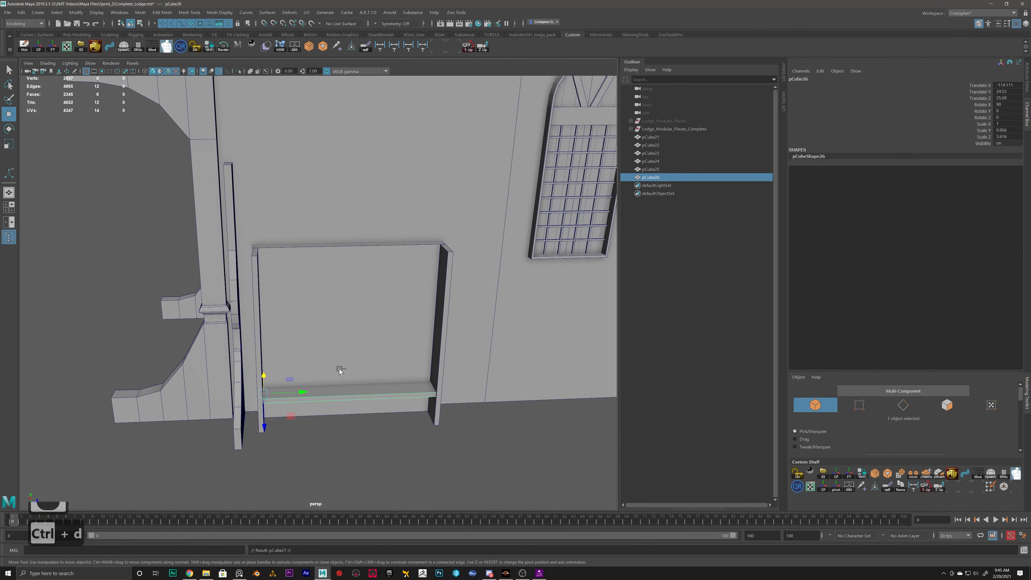
key("ctrl+d")
left_click_drag(265, 413, 260, 281)
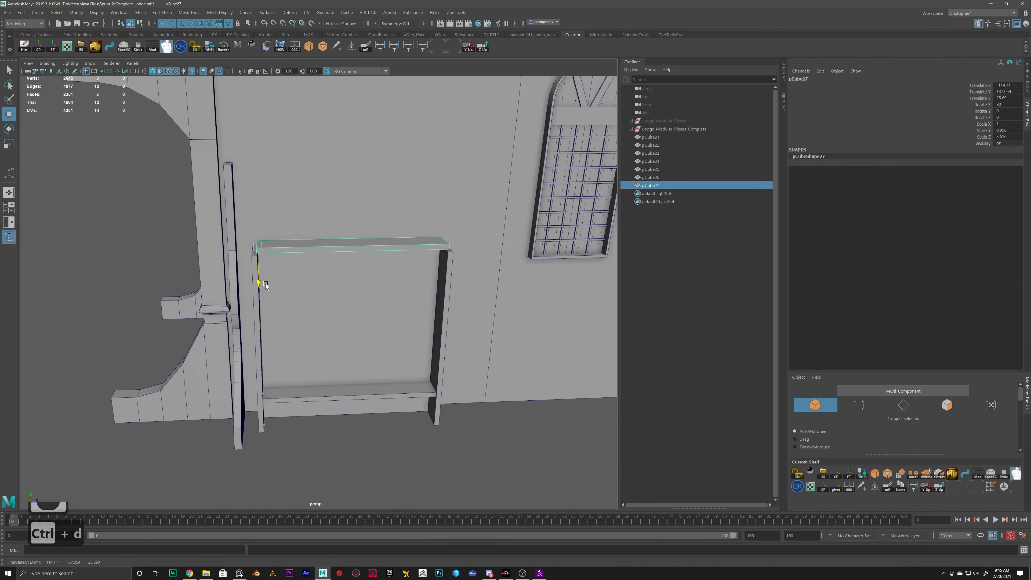
left_click(837, 475)
Step: Add Center Pivot and Freeze Transformations shortcuts to the Custom shelf
left_click_drag(365, 284, 53, 25, "alt")
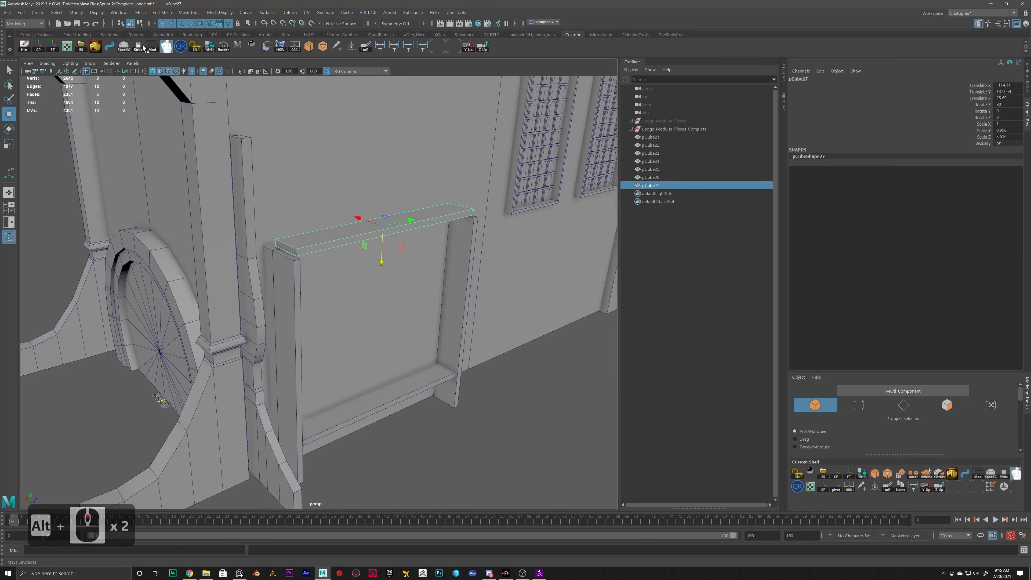
left_click(38, 12)
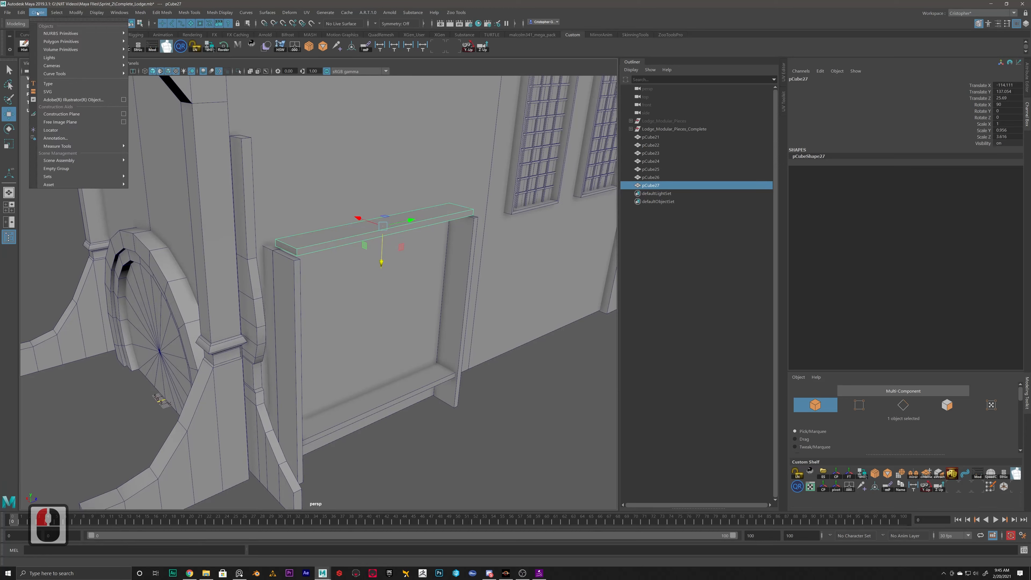
mouse_move(68, 12)
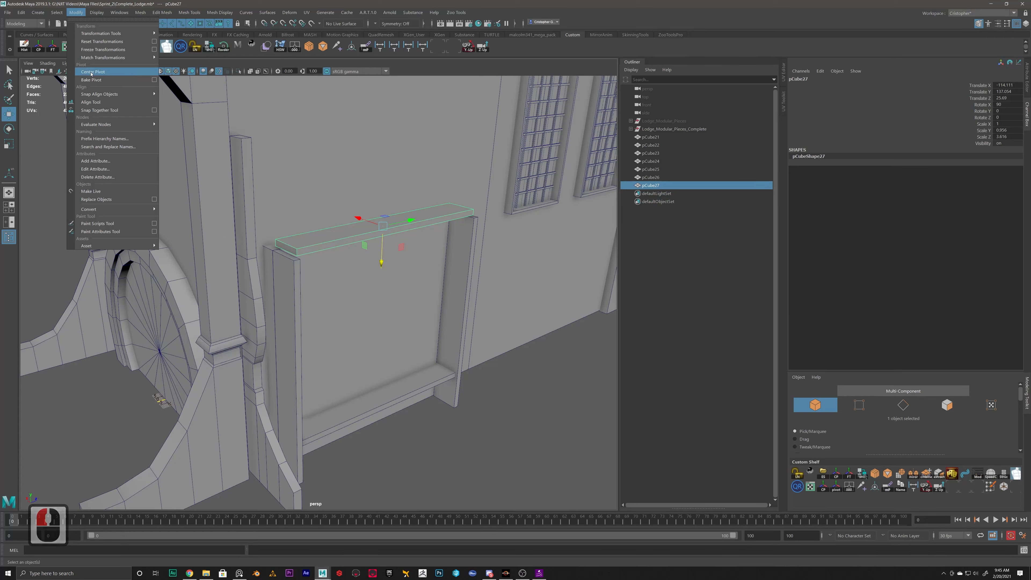
left_click(474, 2)
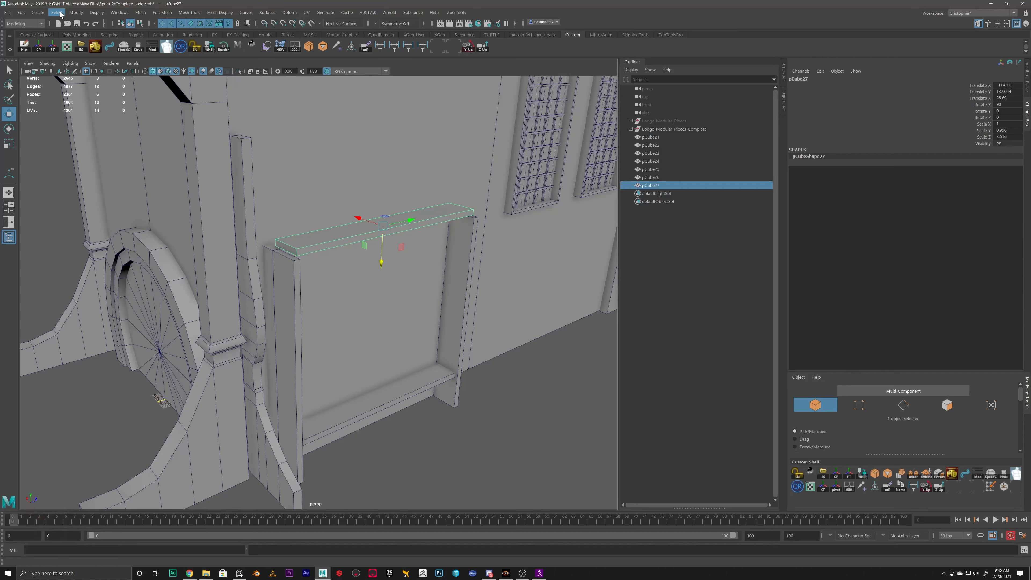
left_click(574, 35)
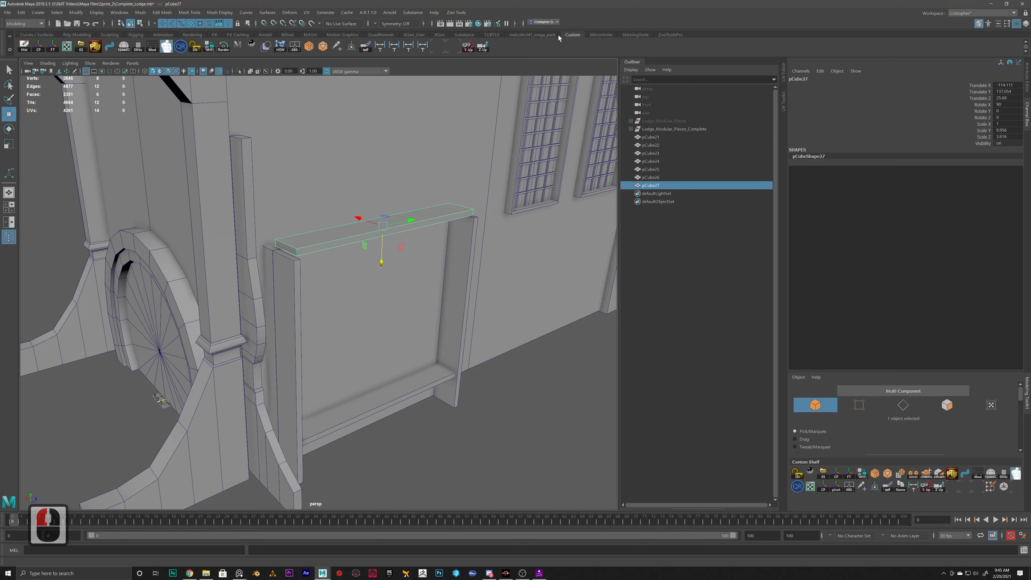
left_click(38, 13)
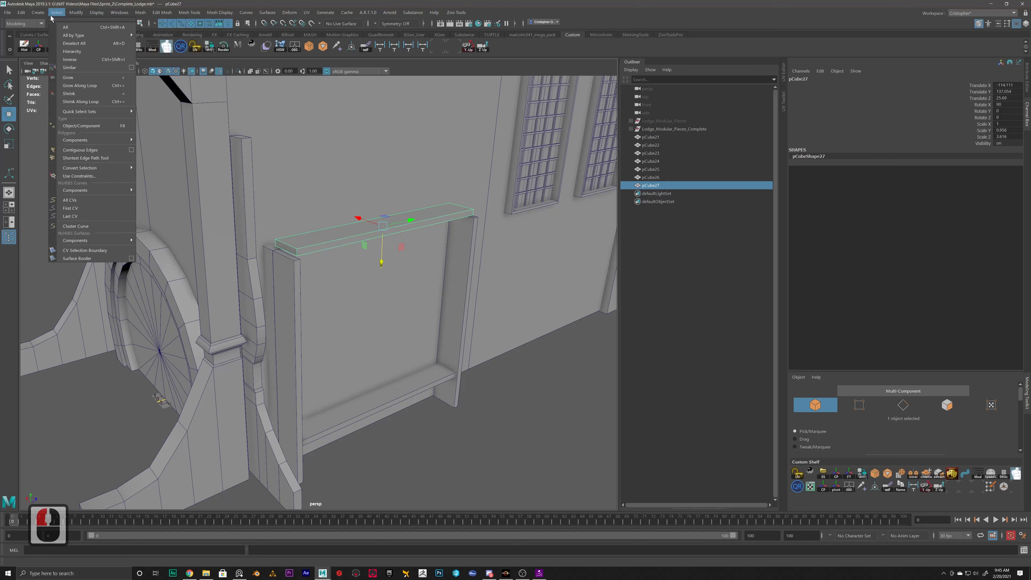
mouse_move(80, 13)
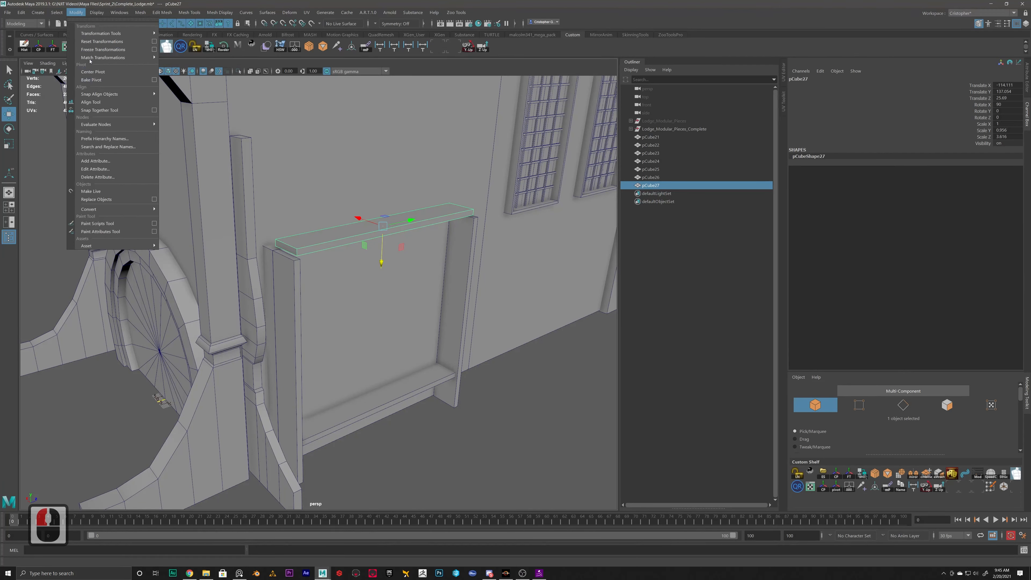
mouse_move(96, 38)
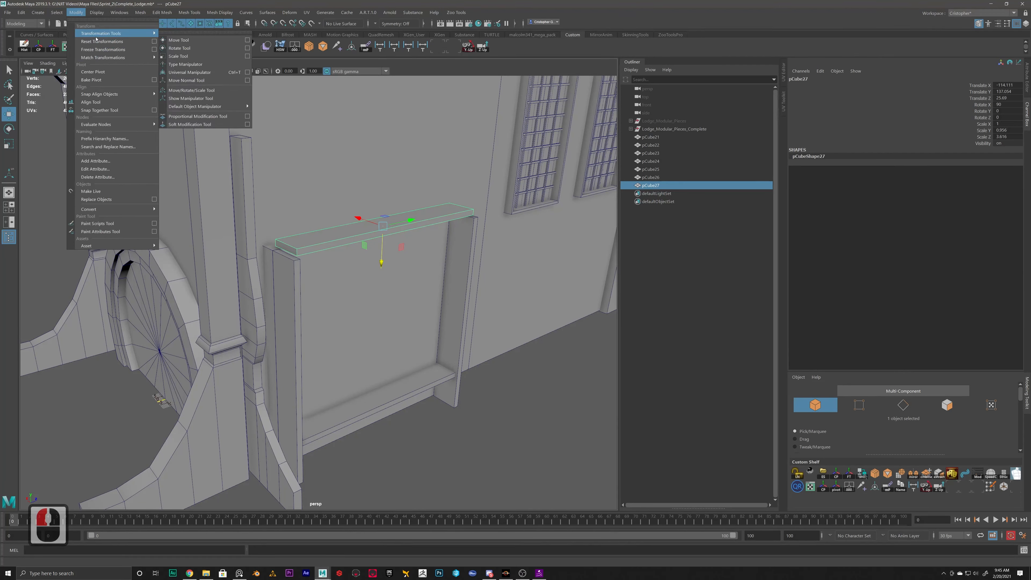
left_click(93, 72, "ctrl+shift")
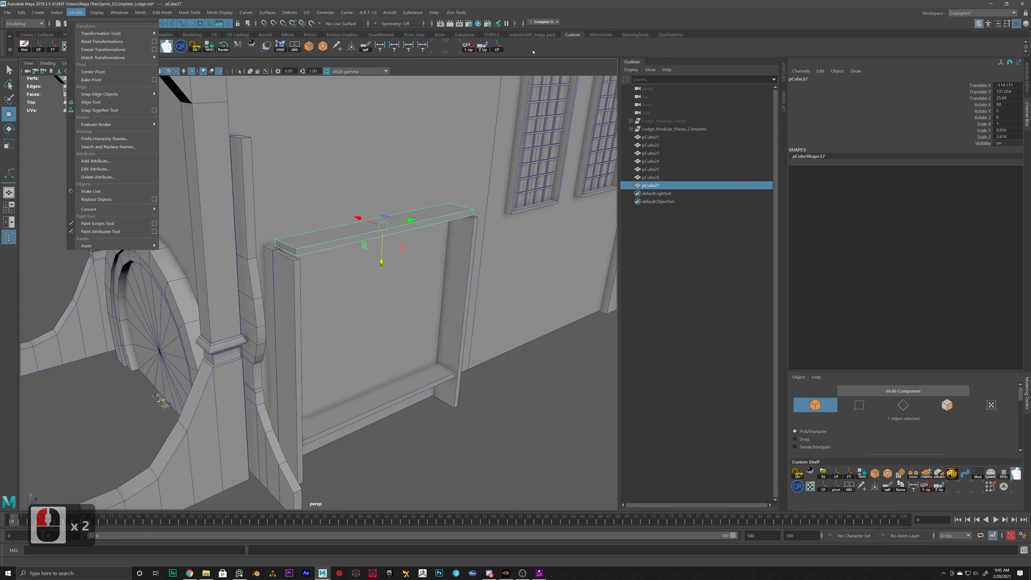
left_click(308, 186)
left_click(119, 13)
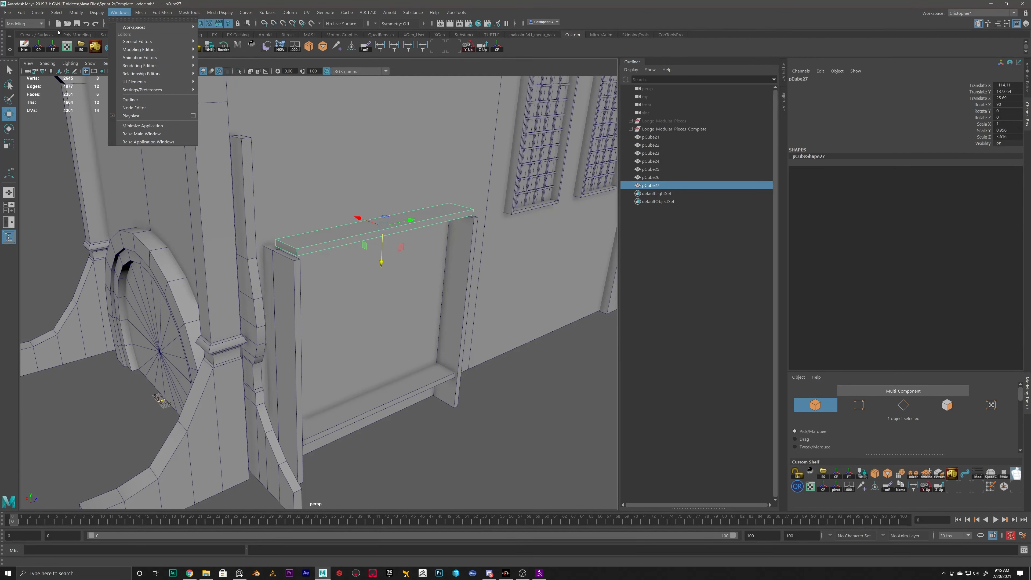
key("Escape")
left_click(76, 13)
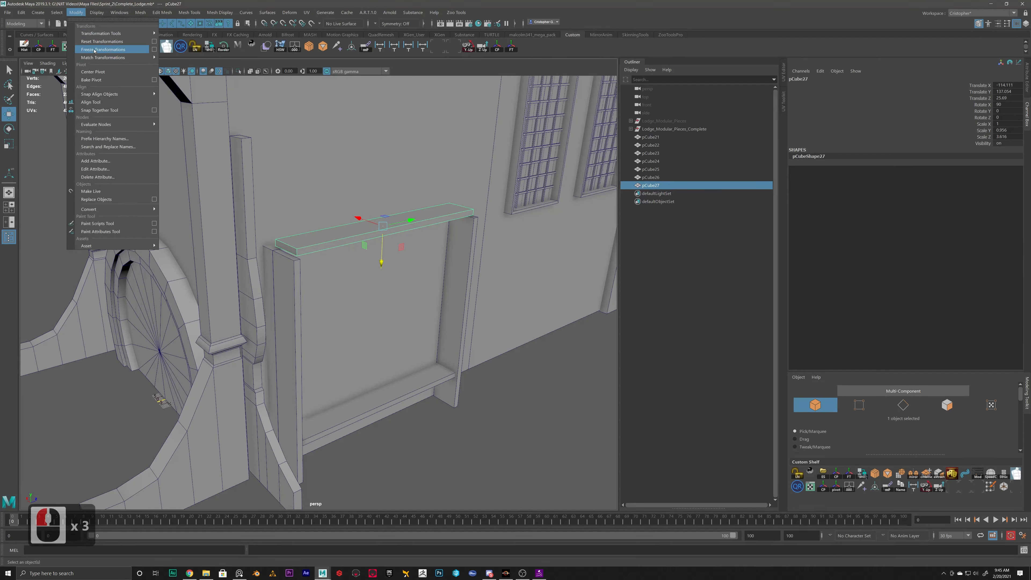
Step: Delete the newly added Center Pivot and Freeze Transformations shortcuts from the Custom shelf
left_click(502, 50)
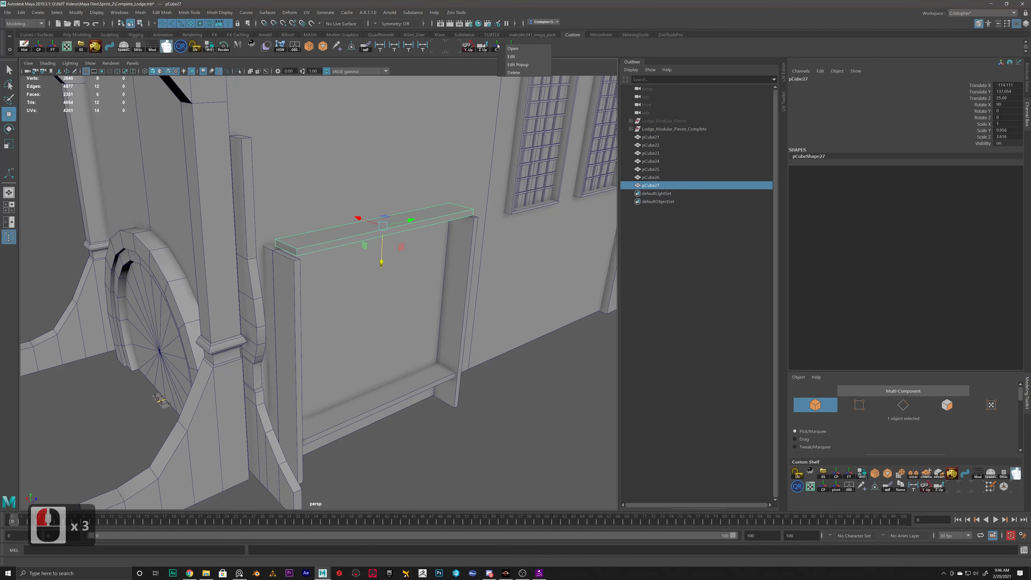
right_click(496, 47)
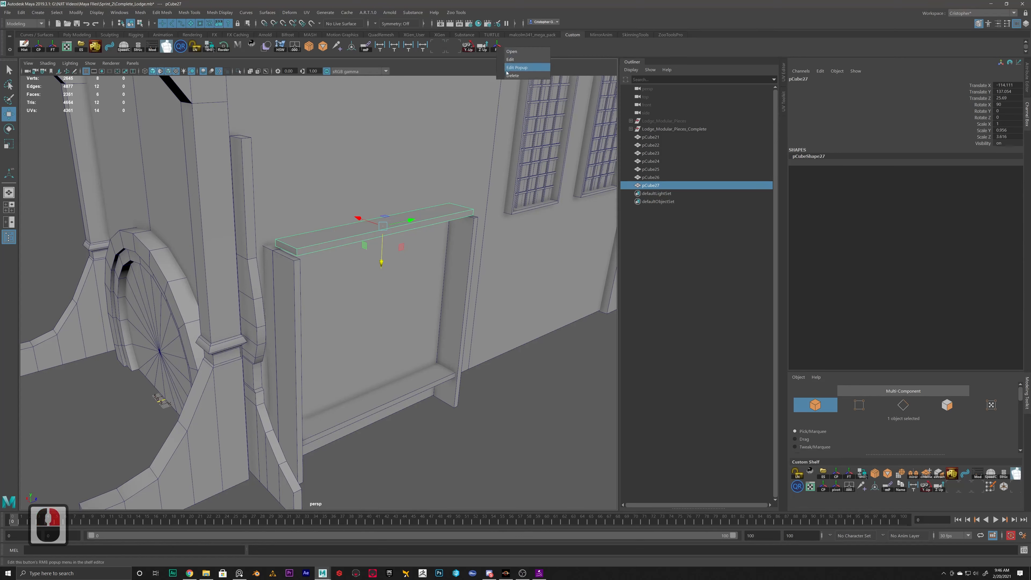
left_click(512, 77)
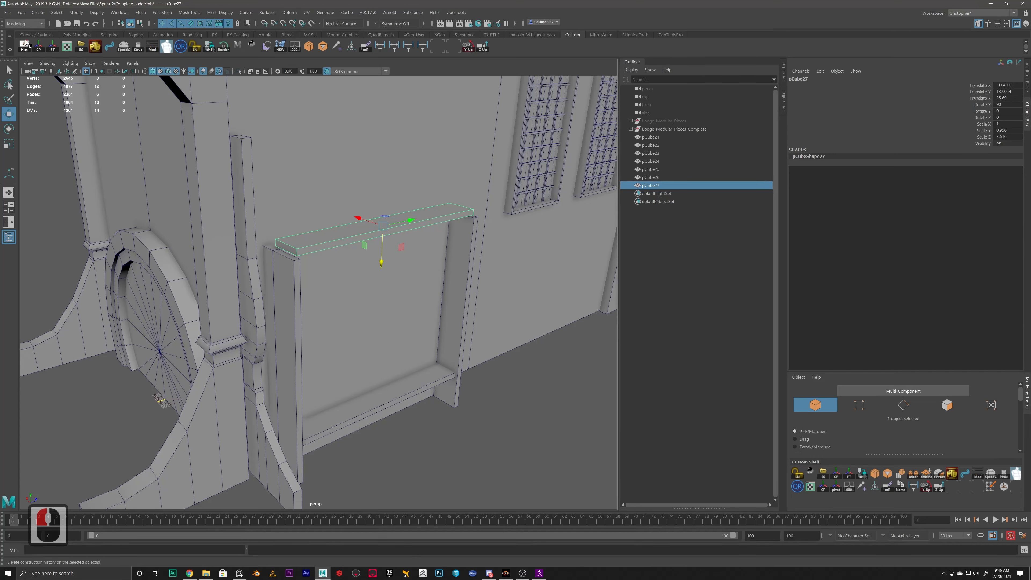
Step: Delete the construction history of the top board
left_click(21, 13)
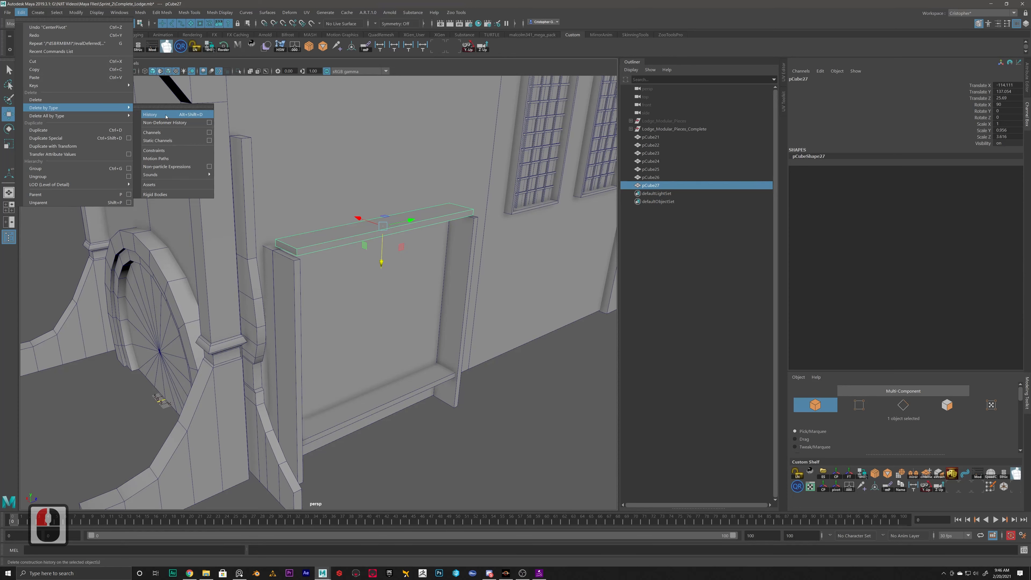
left_click(166, 117)
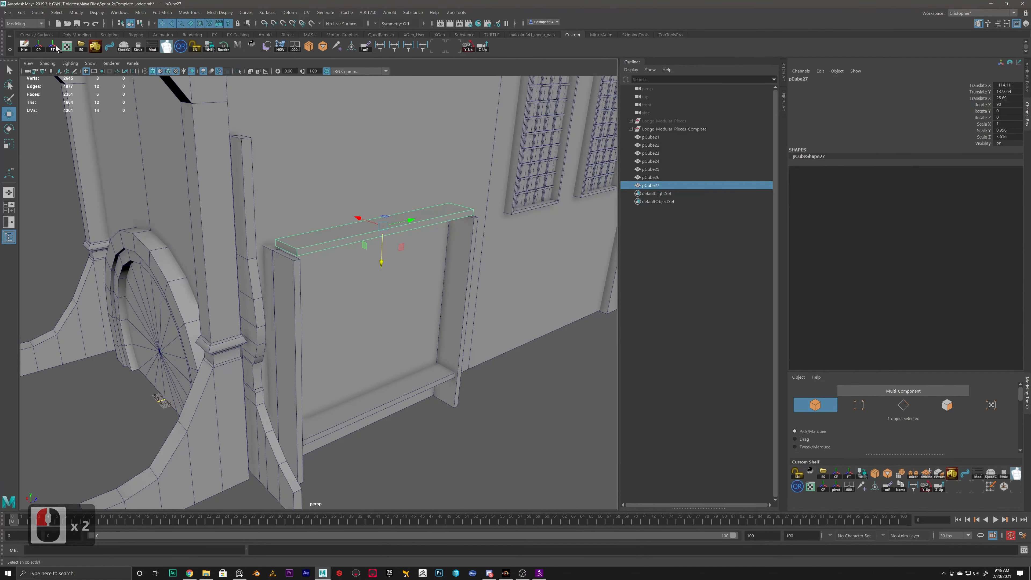
Step: Thicken the top board to about Scale Z 8.67 and align it with the uprights' tops and fronts, at about Translate Y 129.5
left_click_drag(324, 220, 412, 264, "alt")
scroll(397, 249, "up", 3, "alt")
key("r")
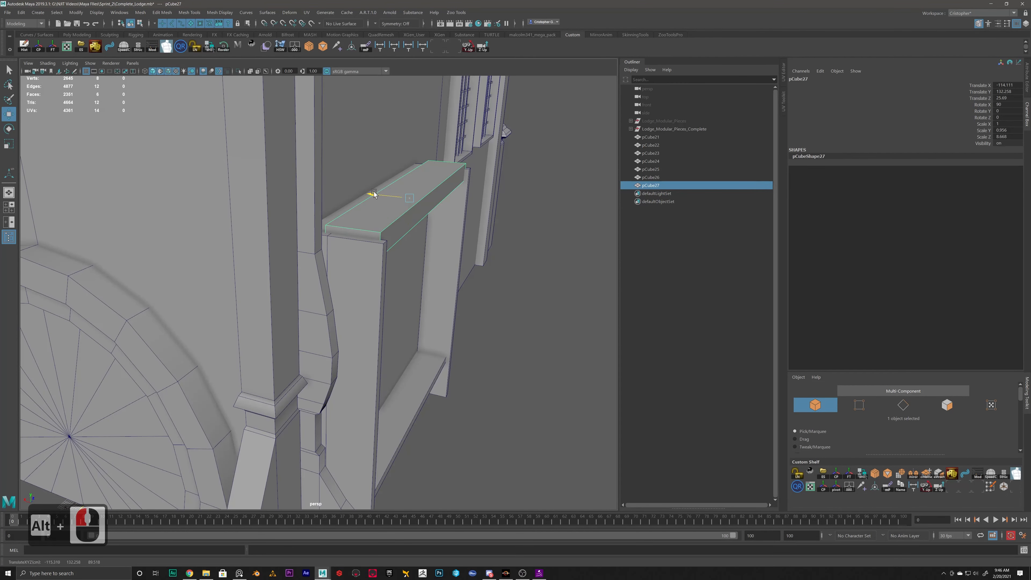
key("w")
key("ctrl+z")
left_click_drag(410, 237, 408, 243)
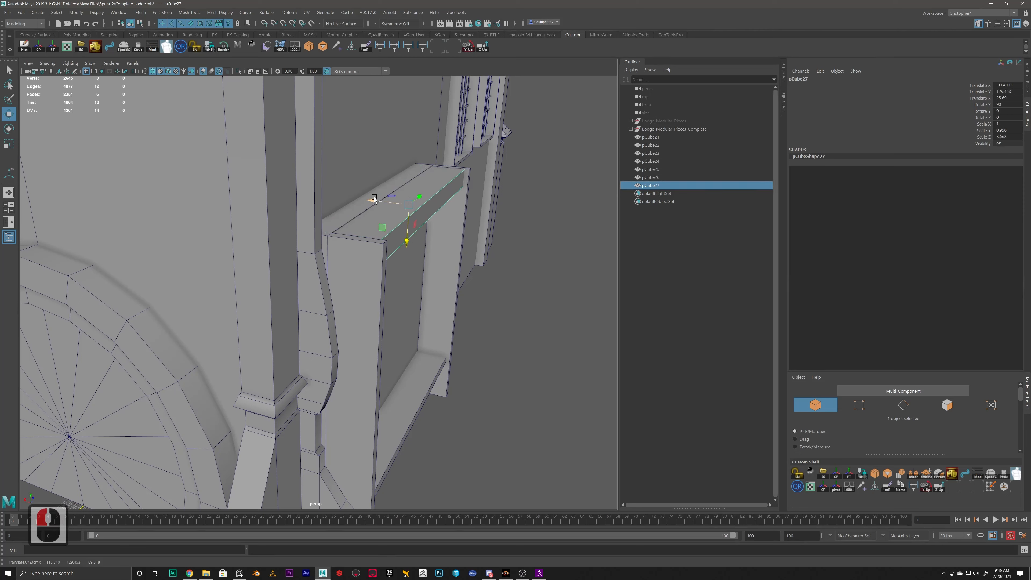
left_click_drag(370, 199, 378, 200)
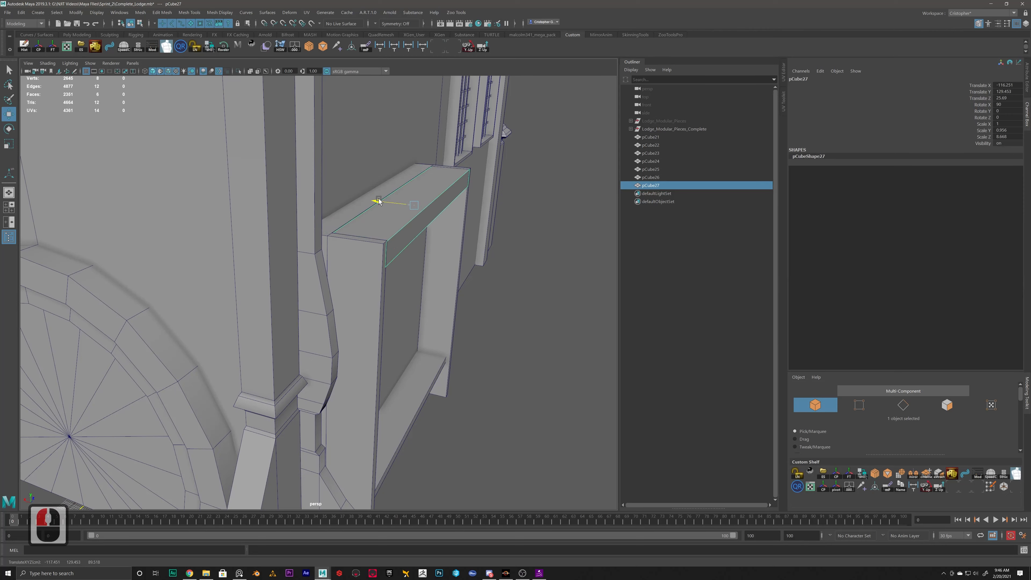
Step: Deepen the top board to about Scale X 1.68 and move it outward to about Translate X -122.5
left_click_drag(431, 223, 393, 203, "alt")
key("r")
key("w")
Step: Lower the top vertices of the upright farthest from the windows, snapping them to the top board's underside
left_click(362, 248)
left_click_drag(410, 247, 360, 253, "alt")
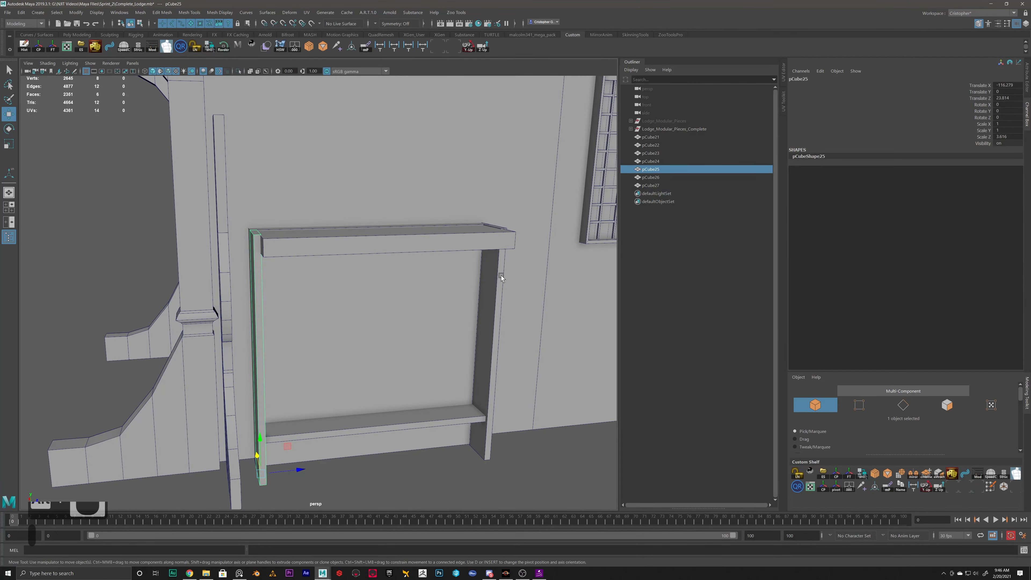
key("space")
key("space")
middle_click_drag(431, 117, 464, 289, "alt")
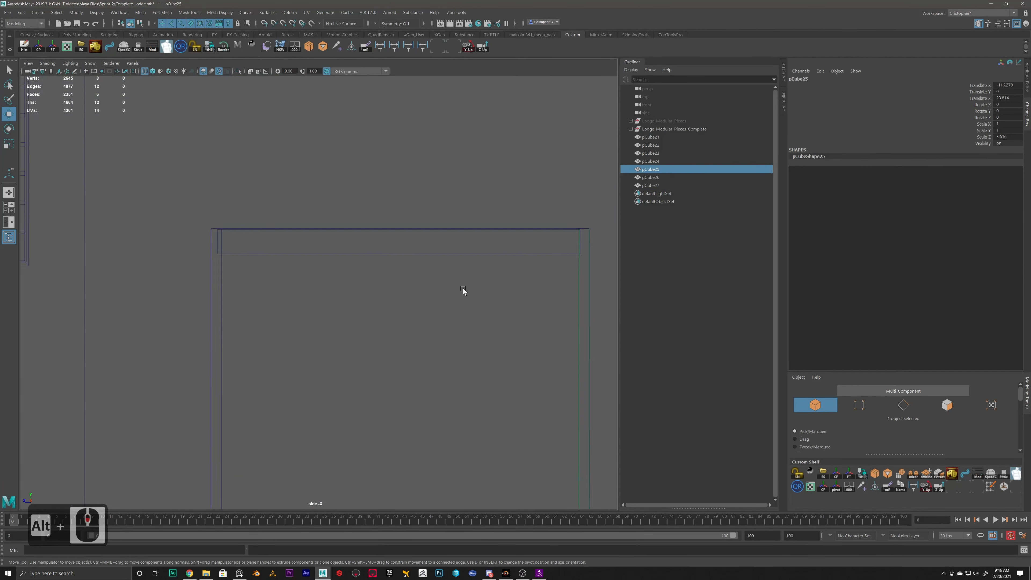
scroll(464, 289, "down", 1, "alt")
right_click_drag(548, 288, 507, 278)
left_click_drag(533, 215, 588, 252)
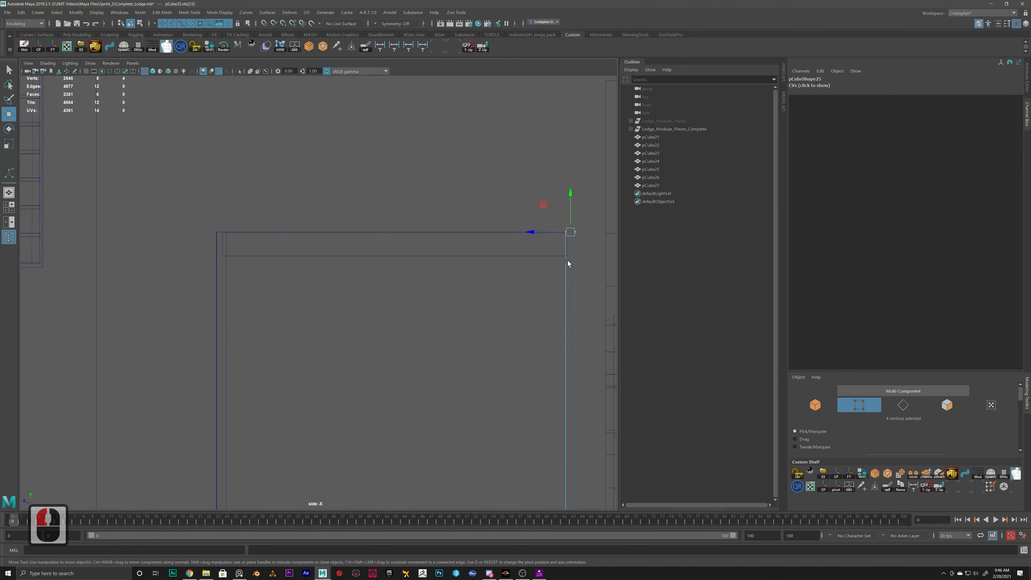
left_click_drag(567, 199, 567, 257)
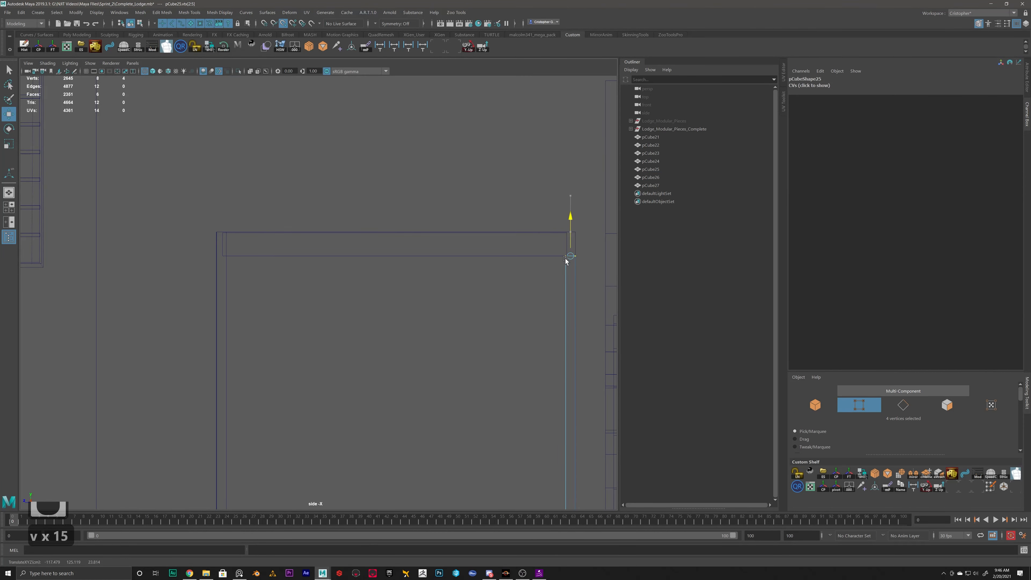
Step: Snap the top vertices of the upright nearest the windows down to the top board's underside
left_click(225, 300)
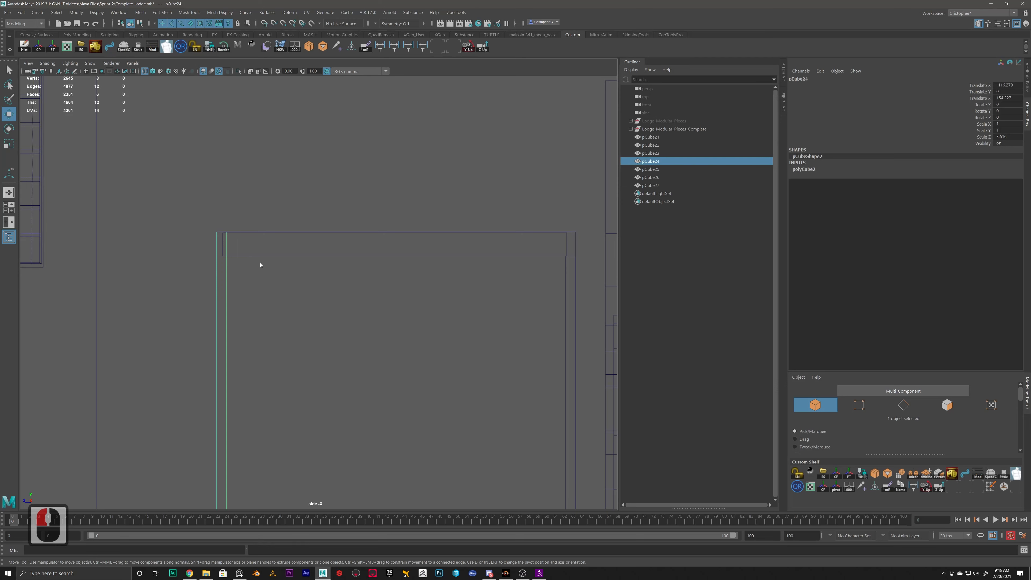
right_click_drag(255, 264, 205, 264)
left_click_drag(208, 203, 256, 245)
key("v")
left_click_drag(221, 195, 221, 256)
Step: Widen the top board by snapping the vertices at both its ends to the outer sides of the uprights
left_click(504, 248)
left_click(489, 255)
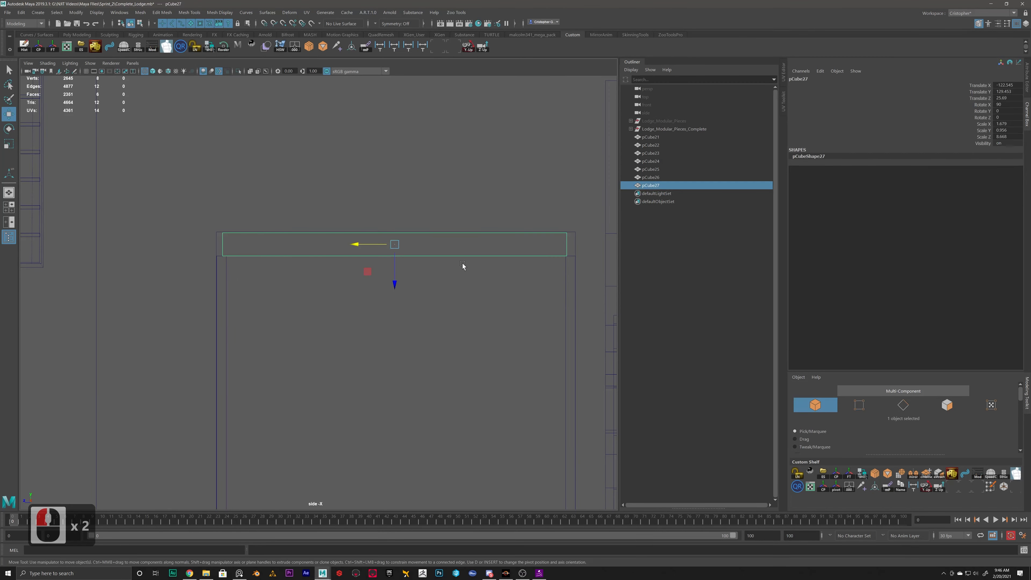
right_click_drag(363, 250, 308, 222)
left_click_drag(199, 202, 261, 270)
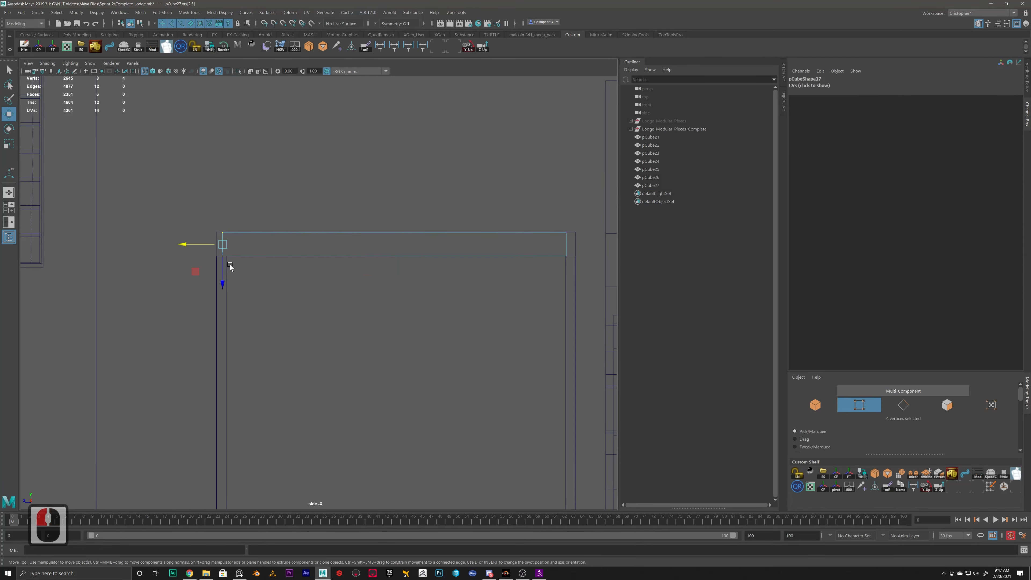
key("v")
left_click_drag(187, 245, 217, 246)
left_click_drag(546, 212, 592, 291)
key("v")
left_click_drag(529, 244, 554, 244)
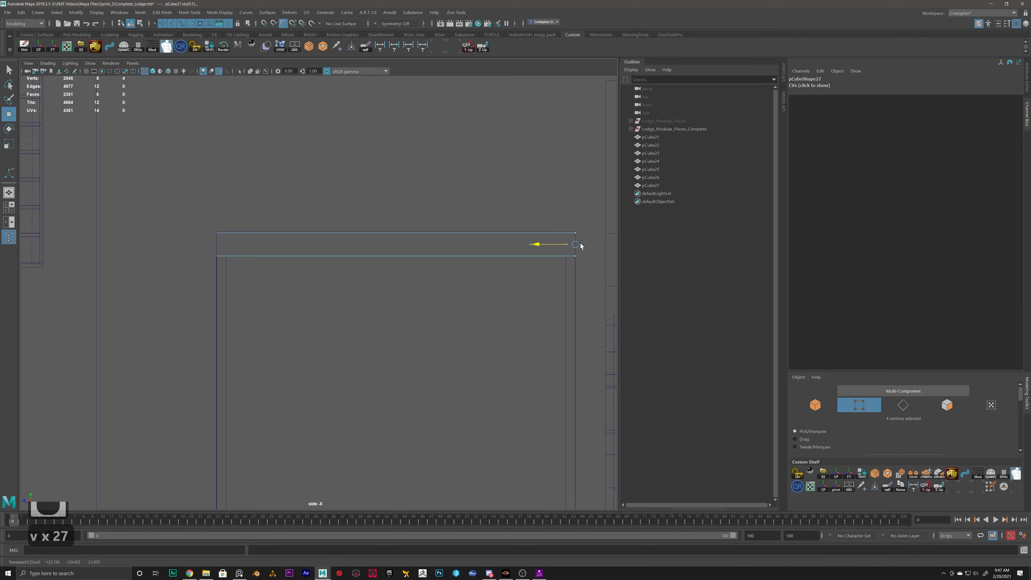
Step: Snap the top board's upper vertices to the height of the slab's top edge
key("space")
key("space")
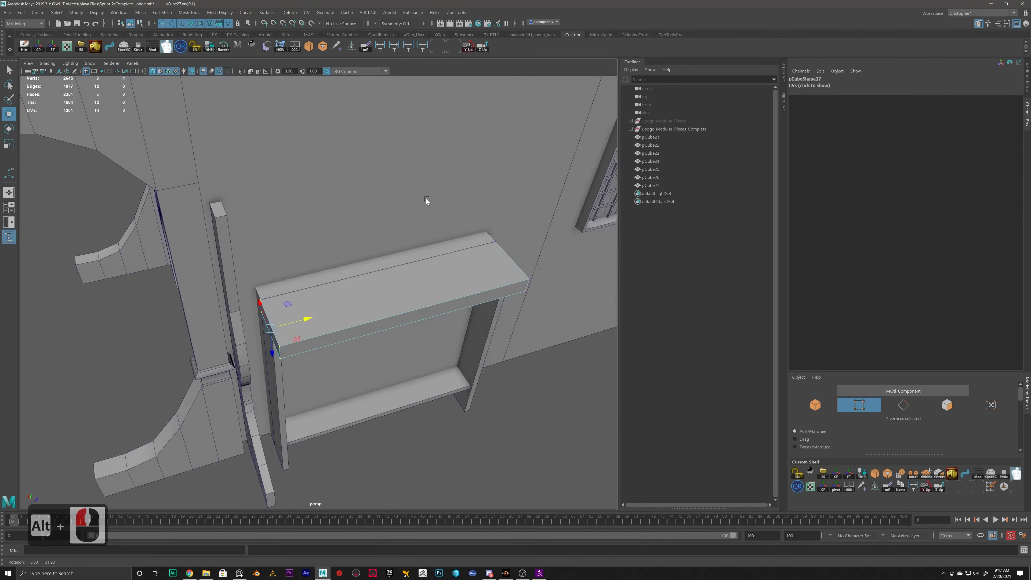
left_click_drag(426, 202, 356, 244, "alt")
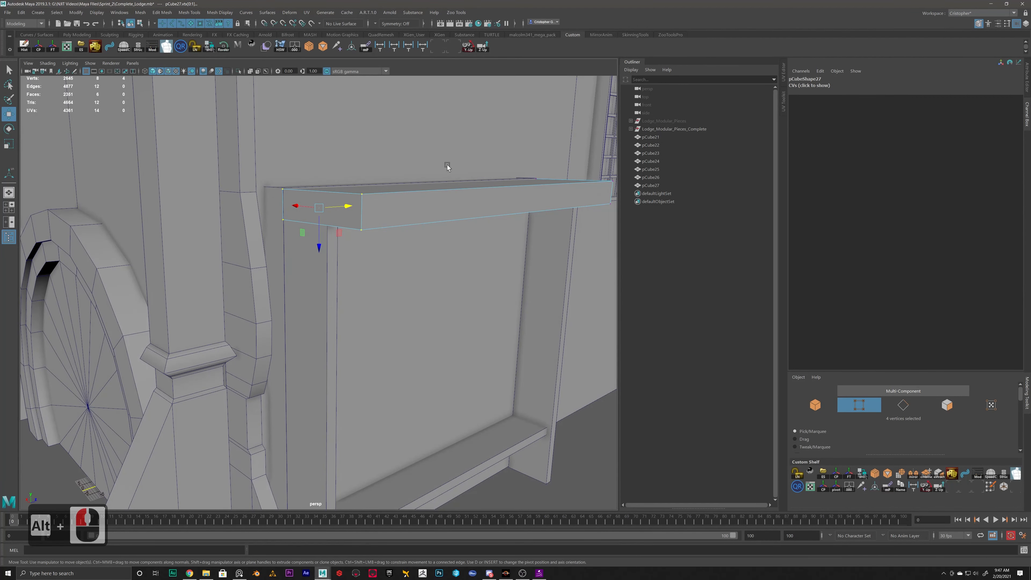
scroll(447, 166, "down", 3)
key("space")
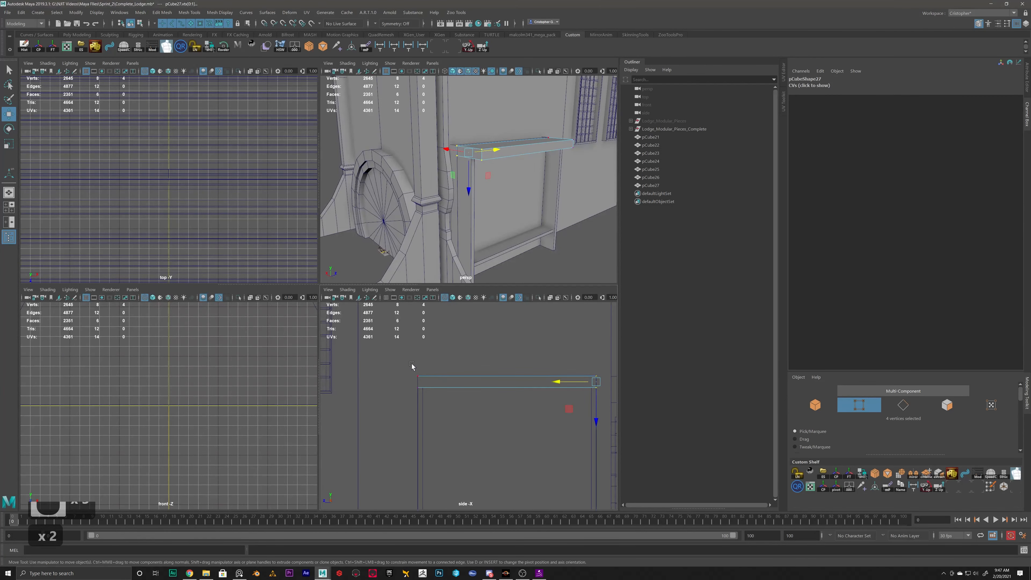
key("space")
left_click(271, 244)
left_click_drag(189, 203, 554, 243)
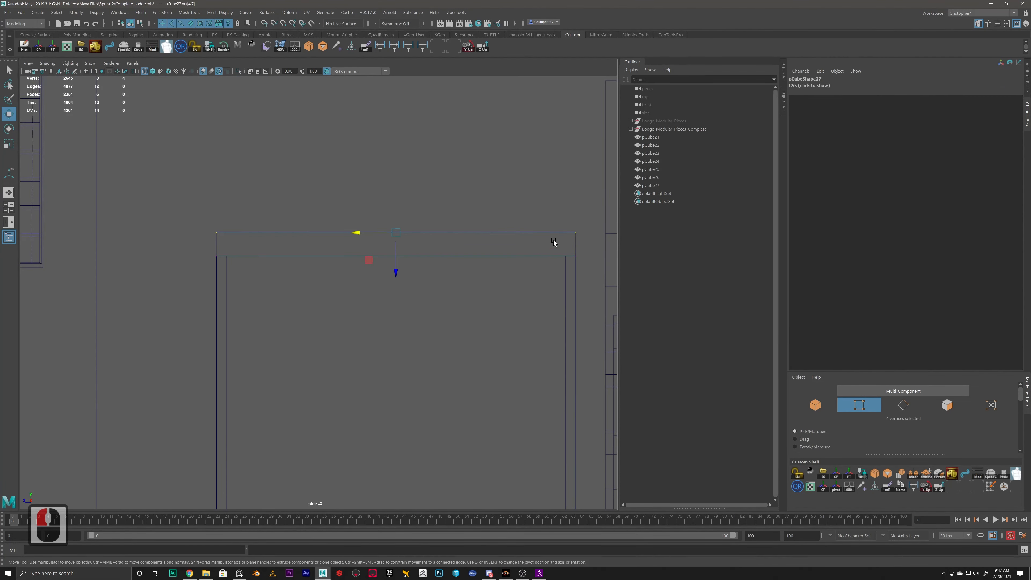
key("v")
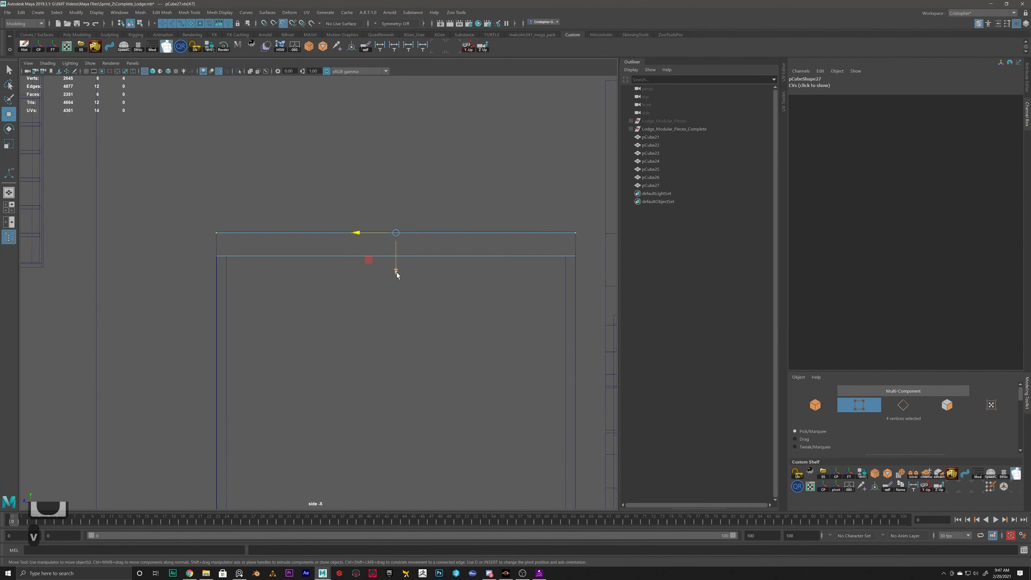
left_click_drag(396, 271, 399, 260)
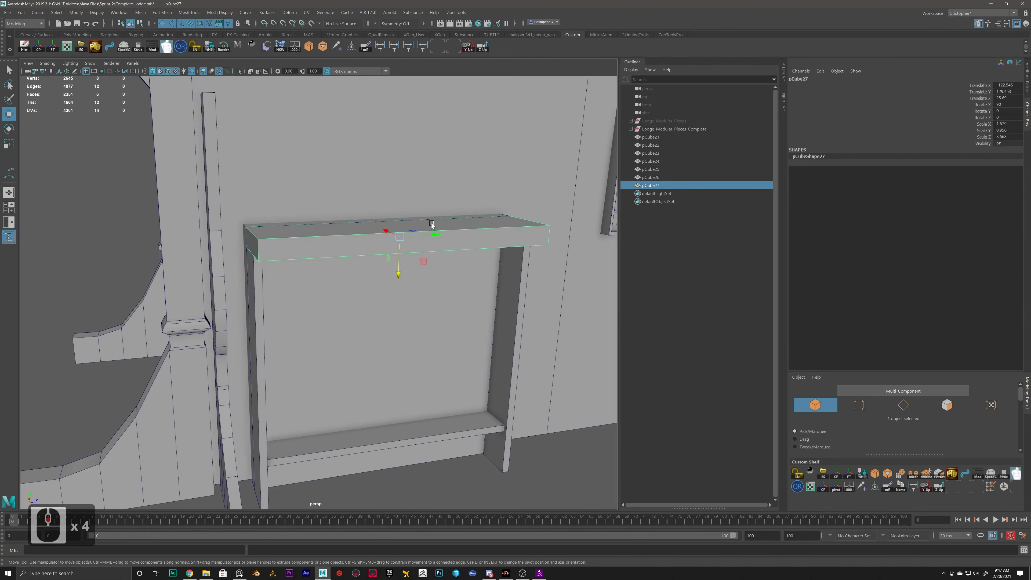
Step: Insert an edge loop across the middle of the top board
left_click_drag(432, 223, 405, 251, "alt")
right_click(372, 267, "shift")
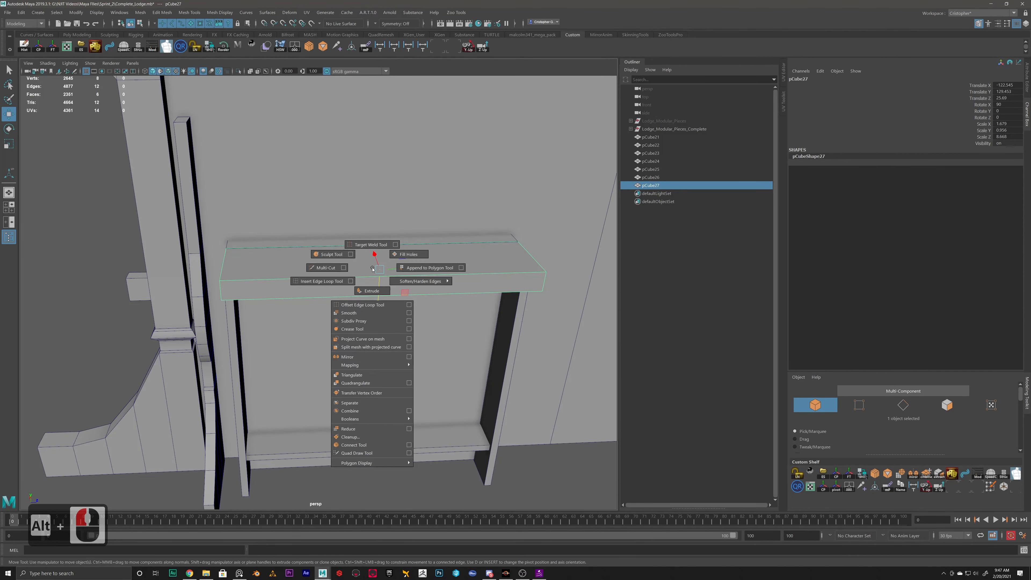
left_click(322, 281)
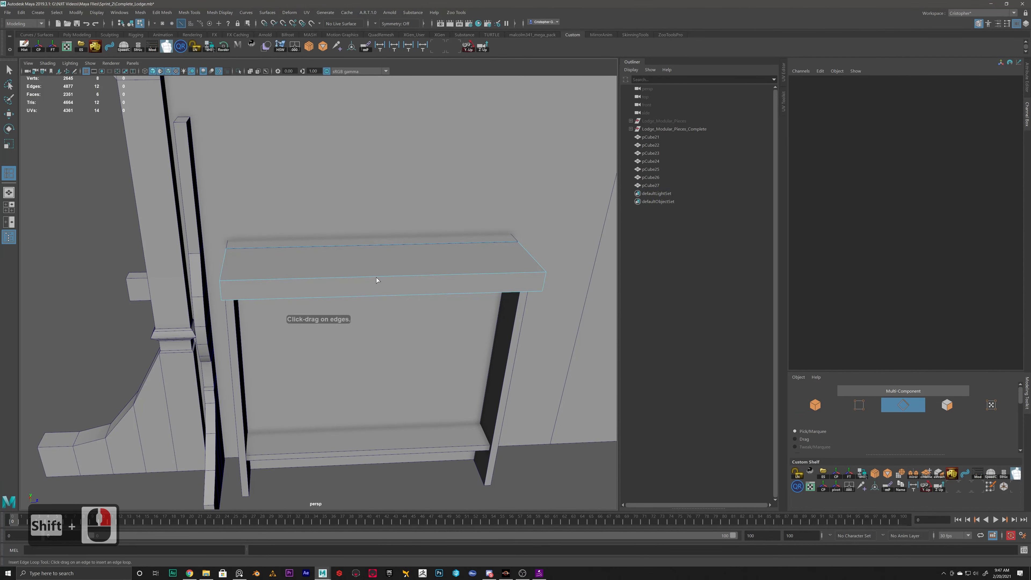
left_click(395, 274)
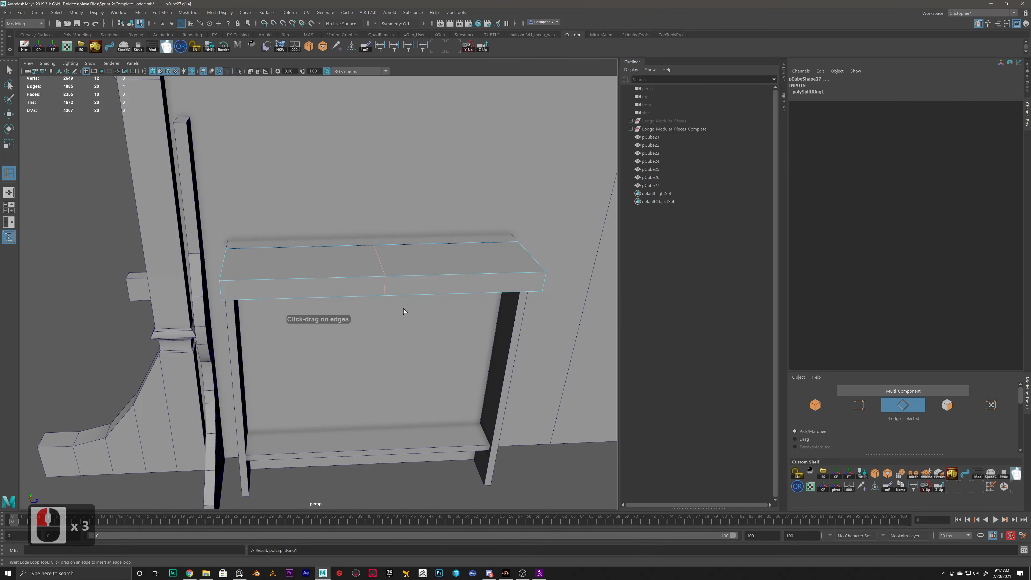
Step: Delete the faces of the top board's half nearest the windows
key("w")
scroll(409, 302, "down", 4)
right_click(422, 280)
right_click_drag(423, 281, 423, 303)
left_click_drag(494, 222, 412, 341)
key("Delete")
Step: Delete the whole upright nearest the windows
left_click(436, 303)
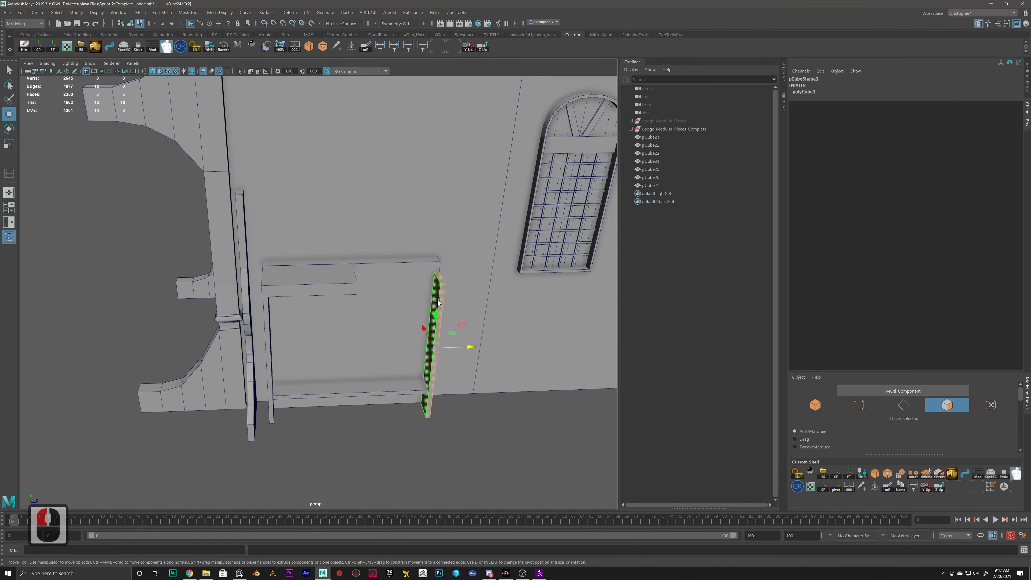
right_click_drag(431, 301, 473, 287)
key("Delete")
Step: Cut an edge loop around the remaining upright a short distance below the top board with Multi-Cut
left_click(303, 288)
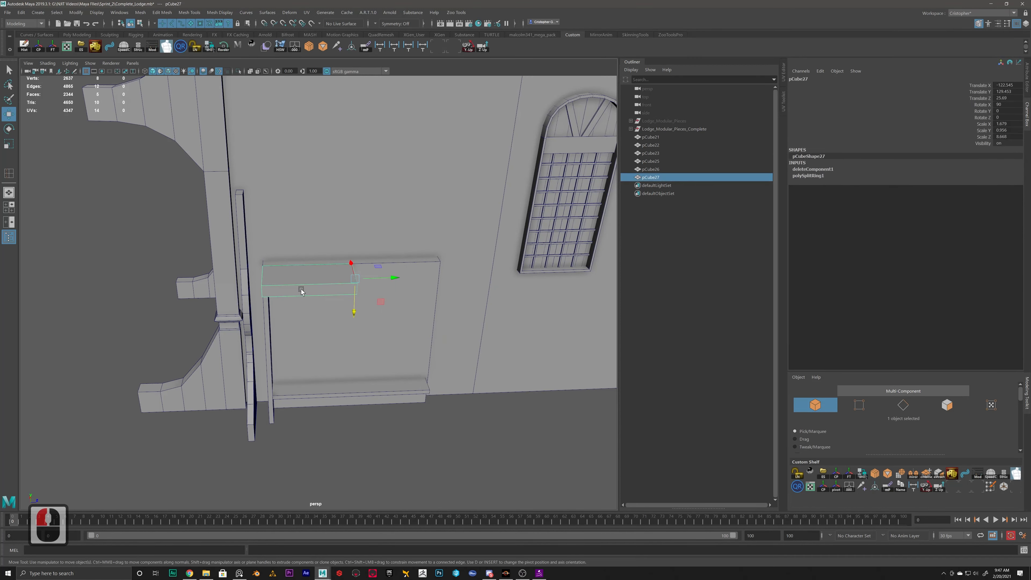
left_click_drag(246, 310, 345, 282, "alt")
scroll(346, 282, "up", 9, "alt")
left_click(364, 232)
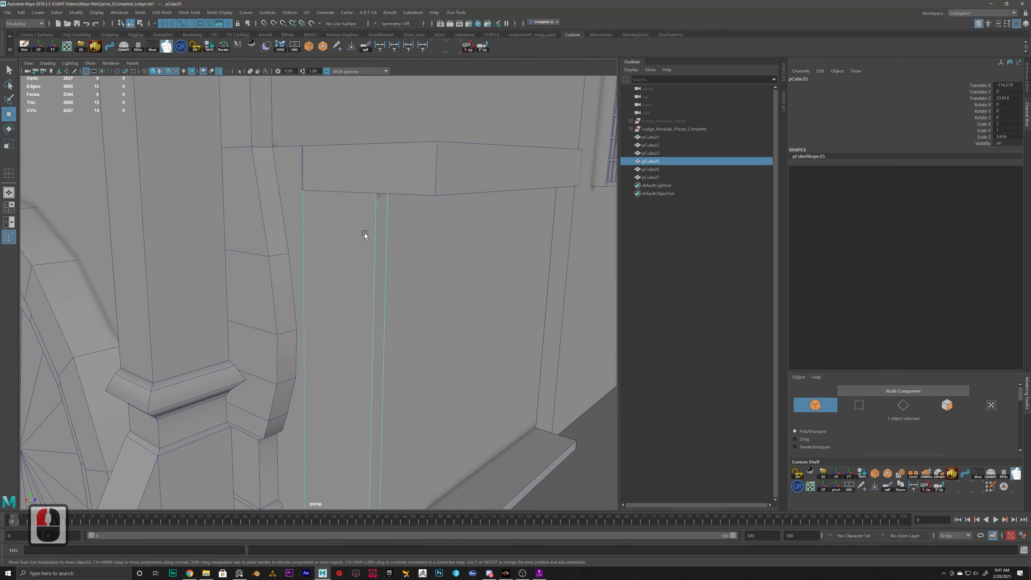
right_click_drag(364, 232, 317, 235, "shift")
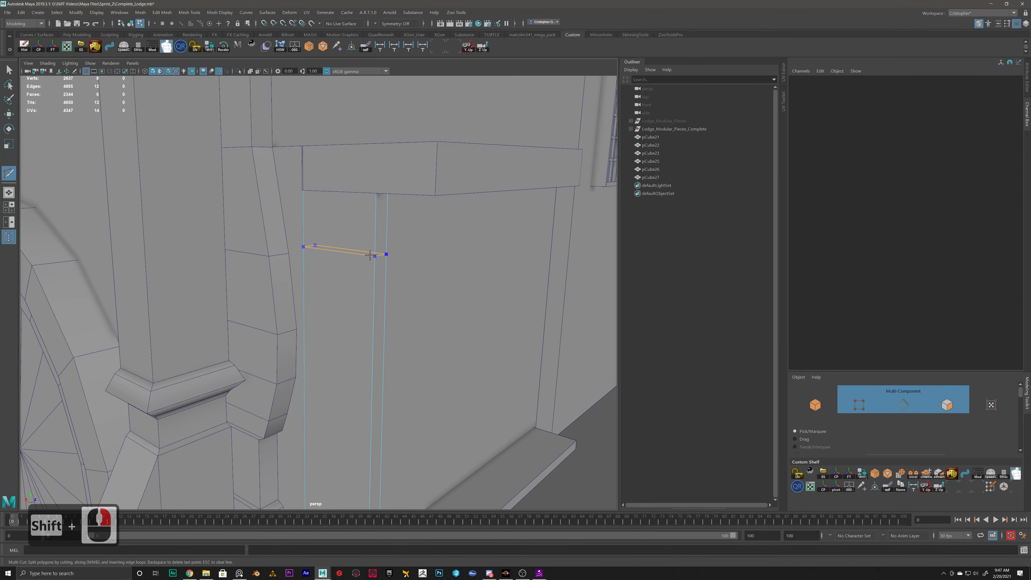
left_click(369, 255, "ctrl")
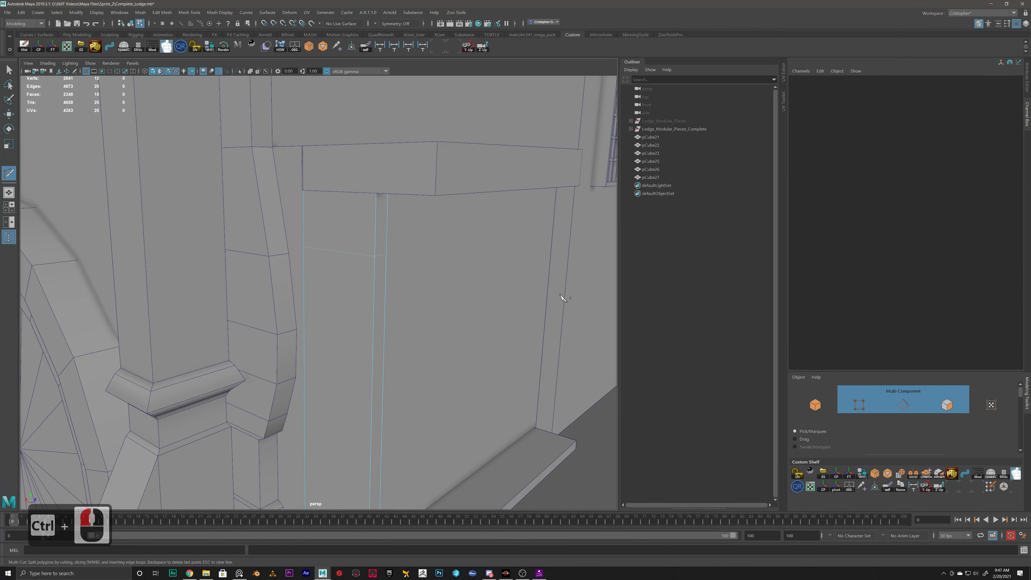
Step: Snap the upright's top front vertices out to the top board's front edge, forming a slanted bracket above the new loop
left_click_drag(356, 173, 452, 123, "alt")
key("w")
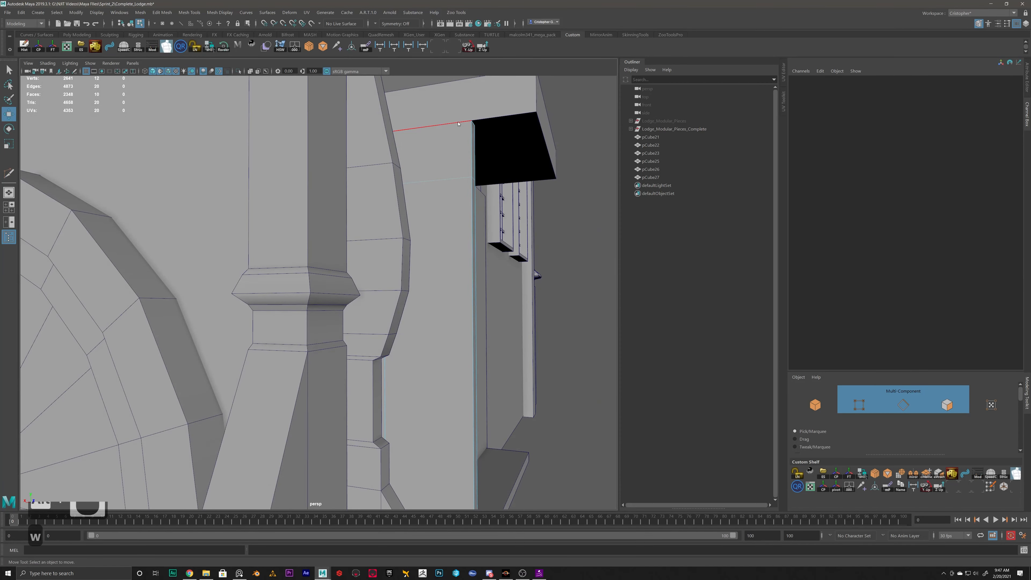
right_click_drag(457, 122, 422, 121)
left_click_drag(531, 141, 510, 209, "alt")
key("v")
left_click_drag(410, 237, 346, 282)
right_click_drag(362, 259, 374, 257)
left_click_drag(352, 264, 325, 240, "alt")
left_click(307, 296)
middle_click_drag(325, 240, 359, 249, "alt")
left_click_drag(357, 250, 338, 190, "alt")
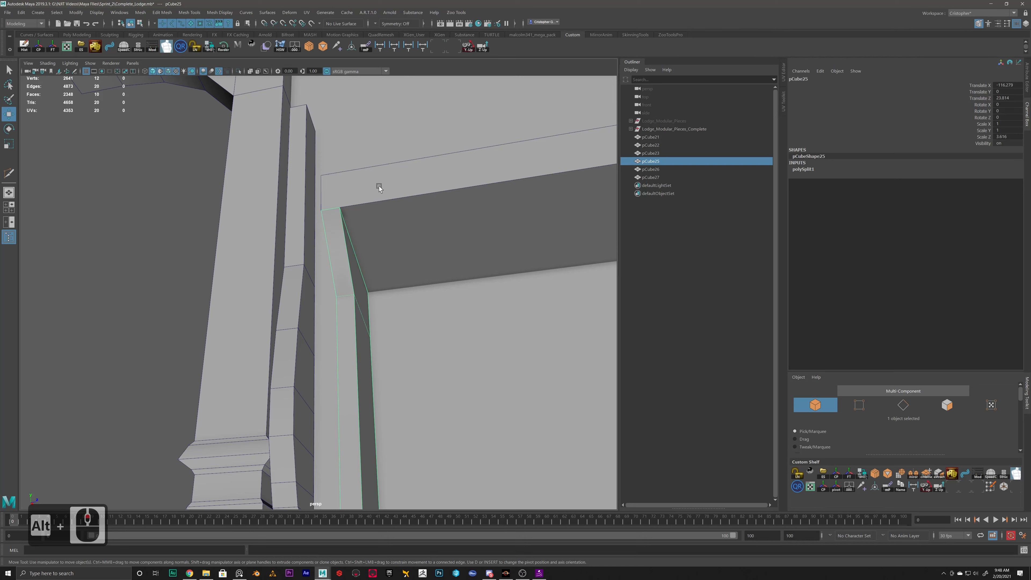
Step: Cut an edge loop near the top board's outer end and align its vertices with the upright's inner side
right_click_drag(378, 185, 337, 187, "shift")
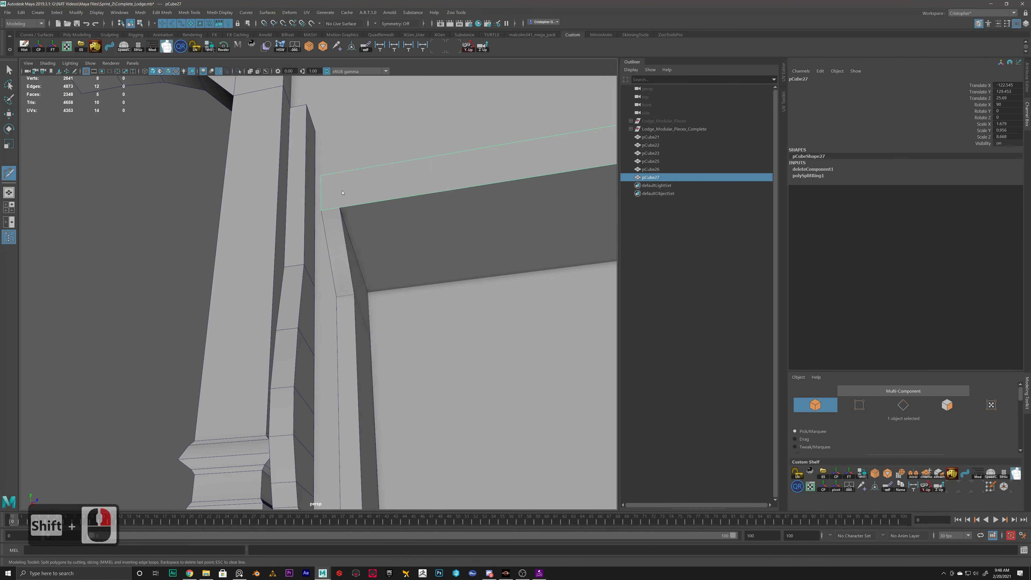
left_click(348, 206, "ctrl")
key("space")
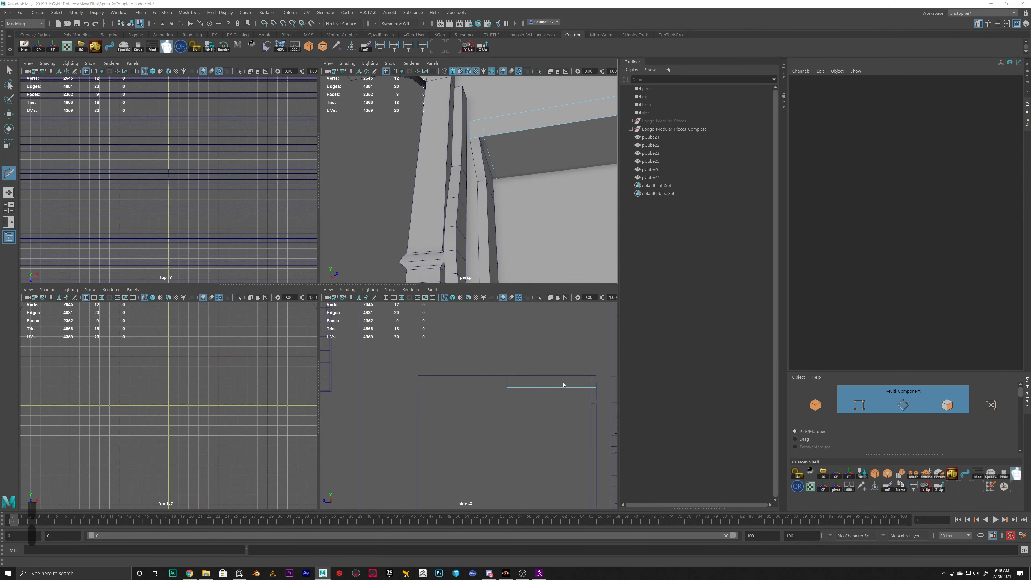
key("space")
scroll(375, 281, "up", 5, "alt")
key("w")
right_click(411, 224)
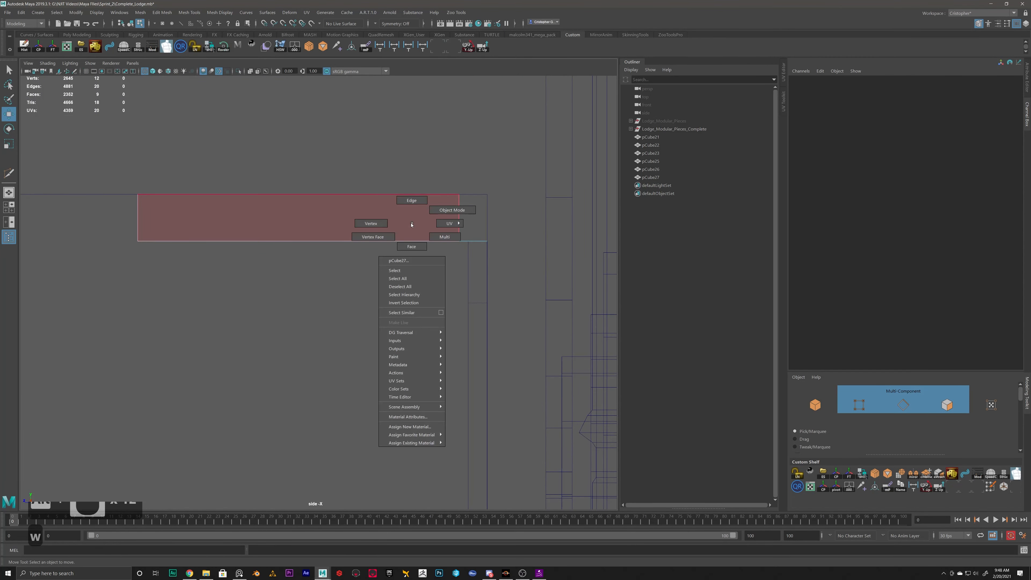
left_click(370, 223)
left_click_drag(437, 162, 466, 268)
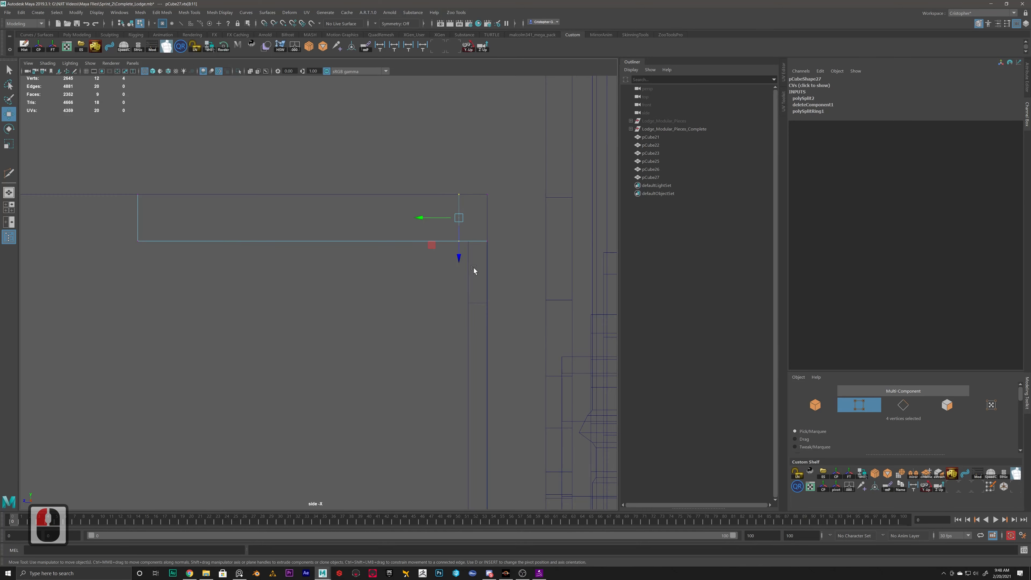
left_click_drag(430, 218, 359, 243)
key("space")
key("space")
Step: Isolate the upright, delete its hidden top face, and show the whole scene again
right_click_drag(359, 243, 414, 214)
left_click(340, 265)
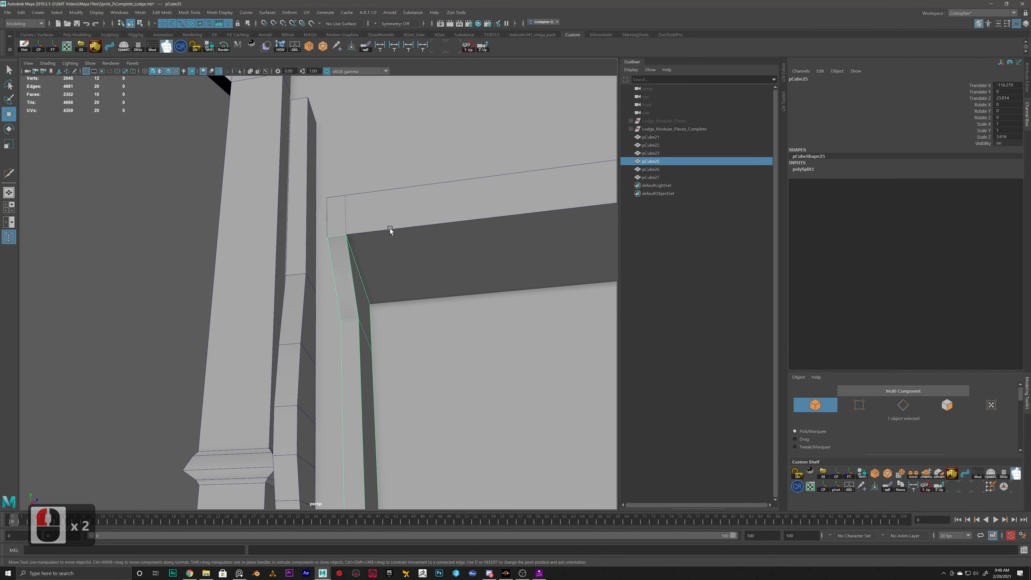
left_click(238, 72)
left_click_drag(350, 164, 347, 313, "alt")
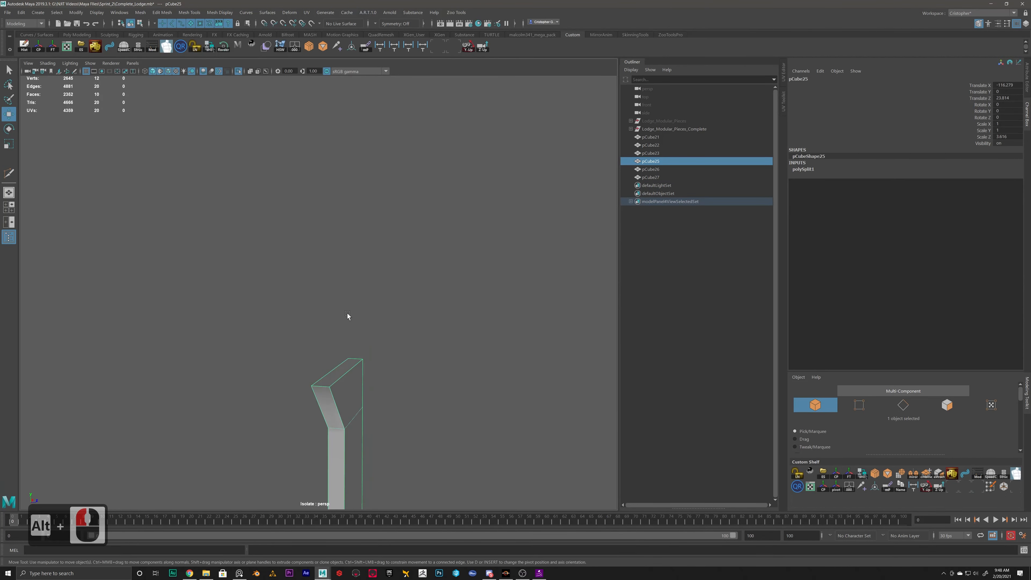
right_click_drag(336, 359, 338, 373)
left_click(345, 364)
key("Delete")
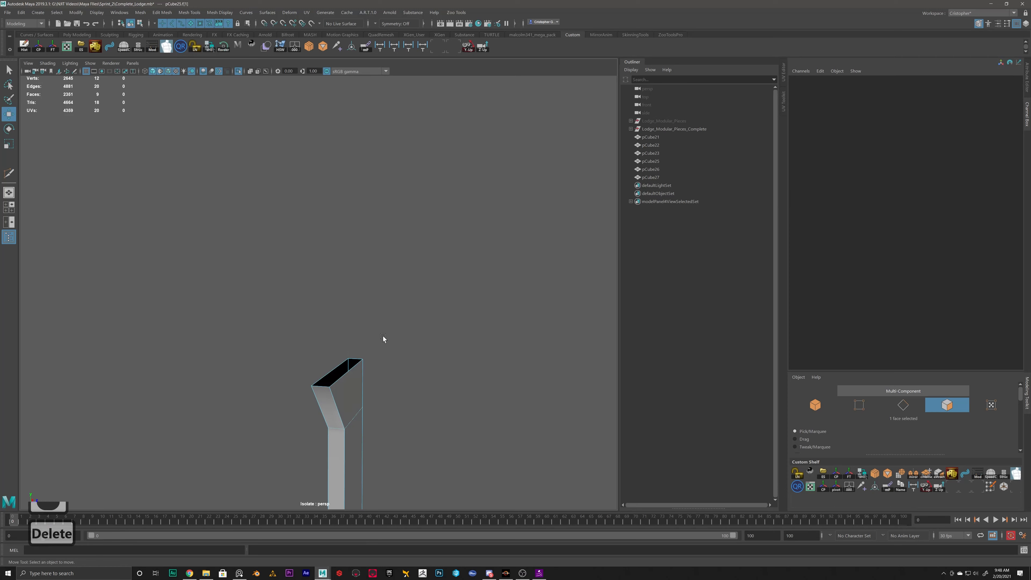
left_click(236, 72)
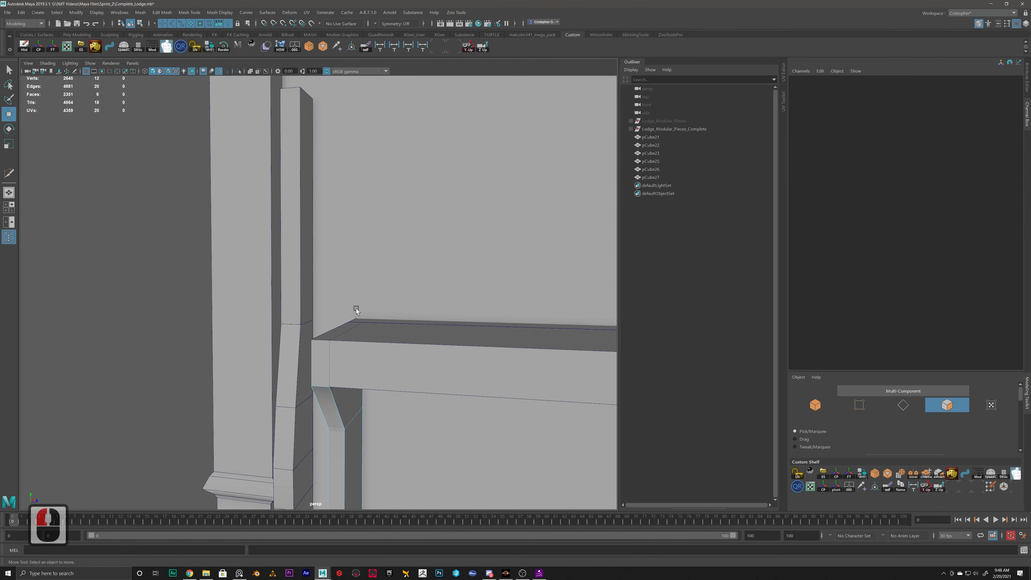
left_click(360, 337)
right_click_drag(380, 345, 377, 364)
left_click(384, 362)
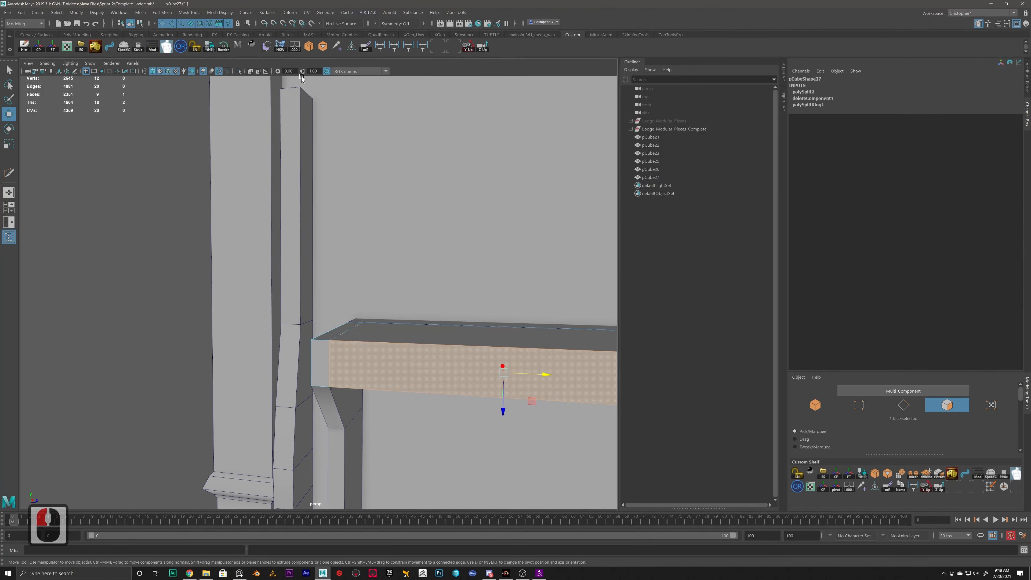
left_click(239, 72)
right_click_drag(391, 349, 415, 332)
left_click(415, 332)
Step: Isolate the top board, delete the underside face that meets the upright, and show the whole scene again
left_click(394, 360)
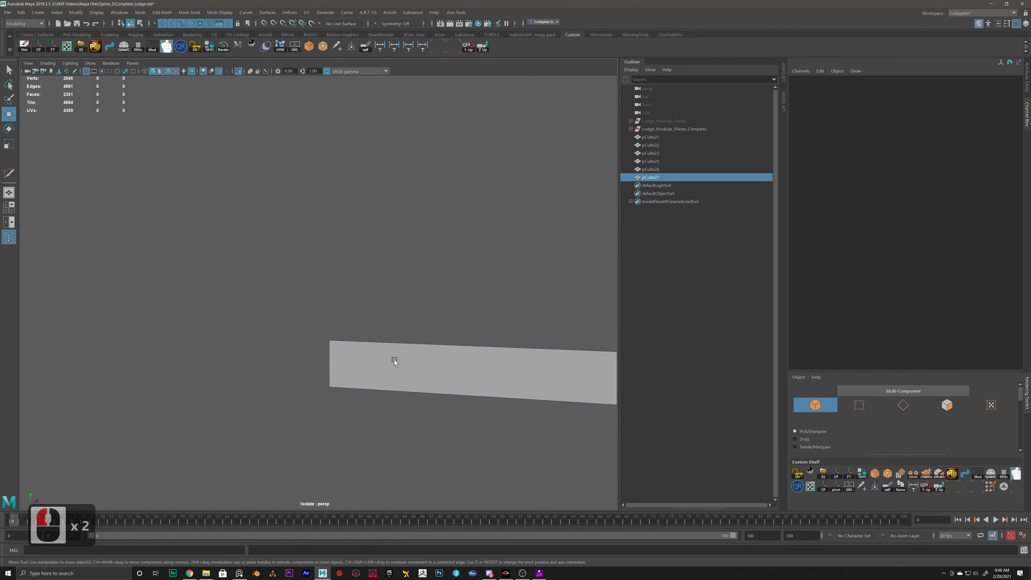
double_click(238, 72)
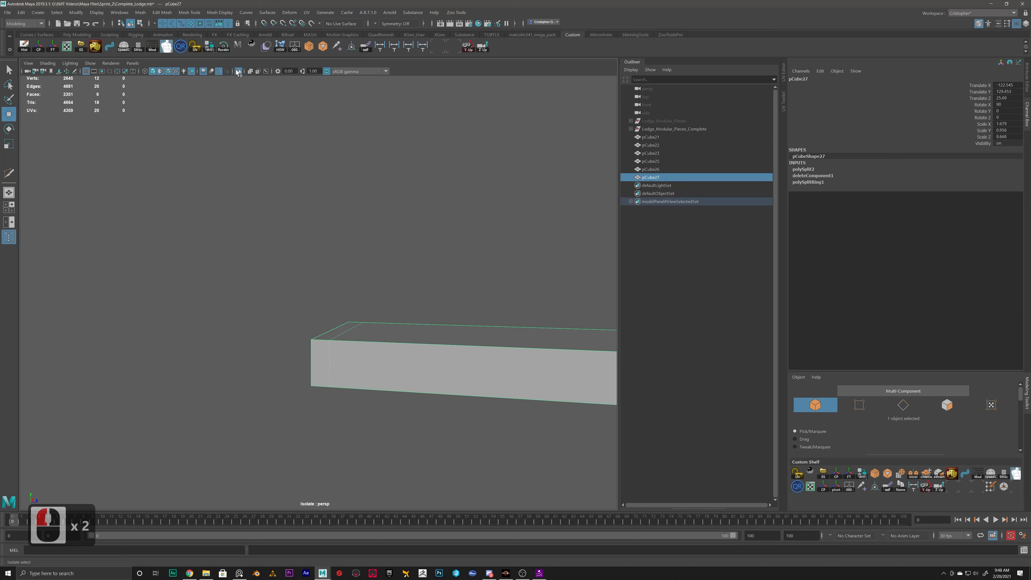
left_click_drag(345, 396, 354, 304, "alt")
right_click(347, 187)
left_click(347, 212)
left_click(352, 231)
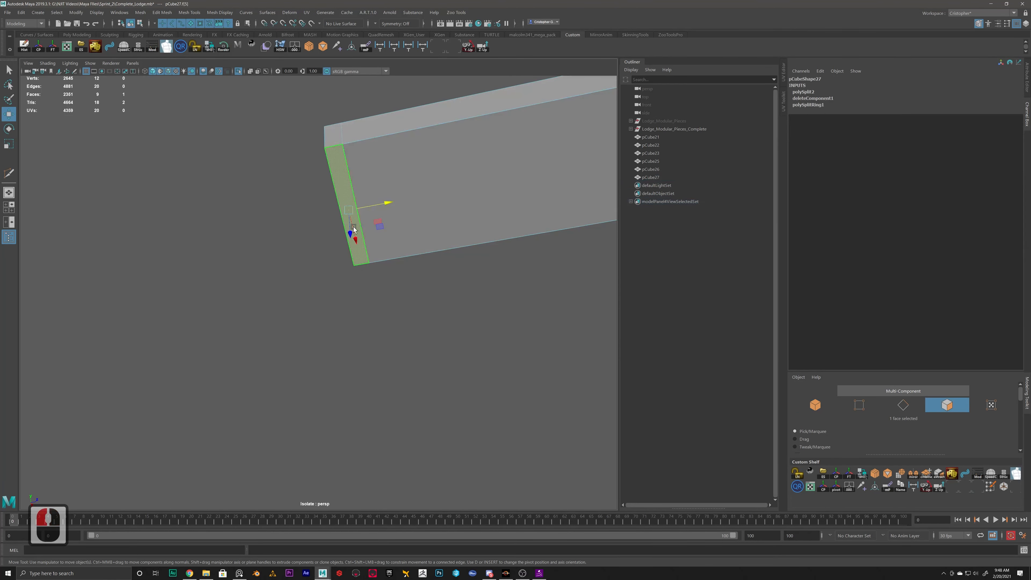
key("Delete")
right_click(405, 168)
left_click(449, 148)
left_click(238, 72)
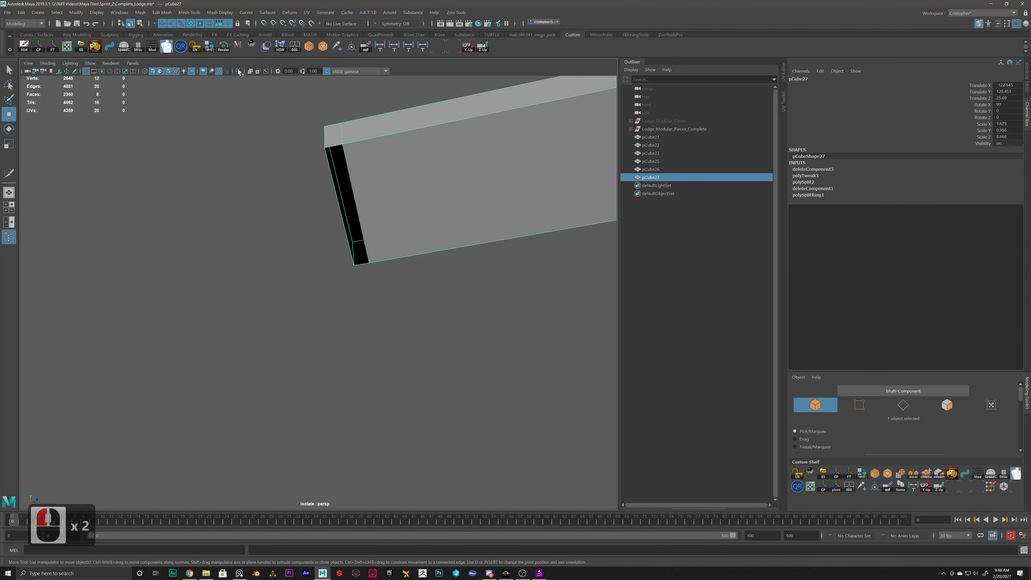
Step: Combine the top board and the upright into one mesh and delete its construction history
left_click_drag(340, 234, 353, 246, "alt")
left_click(355, 210)
left_click(401, 233, "shift")
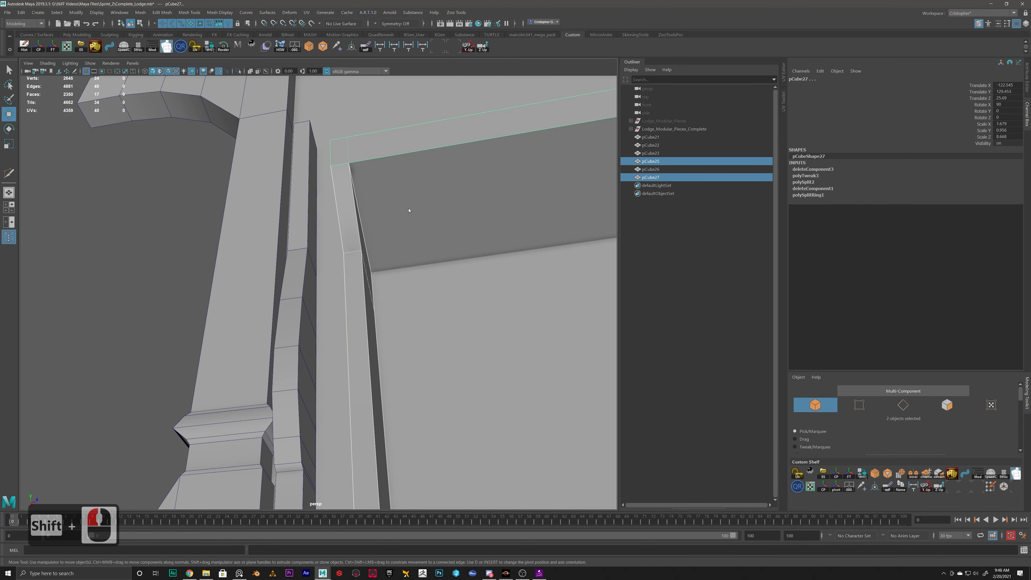
right_click_drag(409, 210, 406, 351, "shift")
key("alt+shift+d")
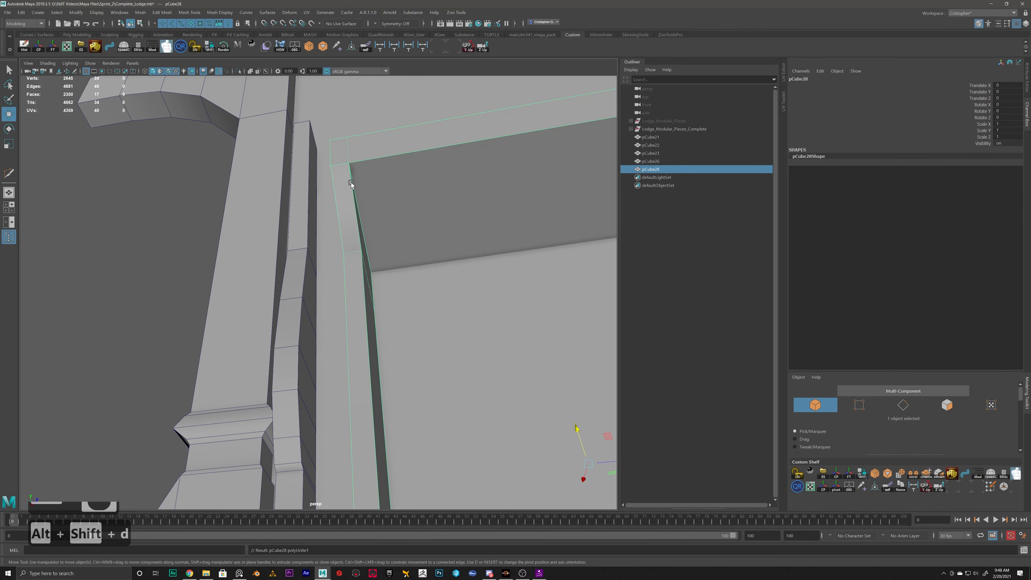
Step: Merge the combined mesh's overlapping vertices at the corner between the upright and the top board
scroll(351, 182, "down", 5)
left_click_drag(351, 183, 359, 260, "alt")
right_click_drag(373, 283, 321, 283)
left_click_drag(291, 230, 413, 373)
right_click_drag(370, 168, 405, 157, "shift")
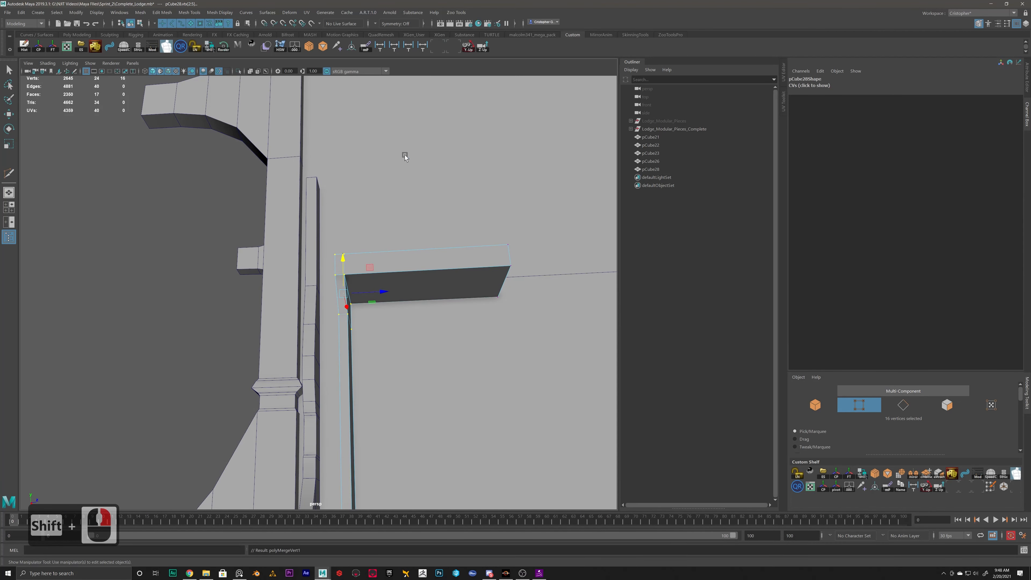
Step: Preview the combined mesh smoothed, isolate it, and examine the corner joint between the upright and the top board for a gap
left_click_drag(354, 246, 341, 277, "alt")
scroll(341, 278, "up", 4, "alt")
right_click_drag(357, 247, 382, 235)
key("3")
left_click_drag(345, 260, 351, 263, "alt")
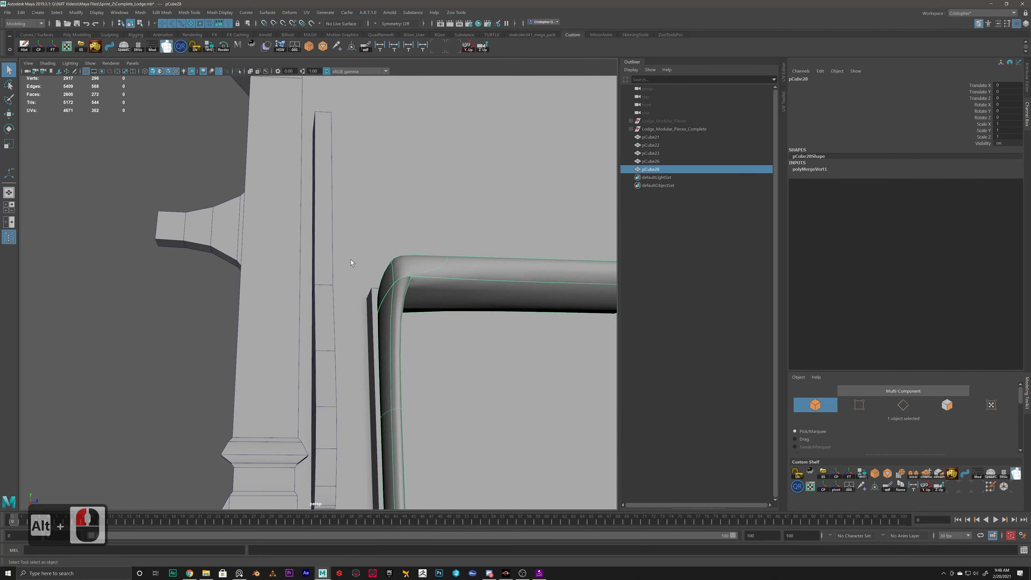
left_click(241, 70)
left_click_drag(351, 197, 382, 333, "alt")
scroll(340, 369, "up", 11, "alt")
key("1")
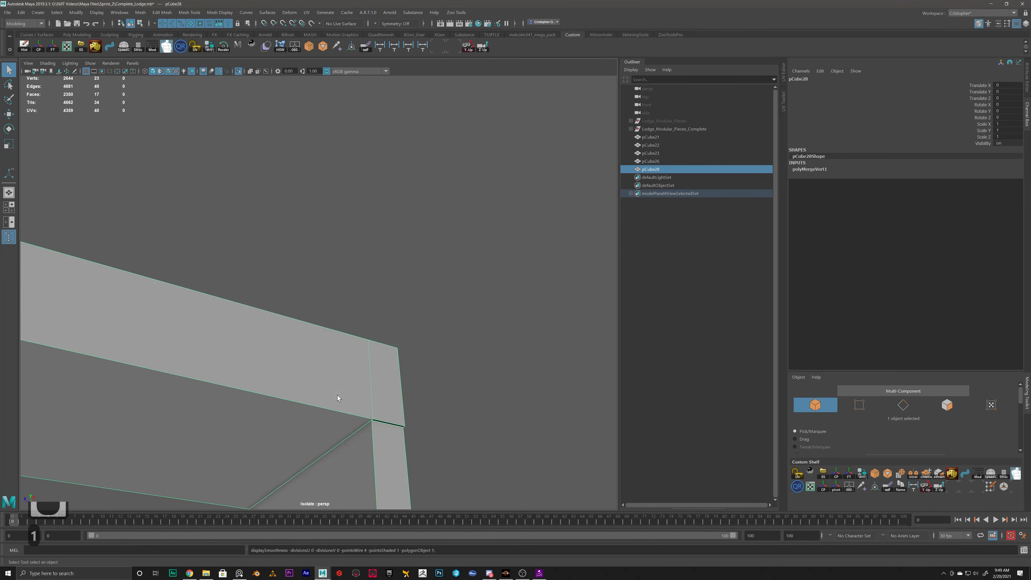
left_click_drag(337, 394, 266, 317, "alt")
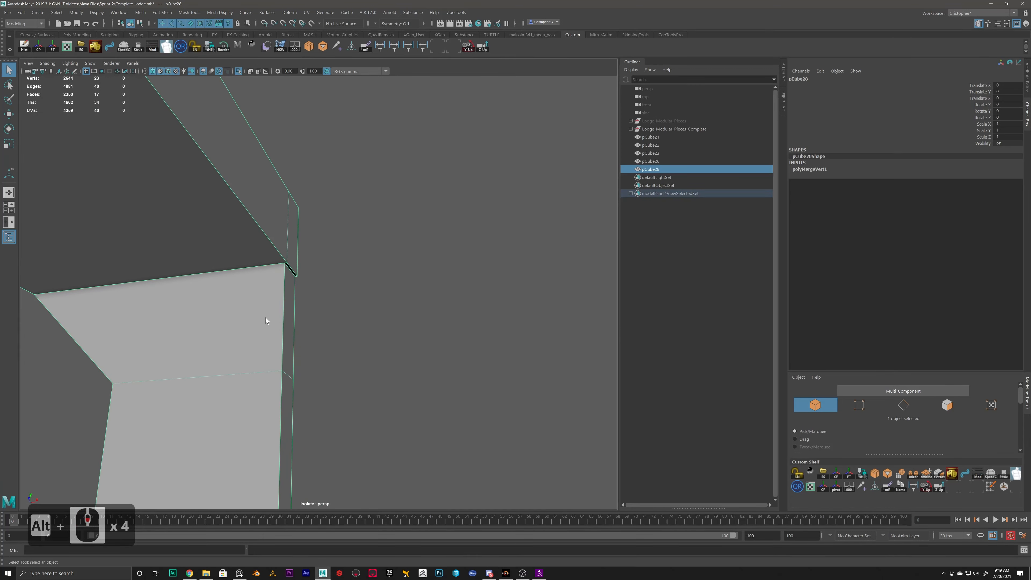
left_click_drag(337, 391, 306, 337, "alt")
Step: Select the combined mesh's wall-side vertices in the front view and scale them along X to flatten them into one plane
key("space")
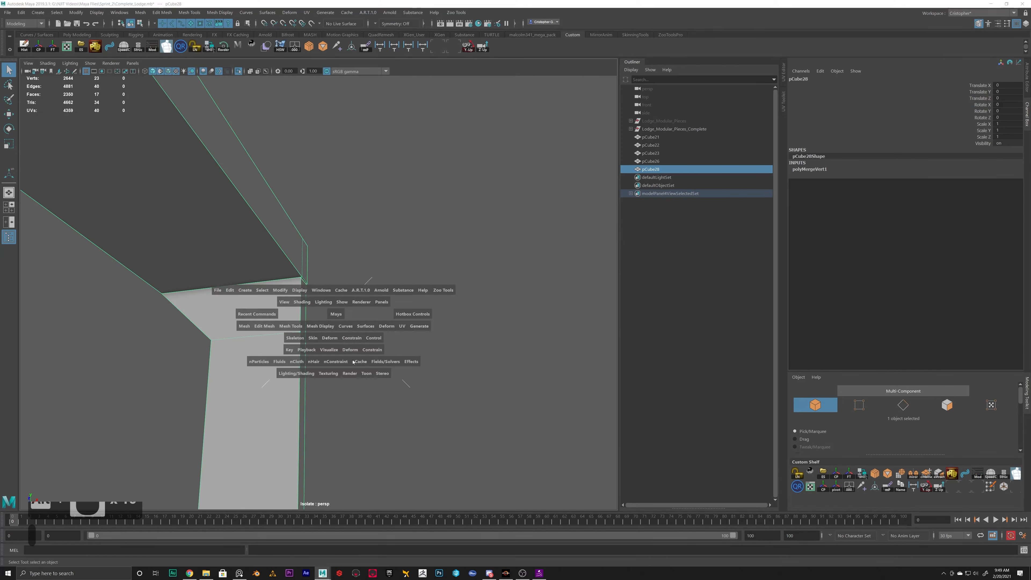
scroll(191, 387, "down", 15)
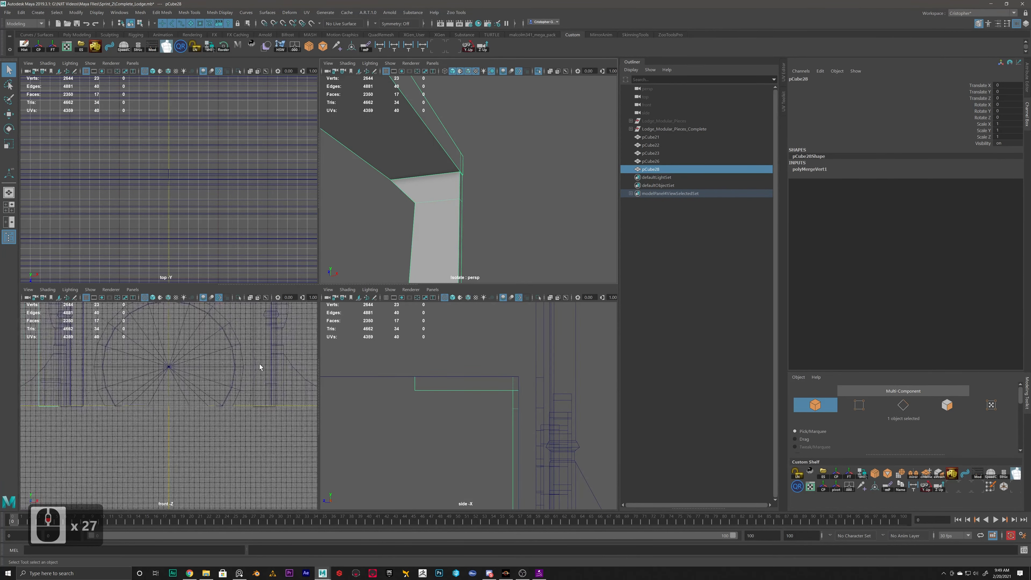
scroll(142, 370, "up", 5)
key("space")
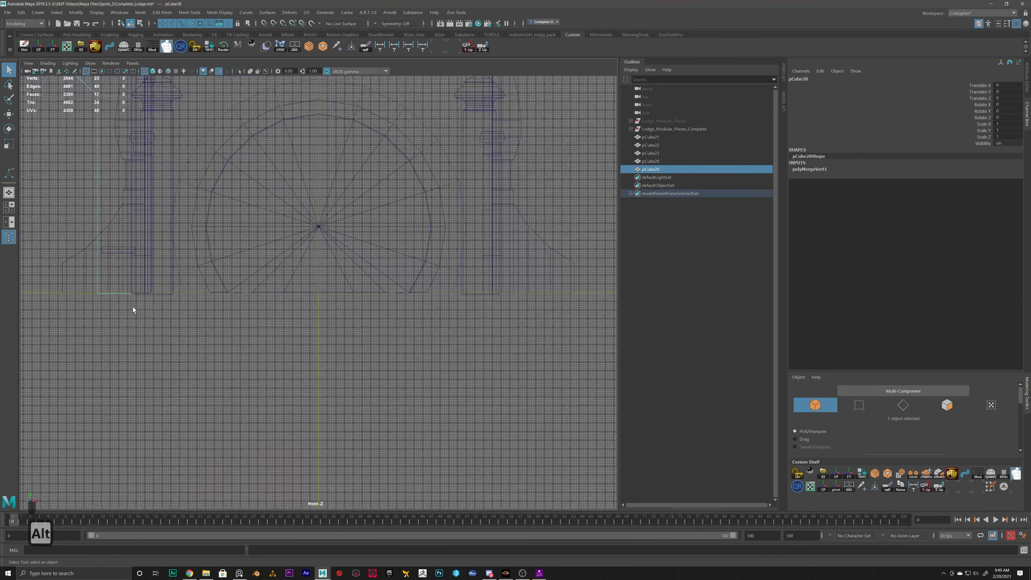
middle_click_drag(133, 306, 378, 453, "alt")
scroll(392, 186, "up", 11, "alt")
middle_click_drag(444, 175, 408, 151, "alt")
right_click_drag(408, 152, 375, 107)
scroll(360, 129, "down", 5)
left_click_drag(433, 520, 435, 518)
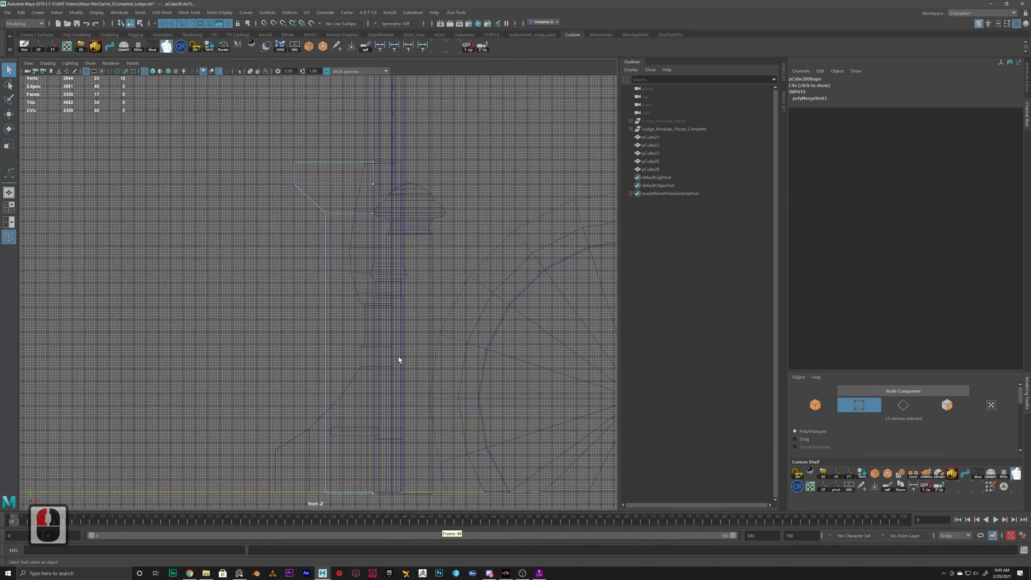
key("r")
left_click_drag(410, 327, 378, 325)
left_click_drag(409, 328, 372, 332)
key("w")
Step: Merge the flattened wall-side vertices in the perspective view and check the mesh with smooth preview
key("space")
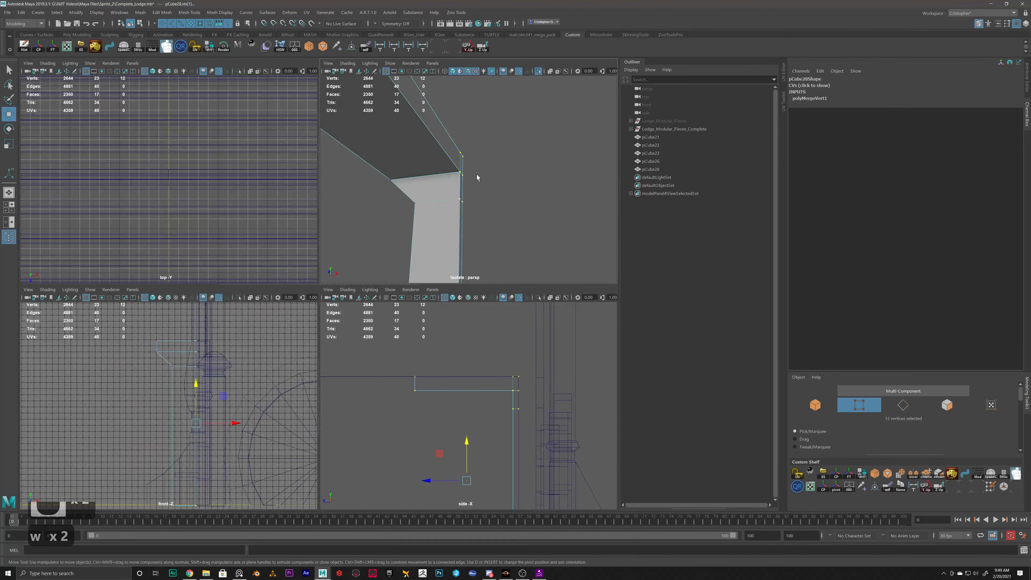
key("space")
scroll(433, 207, "up", 3, "alt")
right_click_drag(361, 230, 415, 190, "shift")
right_click_drag(268, 226, 310, 214)
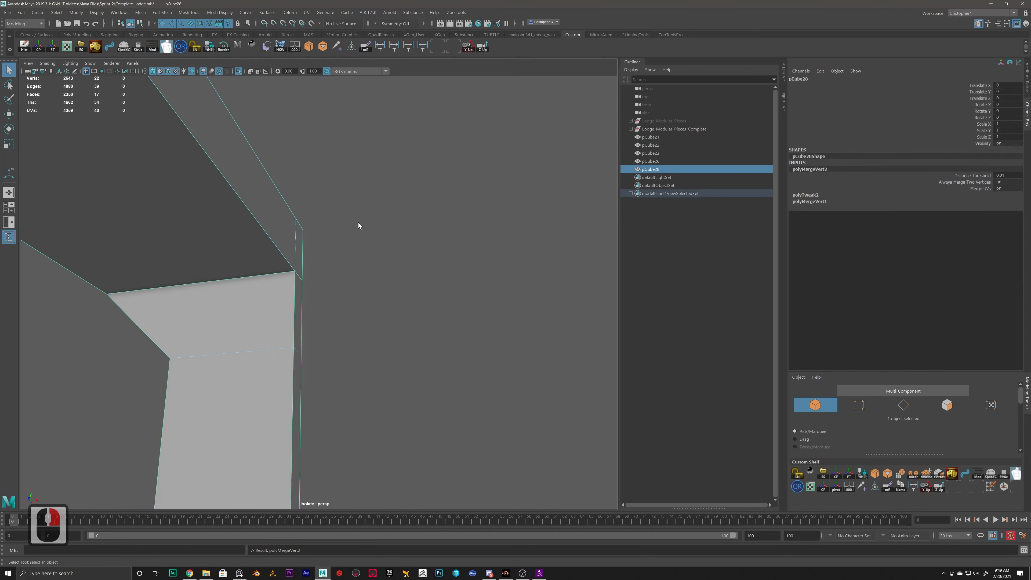
left_click(358, 223)
left_click(291, 261)
key("3")
key("1")
scroll(324, 260, "up", 6, "alt")
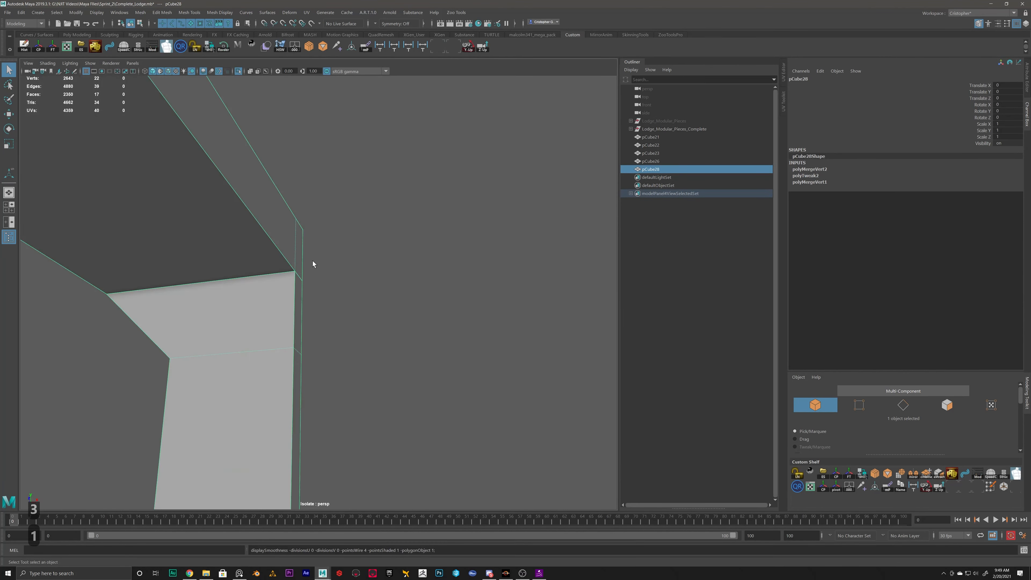
Step: Merge the two remaining overlapping vertices at the outer back corner of the joint and delete the mesh's construction history
right_click_drag(275, 256, 262, 257)
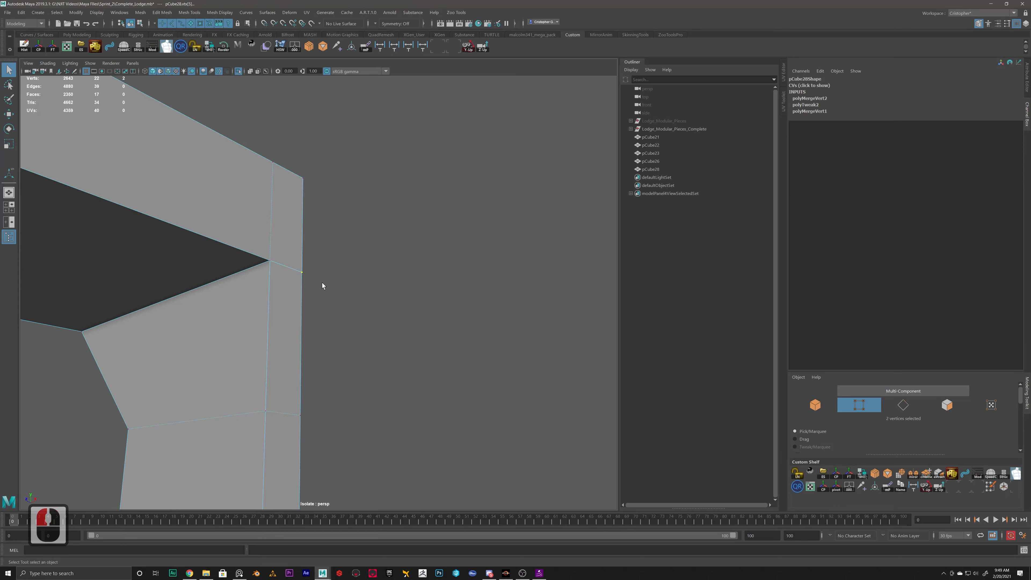
mouse_move(340, 225)
right_mouse_down("shift")
mouse_move(379, 212)
mouse_move(356, 225)
right_mouse_up("shift")
left_click_drag(284, 148, 294, 191)
left_click_drag(224, 437, 225, 437)
right_click_drag(327, 419, 287, 327, "alt")
right_click_drag(265, 288, 307, 277)
left_click(307, 278)
left_click(298, 289)
key("alt+shift+d")
scroll(215, 159, "down", 4)
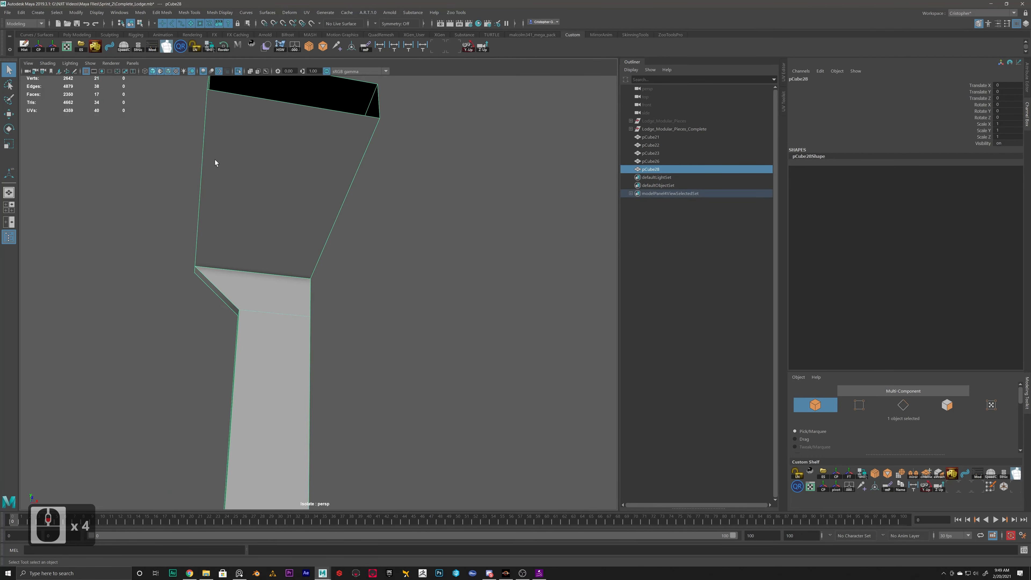
Step: Show the whole scene again and shift the frame half's pivot along Z to the cut end of the top board
left_click(246, 96)
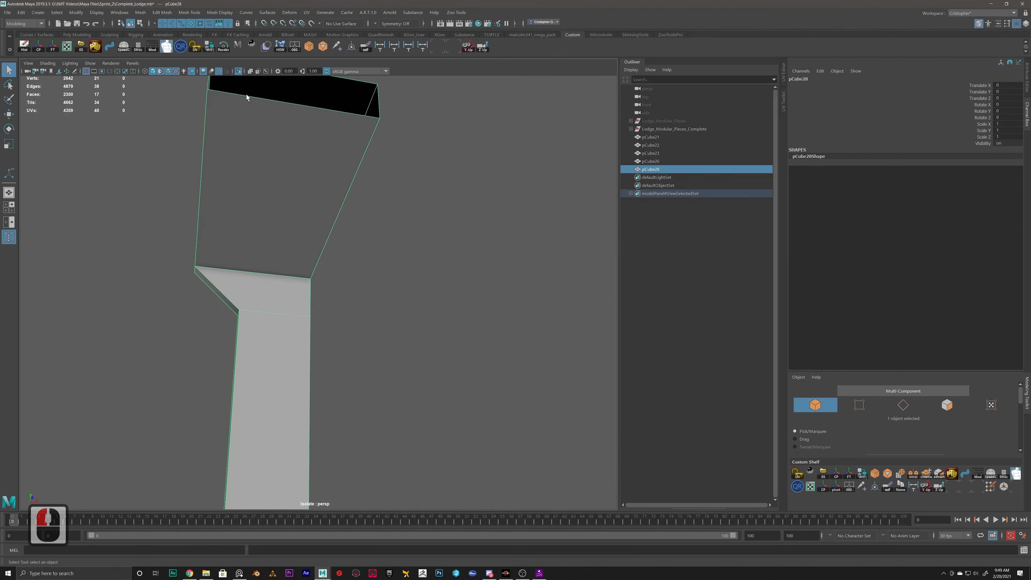
left_click(239, 72)
left_click_drag(278, 219, 331, 325, "alt")
scroll(358, 321, "up", 4, "alt")
middle_click_drag(358, 321, 306, 248, "alt")
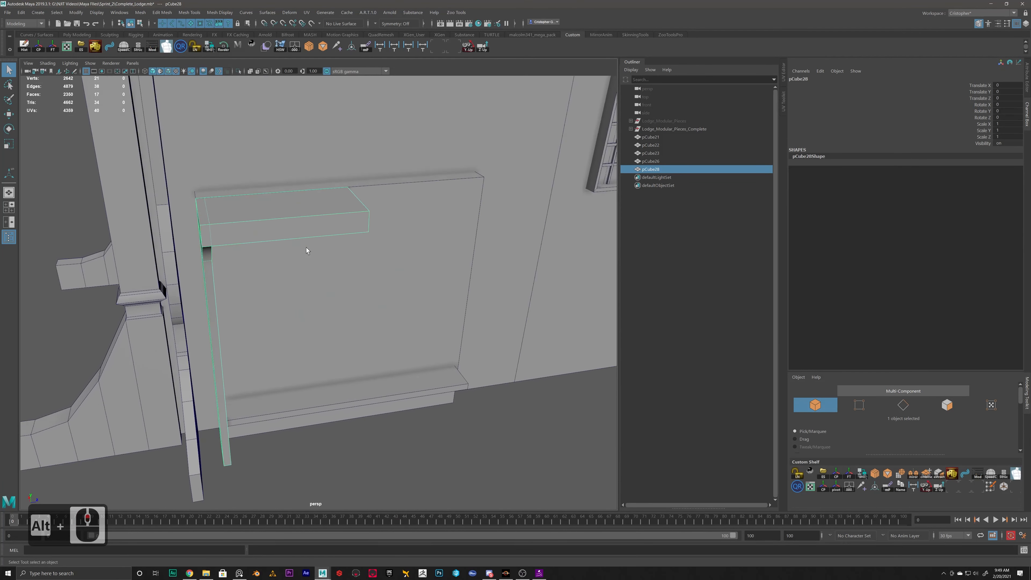
left_click_drag(306, 247, 280, 239, "alt")
left_click(282, 211)
key("w")
left_click_drag(339, 207, 275, 207, "alt")
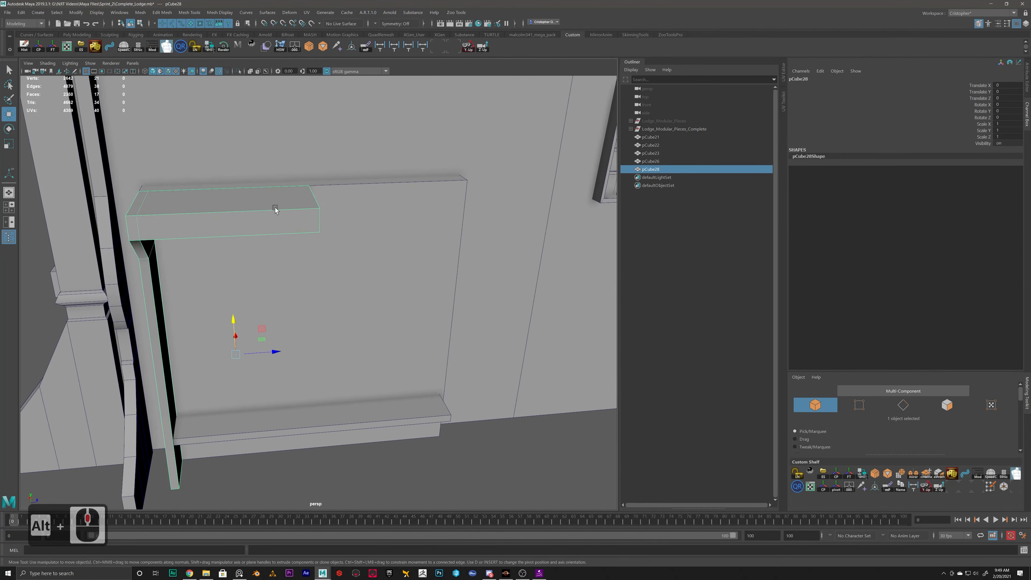
key("d")
left_click_drag(273, 353, 287, 332)
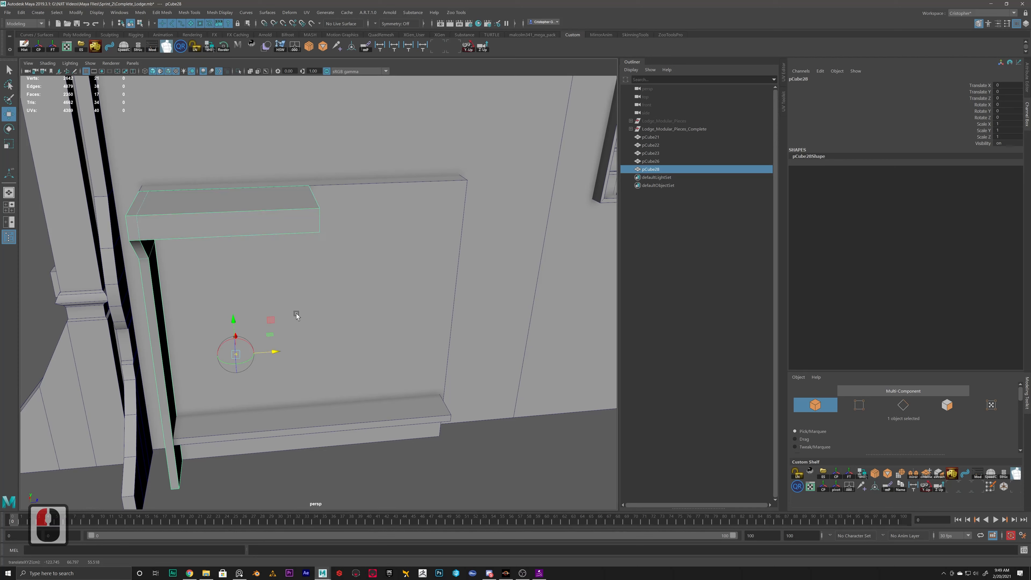
left_click(322, 224, "shift")
key("d")
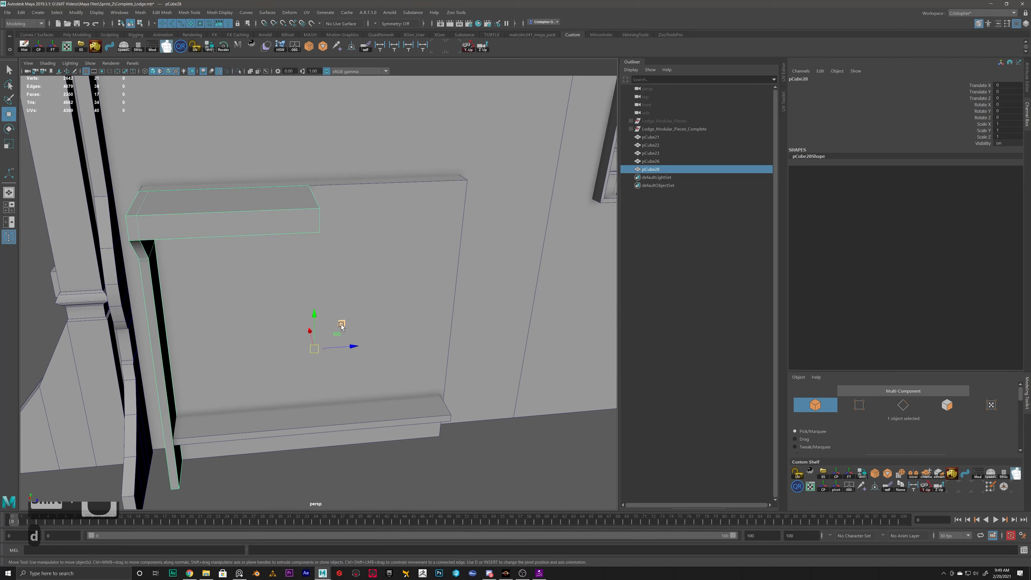
Step: Duplicate the frame half and mirror the copy by setting its Scale Z to -1
key("ctrl+d")
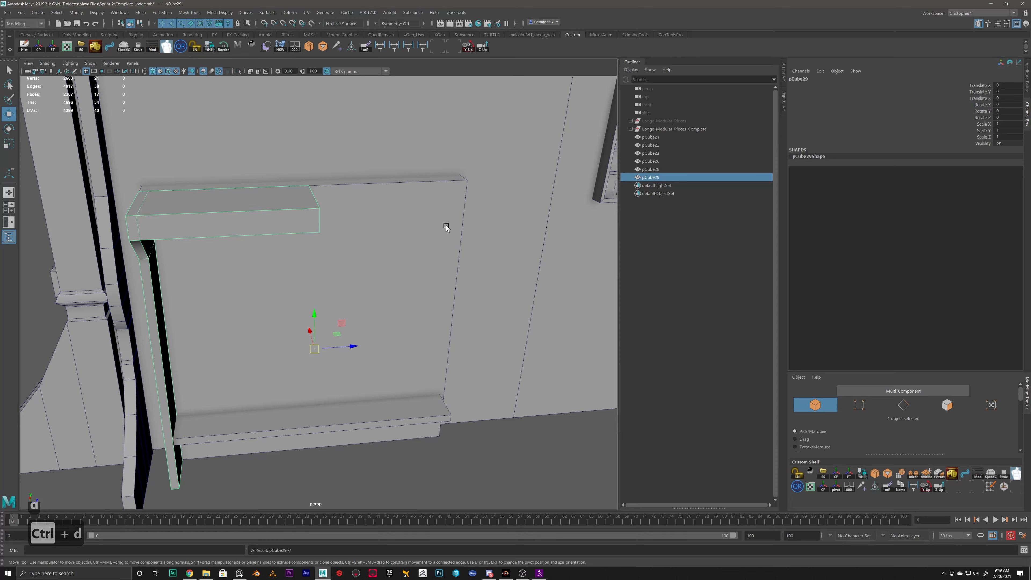
left_click(1002, 136)
type("-1")
key("Return")
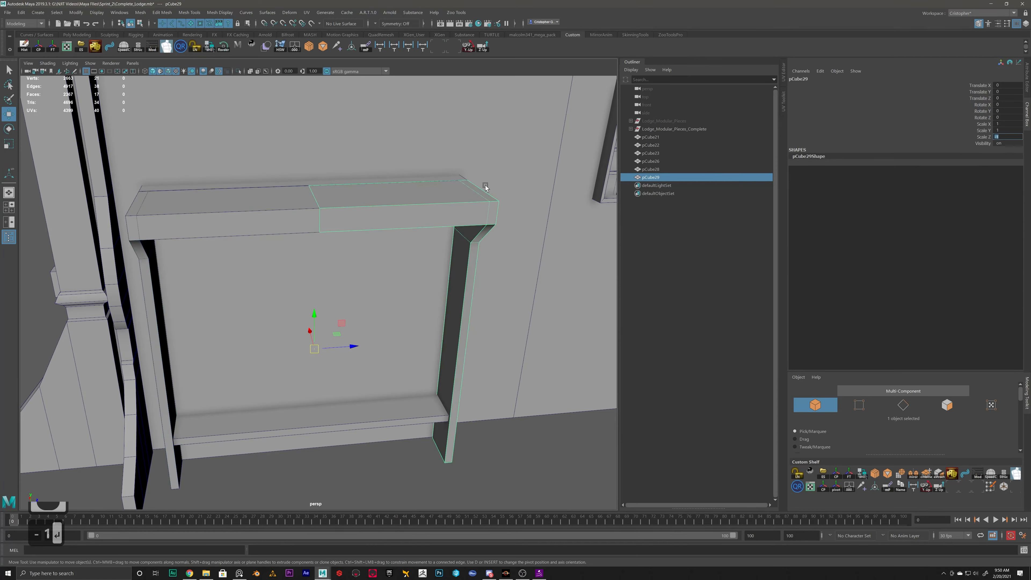
Step: Combine both frame halves, delete the history, and merge the overlapping vertices at the top board's middle seam
left_click(271, 215, "shift")
right_click_drag(375, 197, 353, 342, "shift")
key("alt+shift+d")
right_click_drag(346, 205, 305, 202)
left_click_drag(277, 144, 323, 232)
right_click_drag(352, 195, 385, 150, "shift")
right_click_drag(368, 210, 397, 196)
key("q")
left_click(358, 215)
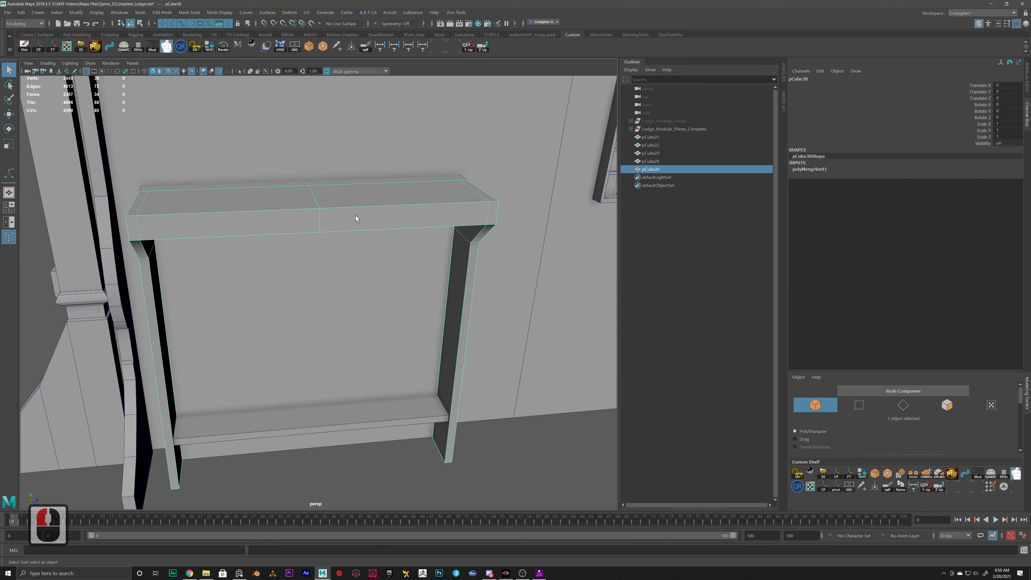
Step: Delete the edge loop around the middle of the top board and clear the frame's construction history
right_click_drag(318, 223, 354, 180)
double_click(319, 221)
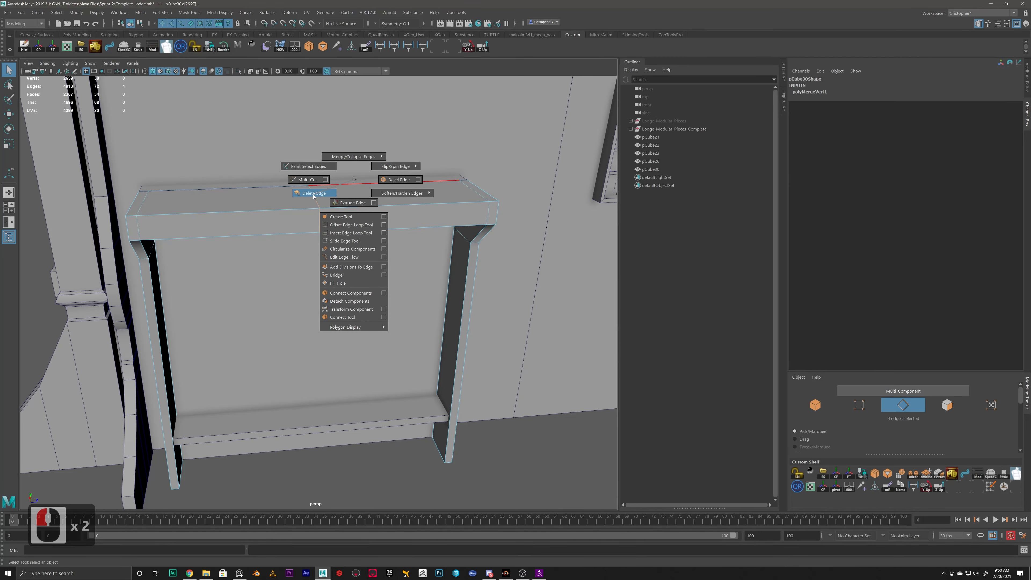
right_click_drag(313, 195, 358, 203, "shift")
left_click(355, 236)
scroll(355, 236, "down", 2)
key("alt+shift+d")
scroll(336, 263, "down", 6)
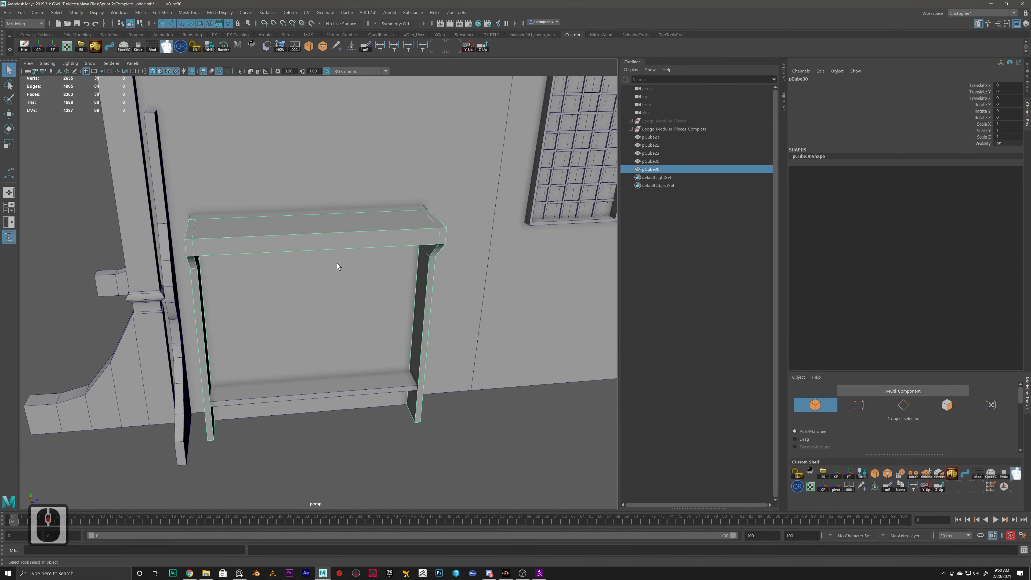
Step: Isolate the slab behind the frame and delete the four narrow faces around its rim
left_click_drag(325, 268, 373, 278, "alt")
left_click(302, 294)
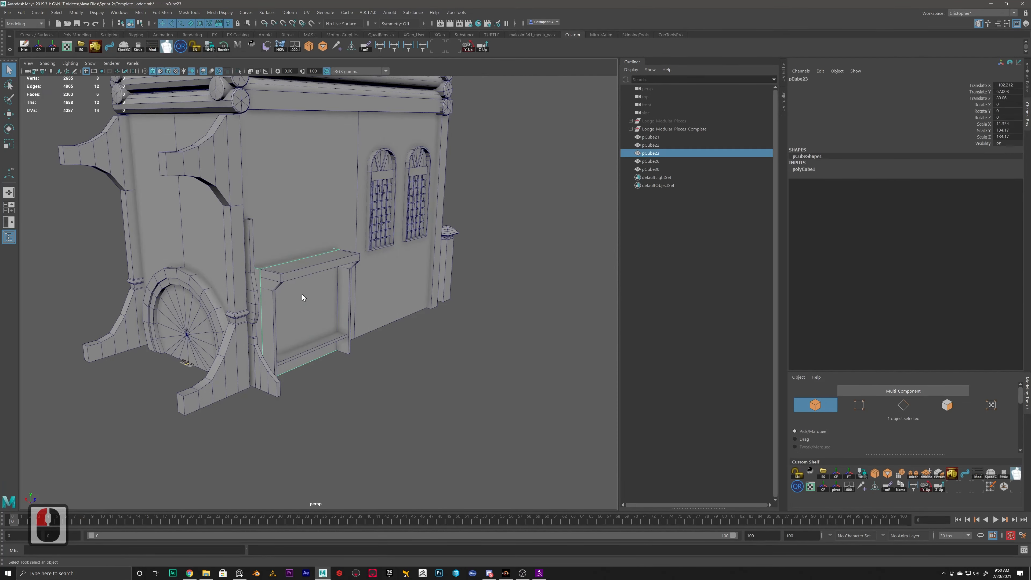
left_click_drag(284, 262, 346, 286, "alt")
scroll(268, 275, "up", 5, "alt")
scroll(346, 286, "up", 3, "alt")
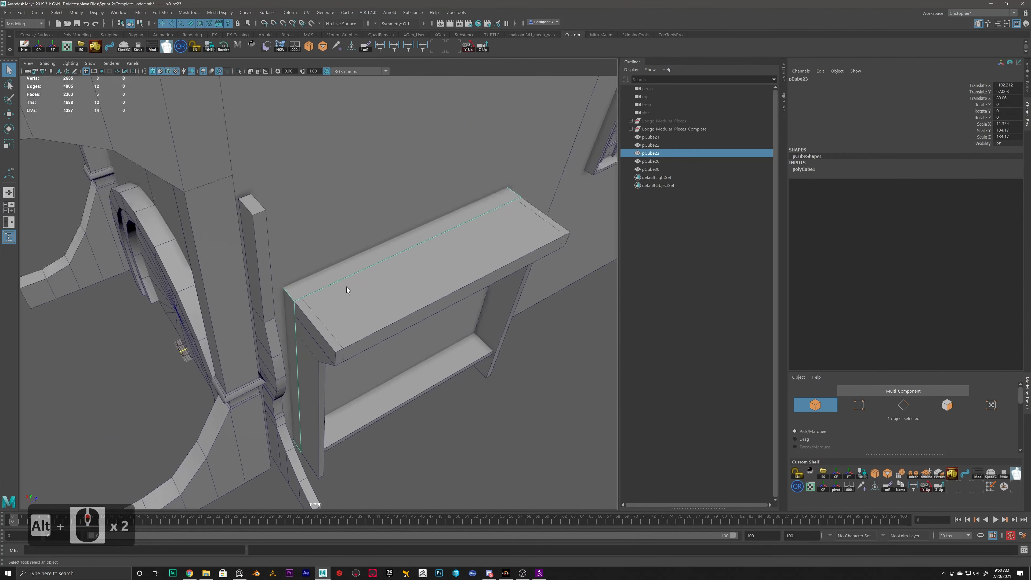
right_click(307, 277)
left_click(305, 295)
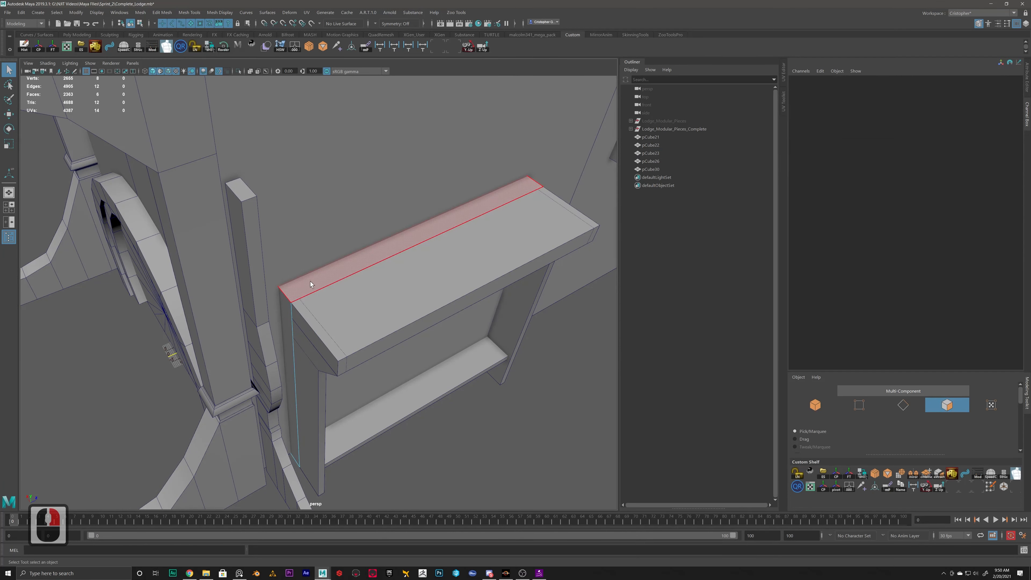
right_click(310, 281)
left_click(324, 276)
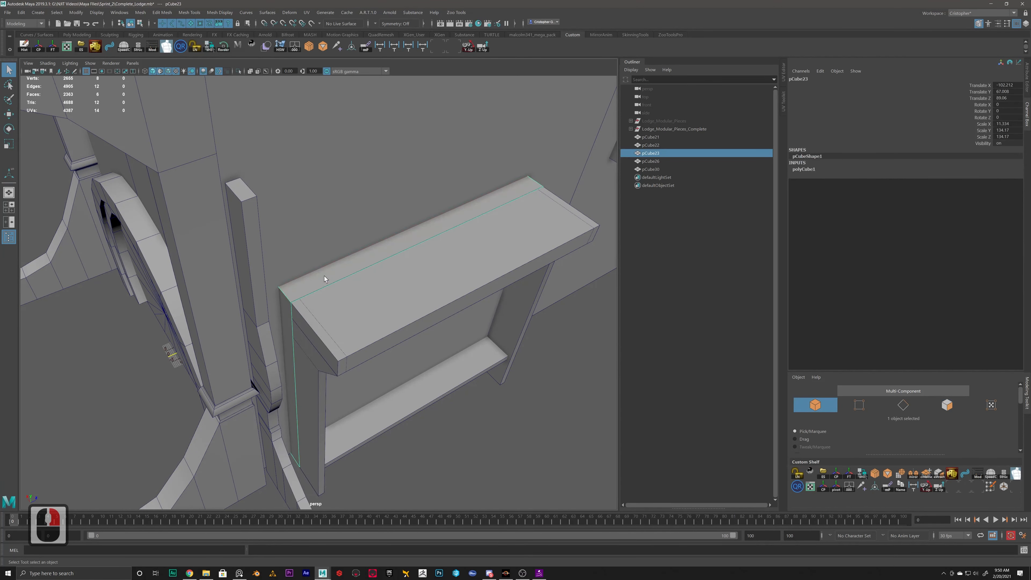
left_click(239, 71)
left_click_drag(326, 253, 339, 266, "alt")
right_click(317, 278)
left_click(316, 300)
left_click(312, 301)
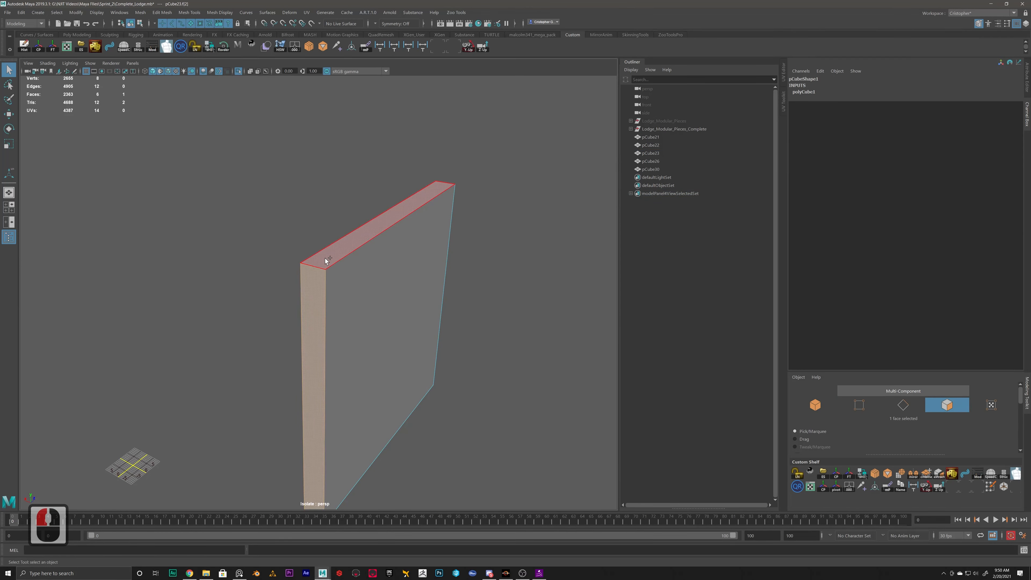
double_click(329, 253, "shift")
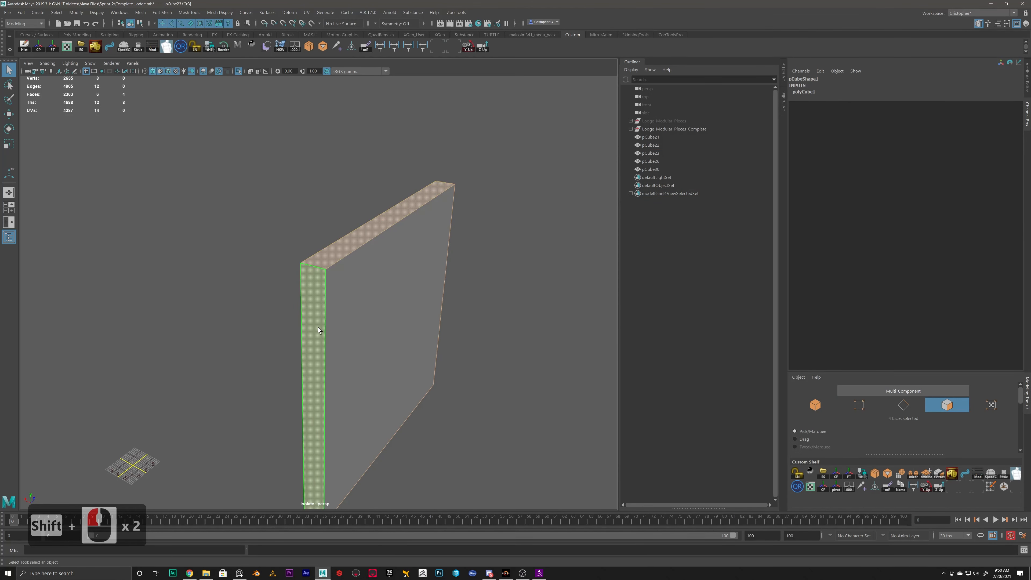
key("Delete")
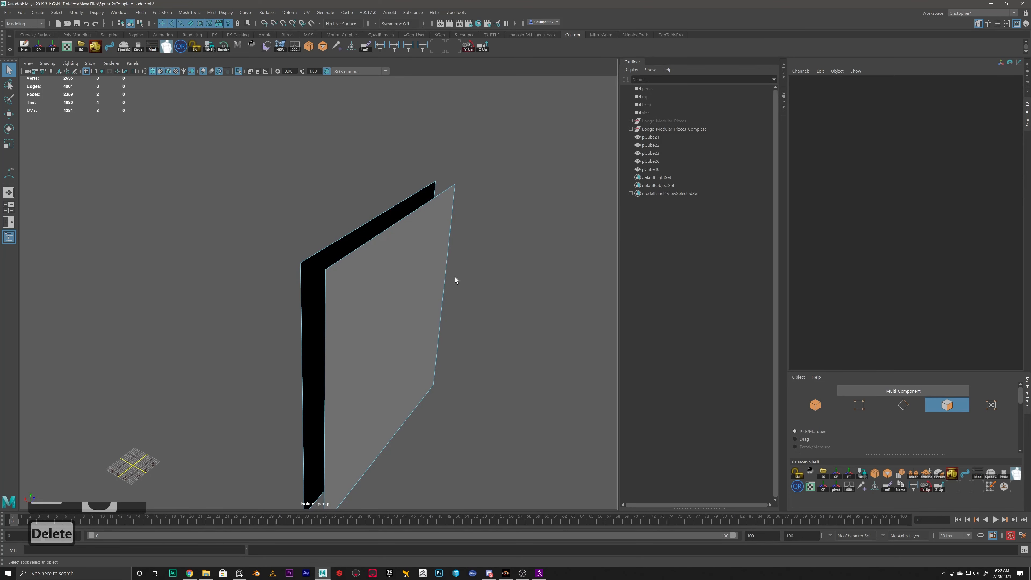
Step: Delete the slab's hidden wall-side face, keeping only the front panel, and show the whole scene again
left_click_drag(355, 194, 325, 287, "alt")
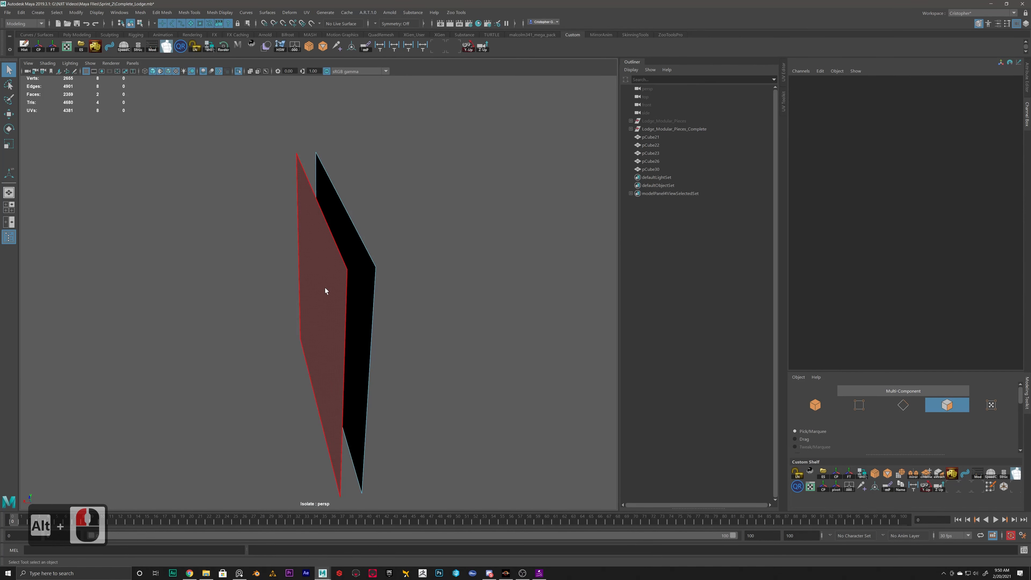
left_click(329, 298)
key("Delete")
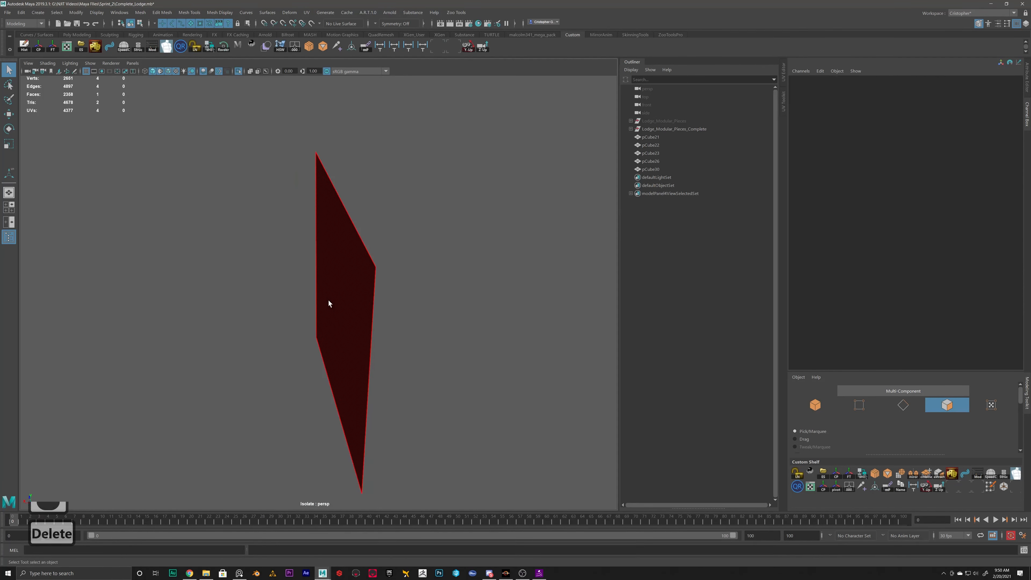
left_click(239, 72)
Step: Move the remaining single-face panel along X to a Translate X of about -103.9
left_click_drag(487, 292, 408, 333, "alt")
right_click_drag(419, 348, 450, 333)
left_click_drag(402, 338, 377, 326, "alt")
key("w")
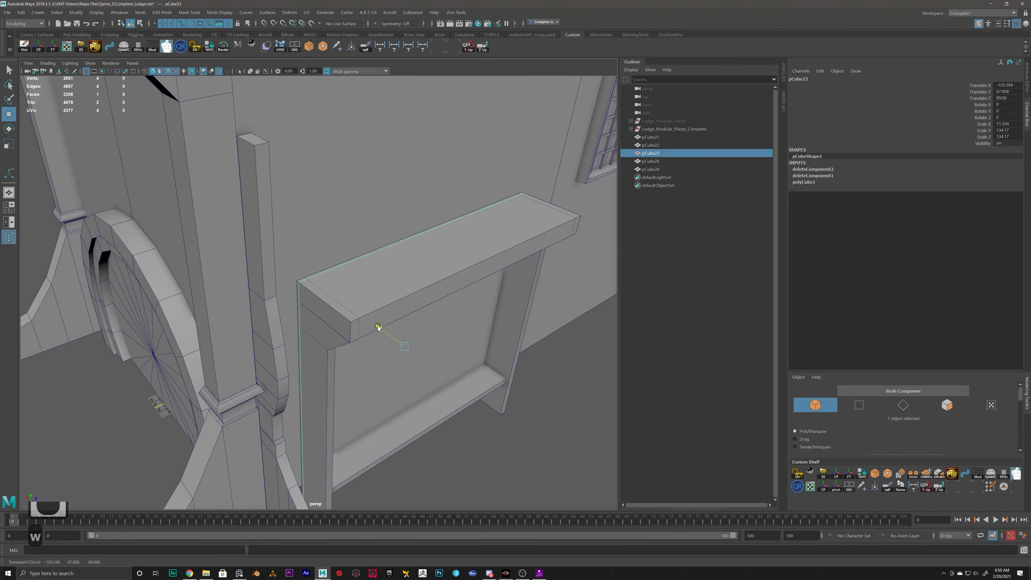
left_click_drag(473, 350, 421, 345, "alt")
scroll(441, 341, "down", 4, "alt")
Step: Select the panel's two vertices nearest the lodge's front in the side view and move them slightly inward along Z behind the upright
key("space")
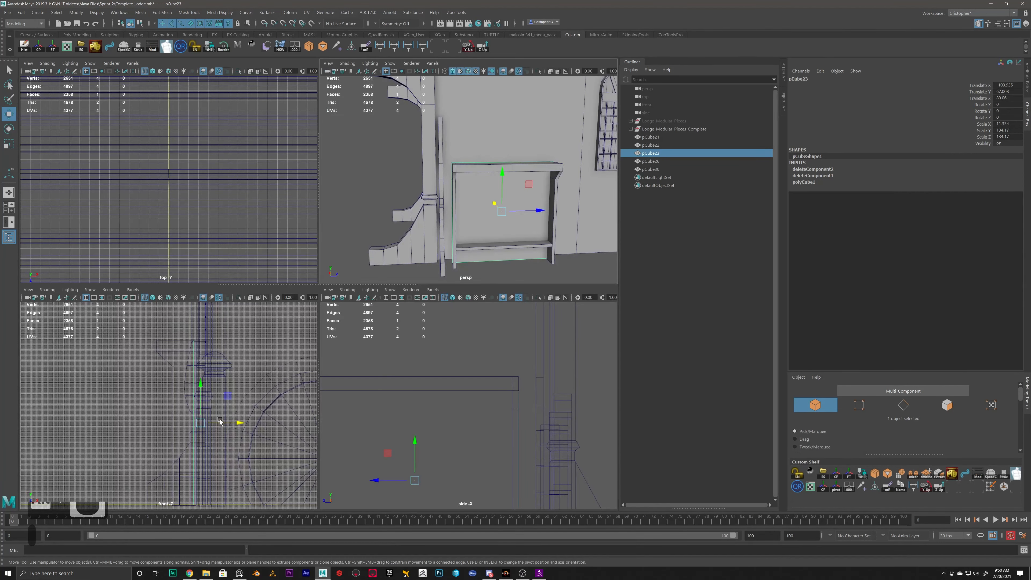
scroll(456, 443, "down", 16)
scroll(452, 435, "up", 7)
key("space")
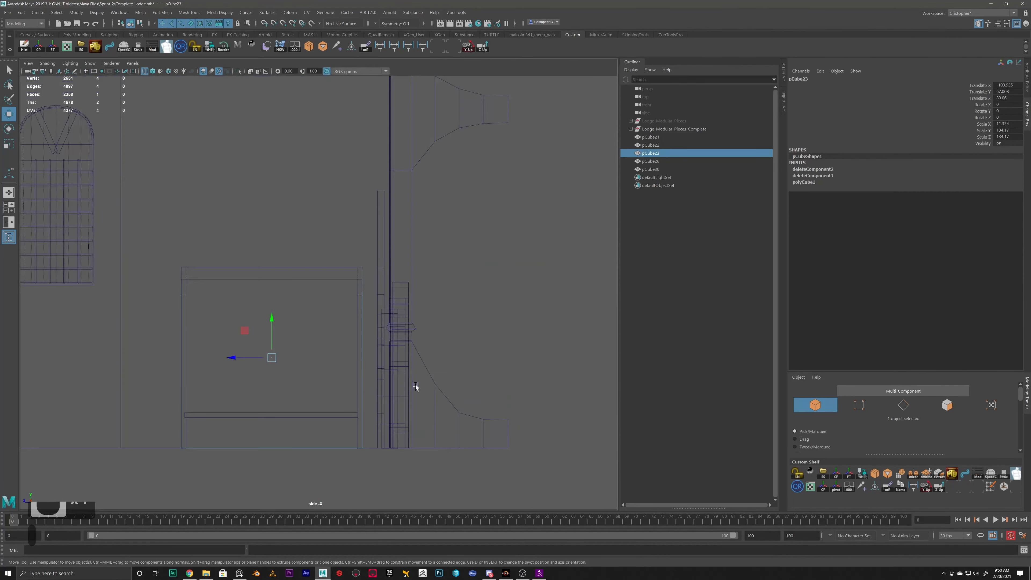
right_click_drag(329, 233, 290, 230)
left_click_drag(374, 214, 314, 512)
left_click_drag(332, 358, 329, 358)
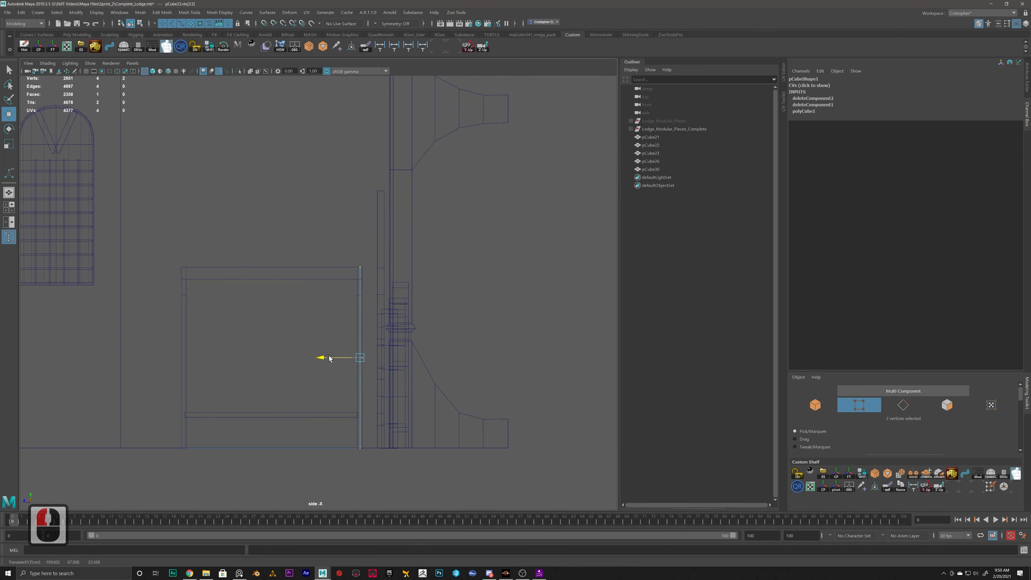
Step: Move the panel's two rear-edge vertices slightly inward behind the other upright, and lower its two top vertices slightly behind the top slab
left_click_drag(168, 244, 200, 464)
left_click_drag(150, 357, 152, 360)
mouse_move(156, 240)
left_mouse_down()
mouse_move(381, 281)
mouse_move(363, 272)
left_mouse_up()
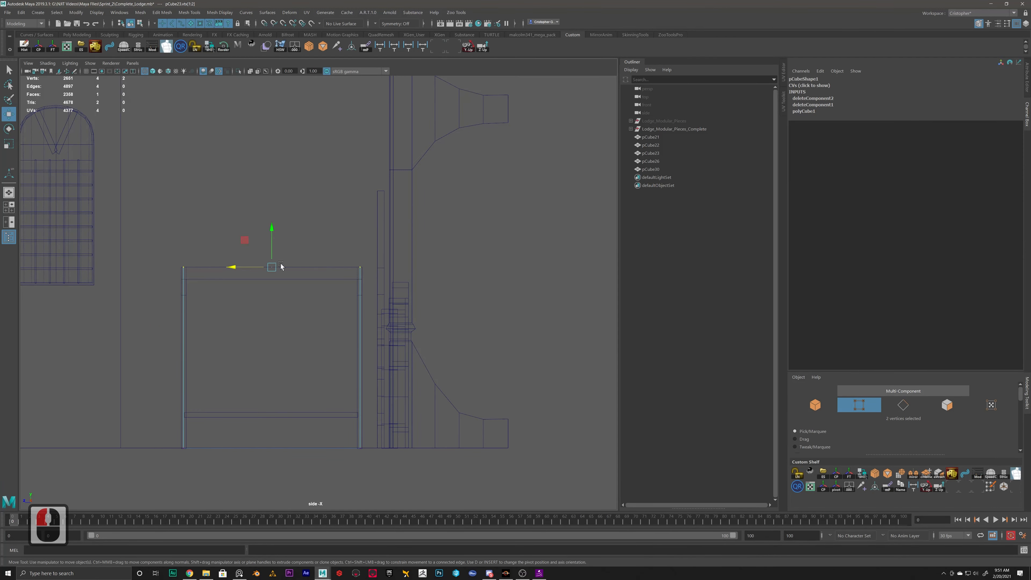
left_click_drag(271, 229, 271, 237)
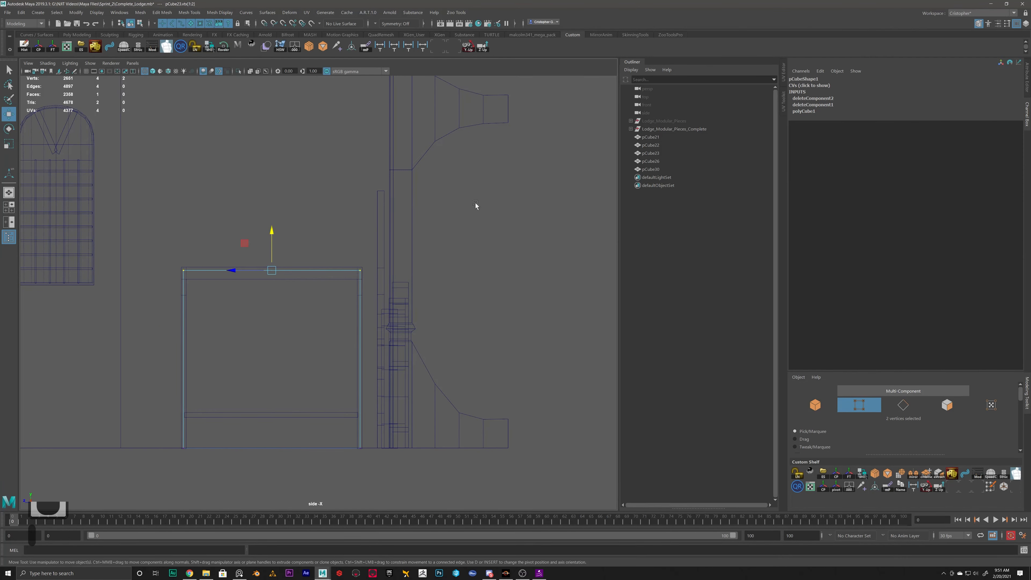
key("space")
key("space")
scroll(454, 193, "up", 4)
scroll(343, 310, "down", 3, "alt")
Step: Pull the lower crossbar out of the frame along X to a Translate X of about -144.3
right_click_drag(354, 325, 392, 312)
left_click_drag(343, 422, 376, 439, "alt")
left_click(438, 431, "shift")
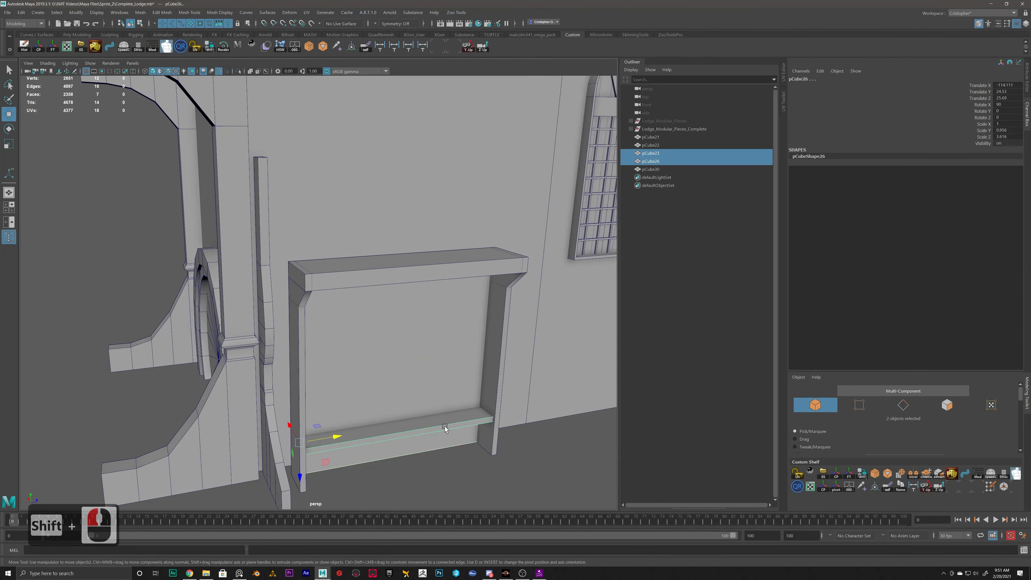
left_click(484, 387, "shift")
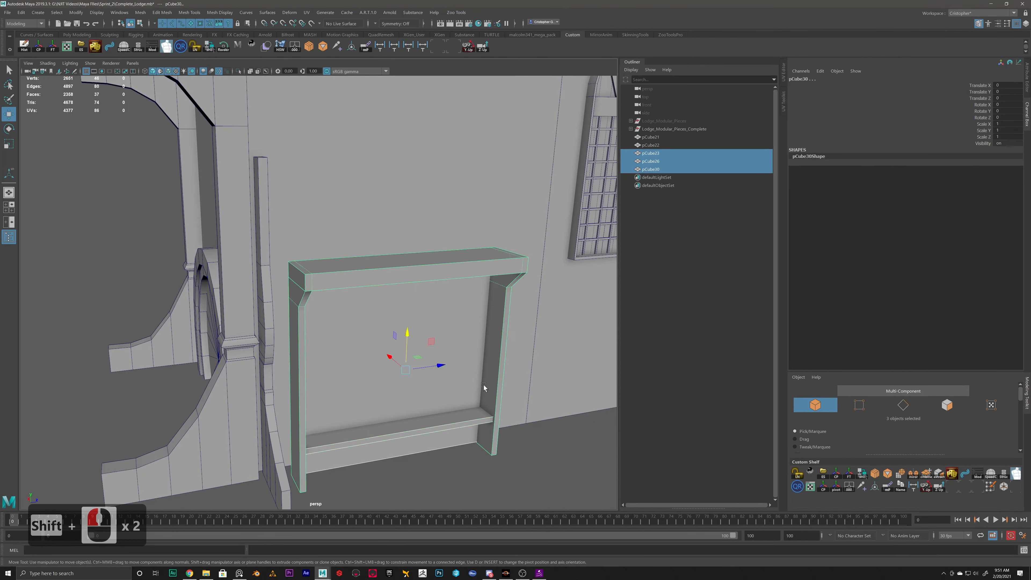
left_click(393, 437)
left_click_drag(288, 426, 304, 449)
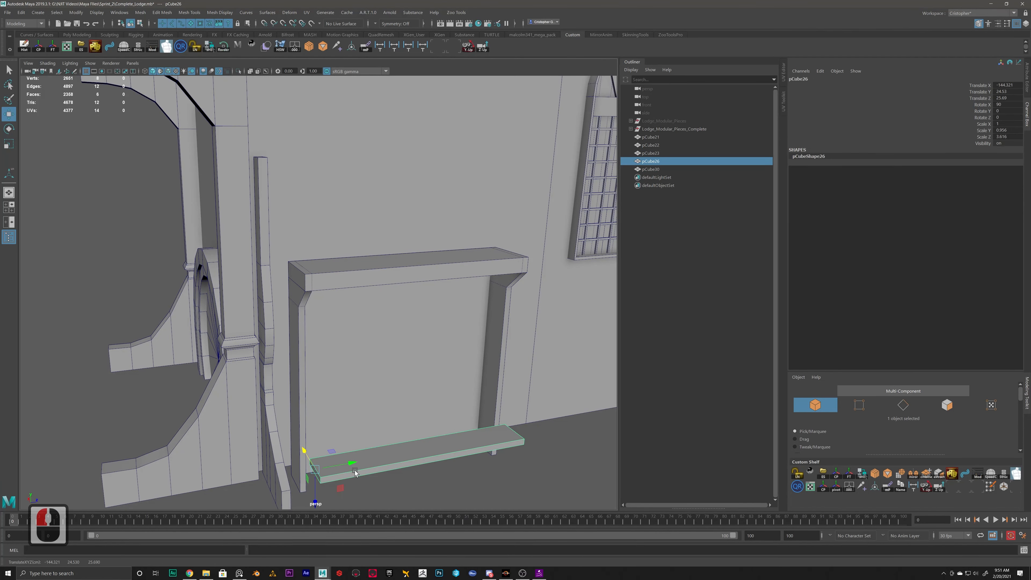
Step: Delete the small end faces on both ends of the pulled-out crossbar
left_click_drag(355, 473, 415, 348, "alt")
scroll(414, 349, "up", 4, "alt")
right_click_drag(438, 354, 436, 379)
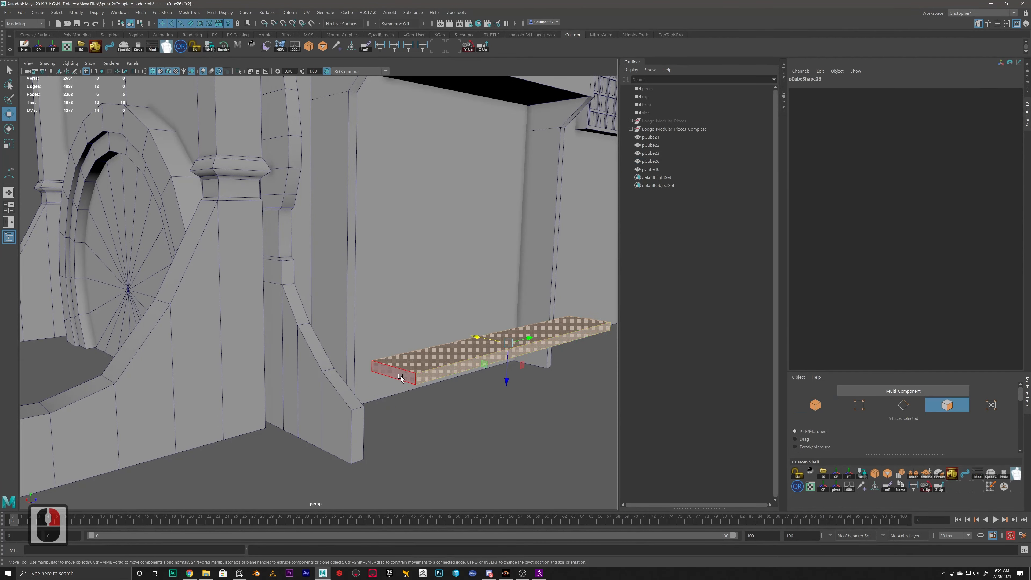
left_click(401, 379)
key("Delete")
left_click_drag(444, 379, 404, 360, "alt")
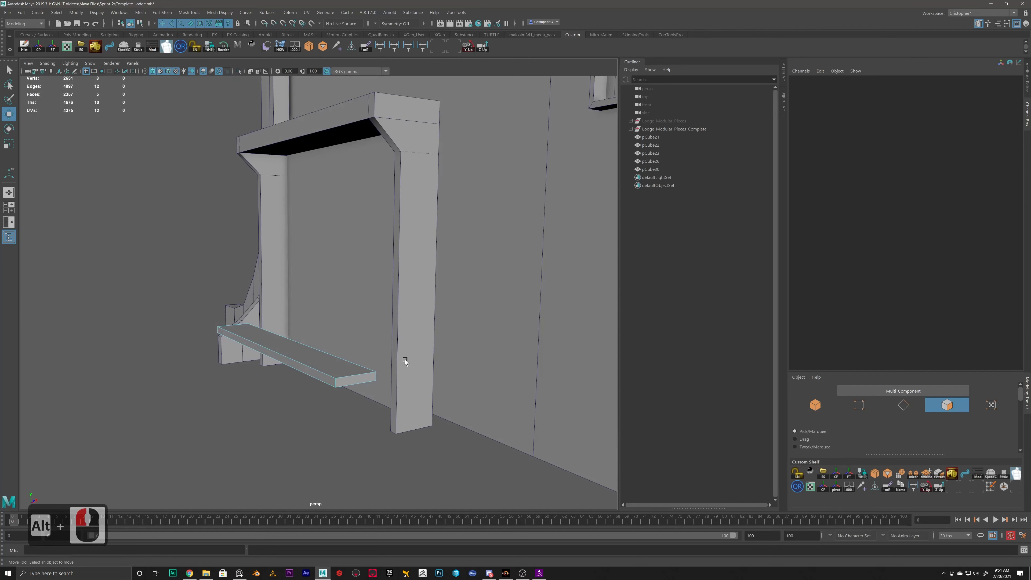
left_click(351, 383)
key("Delete")
Step: Select the crossbar as an object and move it back along X between the frame's uprights
right_click_drag(286, 350, 316, 338)
left_click(297, 381)
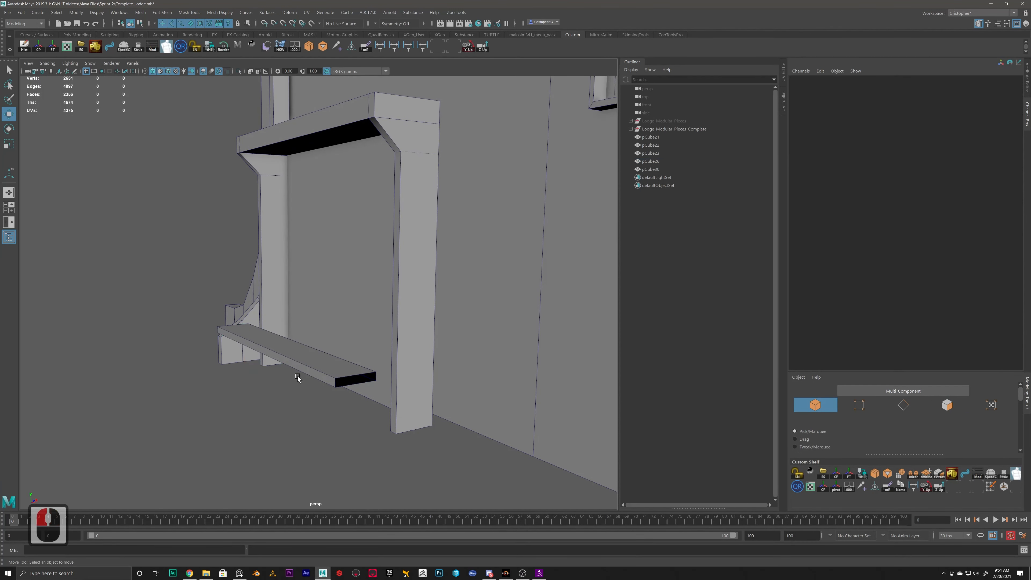
left_click(322, 380)
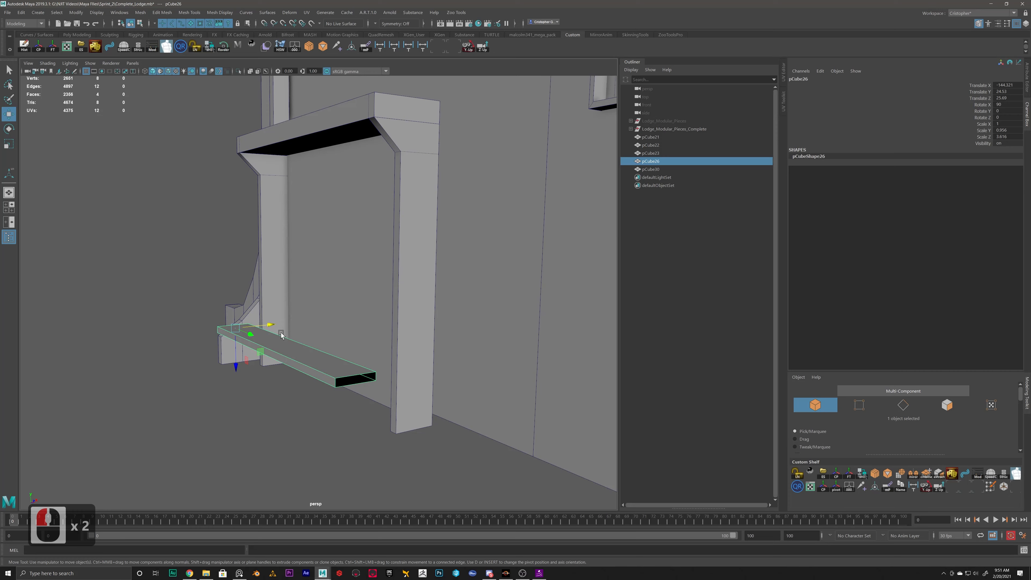
left_click_drag(281, 334, 443, 319)
Step: Combine the crossbar, back panel and bracketed frame into one mesh and delete its construction history
left_click(529, 357, "shift")
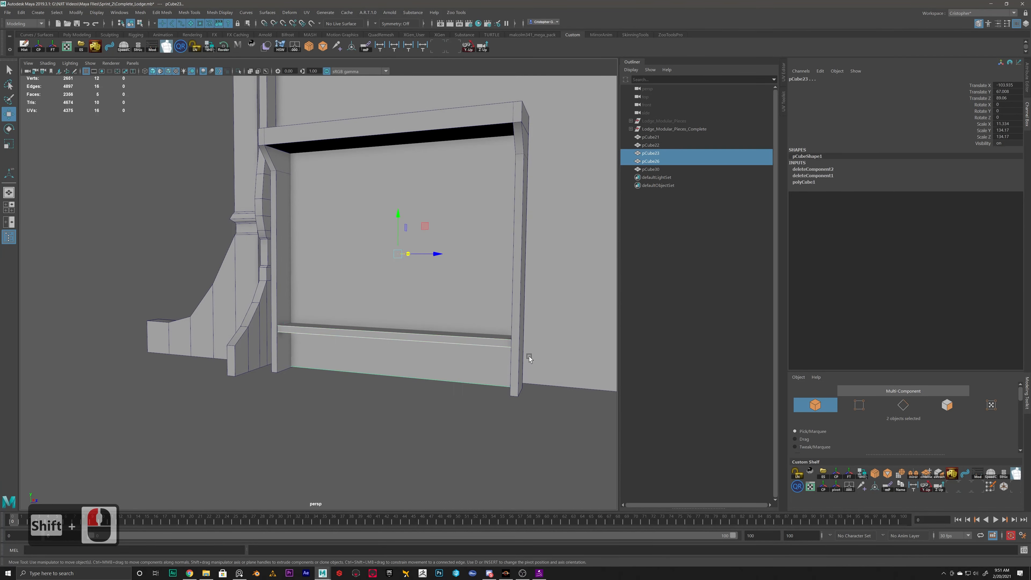
left_click(519, 263, "shift")
left_click_drag(361, 304, 520, 281, "alt")
right_click_drag(515, 272, 492, 416, "shift")
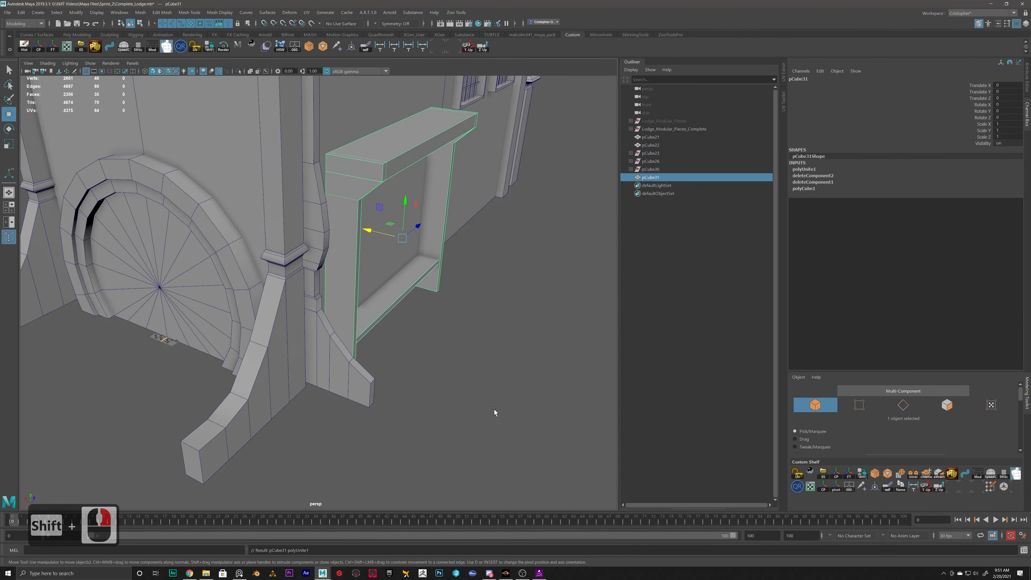
key("alt+shift+d")
left_click(484, 317)
left_click(387, 212)
left_click_drag(495, 224, 382, 203, "alt")
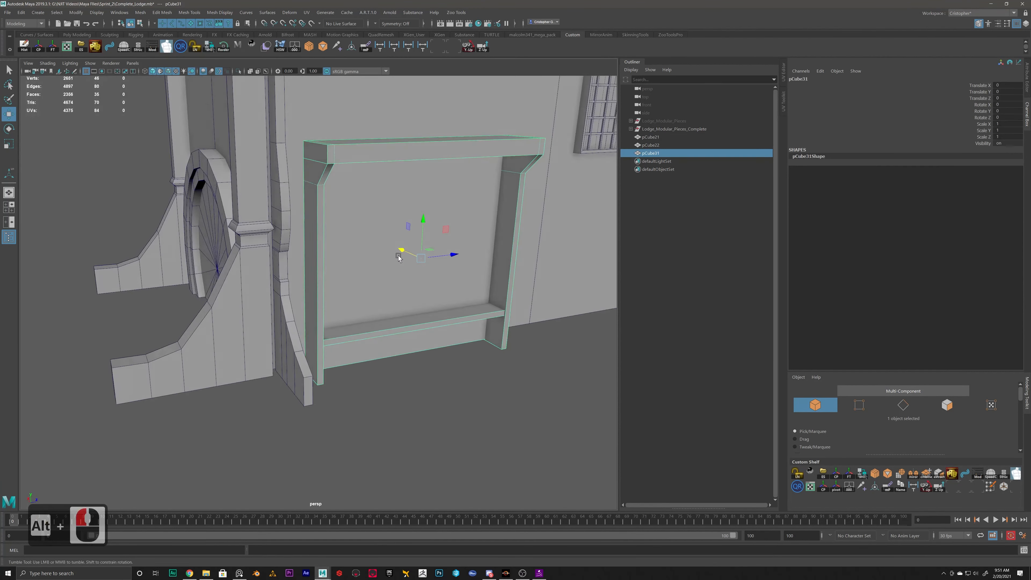
Step: Examine the combined frame against the side wall and the whole lodge up to the roof
left_click_drag(283, 187, 360, 217, "alt")
scroll(455, 297, "down", 5, "alt")
left_click(486, 320)
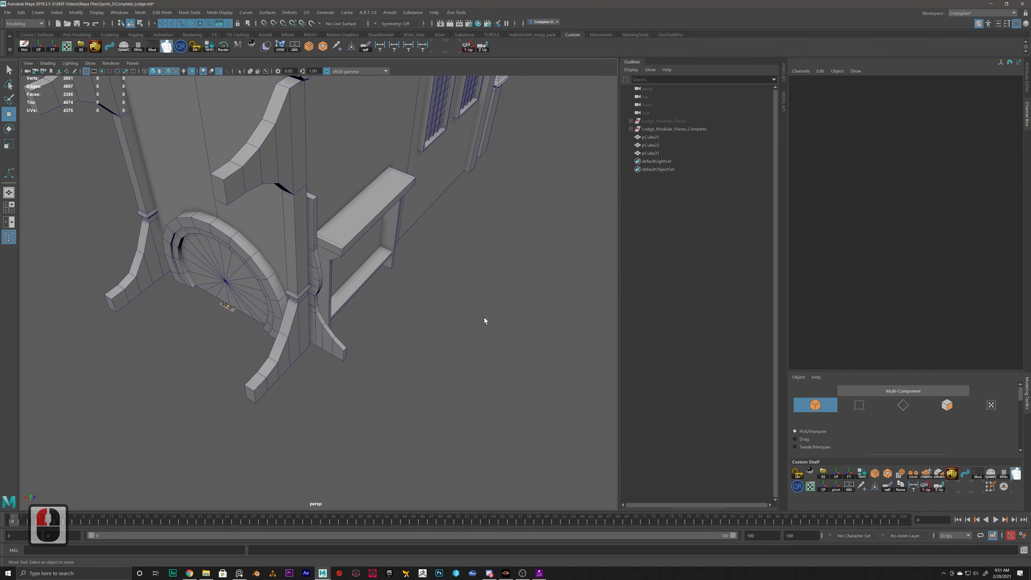
left_click_drag(485, 319, 442, 294, "alt")
scroll(442, 294, "down", 9, "alt")
left_click_drag(357, 309, 420, 352, "alt")
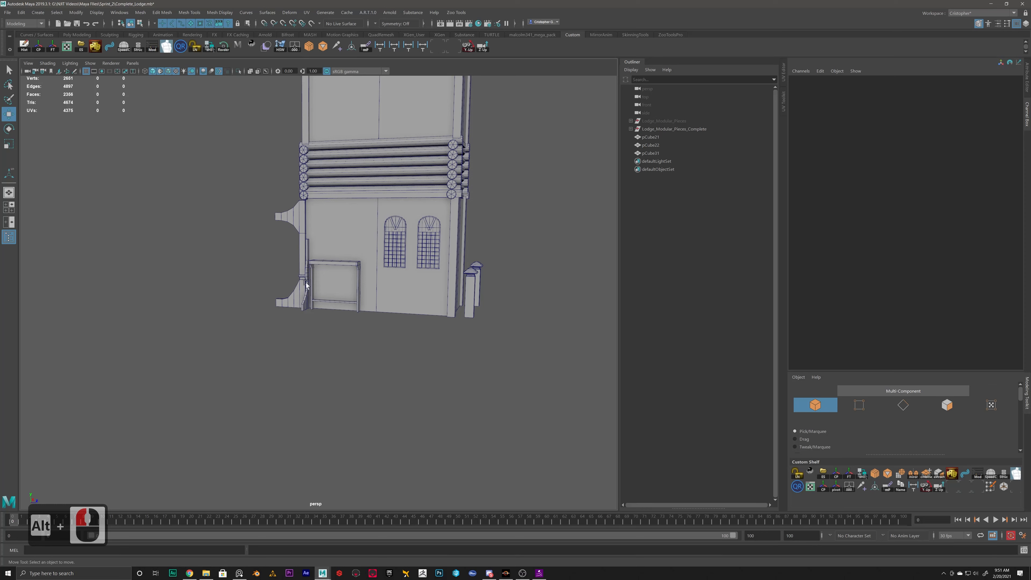
mouse_move(319, 272)
middle_mouse_down("alt")
mouse_move(375, 280)
mouse_move(349, 302)
mouse_move(330, 267)
middle_mouse_up("alt")
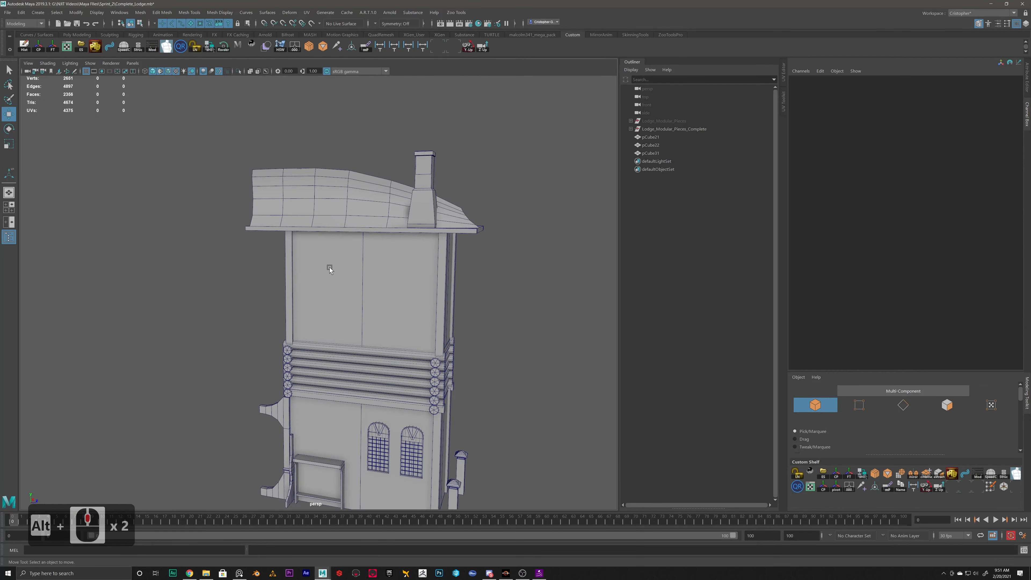